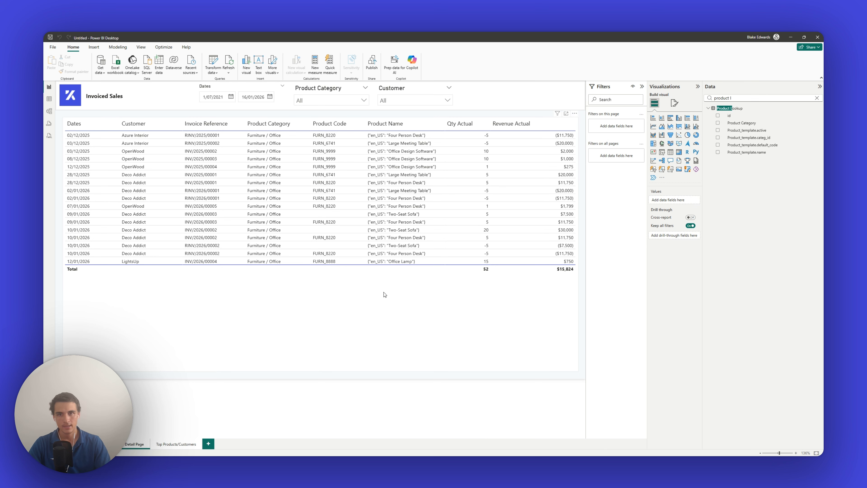
Review the Detail Page and Top Products/Customers pages of the invoiced sales report
{"action": "left_click", "coordinate": [174, 448]}
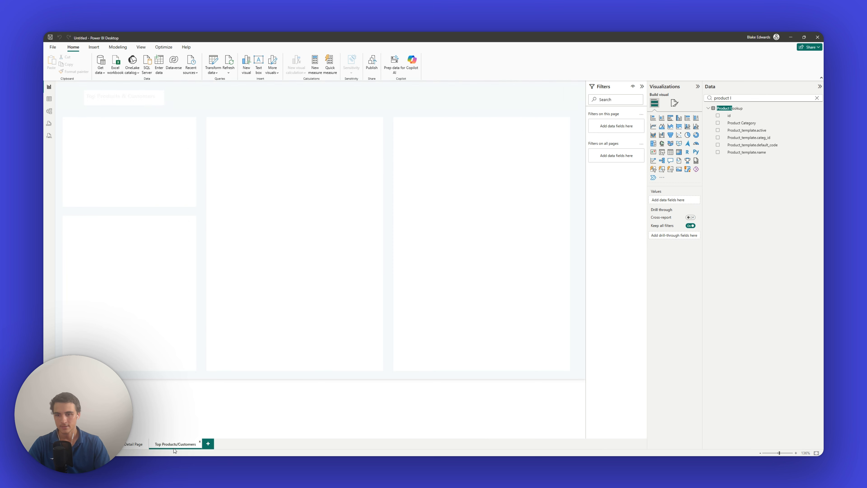
{"action": "left_click", "coordinate": [134, 445]}
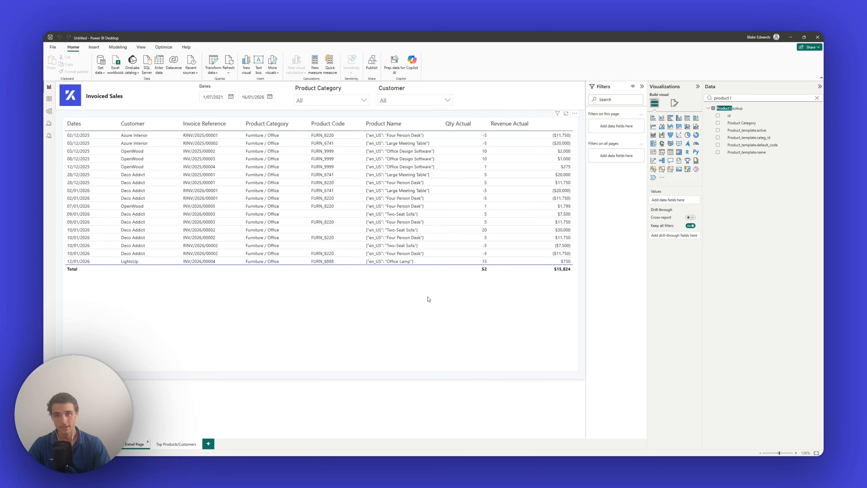
{"action": "left_click", "coordinate": [173, 443]}
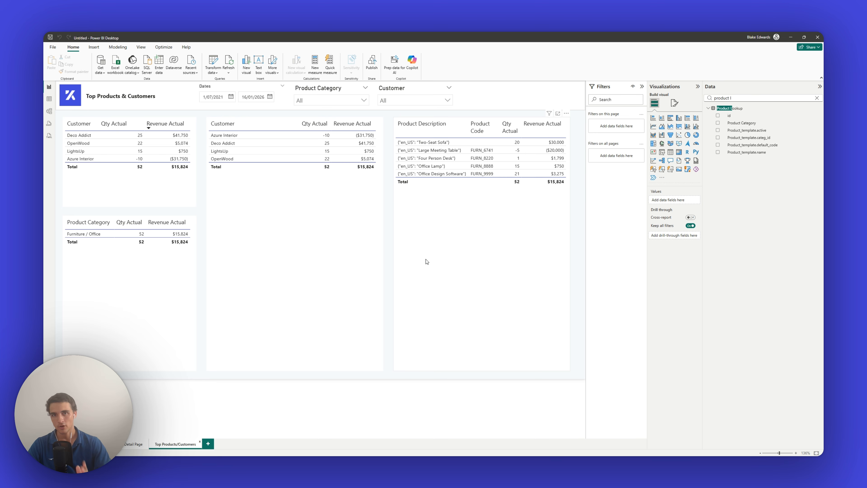
{"action": "left_click", "coordinate": [131, 443]}
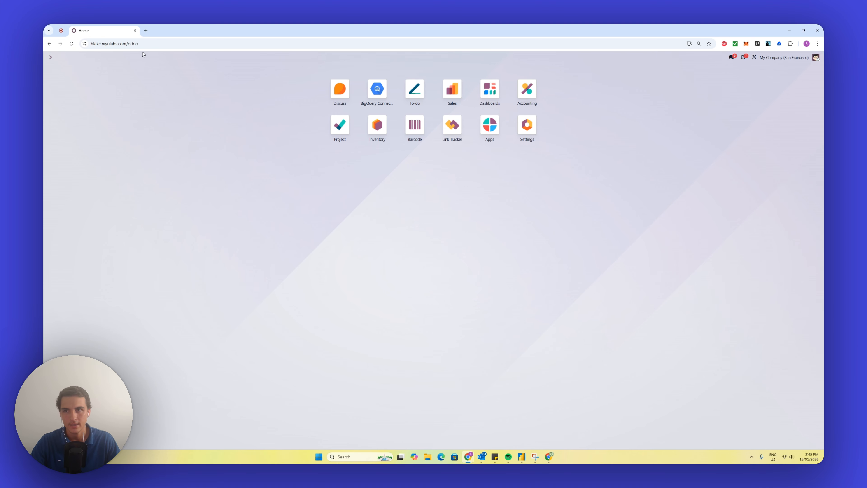
Duplicate the Odoo home page in a second browser tab and open the To-do app there
{"action": "right_click", "coordinate": [118, 32]}
{"action": "left_click", "coordinate": [135, 85]}
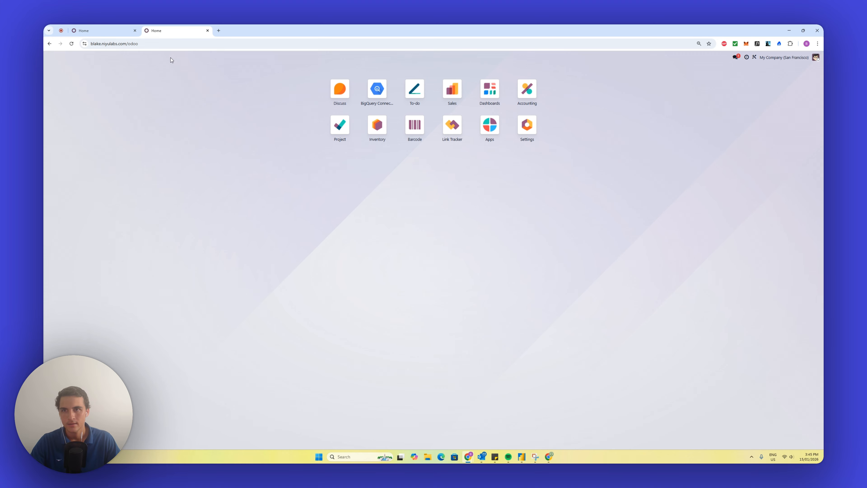
{"action": "left_click", "coordinate": [414, 90]}
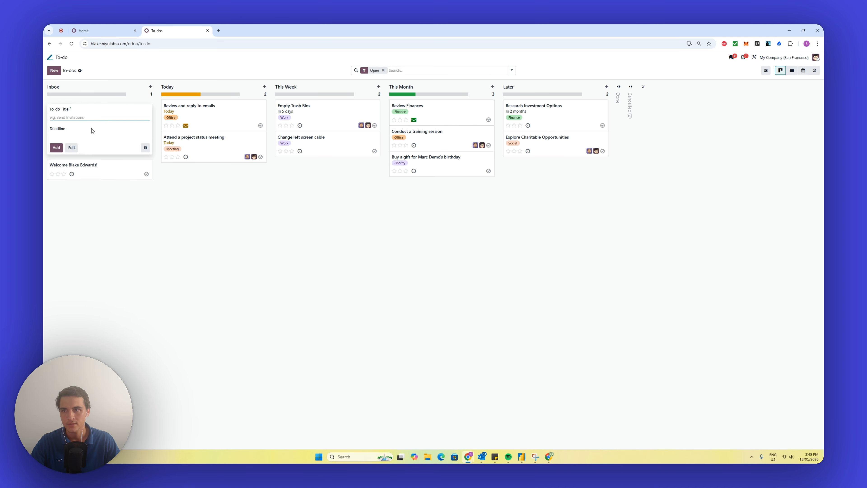
Add an Inbox to-do titled "Odoo tables for invoiced sales query" and open it
{"action": "type", "text": "O"}
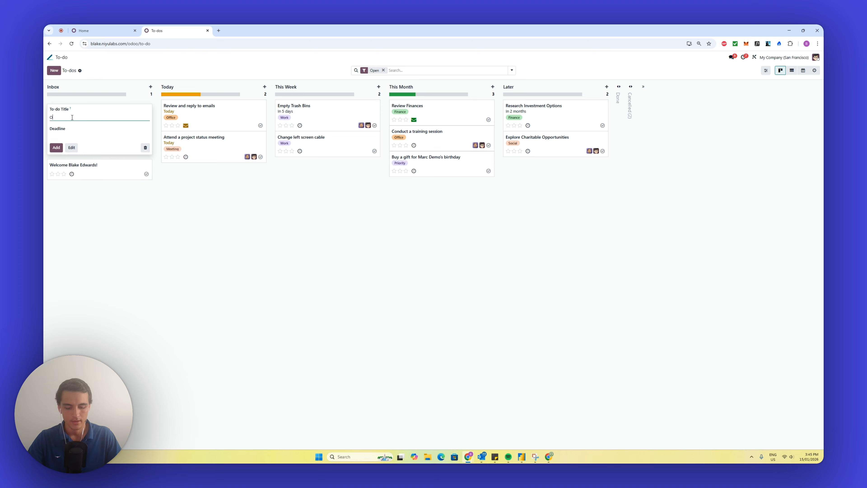
{"action": "type", "text": "doo tables for invoices"}
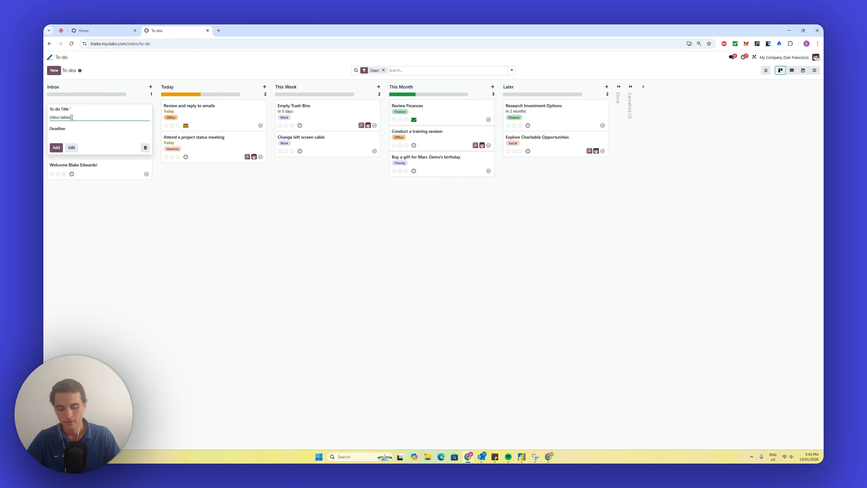
{"action": "key", "text": "BackSpace"}
{"action": "key", "text": "BackSpace"}
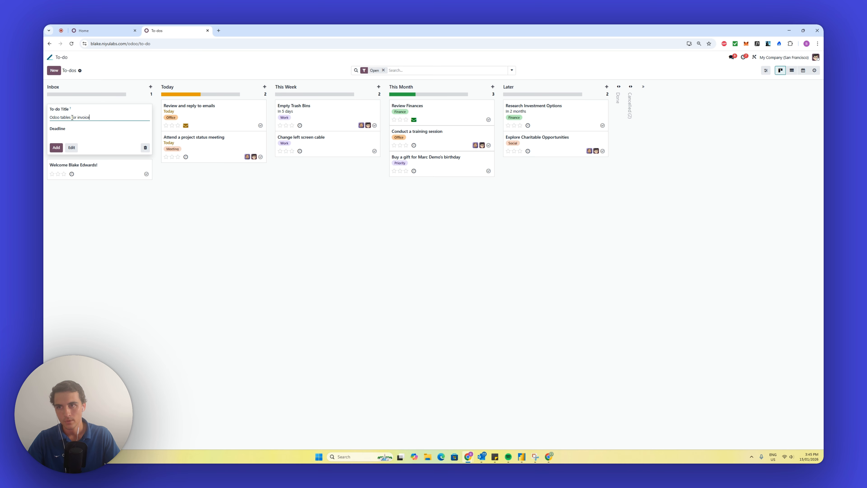
{"action": "type", "text": "d sales query"}
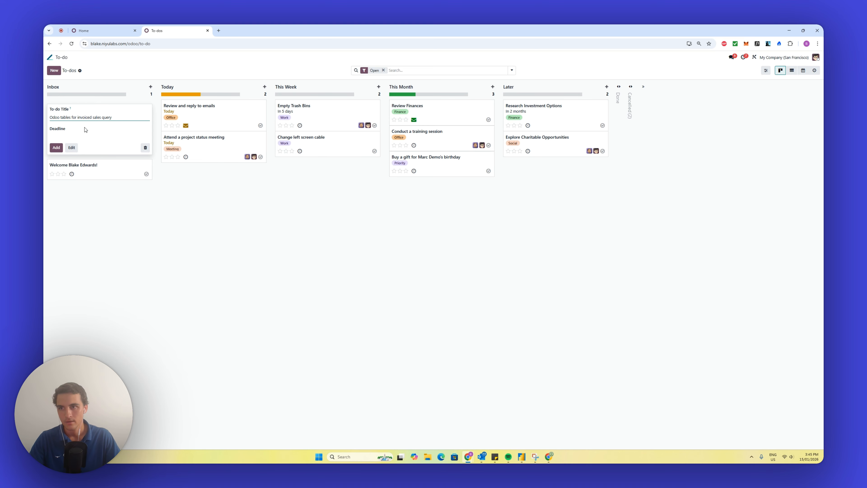
{"action": "left_click", "coordinate": [56, 147]}
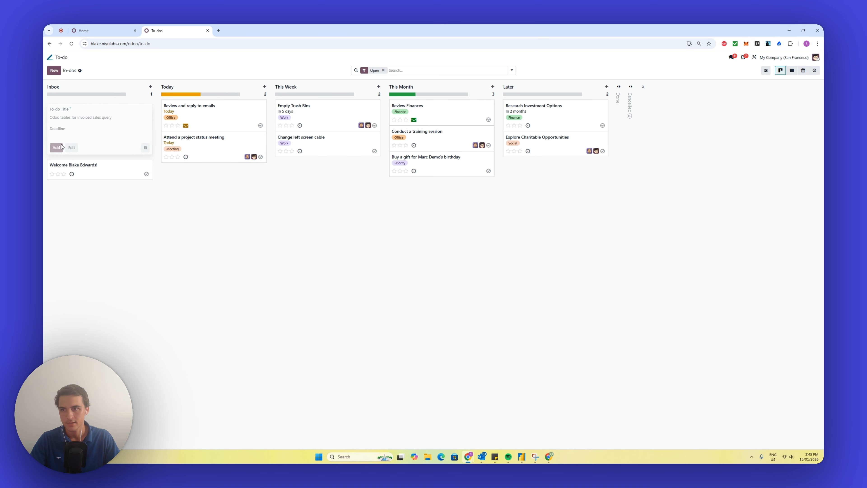
{"action": "left_click", "coordinate": [176, 205]}
{"action": "left_click", "coordinate": [131, 99]}
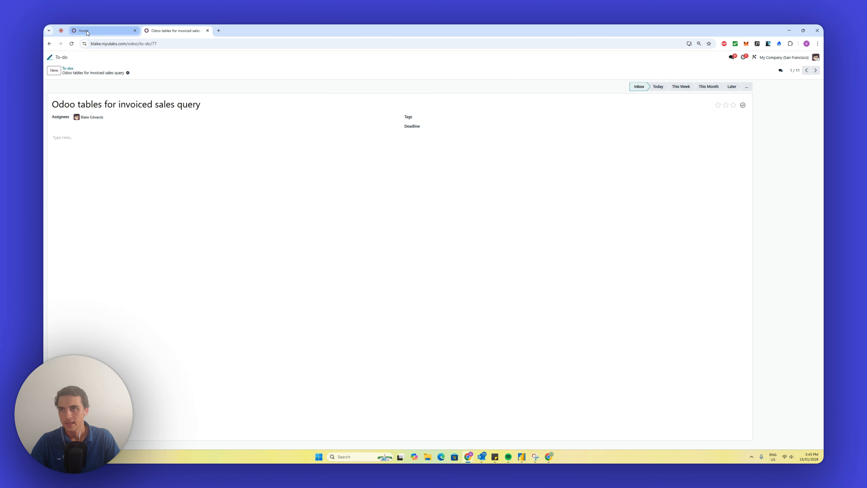
Activate developer mode from the general settings in the original Odoo browser tab
{"action": "left_click", "coordinate": [90, 31]}
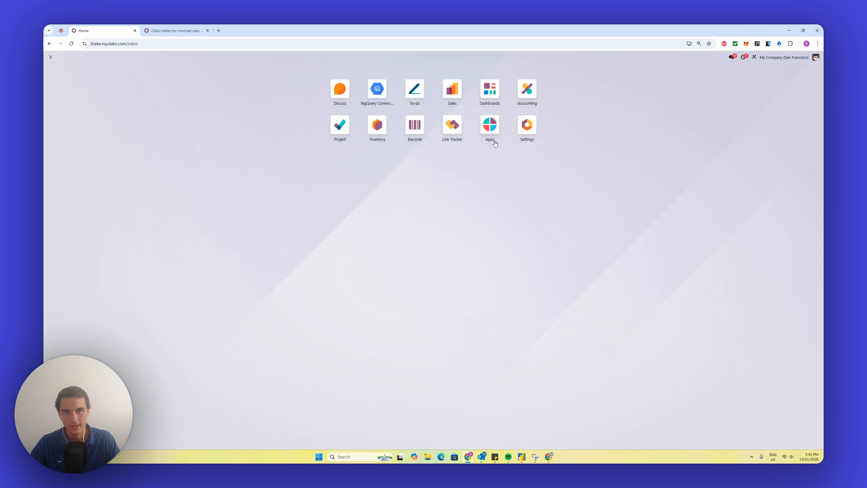
{"action": "left_click", "coordinate": [531, 128]}
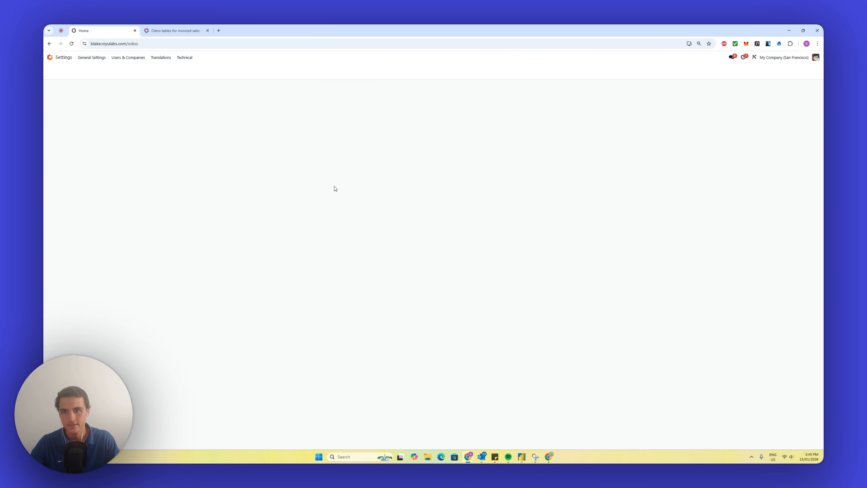
{"action": "scroll", "coordinate": [350, 194], "scroll_direction": "down", "scroll_amount": 3}
{"action": "scroll", "coordinate": [347, 196], "scroll_direction": "down", "scroll_amount": 15}
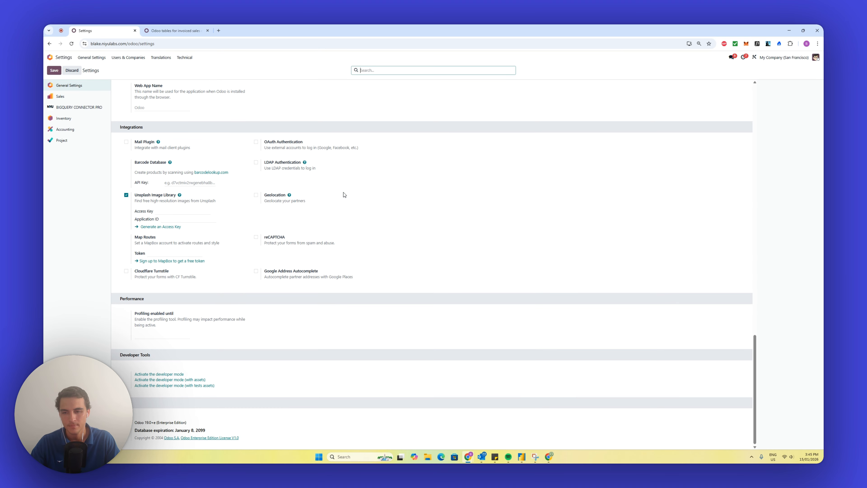
{"action": "left_click", "coordinate": [154, 374]}
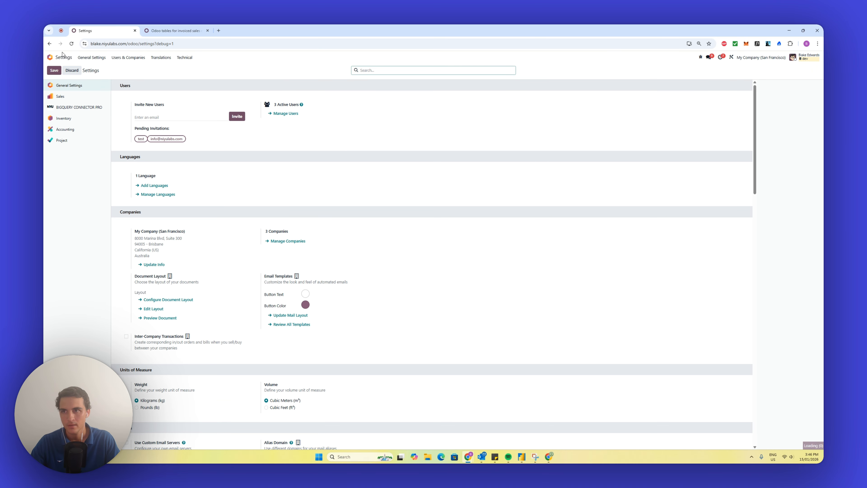
Go to the customer invoices in Accounting and open the LightsUp invoice
{"action": "left_click", "coordinate": [61, 58]}
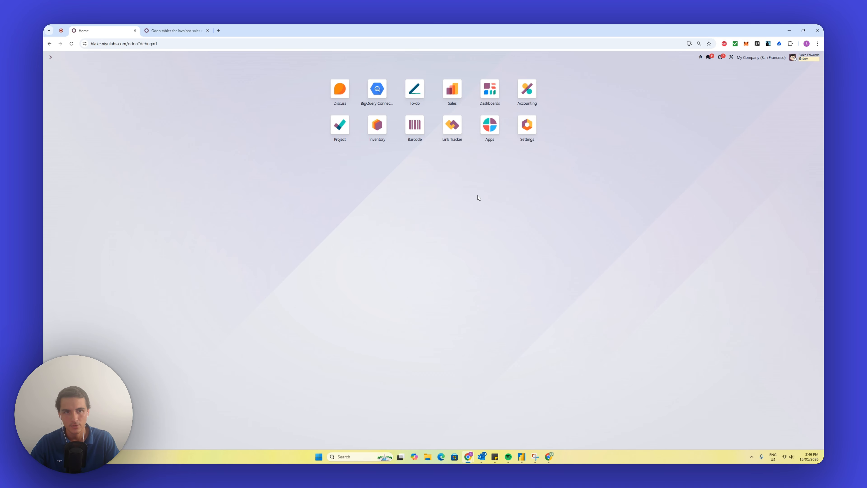
{"action": "left_click", "coordinate": [527, 90]}
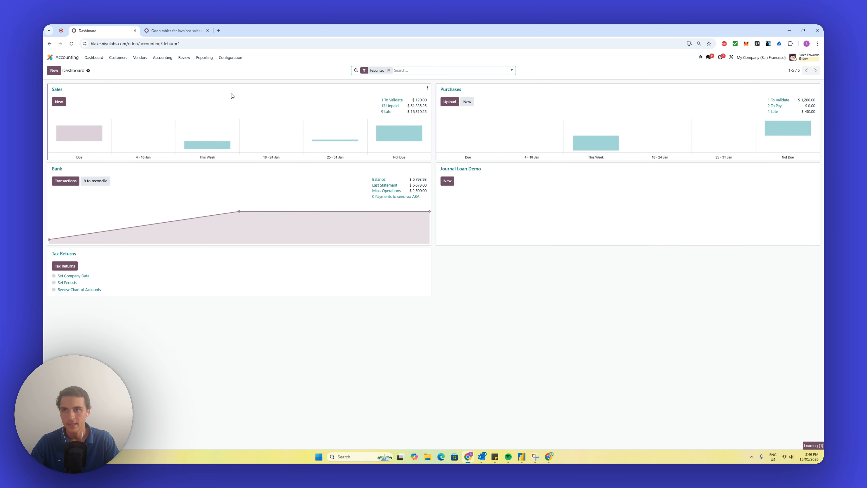
{"action": "left_click", "coordinate": [118, 57]}
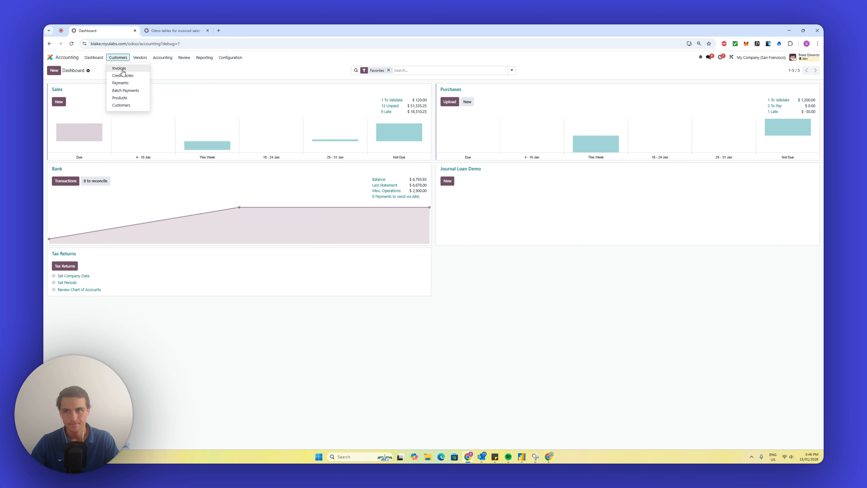
{"action": "left_click", "coordinate": [121, 69]}
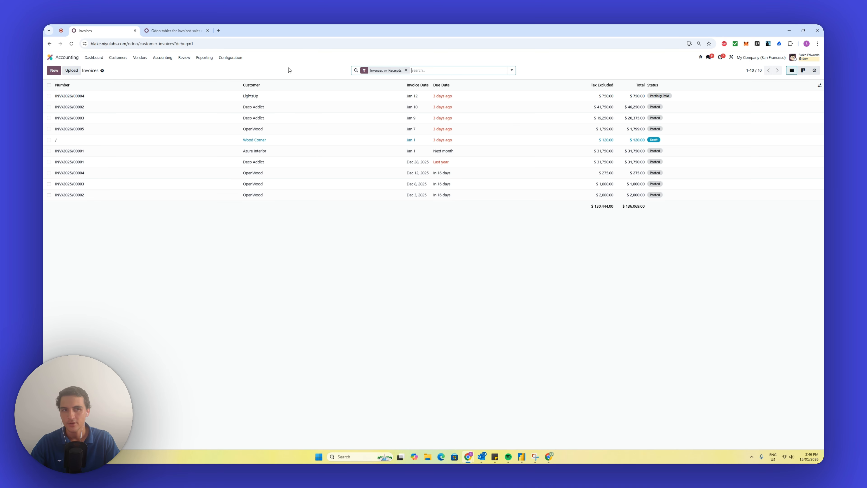
{"action": "mouse_move", "coordinate": [148, 84]}
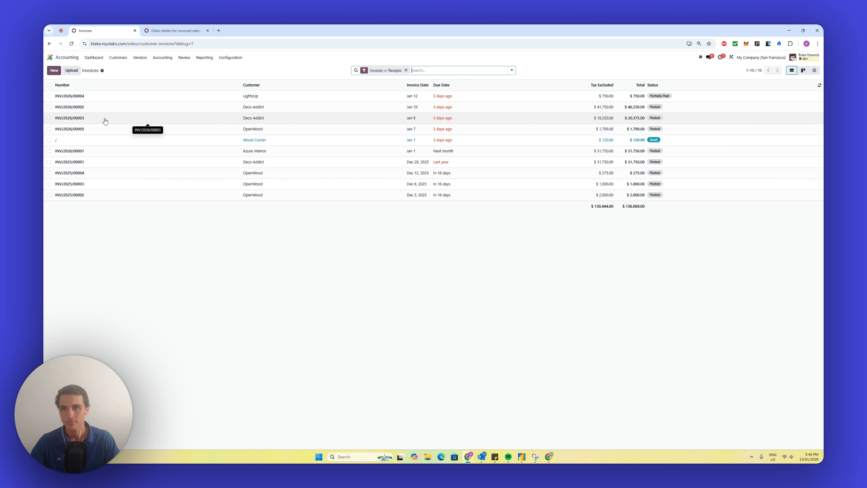
{"action": "left_click", "coordinate": [121, 96]}
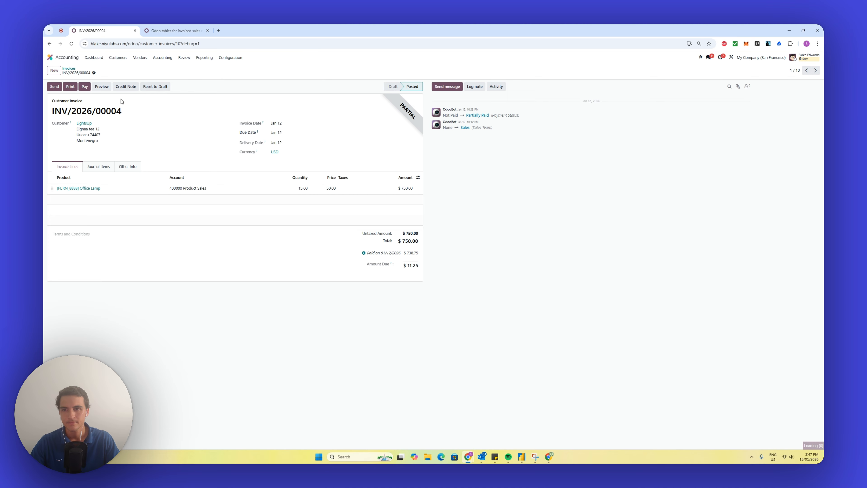
Examine the technical details of the invoice's Customer and Due Date fields and its Product and Quantity line columns
{"action": "mouse_move", "coordinate": [70, 123]}
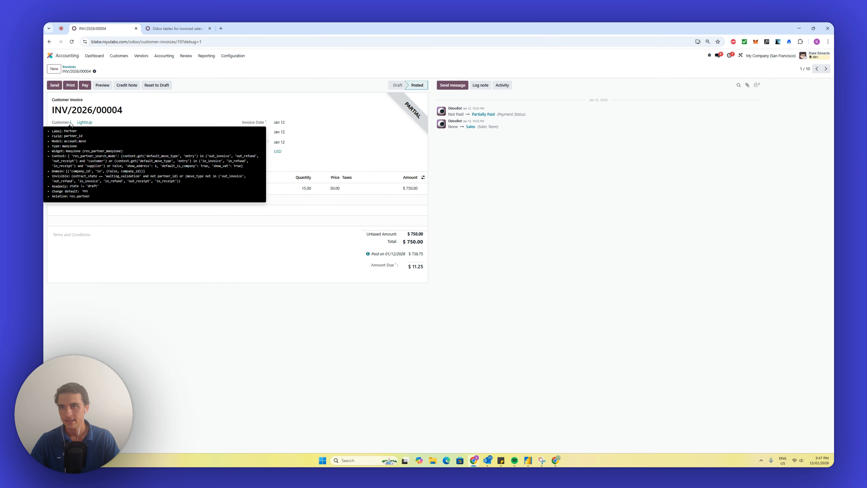
{"action": "left_click", "coordinate": [119, 56]}
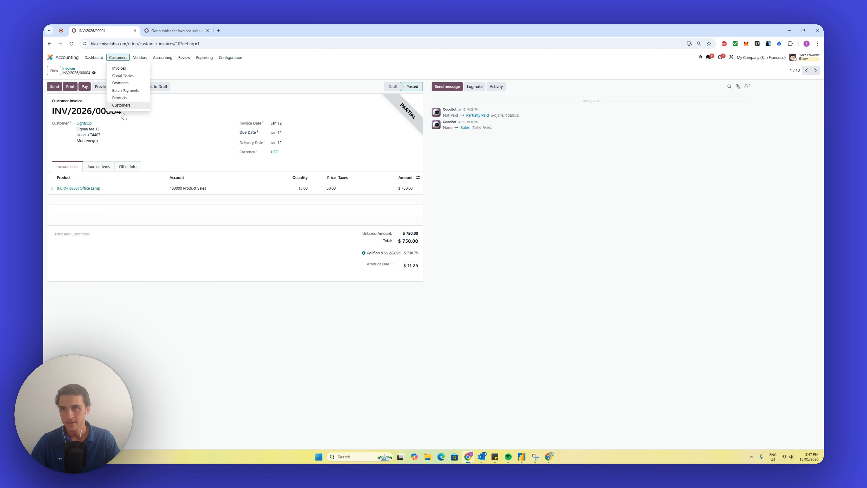
{"action": "left_click", "coordinate": [124, 116]}
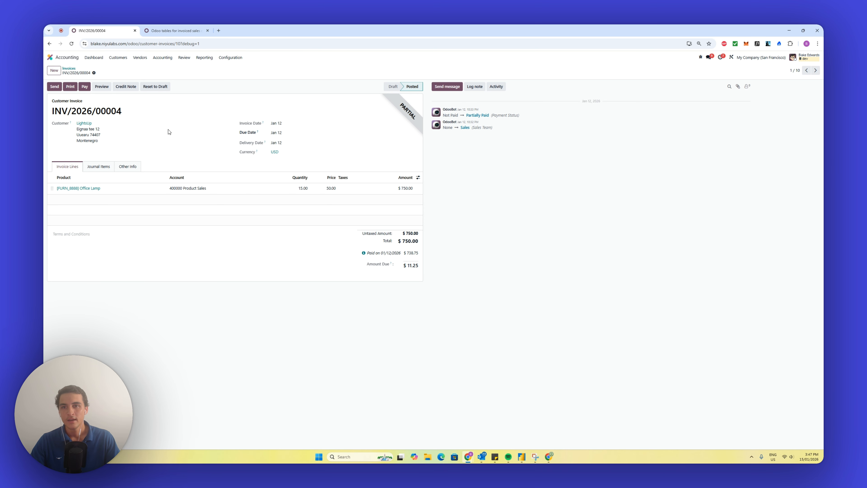
{"action": "mouse_move", "coordinate": [257, 134]}
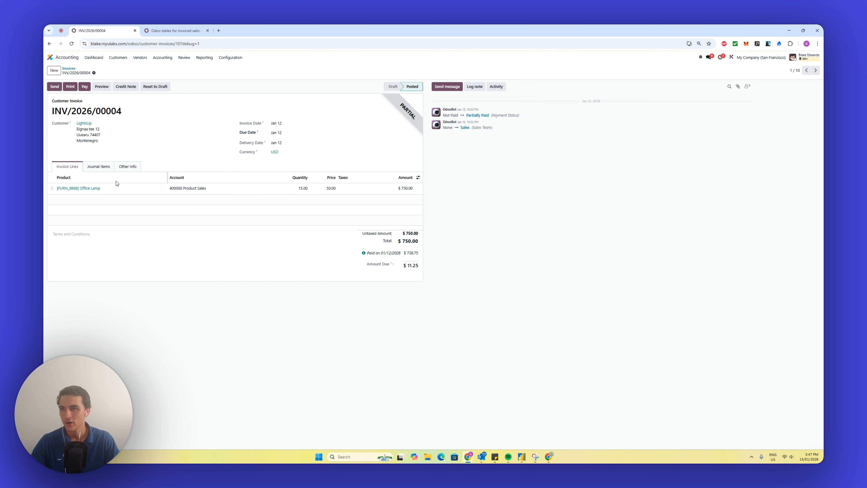
{"action": "mouse_move", "coordinate": [116, 183]}
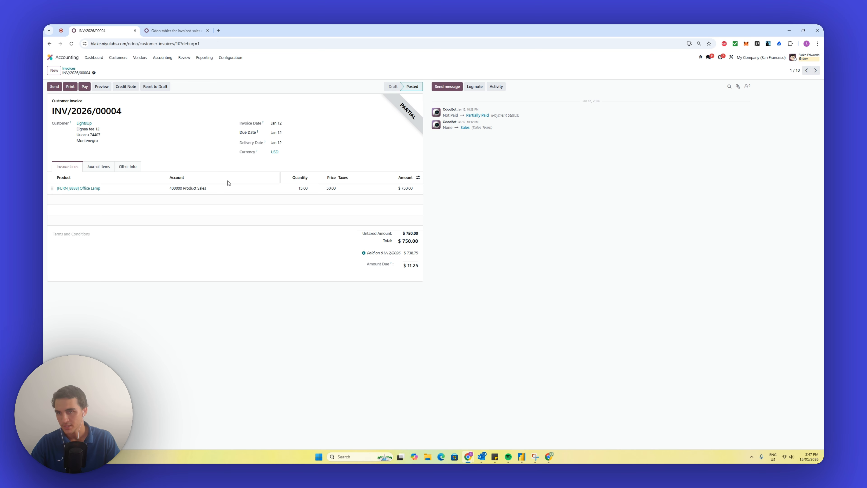
{"action": "mouse_move", "coordinate": [301, 181]}
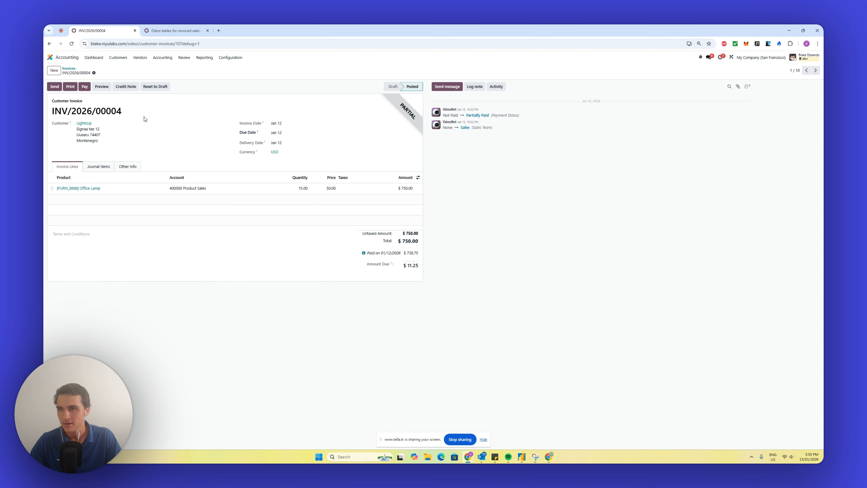
{"action": "mouse_move", "coordinate": [71, 122]}
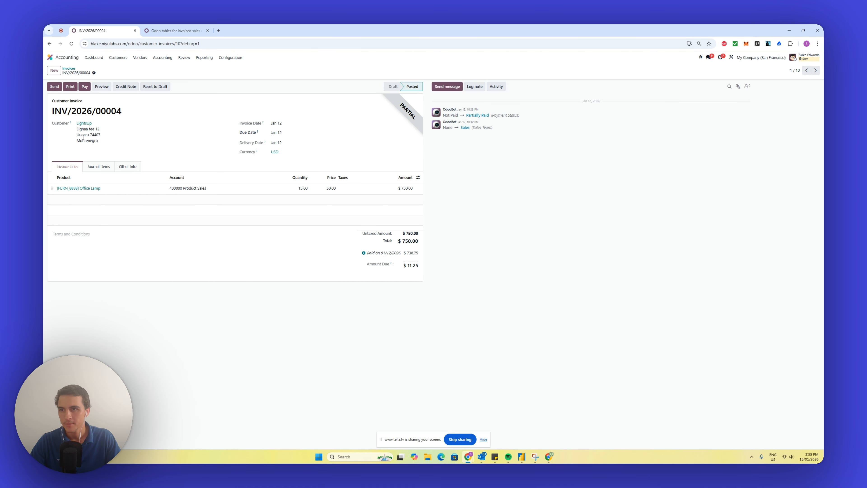
List account.move and account.move.line as bullet points in the description of the "Odoo tables for invoiced sales query" to-do
{"action": "left_click", "coordinate": [146, 31]}
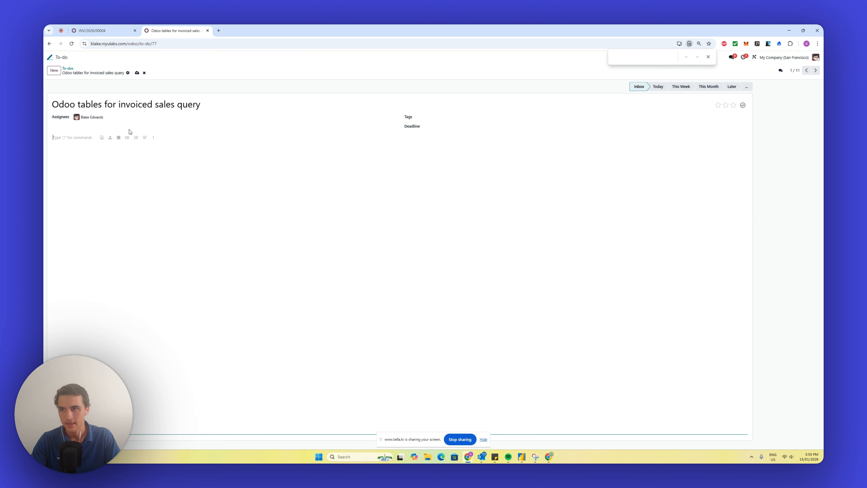
{"action": "type", "text": "- "}
{"action": "type", "text": "account"}
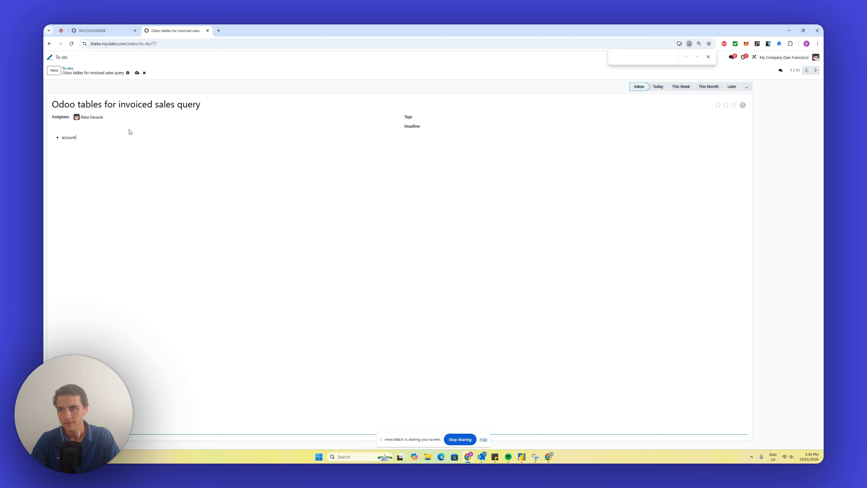
{"action": "type", "text": ".move"}
{"action": "key", "text": "Return"}
{"action": "type", "text": "account.move.line"}
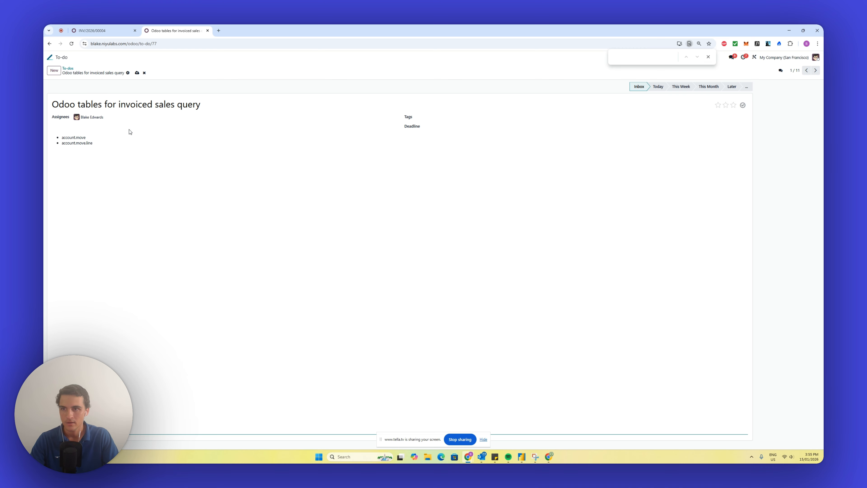
{"action": "key", "text": "Return"}
{"action": "key", "text": "Return"}
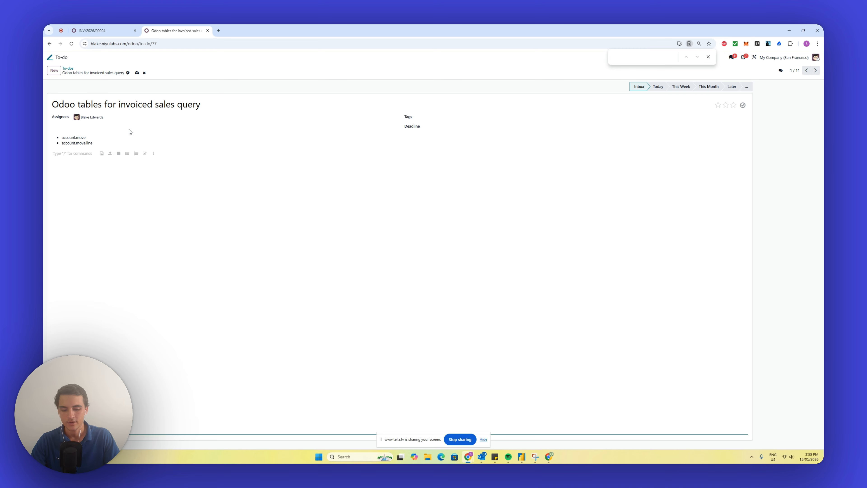
Add a checklist below the bullet points with the items "customer invoices" and "customer refunds"
{"action": "type", "text": "/check"}
{"action": "key", "text": "Return"}
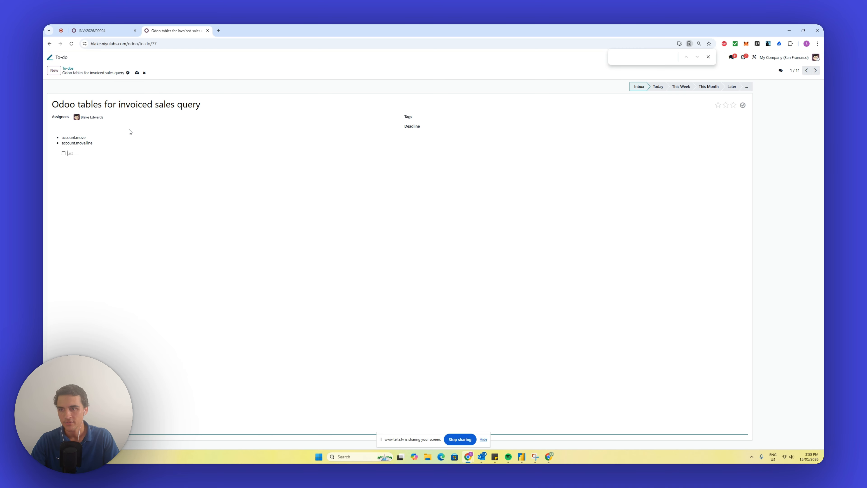
{"action": "type", "text": "customer invoices"}
{"action": "key", "text": "Return"}
{"action": "type", "text": "customer refunds"}
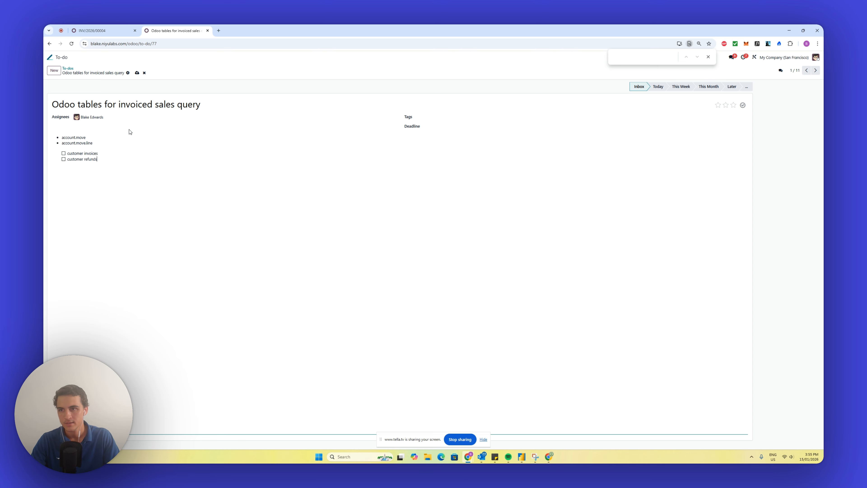
Add the checklist items "detail about our products" and "customers" below "customer refunds", and mark "customer invoices" as done
{"action": "key", "text": "Return"}
{"action": "type", "text": "detail about ou"}
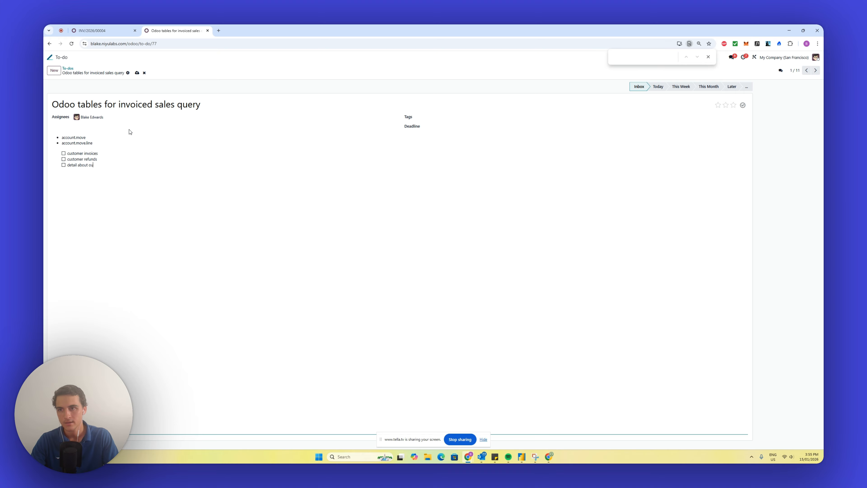
{"action": "type", "text": "r products"}
{"action": "key", "text": "Return"}
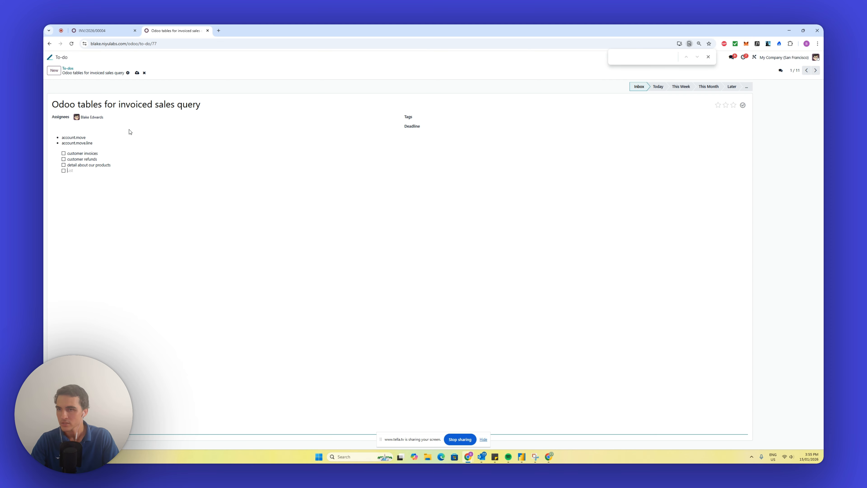
{"action": "type", "text": "customers"}
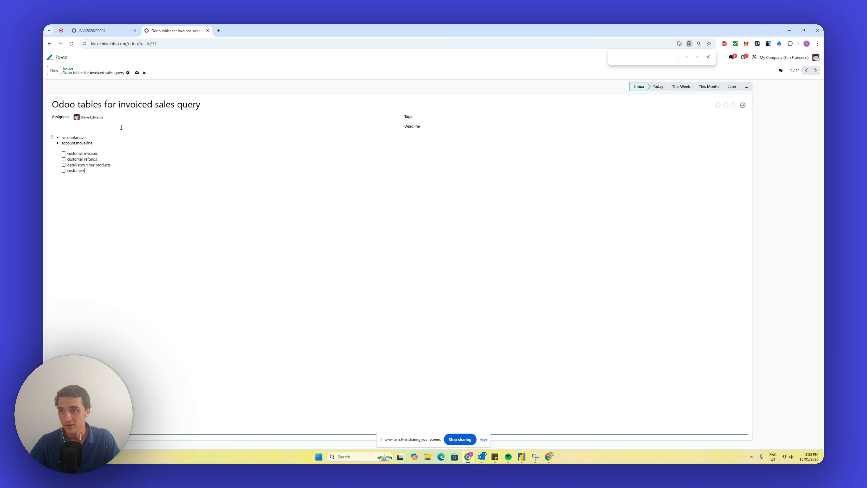
{"action": "left_click", "coordinate": [64, 154]}
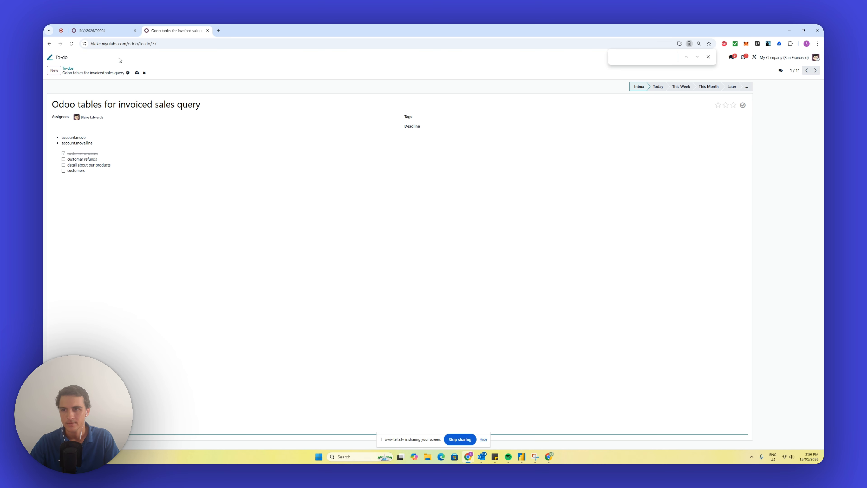
Go to the customer credit notes in Accounting and examine the technical details of the Number column
{"action": "left_click", "coordinate": [127, 30]}
{"action": "left_click", "coordinate": [121, 58]}
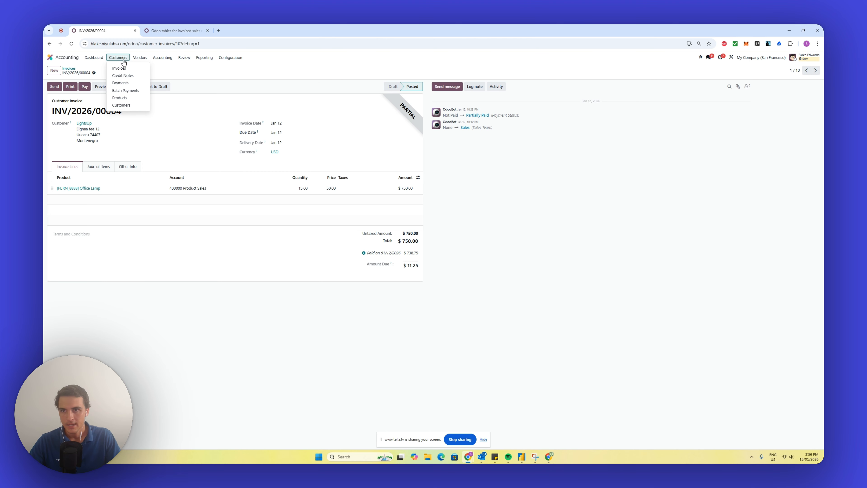
{"action": "left_click", "coordinate": [126, 76]}
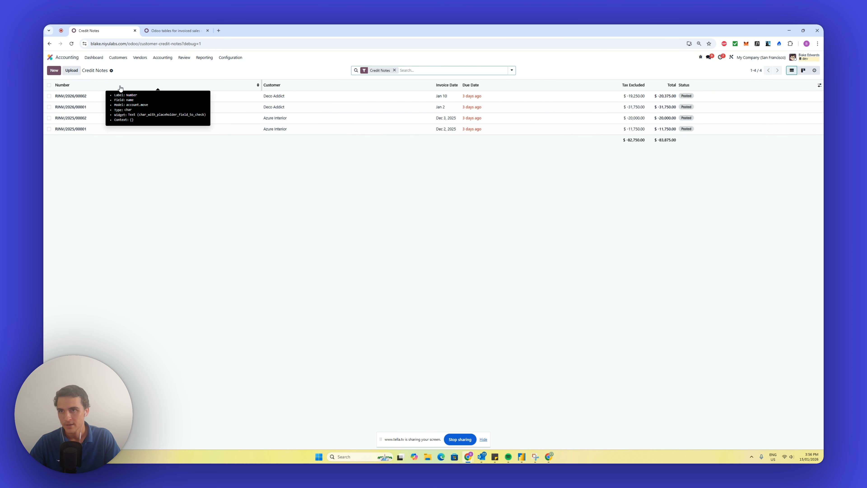
{"action": "mouse_move", "coordinate": [119, 86]}
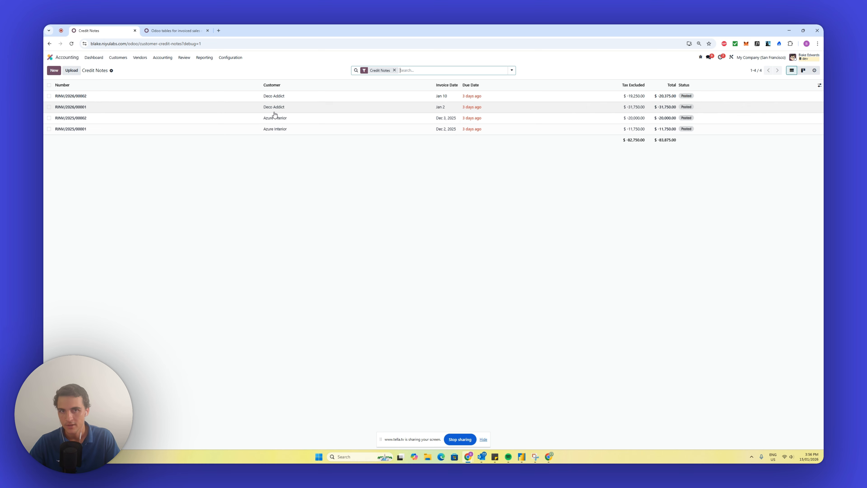
Mark "customer refunds" as done in the to-do's checklist
{"action": "left_click", "coordinate": [172, 30]}
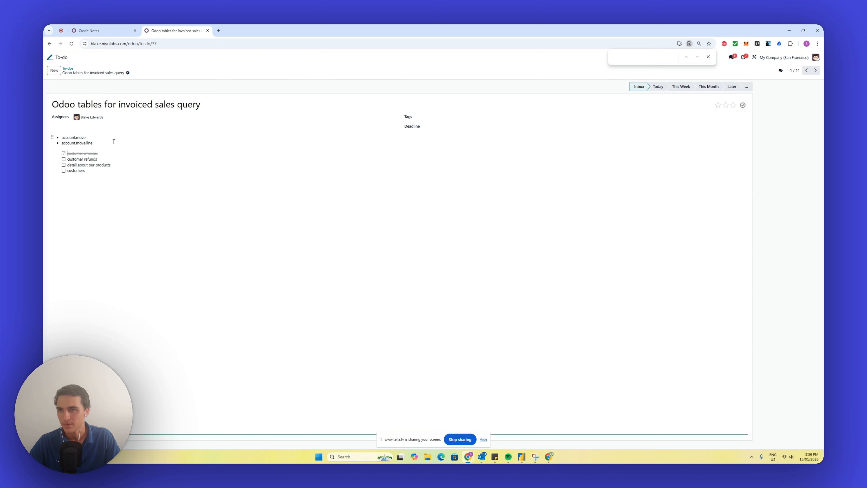
{"action": "left_click", "coordinate": [63, 160]}
{"action": "left_click_drag", "start_coordinate": [111, 167], "coordinate": [68, 165]}
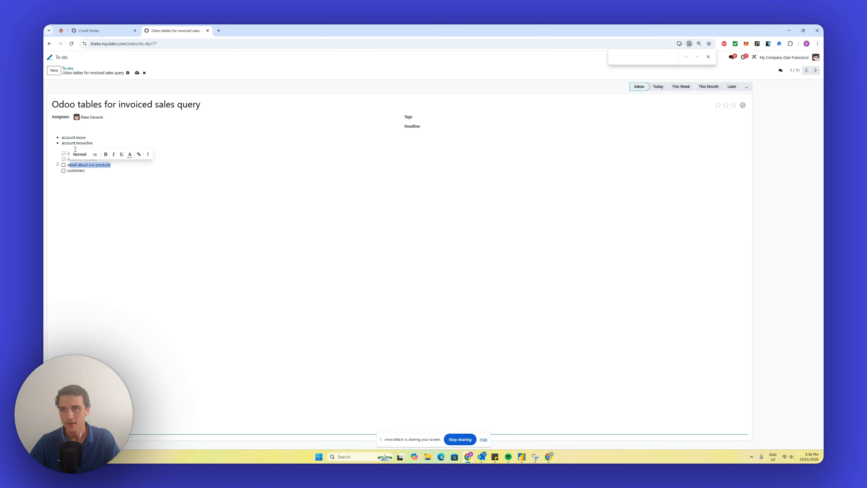
View the newest Deco Addict credit note and the Deco Addict invoice dated Jan 10, examining the technical details of its Product line column
{"action": "left_click", "coordinate": [96, 28]}
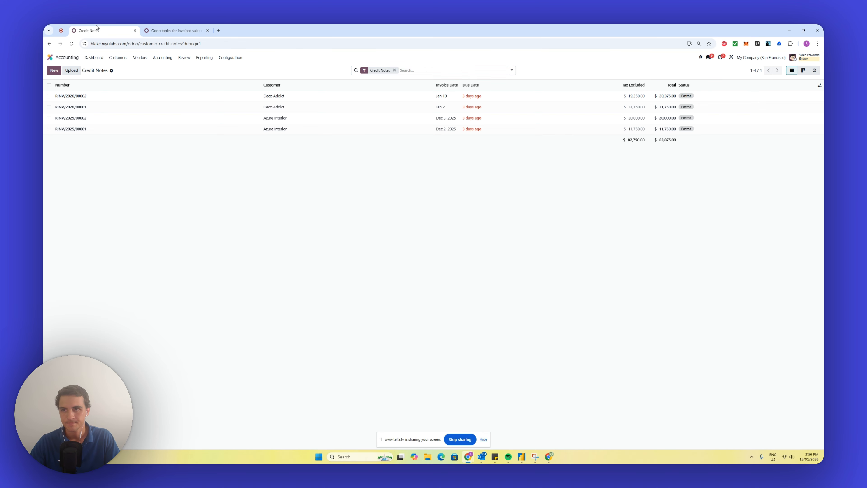
{"action": "left_click", "coordinate": [206, 100]}
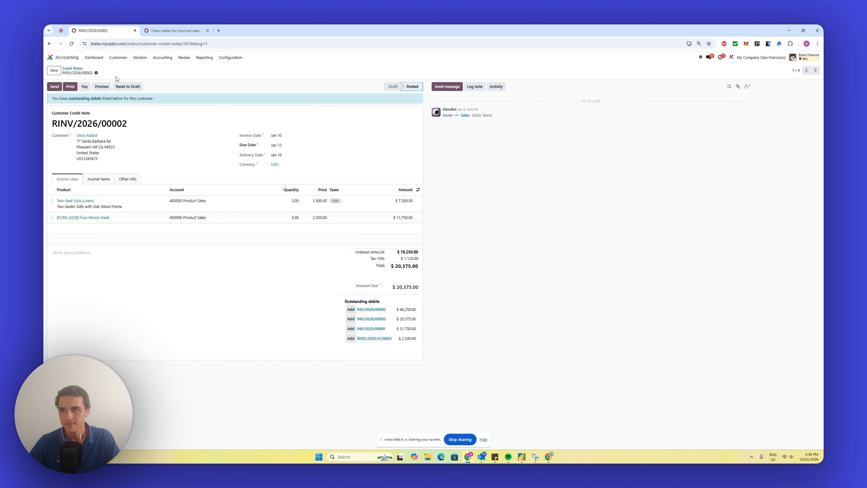
{"action": "left_click", "coordinate": [116, 60]}
{"action": "left_click", "coordinate": [120, 68]}
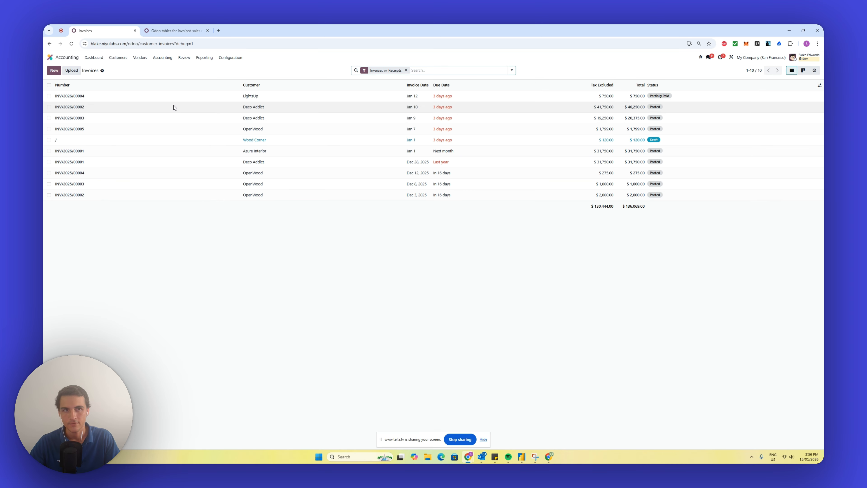
{"action": "left_click", "coordinate": [175, 106]}
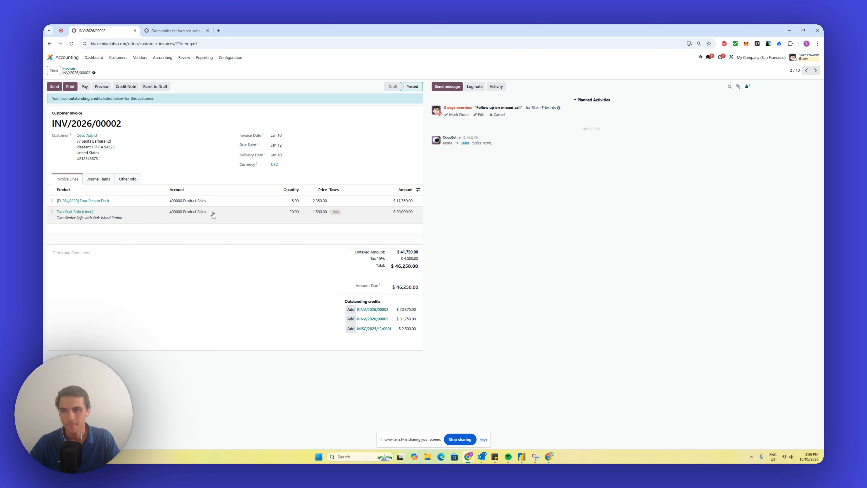
{"action": "mouse_move", "coordinate": [94, 190]}
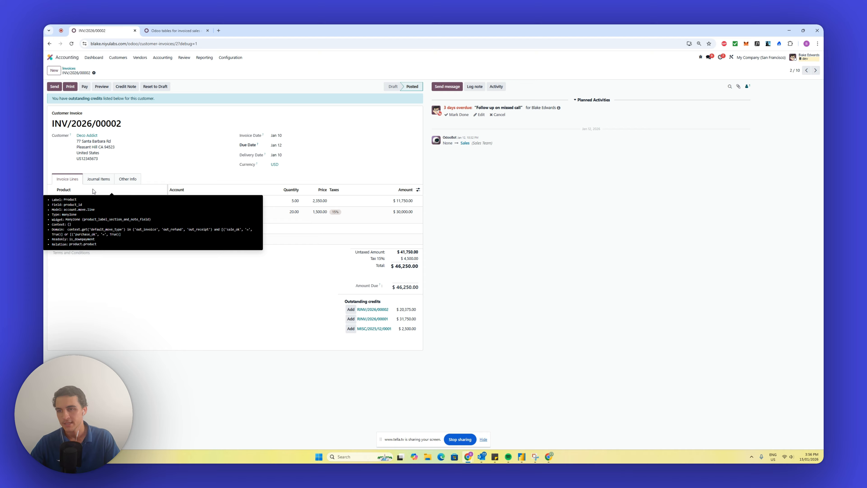
{"action": "left_click_drag", "start_coordinate": [120, 128], "coordinate": [51, 126]}
{"action": "left_click", "coordinate": [140, 124]}
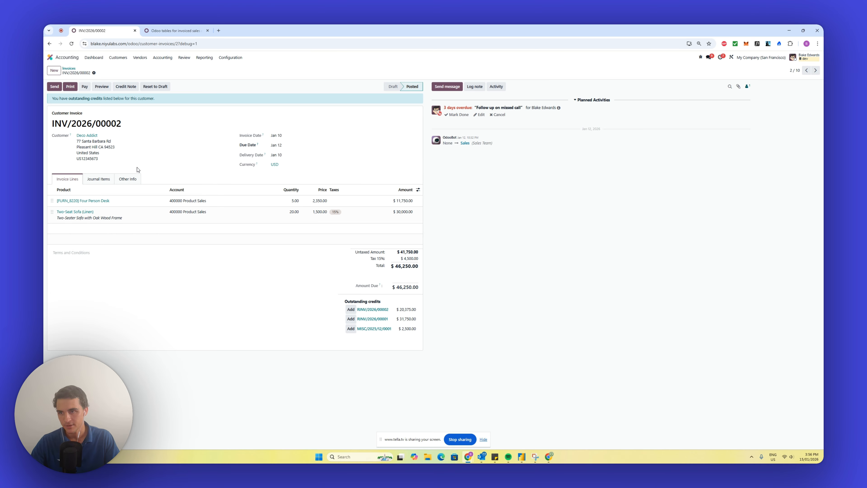
{"action": "mouse_move", "coordinate": [109, 192]}
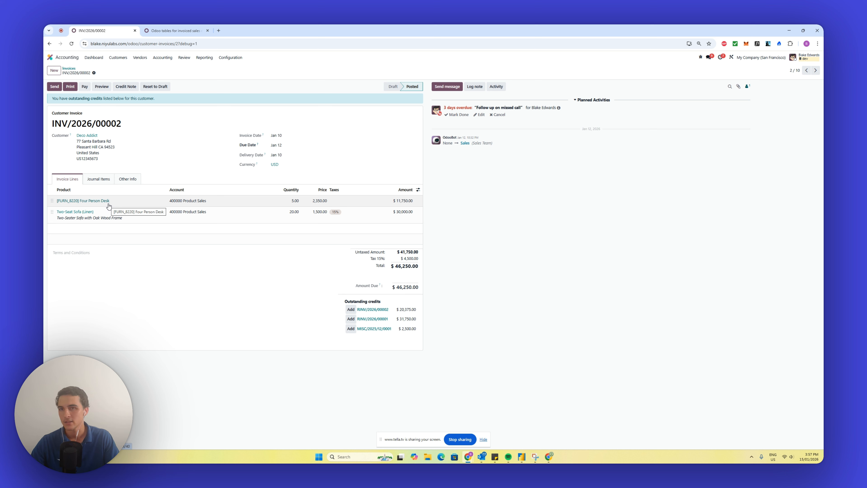
Show the customer products as a list, open Acoustic Bloc Screens, and examine the technical details of its Sales Price and Category fields
{"action": "left_click", "coordinate": [118, 57]}
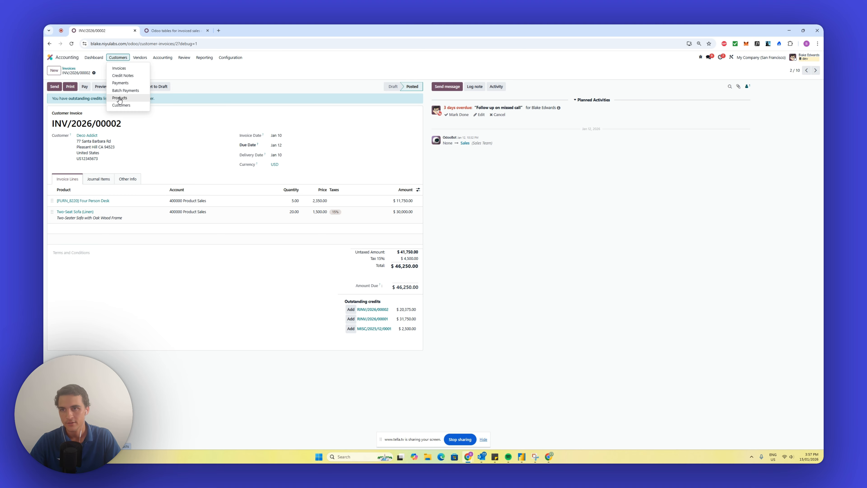
{"action": "left_click", "coordinate": [120, 98]}
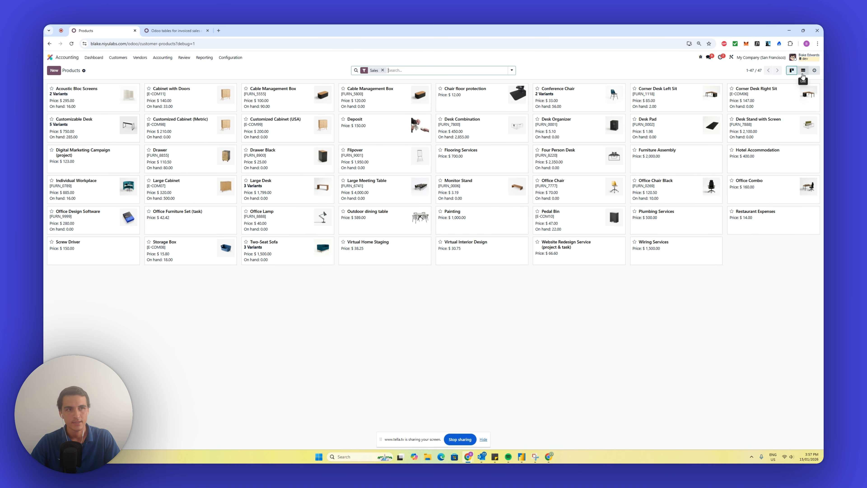
{"action": "left_click", "coordinate": [802, 73]}
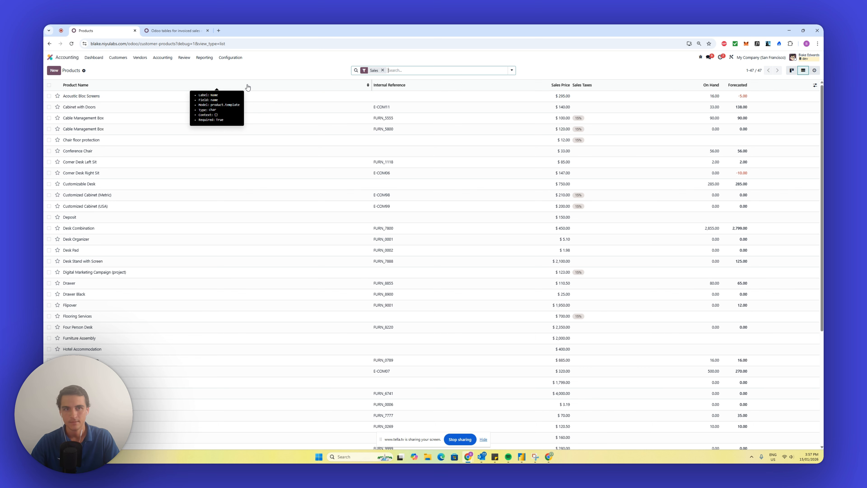
{"action": "left_click", "coordinate": [148, 98]}
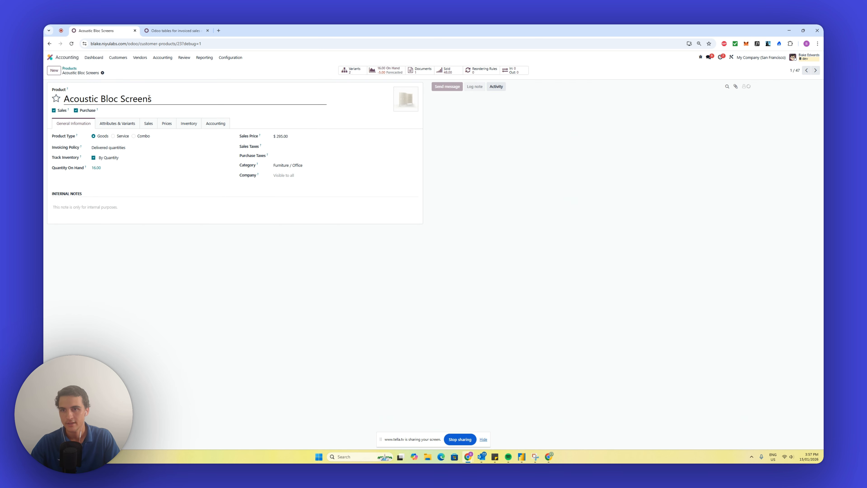
{"action": "mouse_move", "coordinate": [260, 136]}
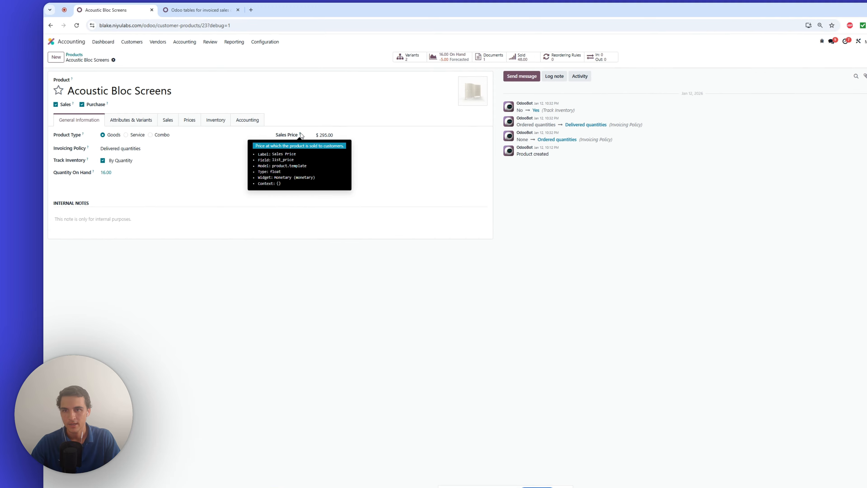
{"action": "mouse_move", "coordinate": [297, 169]}
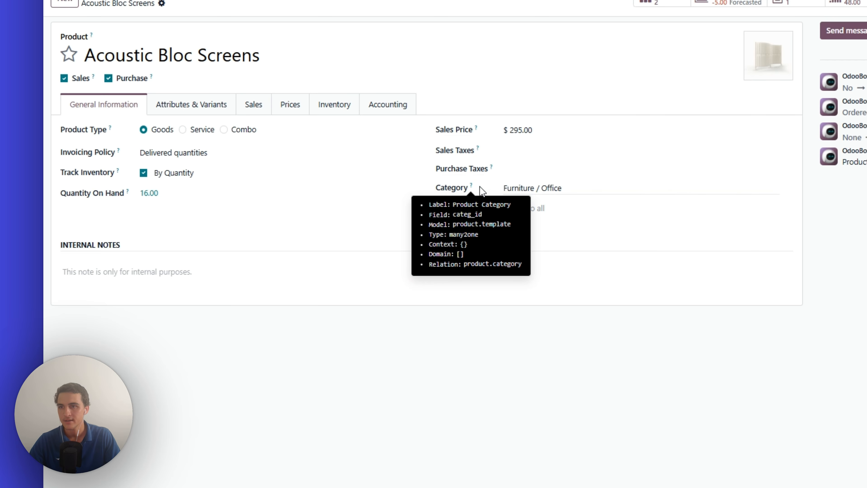
{"action": "mouse_move", "coordinate": [473, 207]}
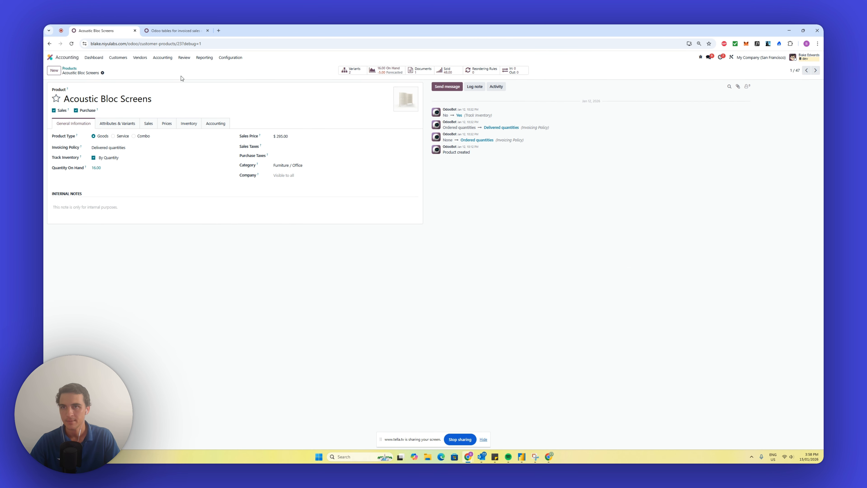
Add product.template as a bullet point below account.move.line in the to-do's description
{"action": "left_click", "coordinate": [175, 31]}
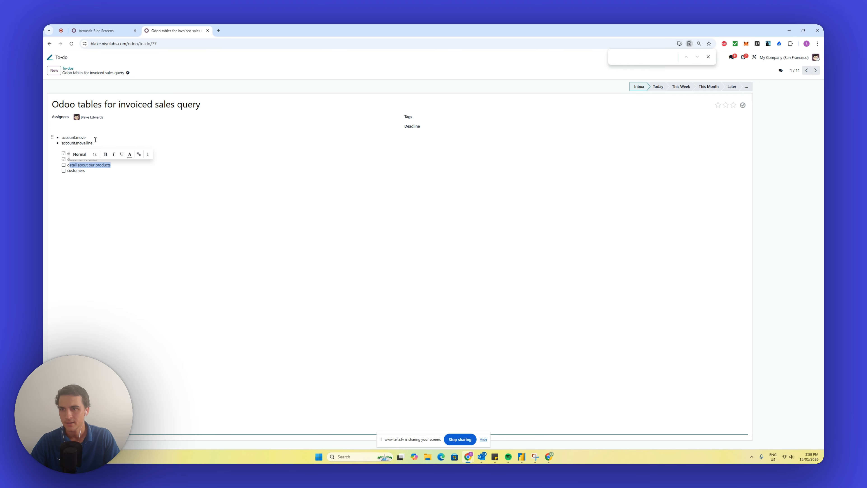
{"action": "left_click", "coordinate": [103, 140]}
{"action": "key", "text": "Return"}
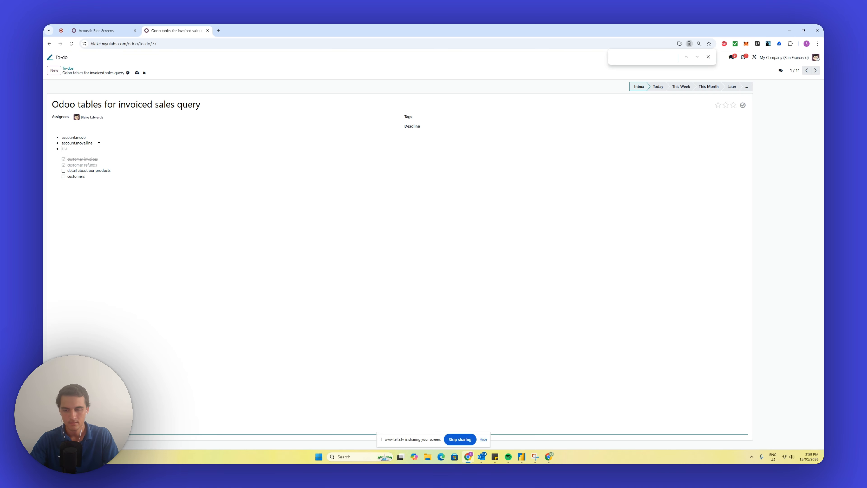
{"action": "type", "text": "product.template"}
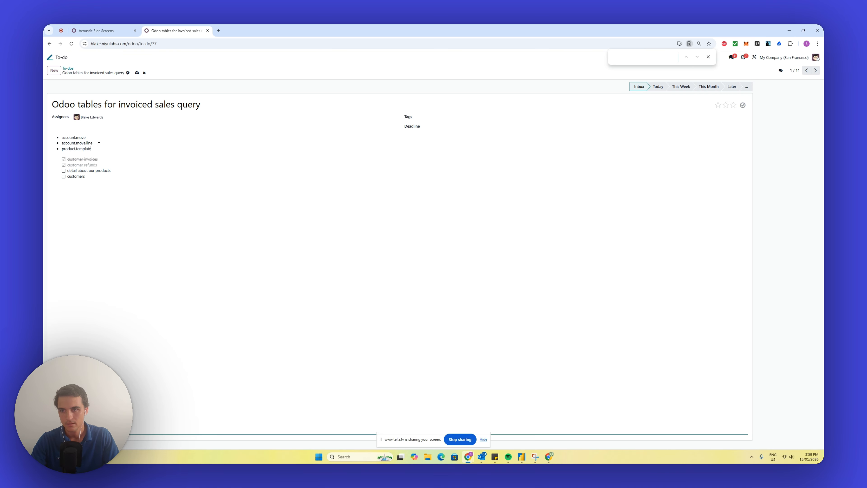
{"action": "key", "text": "Return"}
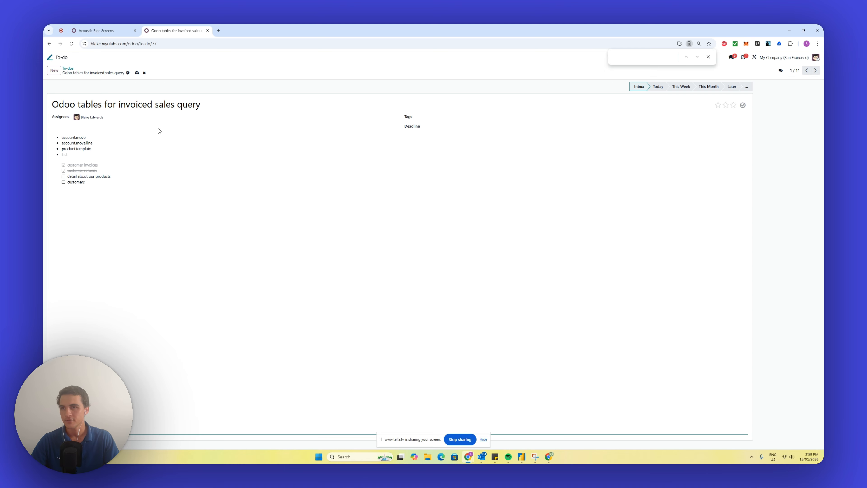
Check the technical details of the Acoustic Bloc Screens attributes and variants, and add product.product as a bullet point below product.template in the to-do
{"action": "left_click", "coordinate": [118, 31]}
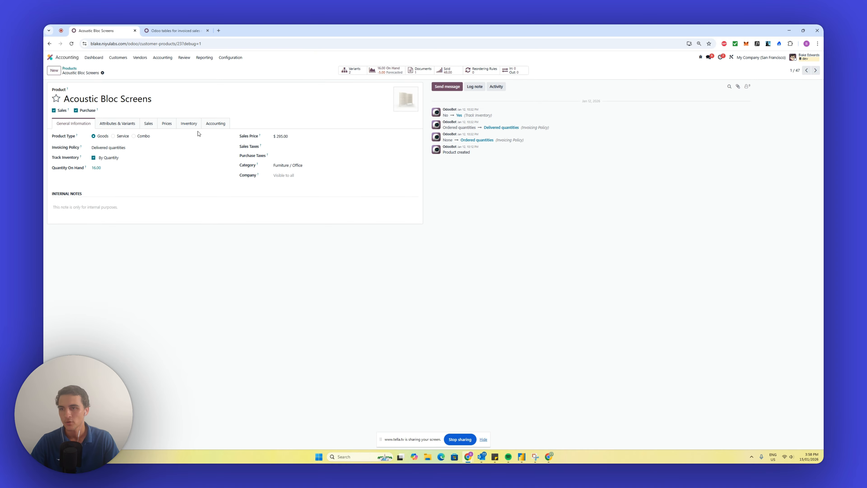
{"action": "left_click", "coordinate": [149, 123]}
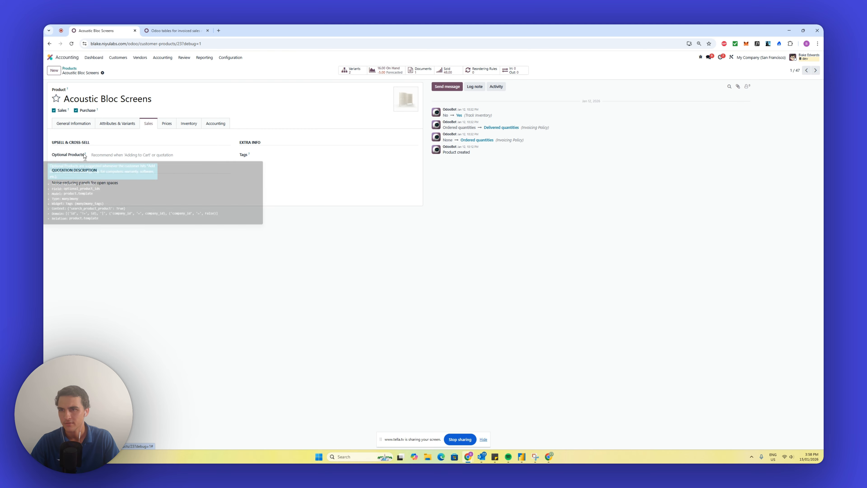
{"action": "left_click", "coordinate": [105, 125]}
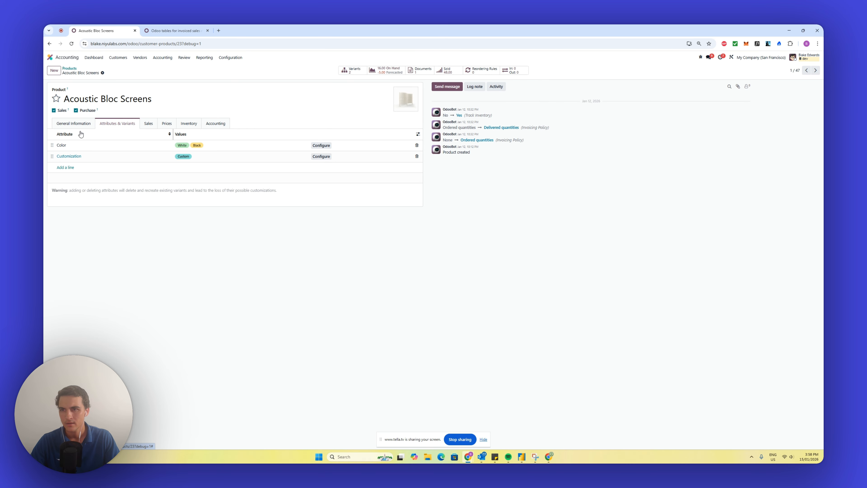
{"action": "mouse_move", "coordinate": [81, 135]}
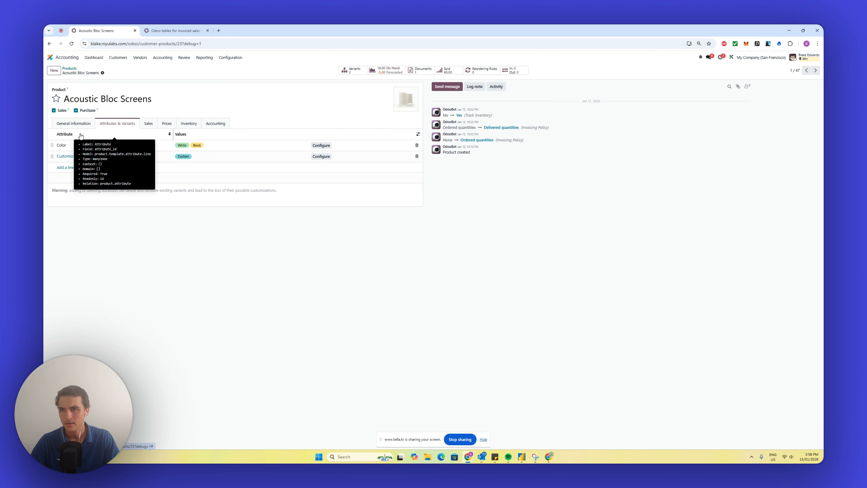
{"action": "left_click", "coordinate": [74, 123]}
{"action": "key", "text": "ctrl+Tab"}
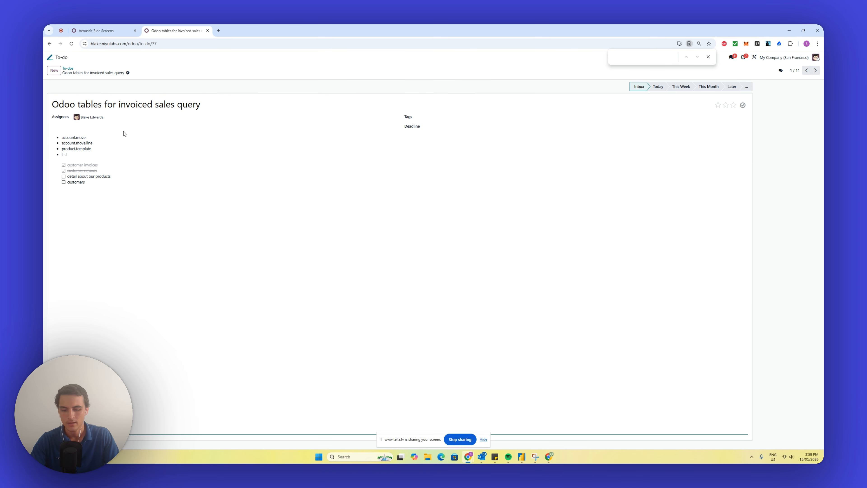
{"action": "type", "text": "product.product"}
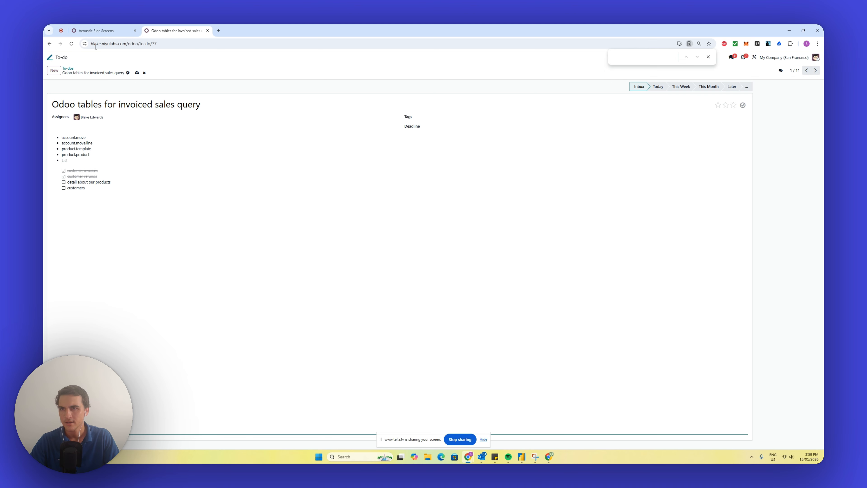
Recheck the product's Category technical details, add product.category as a bullet point below product.product in the to-do, and tick off "detail about our products"
{"action": "left_click", "coordinate": [97, 31]}
{"action": "mouse_move", "coordinate": [258, 165]}
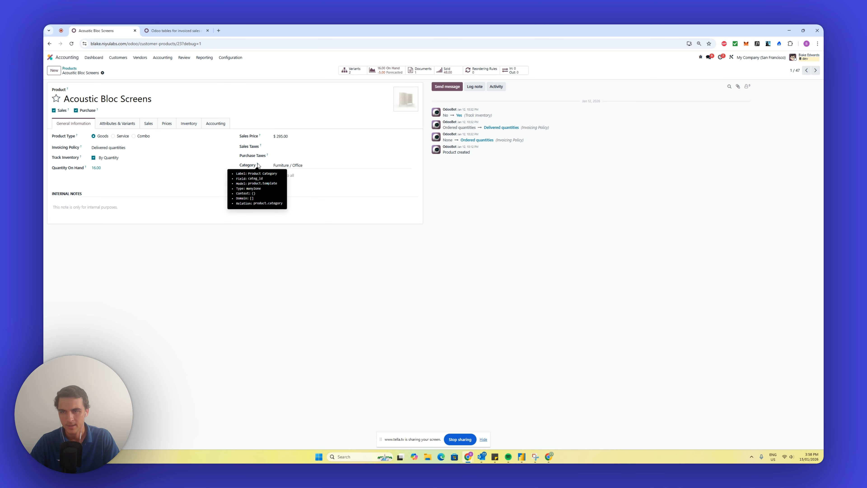
{"action": "left_click", "coordinate": [175, 31]}
{"action": "type", "text": "product.categ"}
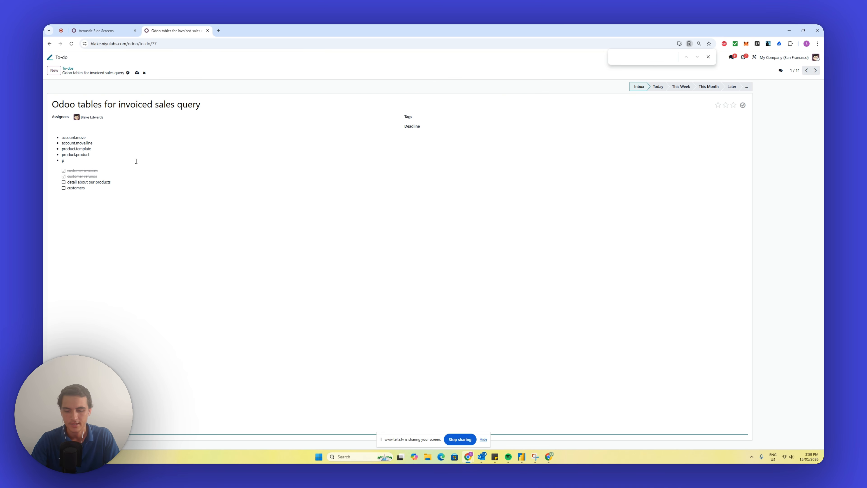
{"action": "type", "text": "ory"}
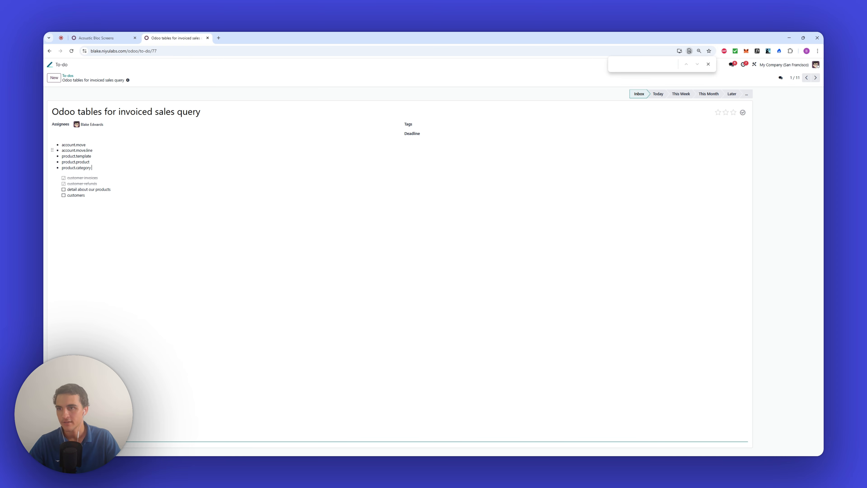
{"action": "left_click", "coordinate": [63, 189]}
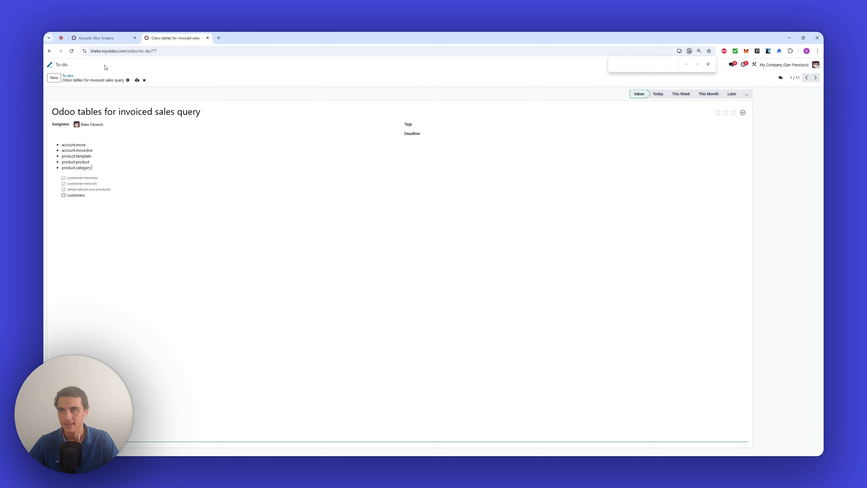
Open the LightsUp customer invoice dated Jan 12 and examine the technical details of its Customer field
{"action": "left_click", "coordinate": [99, 37]}
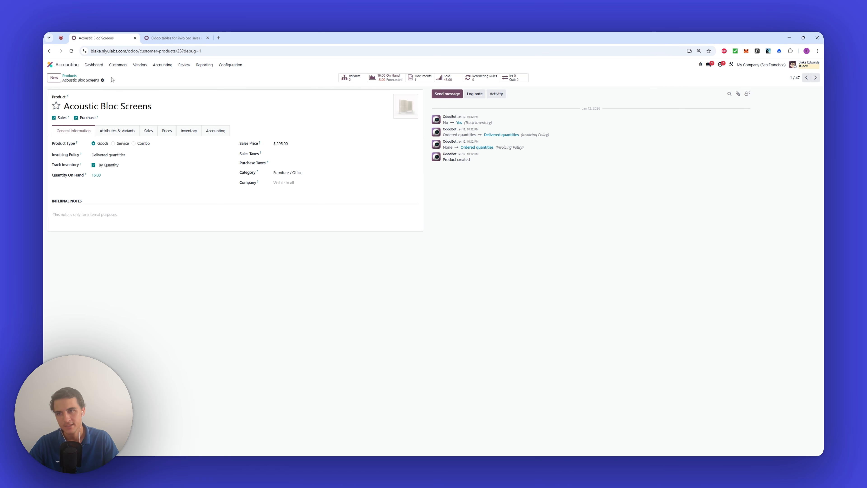
{"action": "left_click", "coordinate": [113, 64]}
{"action": "left_click", "coordinate": [122, 113]}
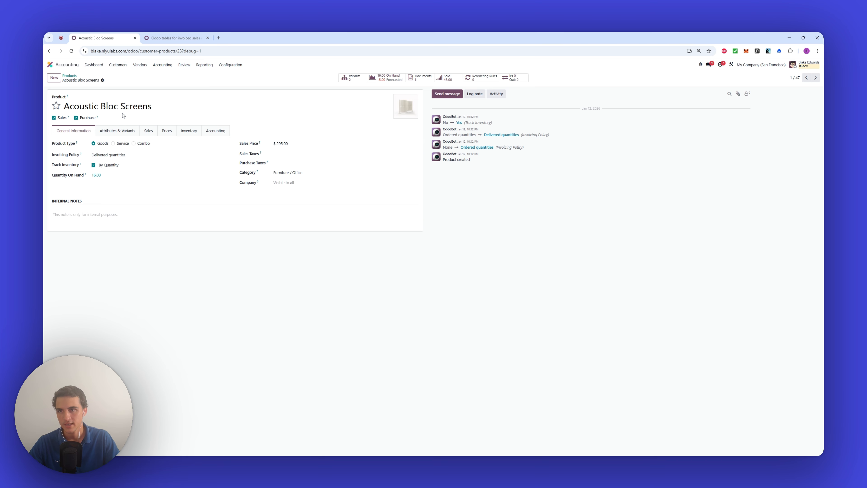
{"action": "left_click", "coordinate": [123, 66]}
{"action": "left_click", "coordinate": [120, 76]}
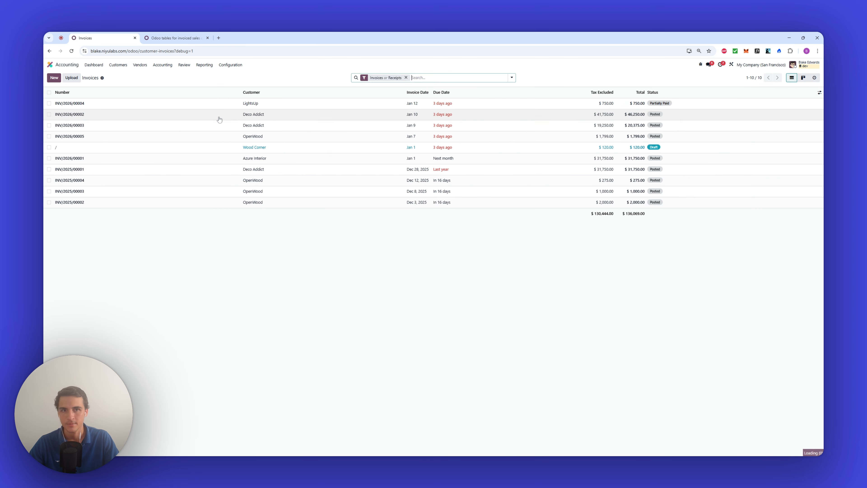
{"action": "left_click", "coordinate": [218, 104]}
{"action": "mouse_move", "coordinate": [72, 130]}
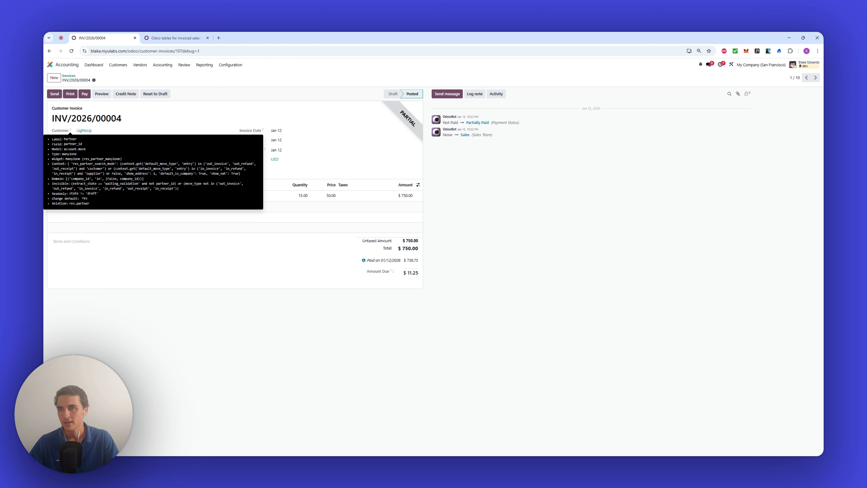
Open Deco Addict from the customers list and examine the technical details of the Industry field among its sales and purchase settings
{"action": "left_click", "coordinate": [118, 67]}
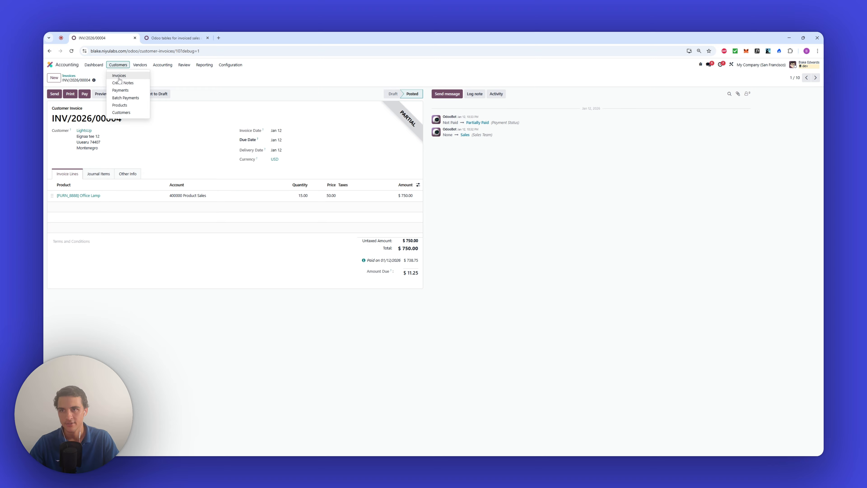
{"action": "left_click", "coordinate": [131, 113]}
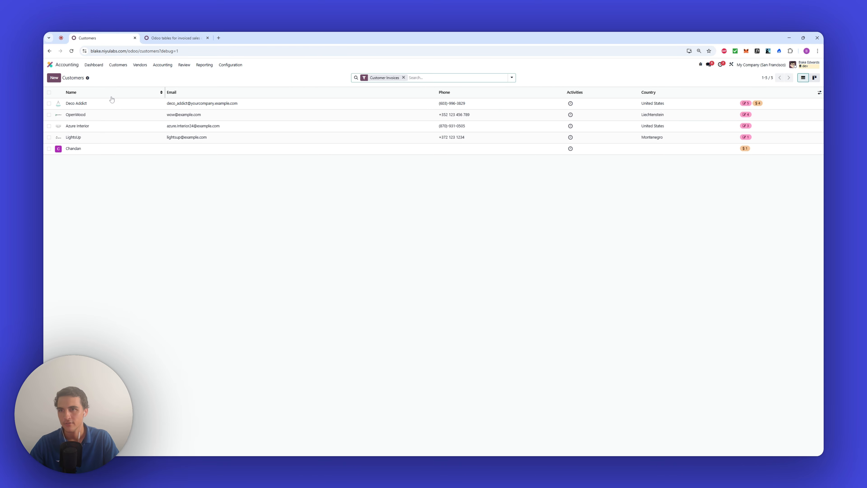
{"action": "mouse_move", "coordinate": [112, 99]}
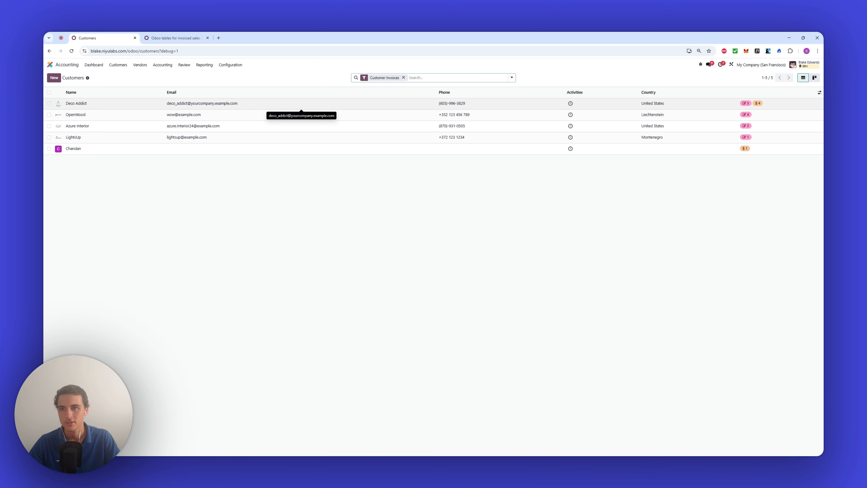
{"action": "left_click", "coordinate": [230, 106]}
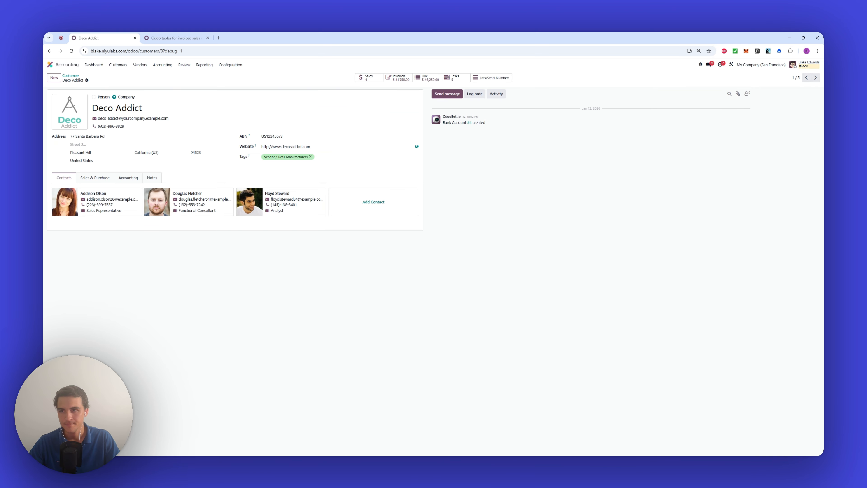
{"action": "left_click", "coordinate": [94, 177]}
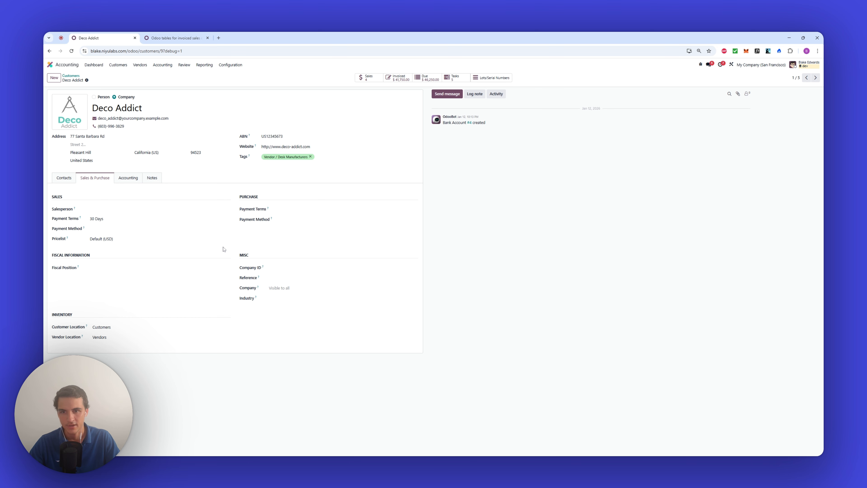
{"action": "mouse_move", "coordinate": [256, 299]}
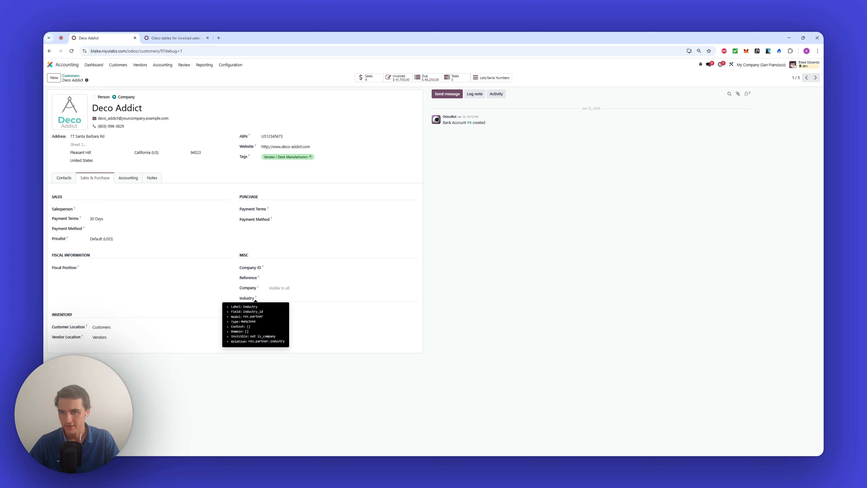
Set Deco Addict's industry to Administrative/Utilities, save the customer record and return to its contacts
{"action": "left_click", "coordinate": [273, 298]}
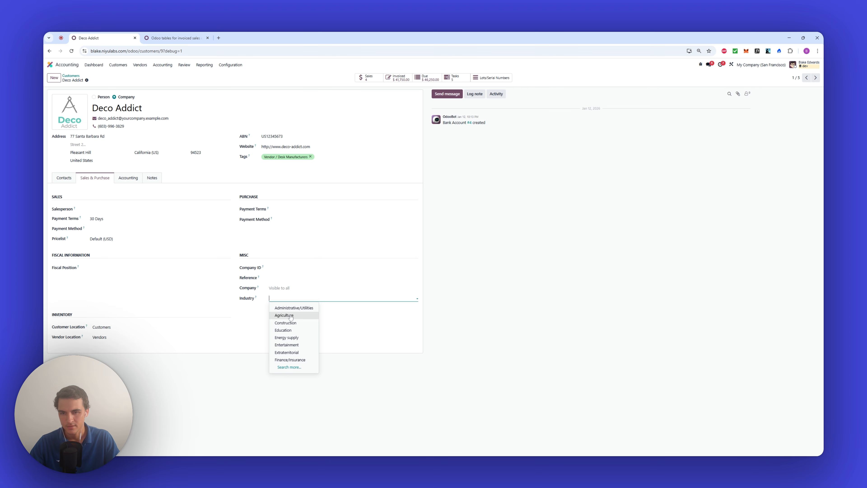
{"action": "left_click", "coordinate": [281, 308]}
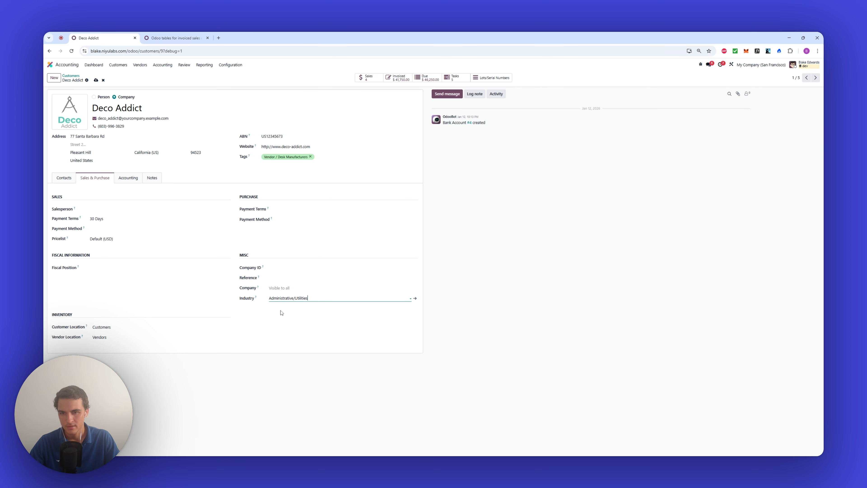
{"action": "left_click", "coordinate": [96, 80]}
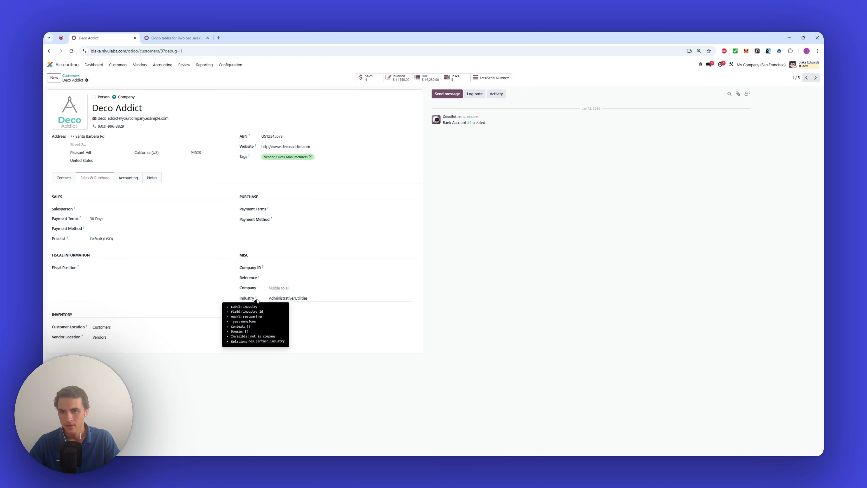
{"action": "left_click", "coordinate": [64, 177]}
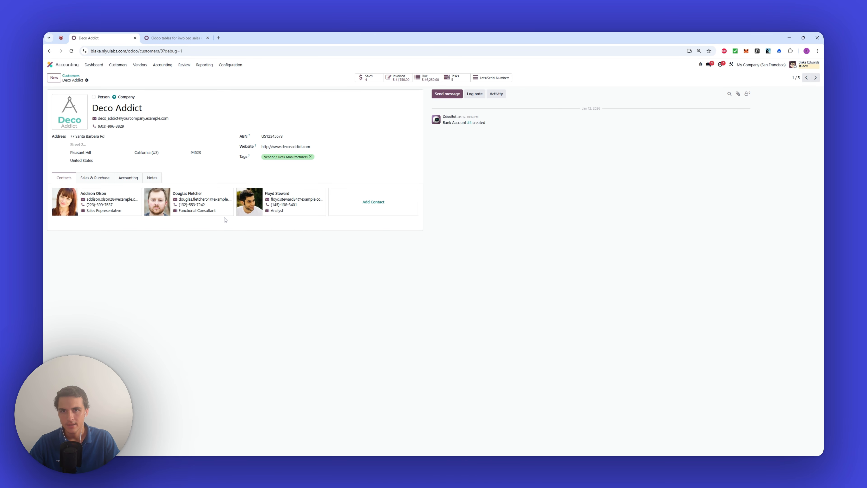
Add res.partner and res.partner.industry as bullet points below product.category in the to-do, and tick off the customers item
{"action": "left_click", "coordinate": [166, 37]}
{"action": "left_click", "coordinate": [102, 168]}
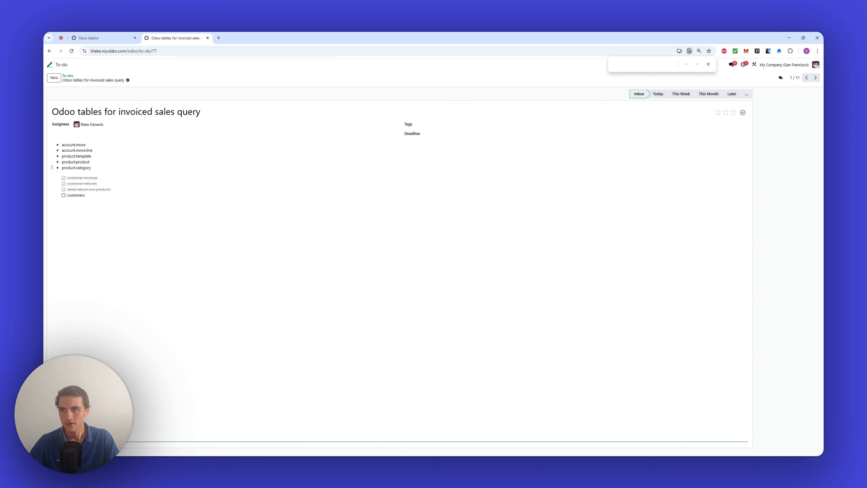
{"action": "key", "text": "Return"}
{"action": "type", "text": "res.partner"}
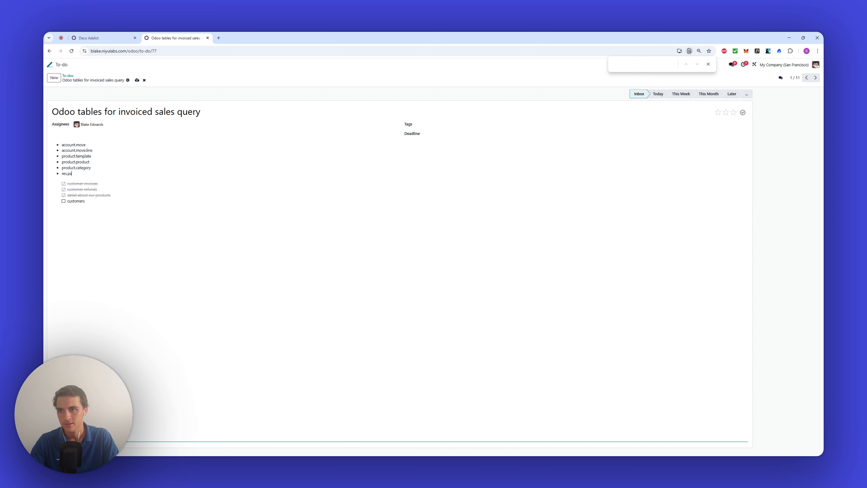
{"action": "key", "text": "Return"}
{"action": "type", "text": "res.partner"}
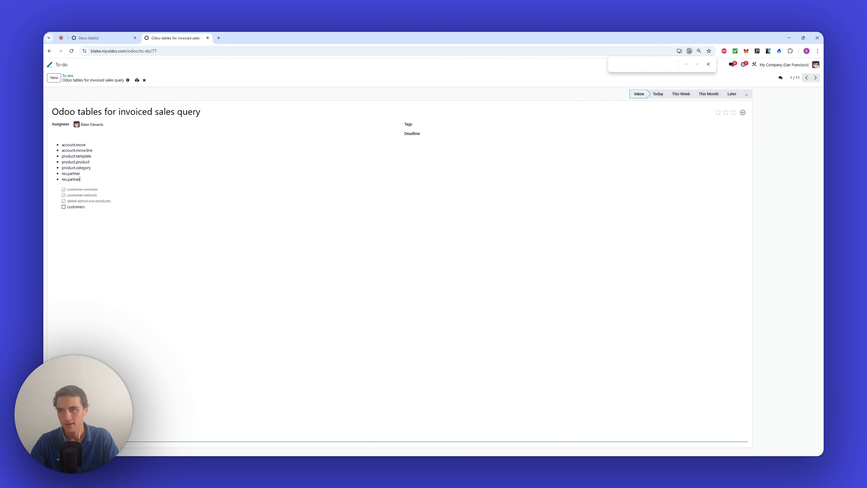
{"action": "type", "text": ".industry"}
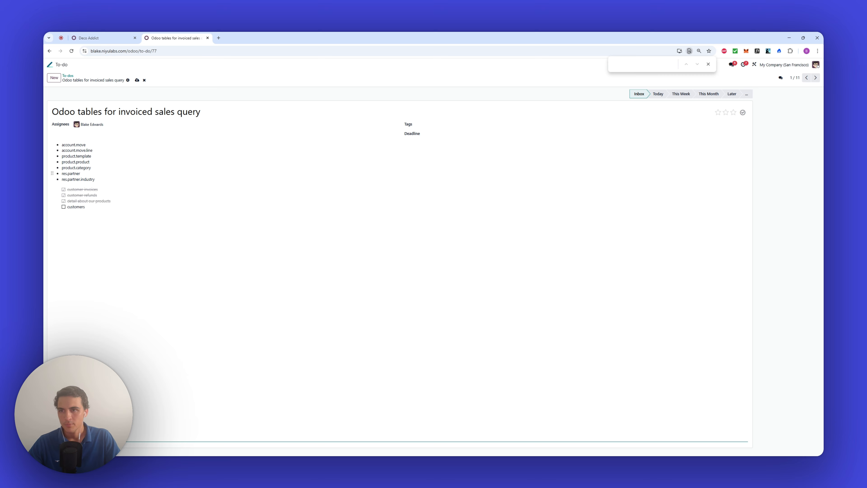
{"action": "left_click", "coordinate": [64, 206]}
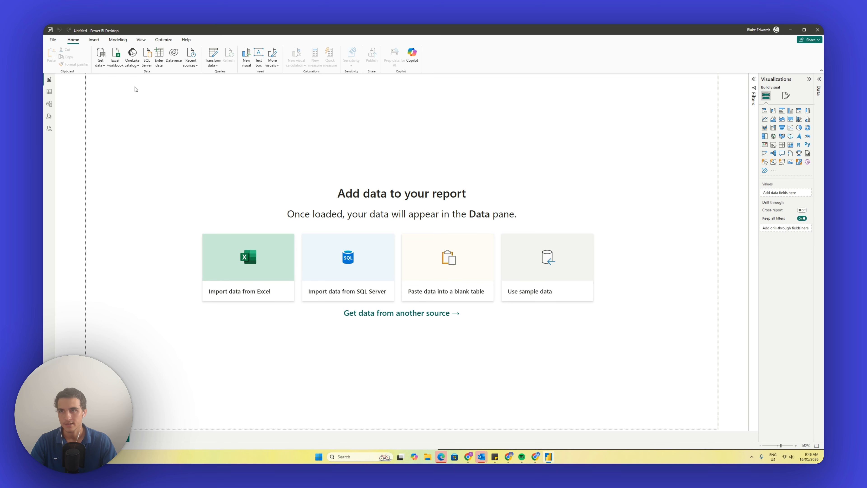
In Power BI Desktop, search the data connectors for "bigqu" and connect to Google BigQuery with the default options
{"action": "left_click", "coordinate": [102, 66]}
{"action": "left_click", "coordinate": [133, 200]}
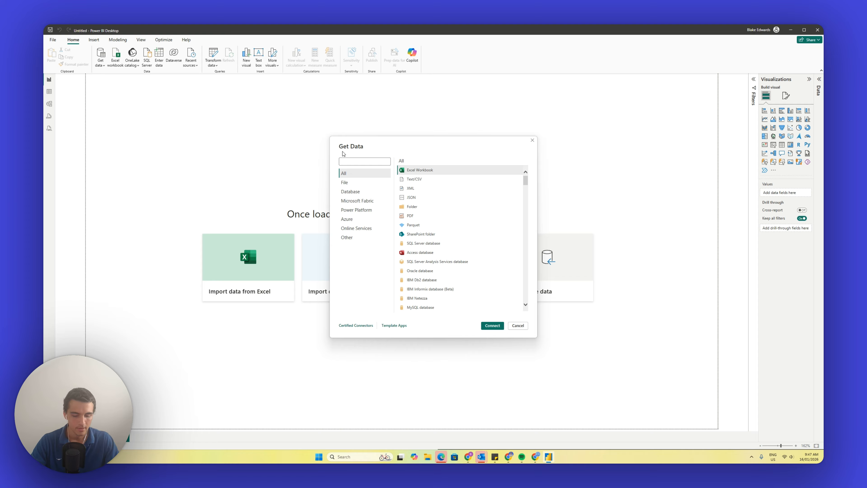
{"action": "type", "text": "bigqu"}
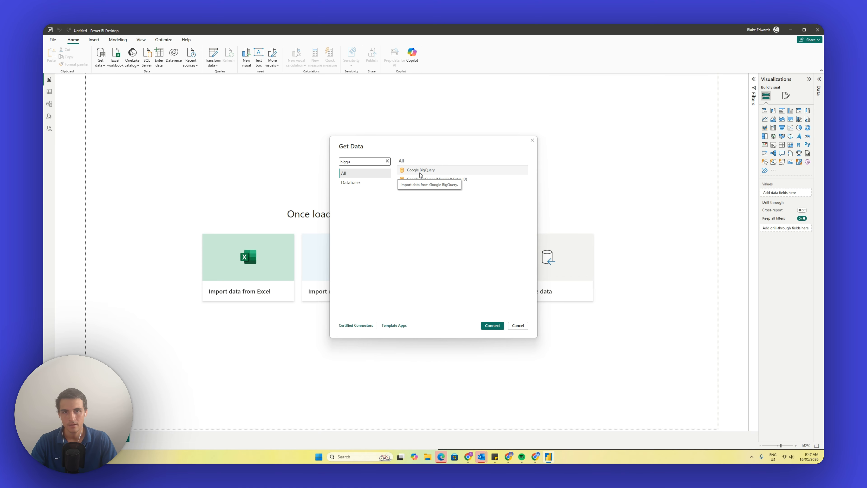
{"action": "double_click", "coordinate": [426, 172]}
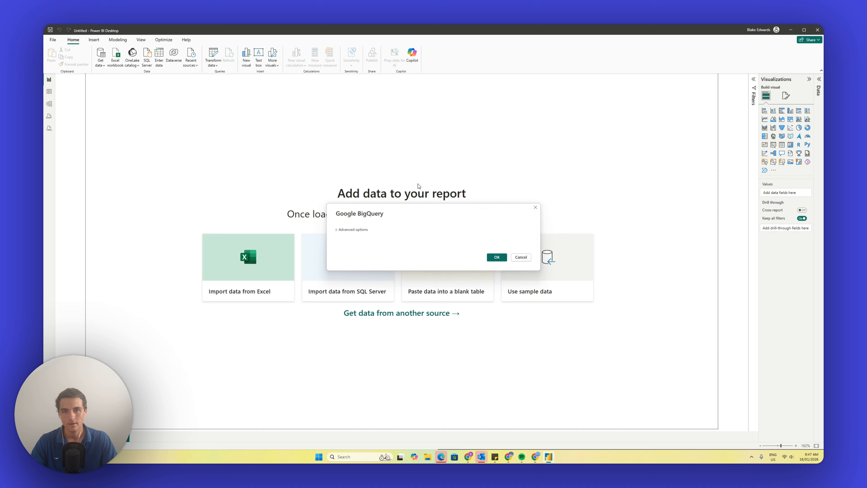
{"action": "left_click", "coordinate": [496, 258]}
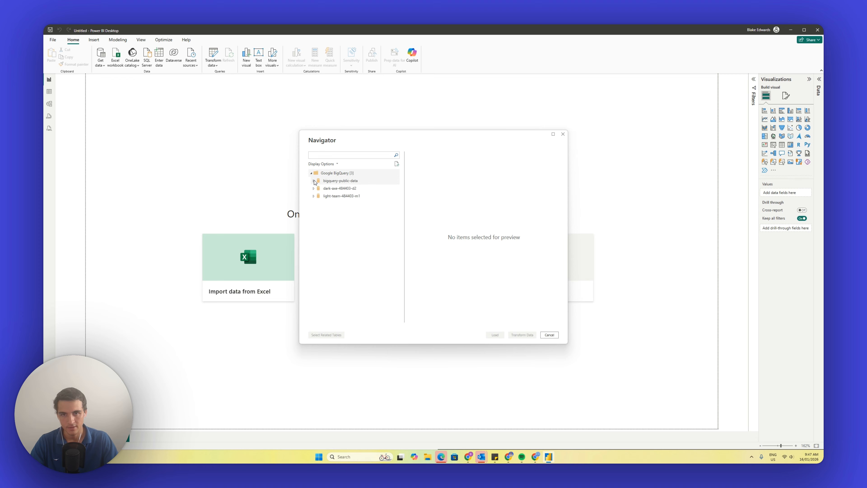
Select Account_move, account_move_line, product_category, Product_product, Product_template and res_partner from the light-team-484403-m1 project and open them for transformation in Import mode
{"action": "left_click", "coordinate": [313, 195]}
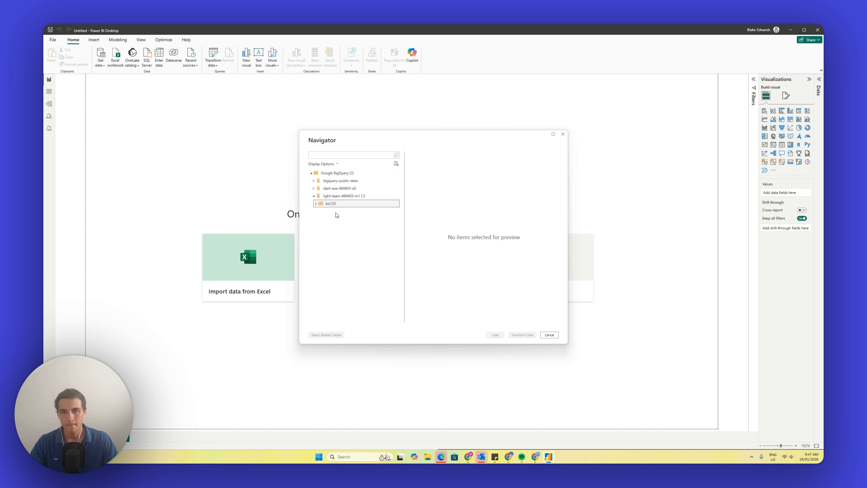
{"action": "left_click", "coordinate": [322, 211]}
{"action": "left_click", "coordinate": [322, 218]}
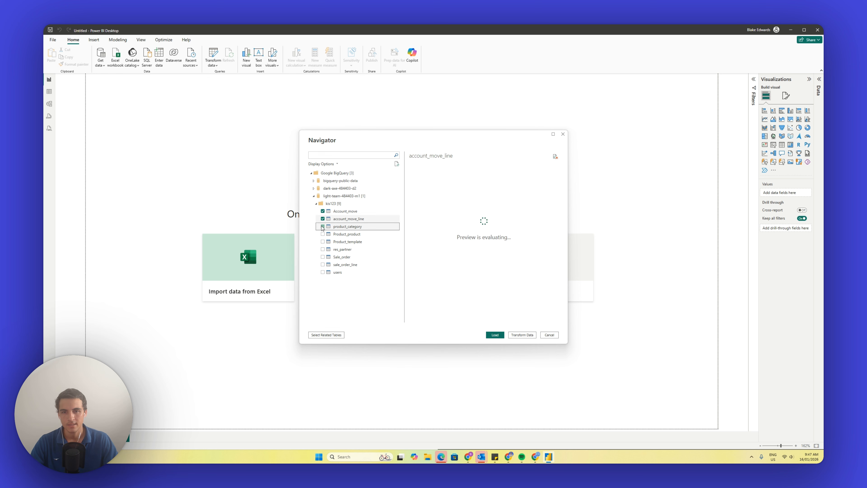
{"action": "left_click", "coordinate": [323, 226]}
{"action": "left_click", "coordinate": [323, 234]}
{"action": "left_click", "coordinate": [323, 241]}
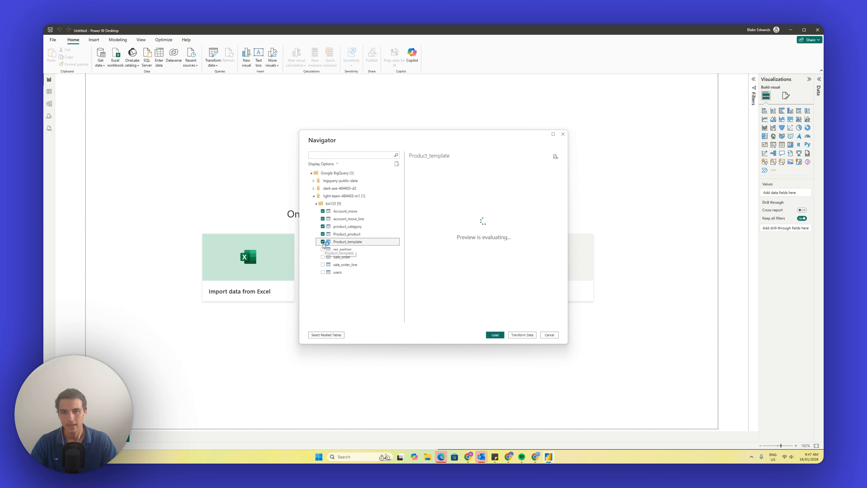
{"action": "left_click", "coordinate": [323, 249]}
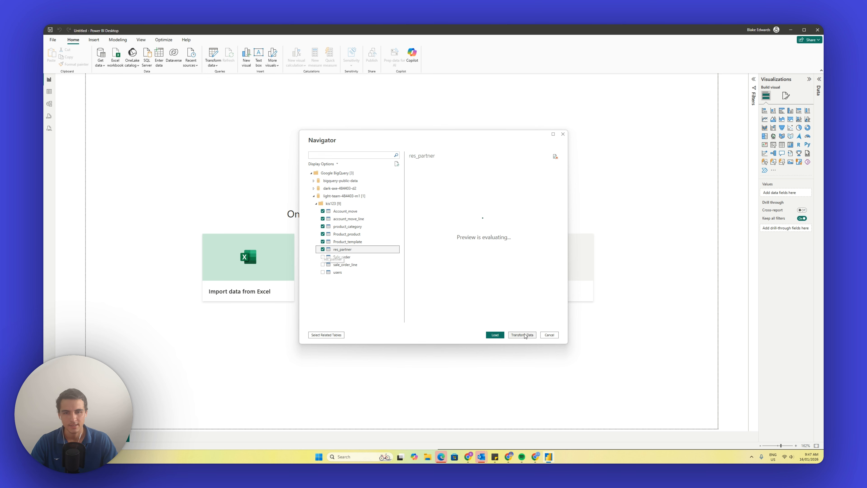
{"action": "left_click", "coordinate": [523, 335]}
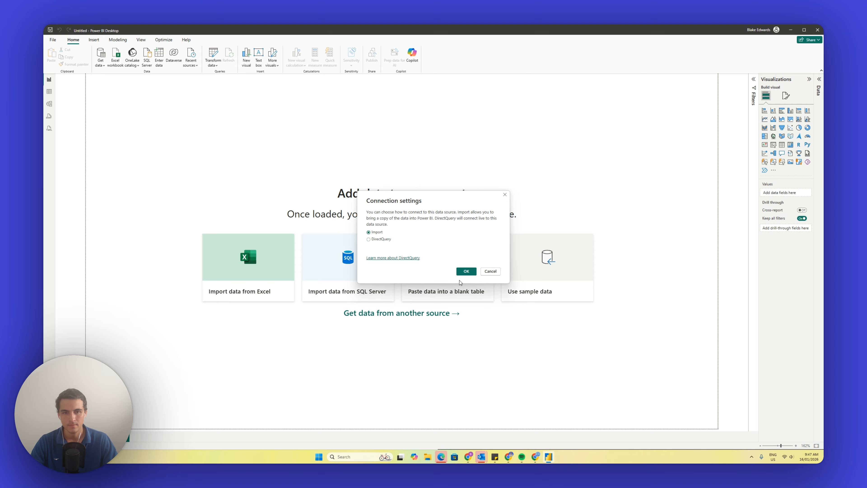
{"action": "left_click", "coordinate": [465, 273]}
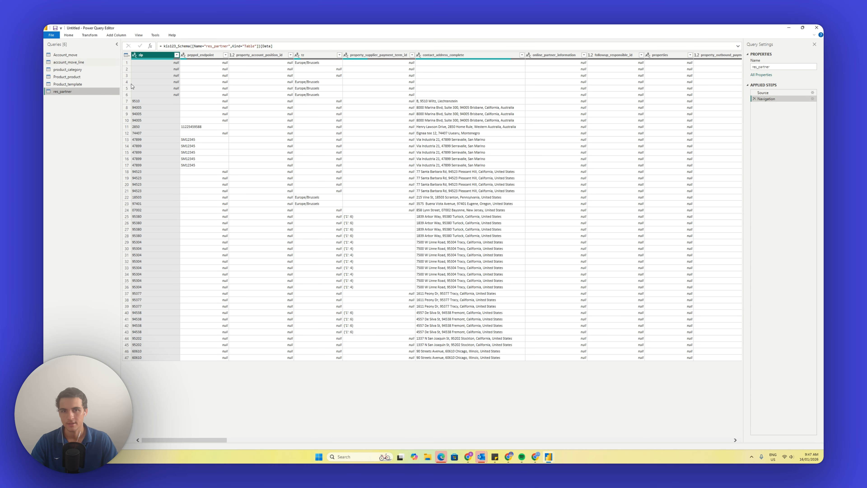
Look through the data of the Account_move and account_move_line queries
{"action": "left_click", "coordinate": [78, 56]}
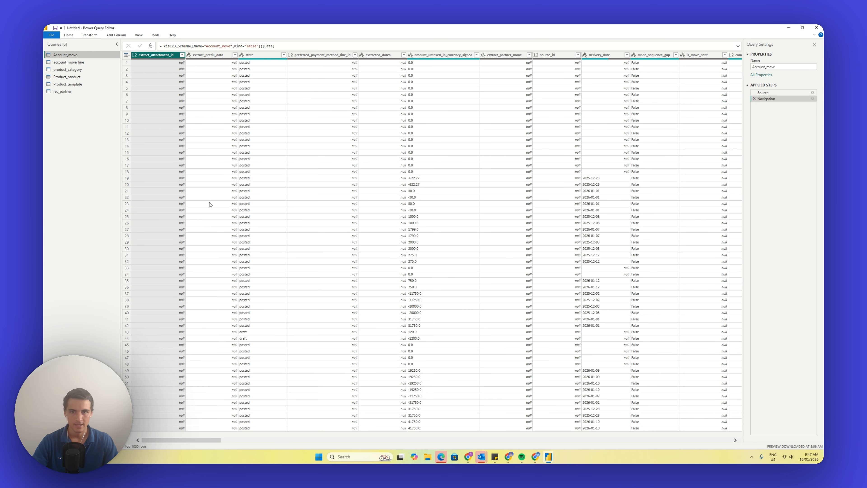
{"action": "left_click", "coordinate": [68, 62]}
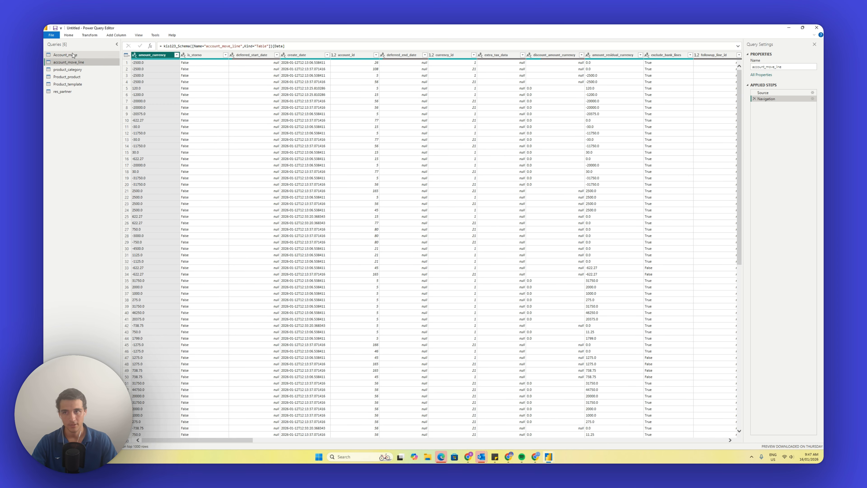
Find the move_id column in the account_move_line query by searching its columns for "mov"
{"action": "left_click_drag", "start_coordinate": [76, 69], "coordinate": [89, 79]}
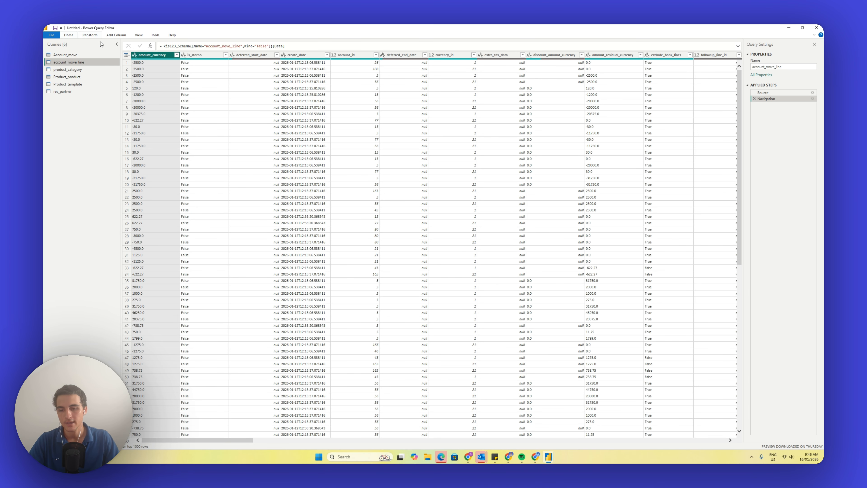
{"action": "left_click_drag", "start_coordinate": [251, 441], "coordinate": [350, 443]}
{"action": "left_click", "coordinate": [70, 36]}
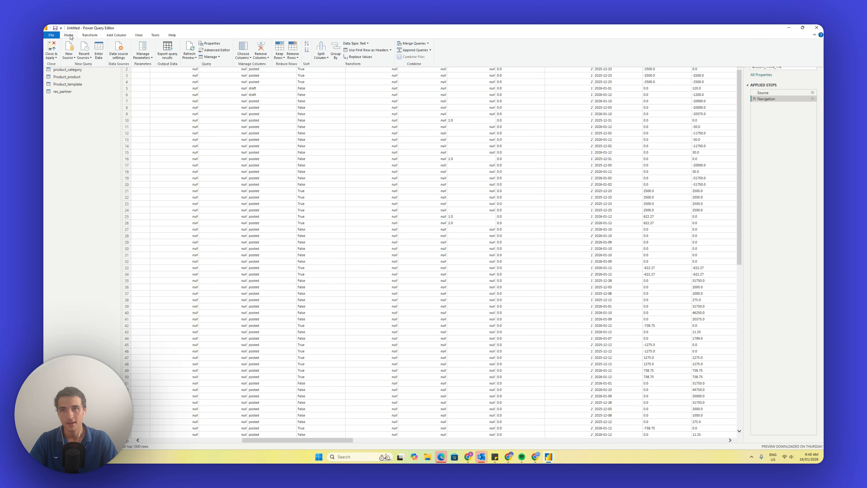
{"action": "left_click", "coordinate": [243, 56]}
{"action": "left_click", "coordinate": [243, 70]}
{"action": "type", "text": "m"}
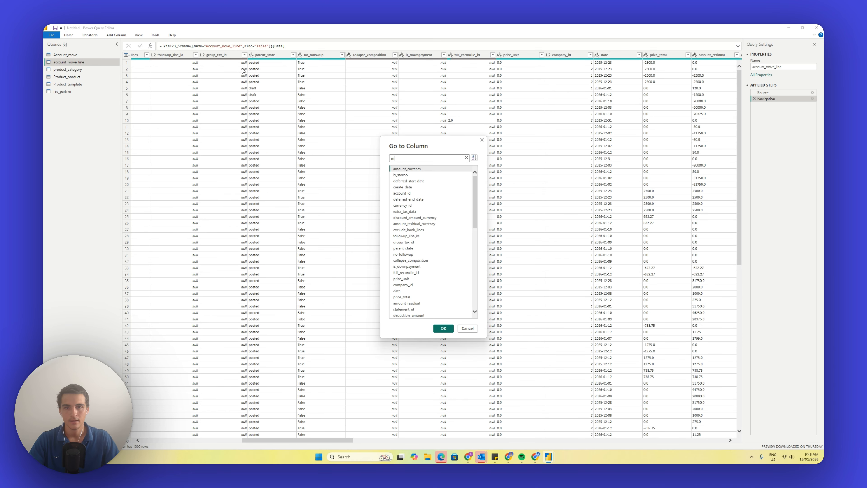
{"action": "type", "text": "ov"}
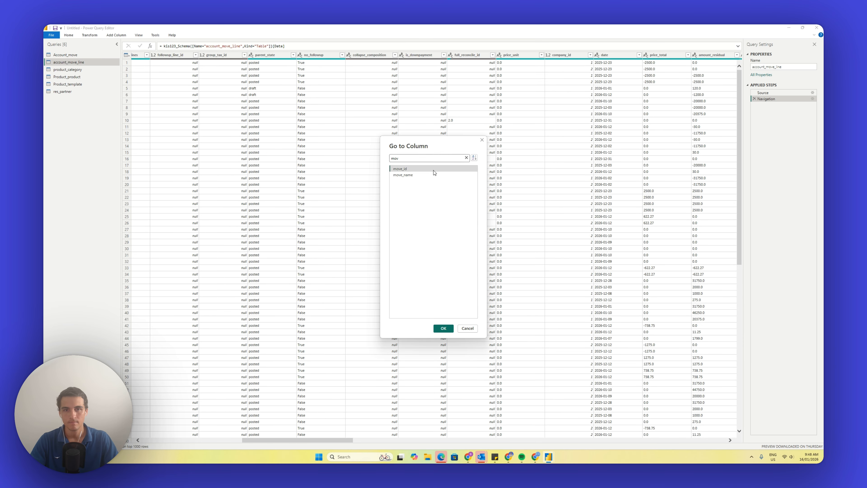
{"action": "key", "text": "Return"}
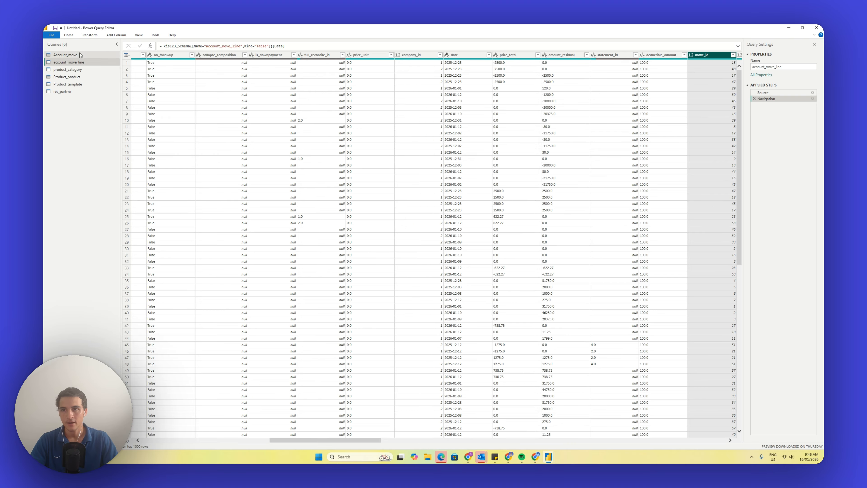
Open the Account_move query and find its id column by searching the column list for "id"
{"action": "left_click", "coordinate": [110, 55]}
{"action": "left_click", "coordinate": [69, 35]}
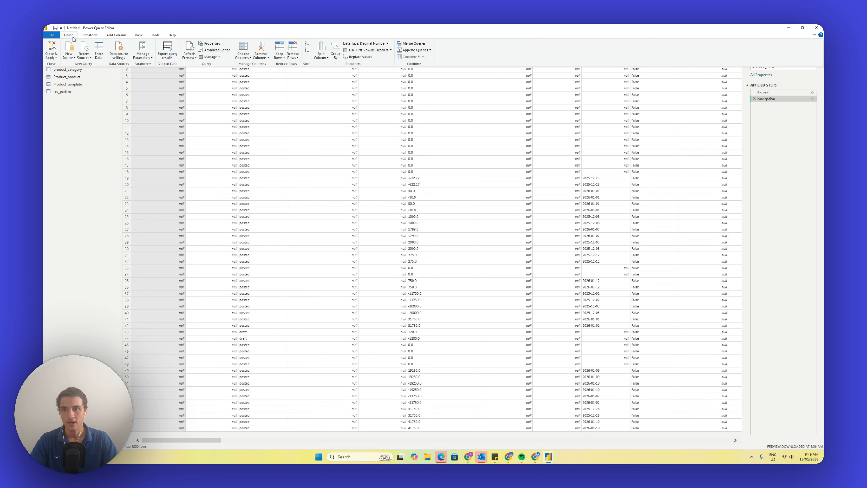
{"action": "left_click", "coordinate": [250, 58]}
{"action": "left_click", "coordinate": [256, 70]}
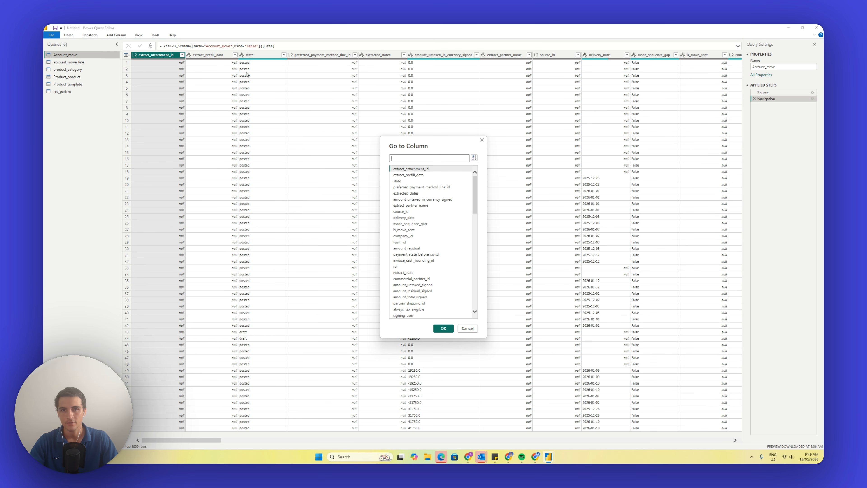
{"action": "type", "text": "id"}
{"action": "scroll", "coordinate": [404, 274], "scroll_direction": "down", "scroll_amount": 3}
{"action": "double_click", "coordinate": [401, 297]}
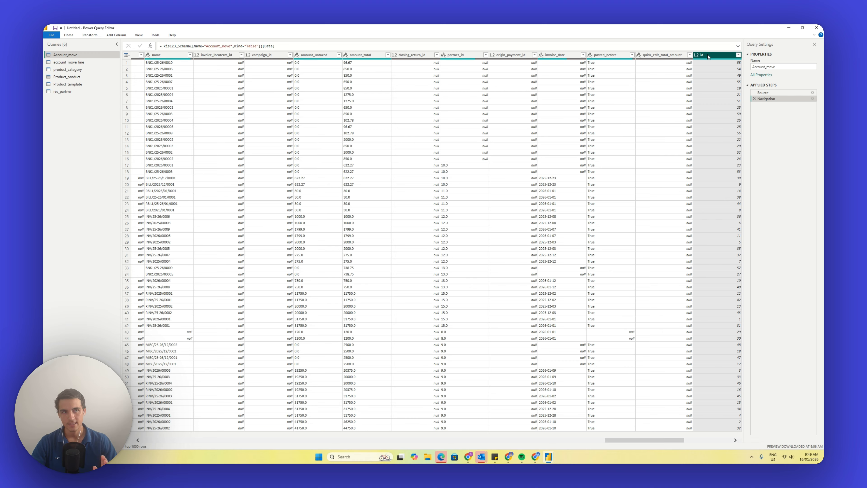
{"action": "left_click", "coordinate": [710, 64]}
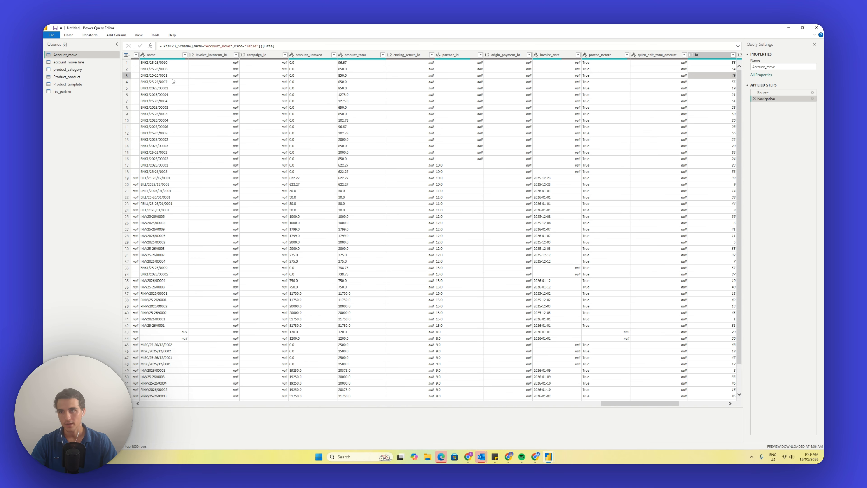
Return to account_move_line, go to its move_id column by searching for "move", and examine the first few values
{"action": "left_click", "coordinate": [69, 62]}
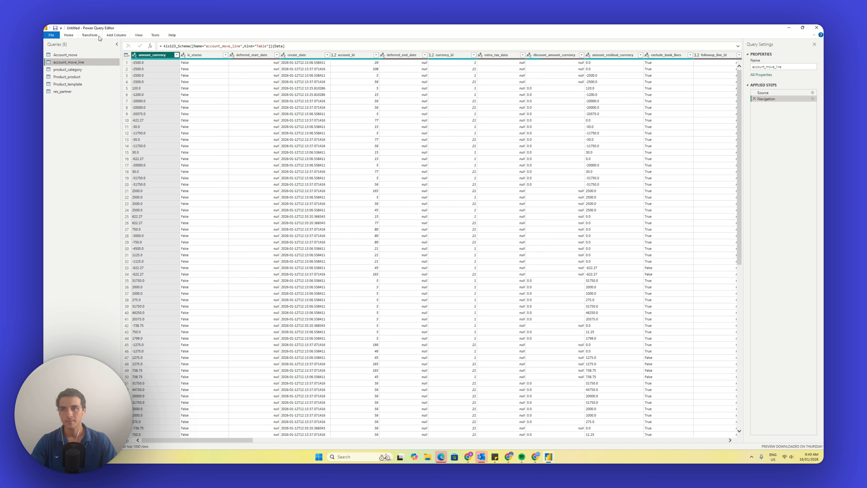
{"action": "left_click", "coordinate": [69, 35]}
{"action": "left_click", "coordinate": [244, 57]}
{"action": "left_click", "coordinate": [244, 71]}
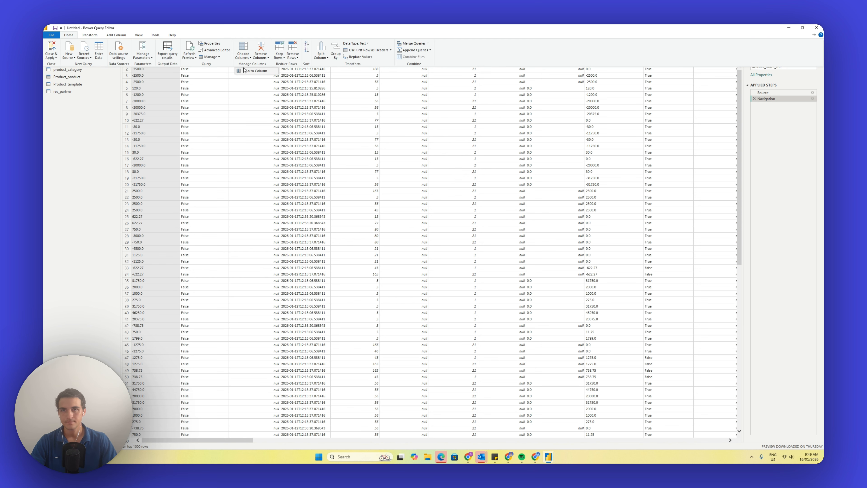
{"action": "type", "text": "move"}
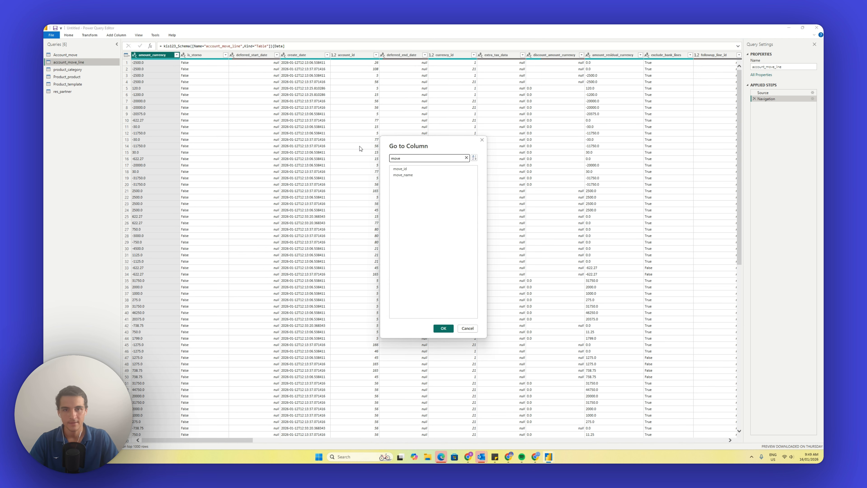
{"action": "double_click", "coordinate": [406, 169]}
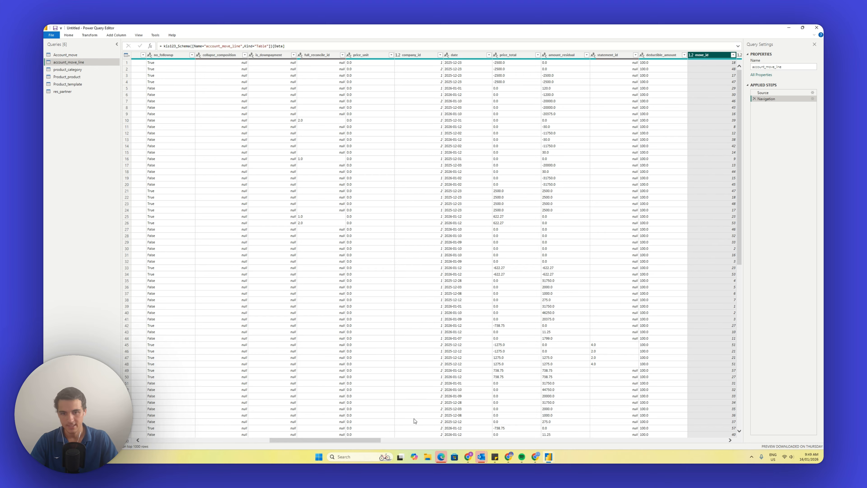
{"action": "left_click", "coordinate": [719, 64]}
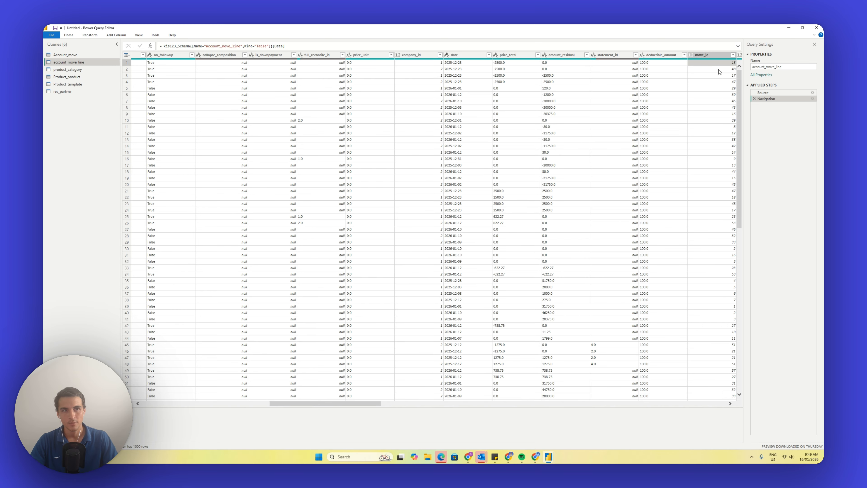
{"action": "left_click", "coordinate": [720, 68]}
{"action": "left_click", "coordinate": [721, 75]}
{"action": "left_click", "coordinate": [721, 70]}
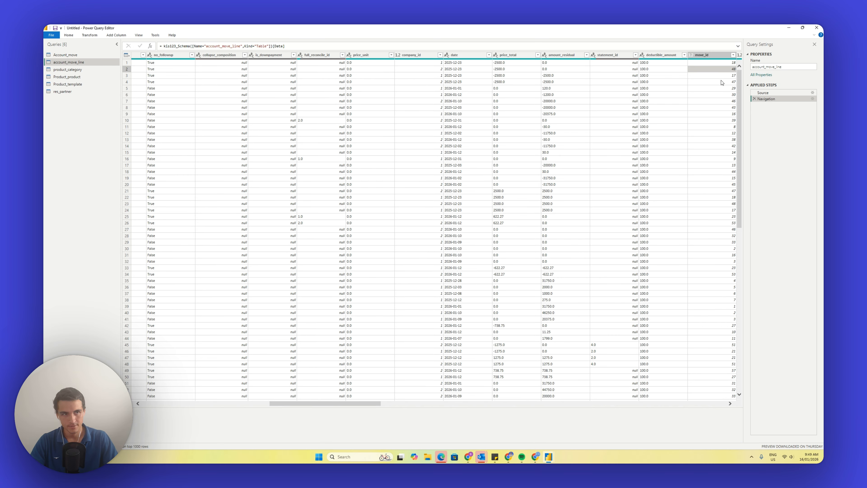
{"action": "left_click", "coordinate": [721, 81]}
{"action": "left_click", "coordinate": [721, 64]}
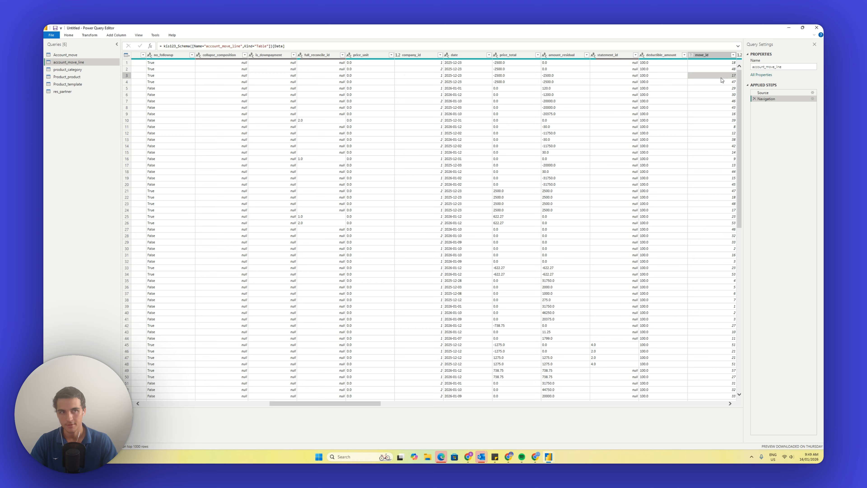
{"action": "left_click", "coordinate": [69, 35]}
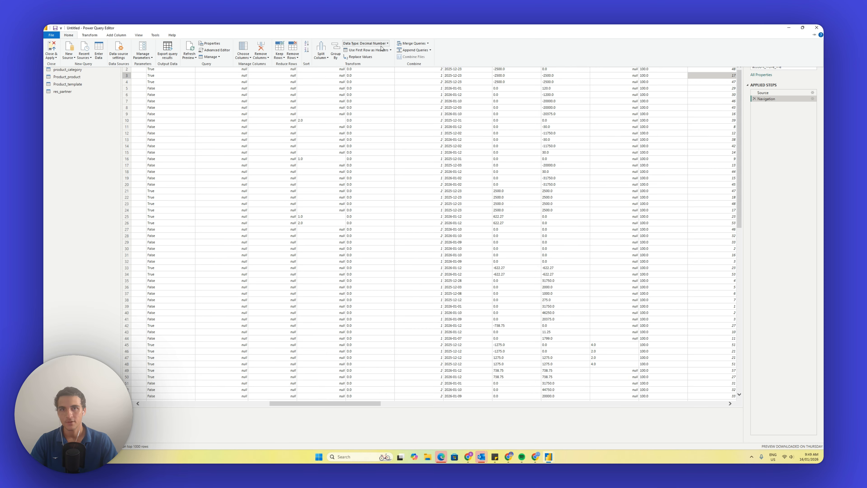
{"action": "left_click", "coordinate": [407, 44]}
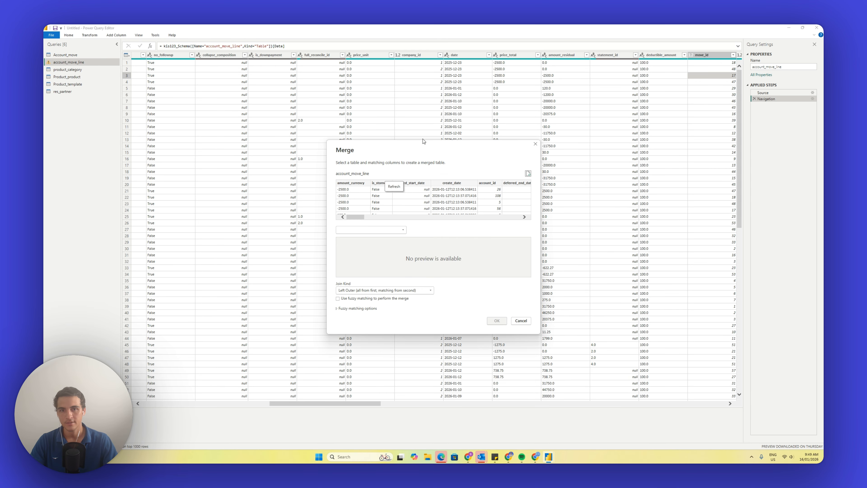
{"action": "left_click", "coordinate": [522, 322]}
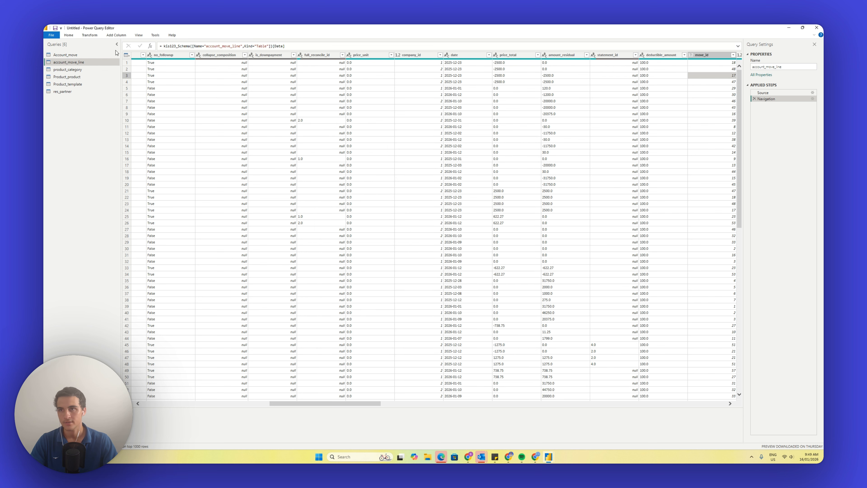
{"action": "left_click", "coordinate": [91, 36]}
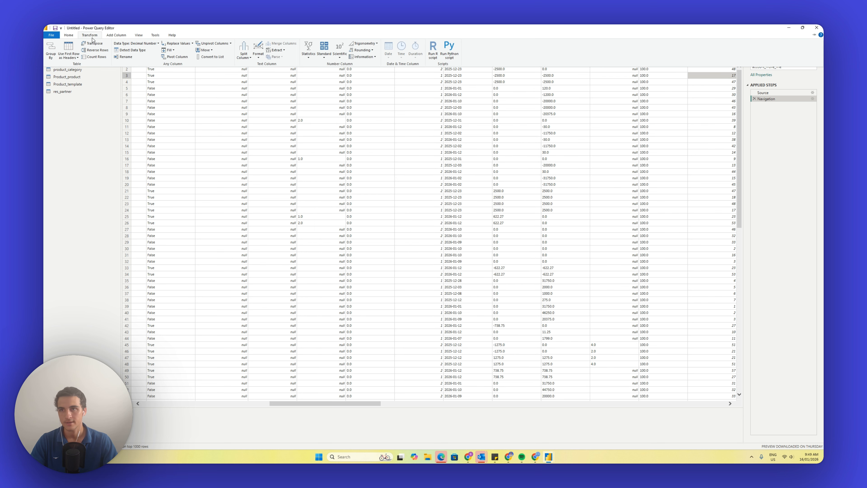
Merge Account_move into account_move_line with a Left Outer join, matching move_id to Account_move's id column
{"action": "left_click", "coordinate": [69, 35]}
{"action": "left_click", "coordinate": [362, 44]}
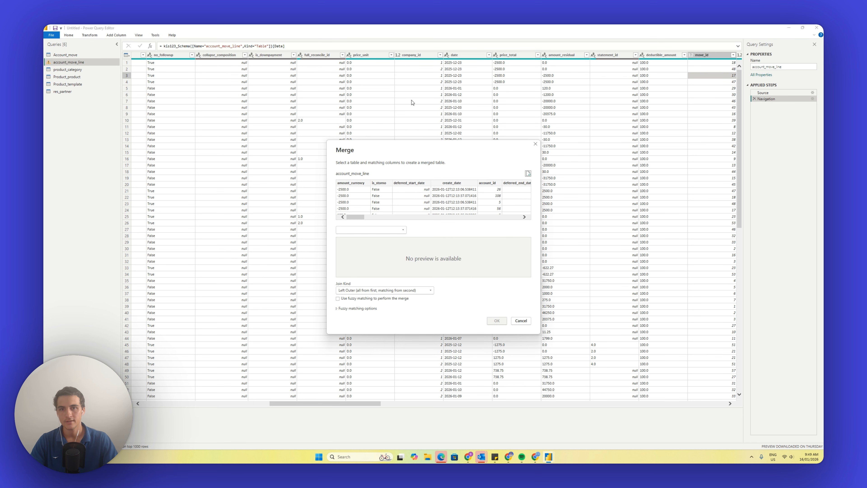
{"action": "left_click", "coordinate": [381, 229]}
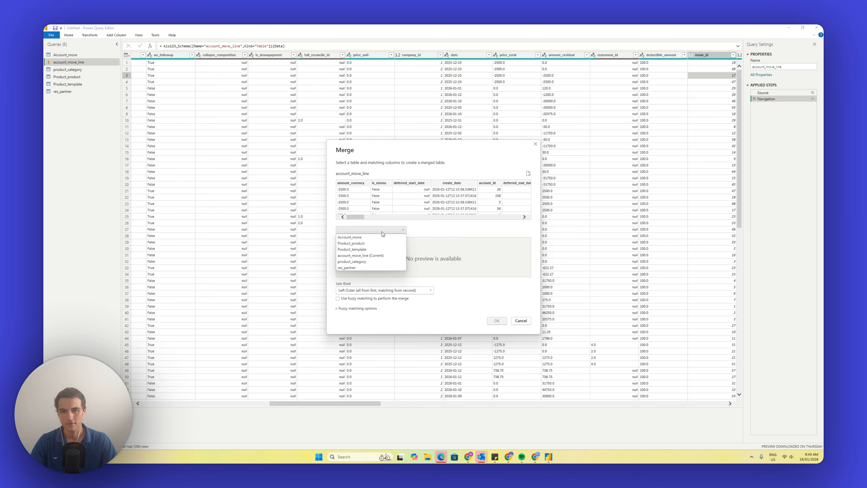
{"action": "left_click", "coordinate": [373, 237]}
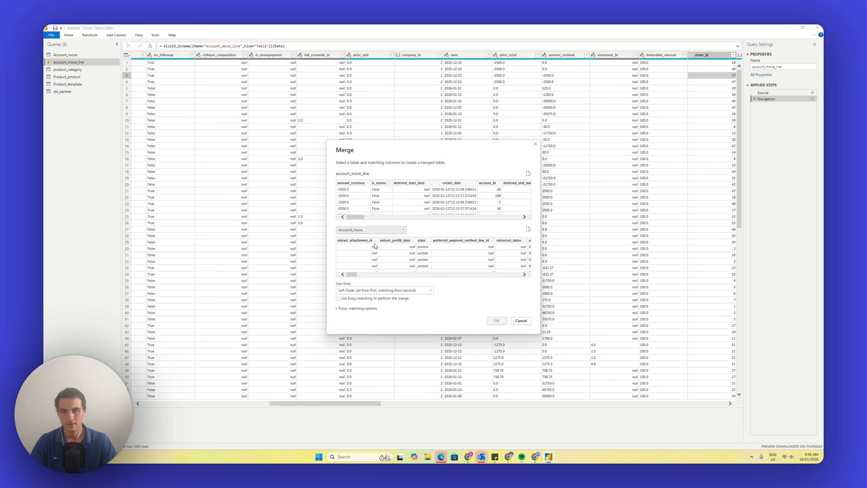
{"action": "left_click_drag", "start_coordinate": [355, 273], "coordinate": [510, 276]}
{"action": "left_click", "coordinate": [410, 240]}
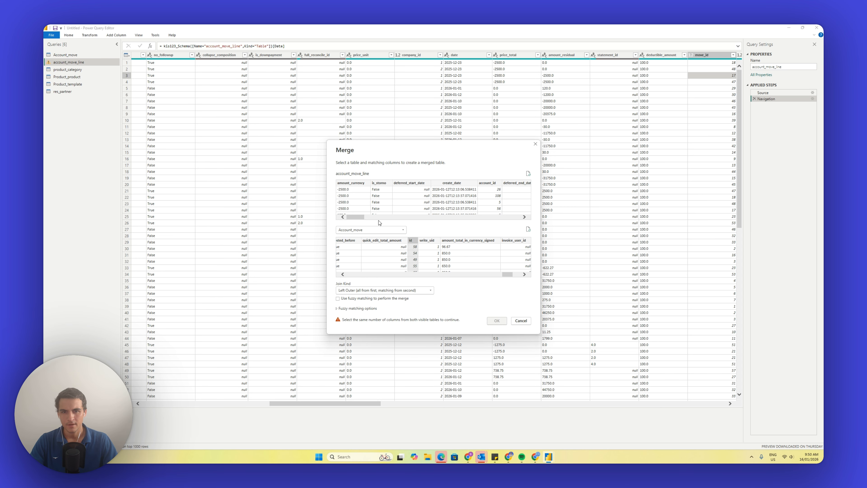
{"action": "left_click_drag", "start_coordinate": [360, 218], "coordinate": [426, 219]}
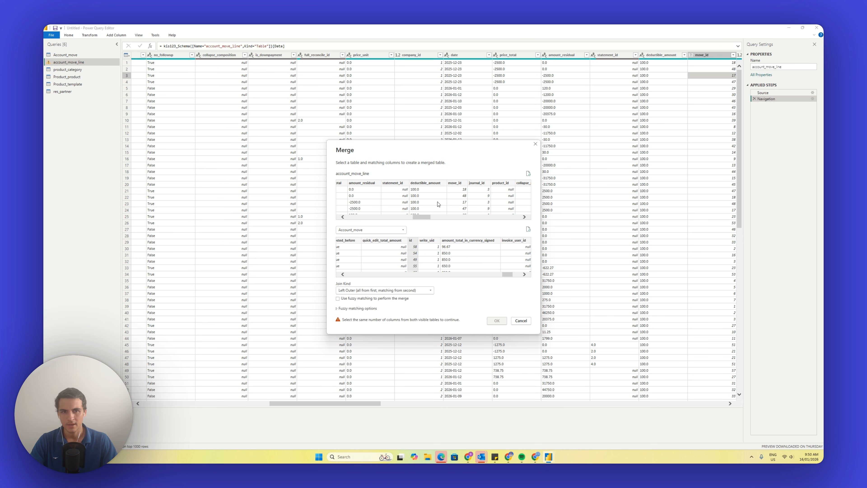
{"action": "left_click", "coordinate": [458, 184]}
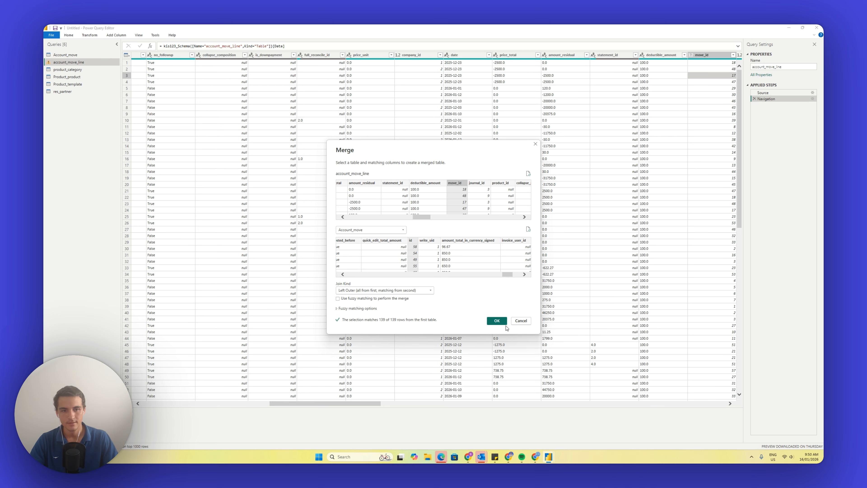
{"action": "left_click", "coordinate": [499, 320]}
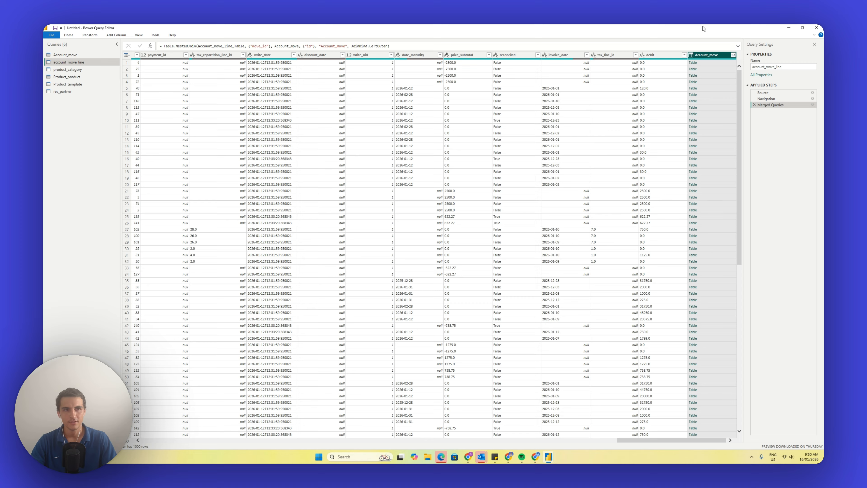
Expand the merged Account_move column with all its fields, keeping the original column name as prefix
{"action": "left_click", "coordinate": [733, 55]}
{"action": "left_click", "coordinate": [698, 201]}
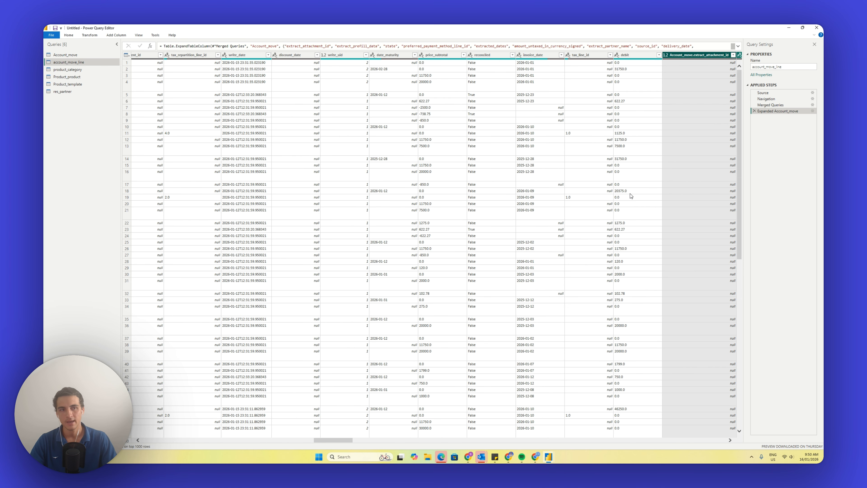
{"action": "left_click_drag", "start_coordinate": [346, 442], "coordinate": [174, 434]}
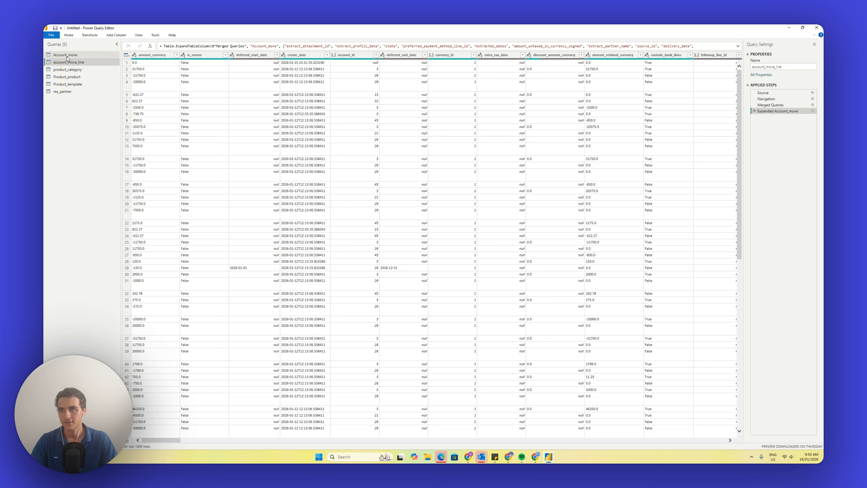
Rename the merged account_move_line query as "account move & account move line"
{"action": "double_click", "coordinate": [785, 67]}
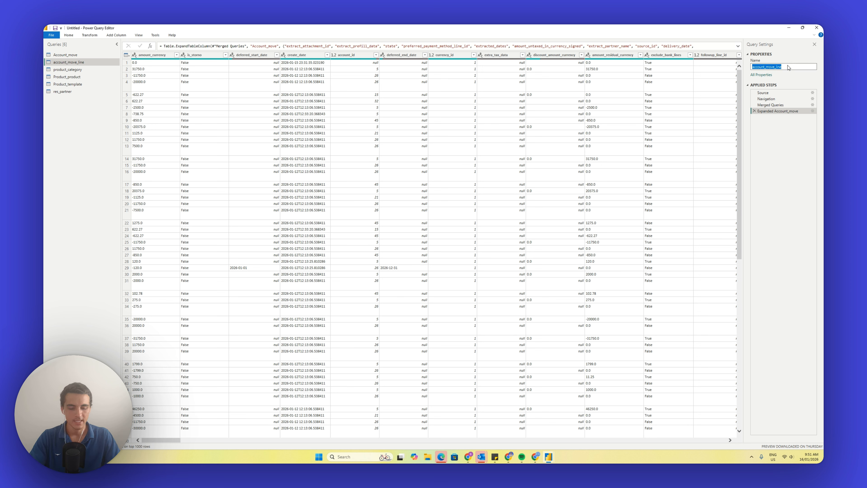
{"action": "type", "text": "account m"}
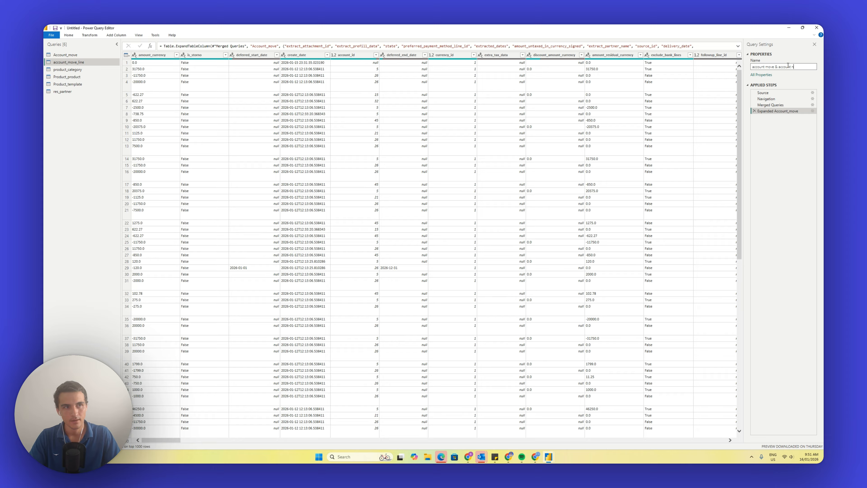
{"action": "type", "text": "ove & account move line"}
{"action": "key", "text": "Return"}
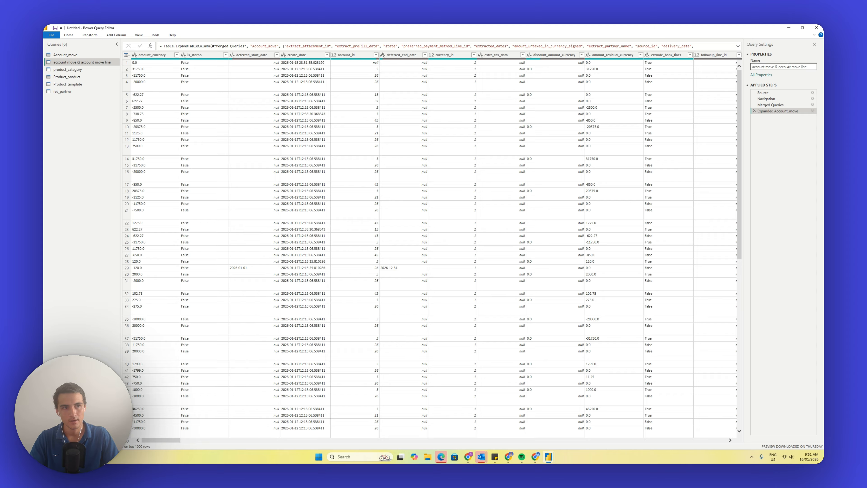
Create a new query group named "Not Required"
{"action": "right_click", "coordinate": [65, 57]}
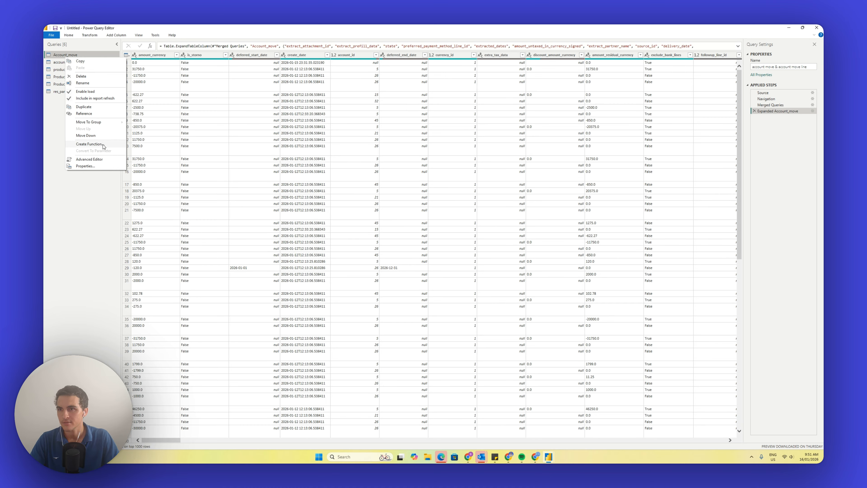
{"action": "left_click", "coordinate": [85, 187]}
{"action": "right_click", "coordinate": [62, 105]}
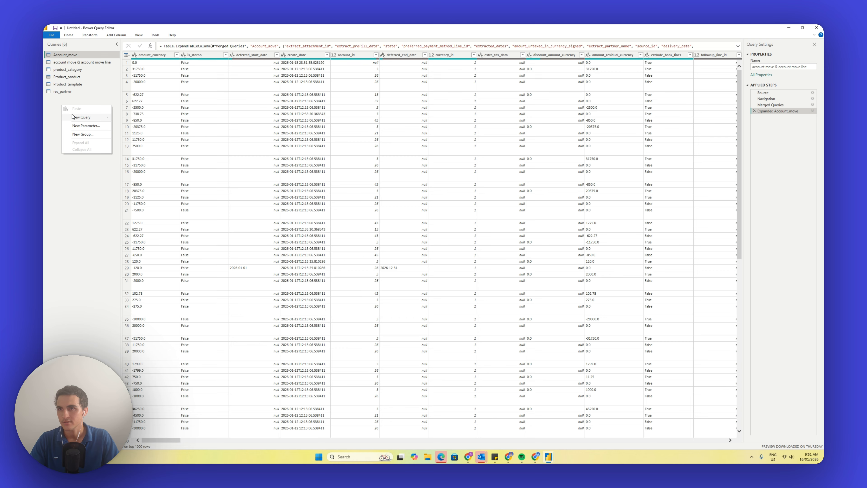
{"action": "left_click", "coordinate": [82, 133]}
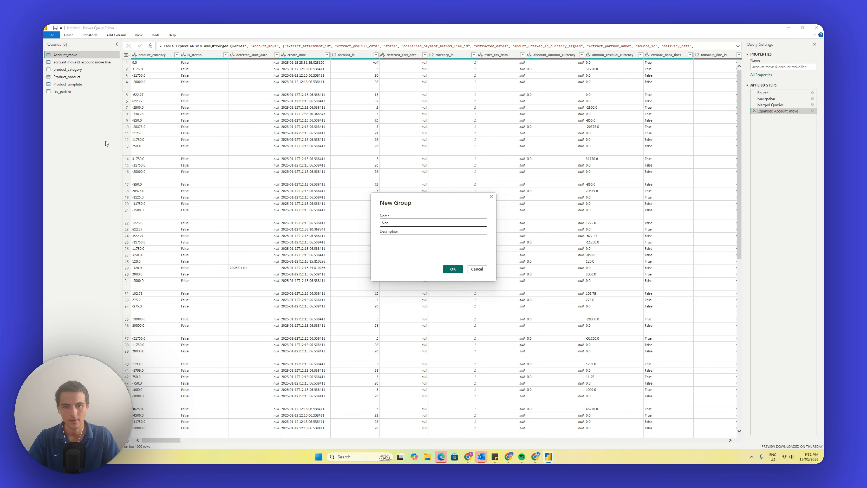
{"action": "type", "text": "Not Required"}
{"action": "key", "text": "Return"}
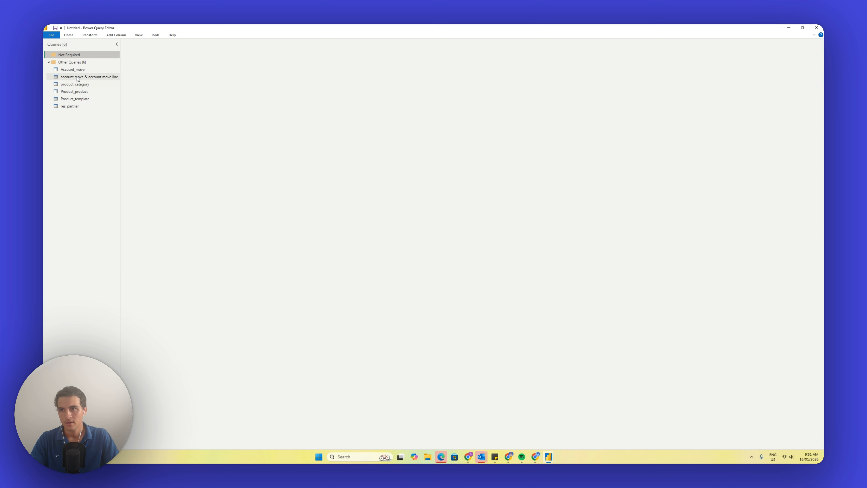
Move the Account_move query into the Not Required group and display the merged account move & account move line query
{"action": "left_click_drag", "start_coordinate": [73, 69], "coordinate": [69, 55]}
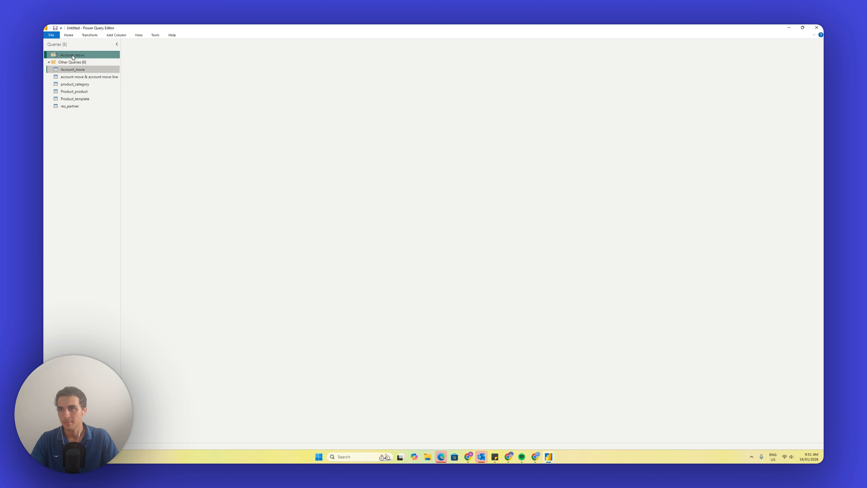
{"action": "left_click", "coordinate": [71, 77]}
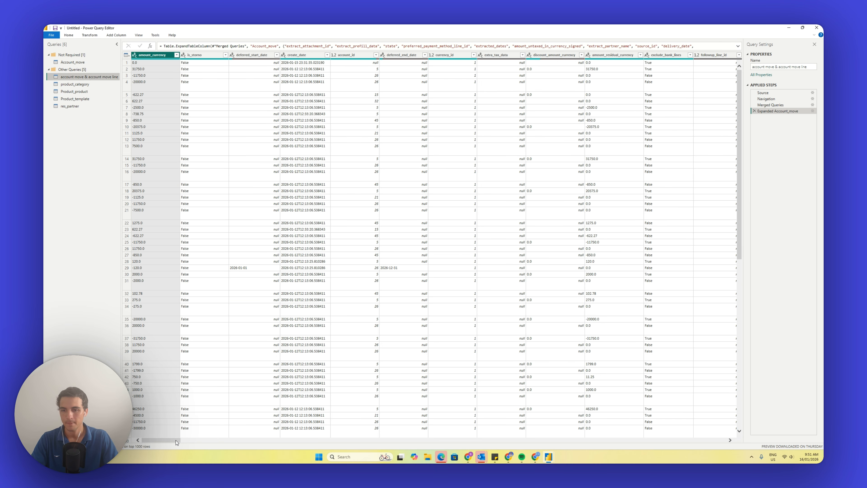
{"action": "left_click_drag", "start_coordinate": [176, 440], "coordinate": [177, 439]}
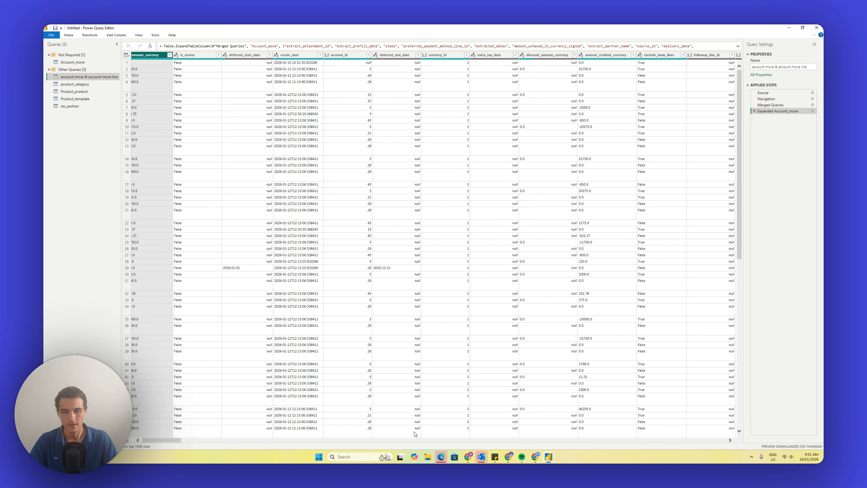
Switch to Odoo Accounting in Chrome and open the customer invoices list with its default filter
{"action": "left_click", "coordinate": [469, 455]}
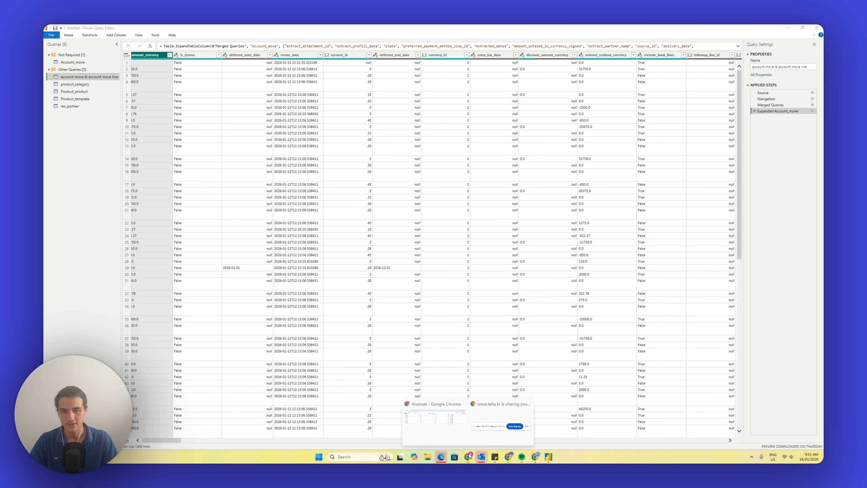
{"action": "left_click", "coordinate": [440, 424]}
{"action": "left_click", "coordinate": [118, 57]}
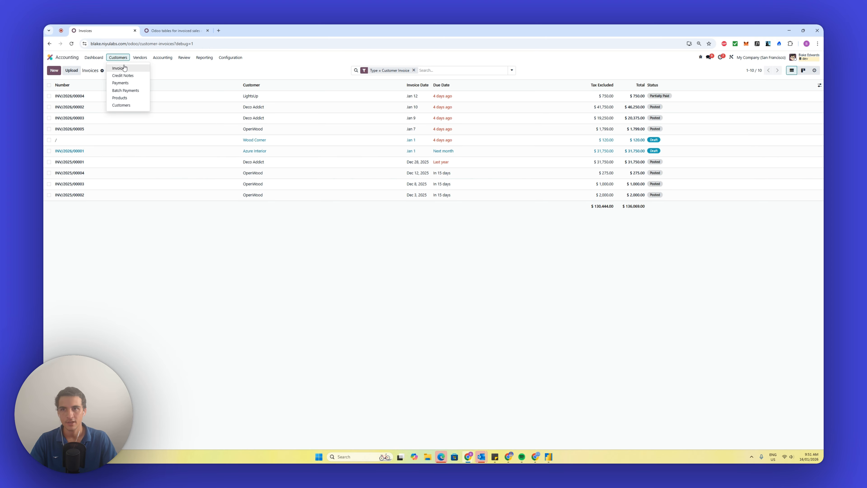
{"action": "left_click", "coordinate": [123, 68]}
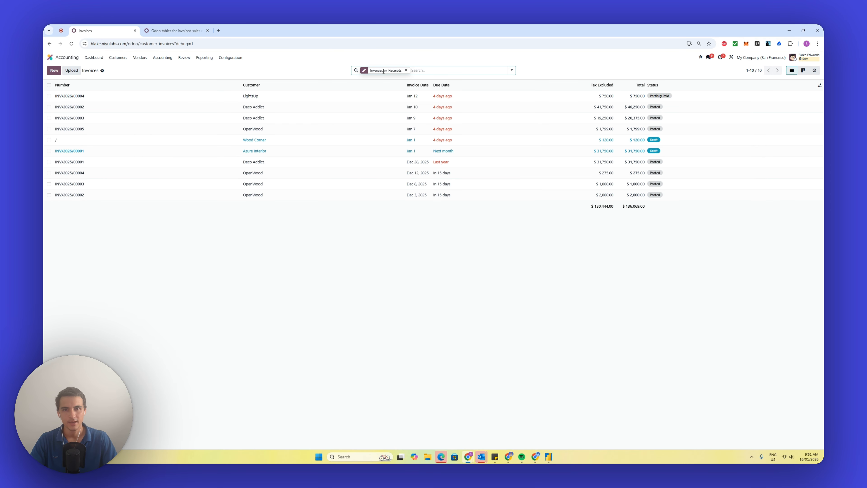
In the Invoices or Receipts filter, remove the Sales Receipt rule, examine the customer-invoice field and value in the code, and close without applying
{"action": "left_click", "coordinate": [364, 71]}
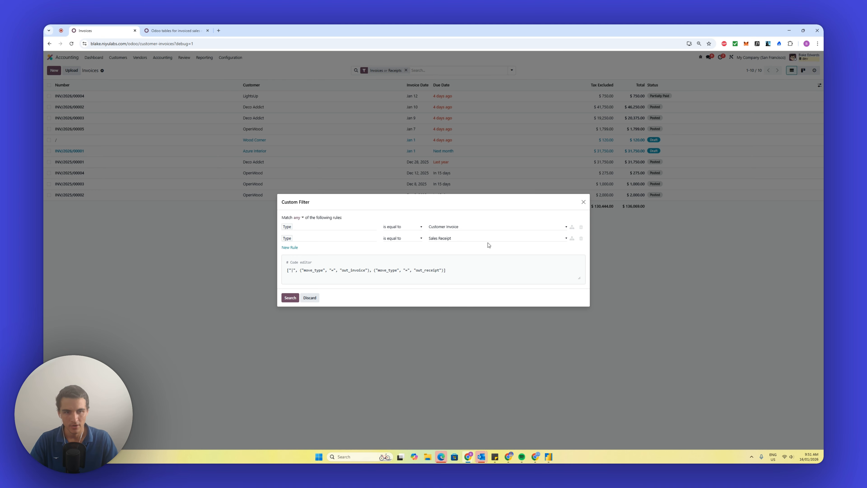
{"action": "left_click", "coordinate": [580, 238]}
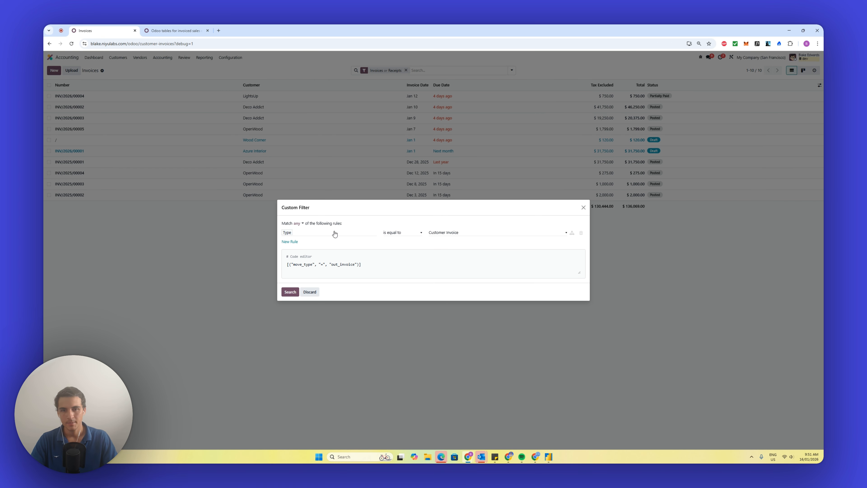
{"action": "left_click_drag", "start_coordinate": [382, 266], "coordinate": [320, 265]}
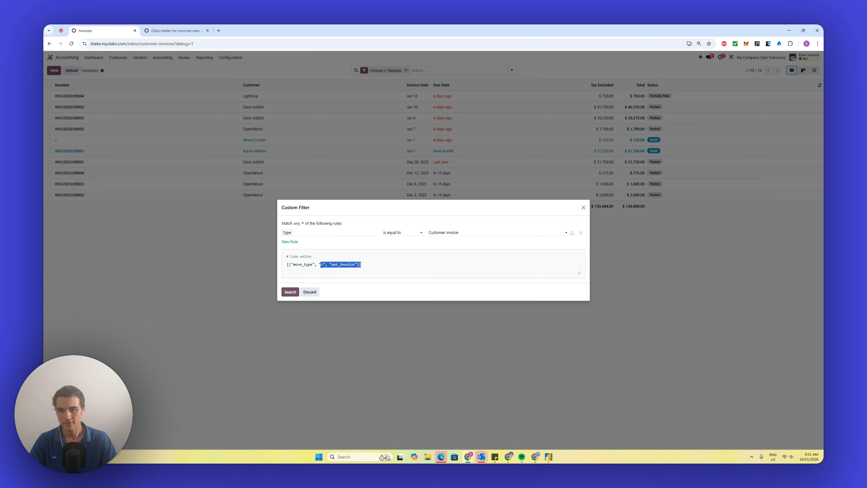
{"action": "left_click", "coordinate": [306, 261]}
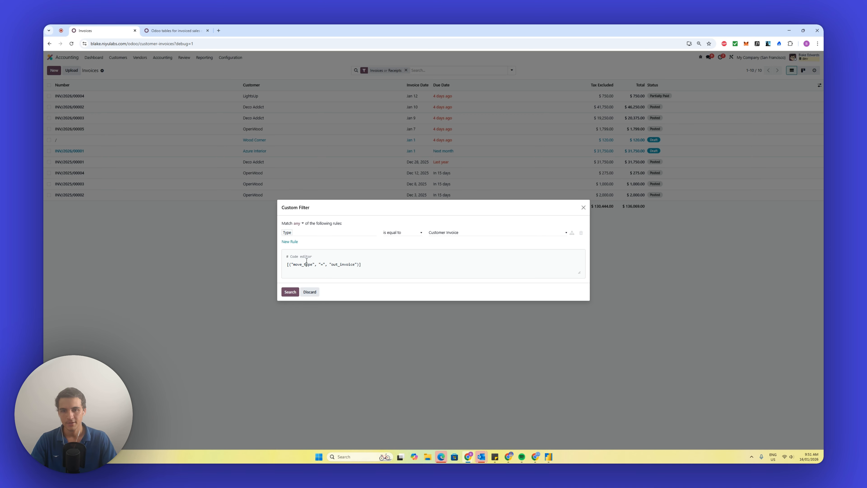
{"action": "left_click_drag", "start_coordinate": [293, 263], "coordinate": [311, 264]}
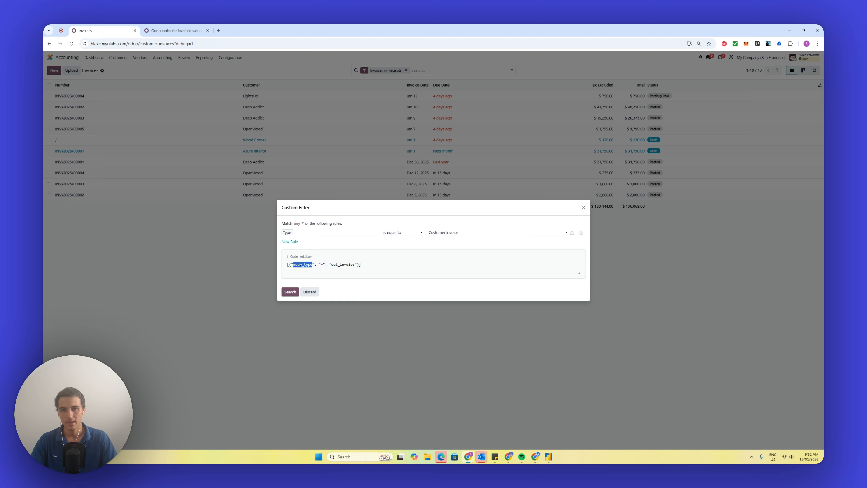
{"action": "left_click_drag", "start_coordinate": [293, 265], "coordinate": [355, 264]}
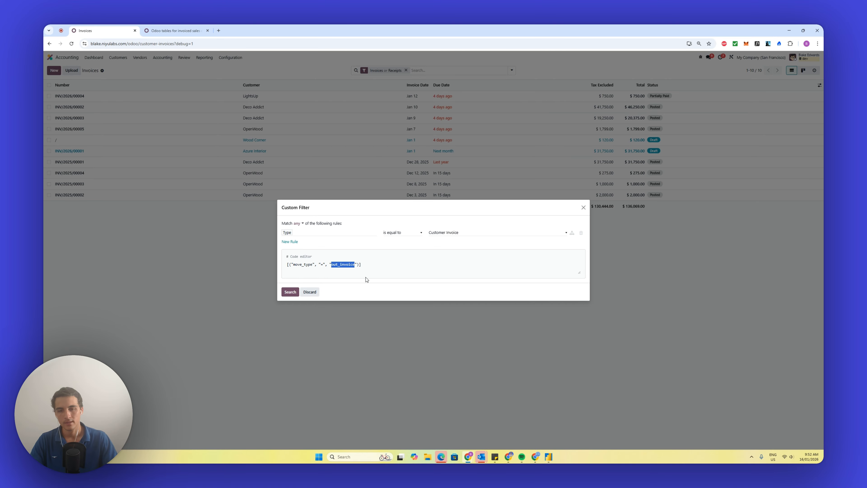
{"action": "left_click", "coordinate": [583, 207]}
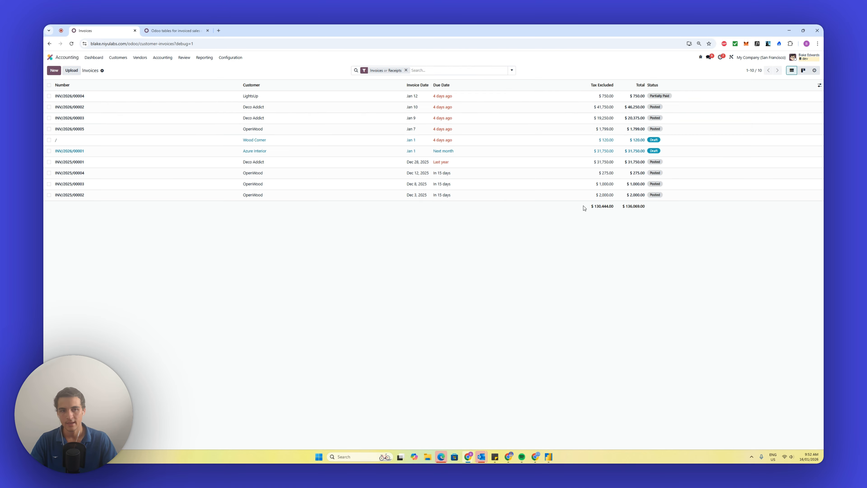
Open the customer credit notes list, examine the field and value in its default filter's code, and discard the filter dialog
{"action": "left_click", "coordinate": [118, 58]}
{"action": "left_click", "coordinate": [127, 76]}
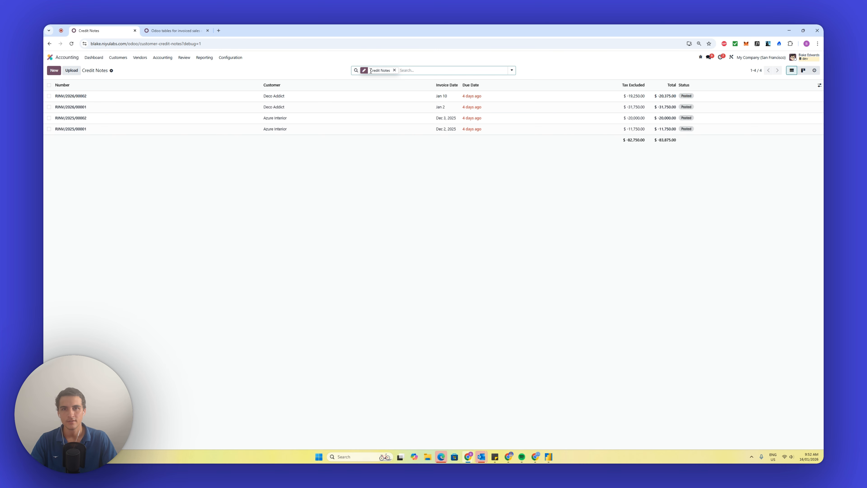
{"action": "left_click", "coordinate": [363, 71]}
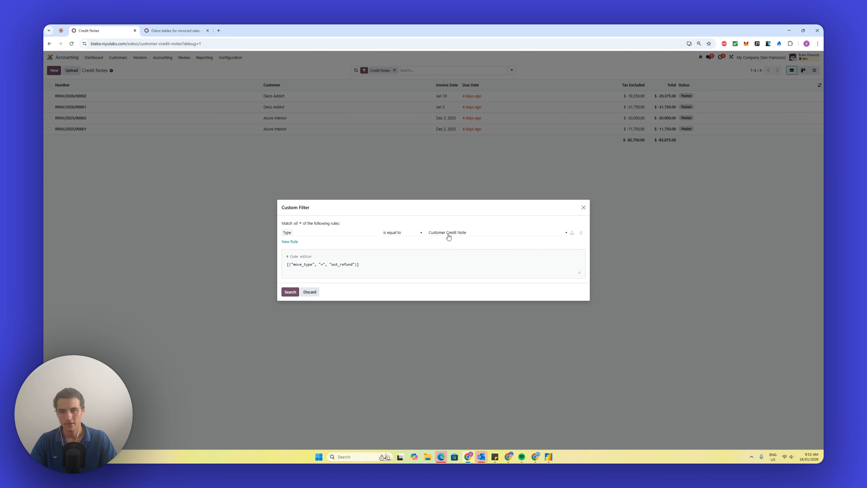
{"action": "double_click", "coordinate": [293, 264]}
{"action": "double_click", "coordinate": [341, 264]}
{"action": "left_click", "coordinate": [310, 292]}
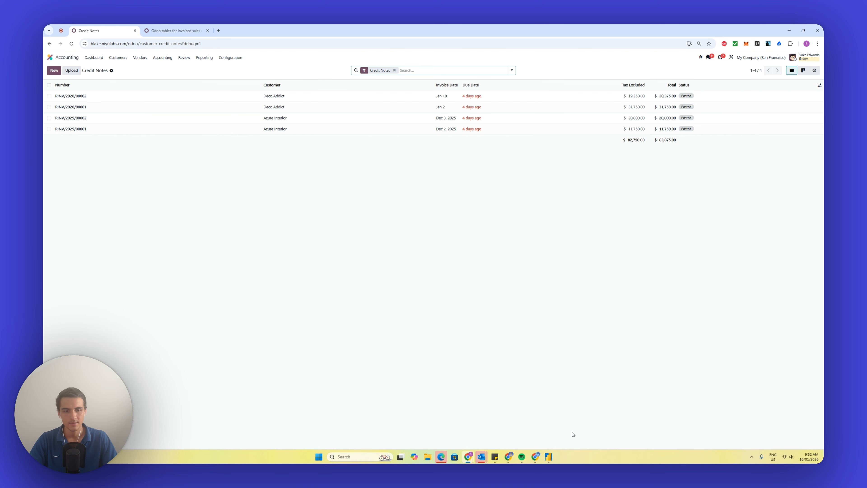
Return to Power Query and go to the Account_move.move_type column of the merged query by searching for "move_ty"
{"action": "mouse_move", "coordinate": [548, 457]}
{"action": "left_click", "coordinate": [568, 437]}
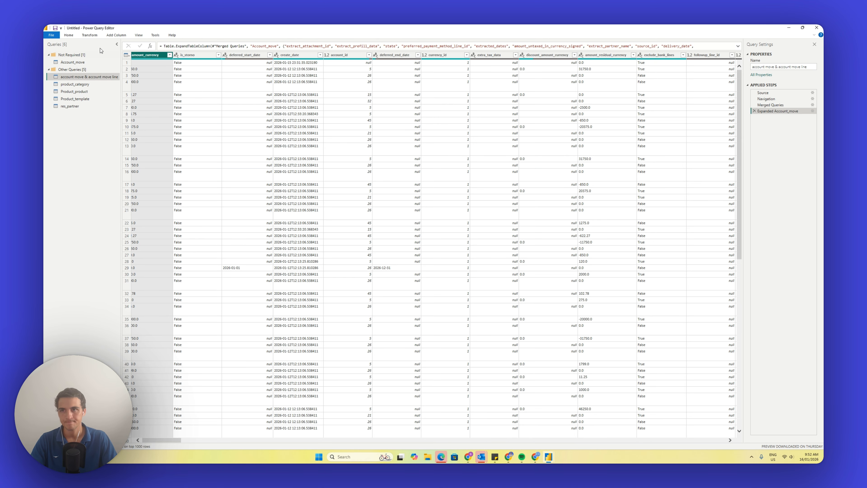
{"action": "left_click", "coordinate": [75, 34]}
{"action": "left_click", "coordinate": [235, 61]}
{"action": "left_click", "coordinate": [241, 72]}
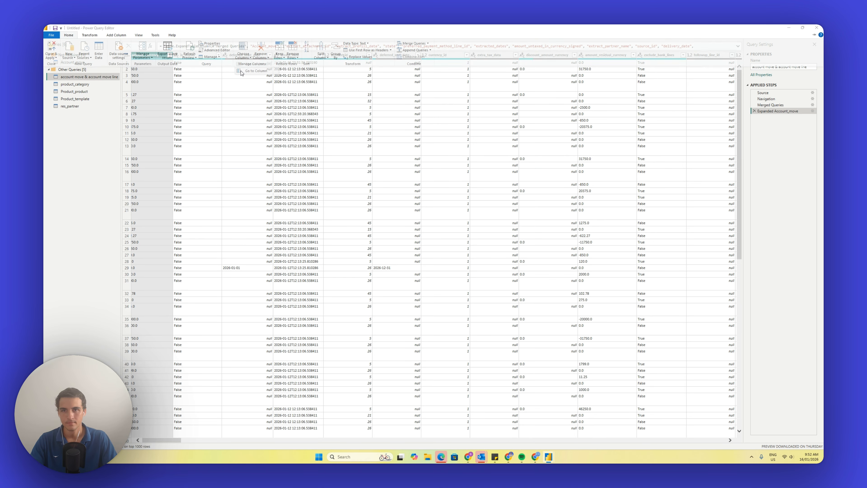
{"action": "type", "text": "mov"}
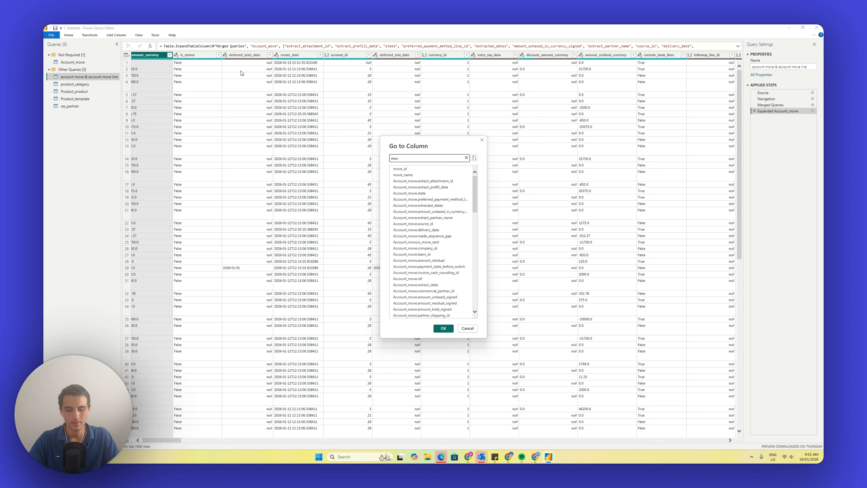
{"action": "type", "text": "e_ty"}
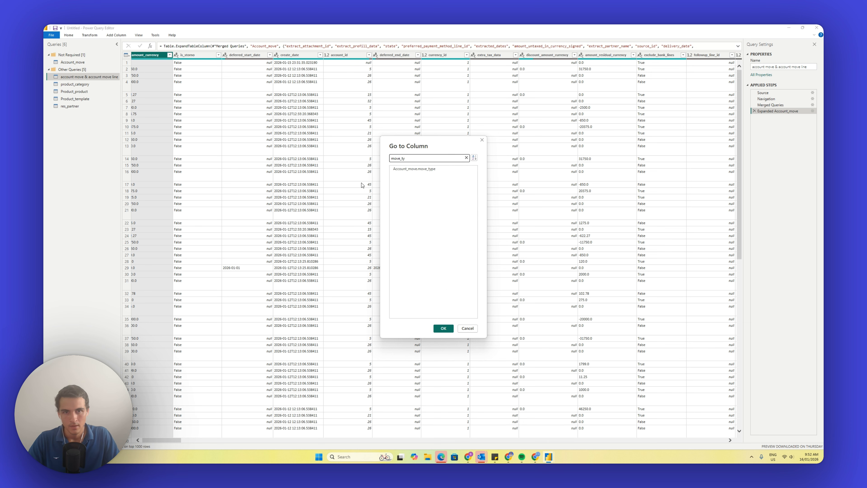
{"action": "double_click", "coordinate": [417, 171]}
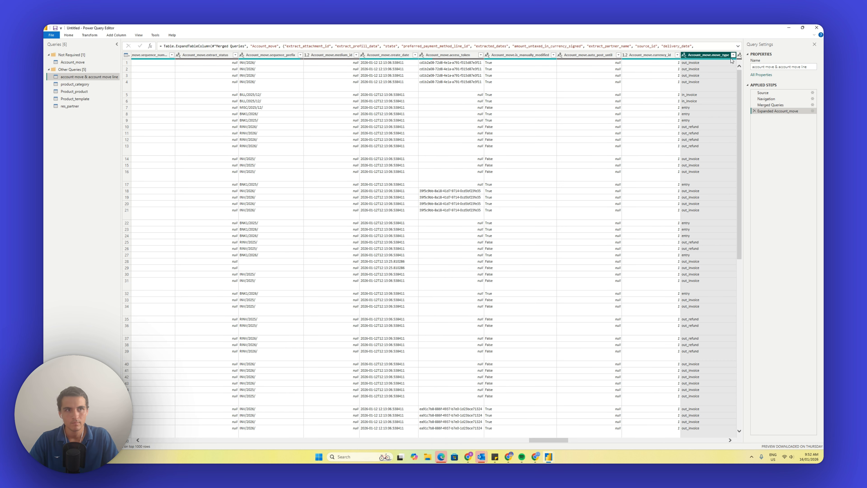
Filter the Account_move.move_type column to keep only out_invoice and out_refund rows
{"action": "left_click", "coordinate": [732, 55]}
{"action": "left_click", "coordinate": [658, 119]}
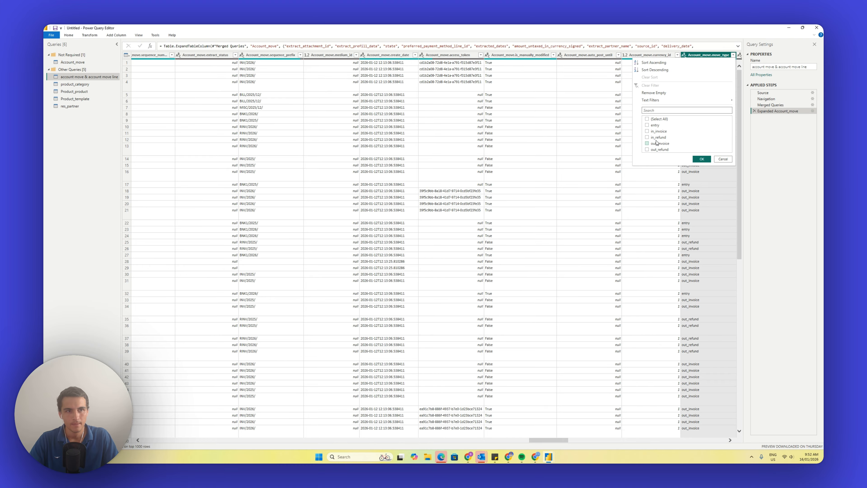
{"action": "left_click", "coordinate": [655, 151]}
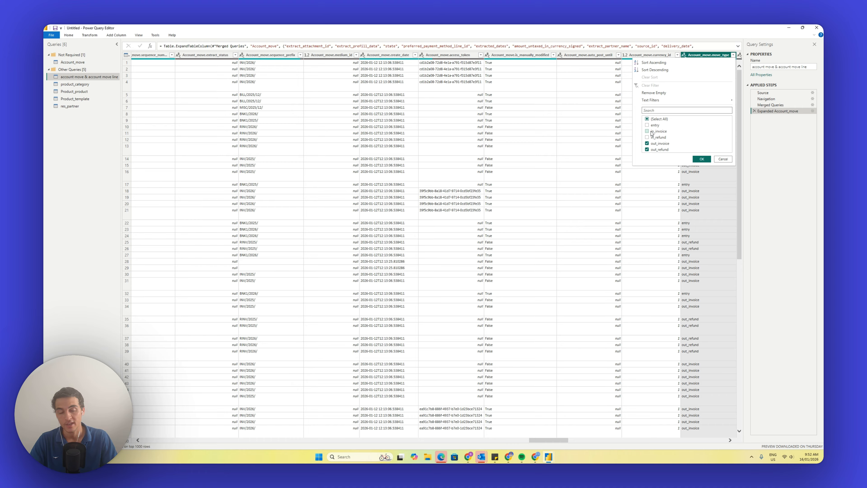
{"action": "left_click", "coordinate": [696, 159]}
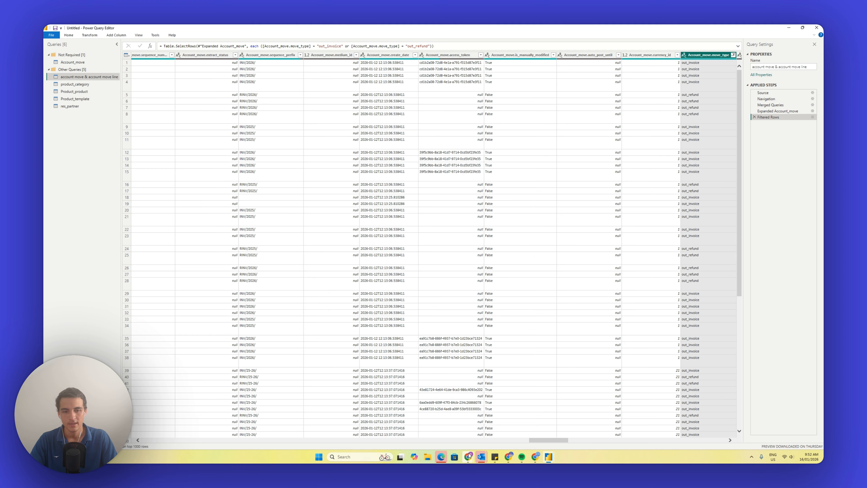
Switch to Odoo, open the Jan 9 Deco Addict customer invoice, and examine the technical details of its Status field
{"action": "mouse_move", "coordinate": [467, 456]}
{"action": "left_click", "coordinate": [444, 424]}
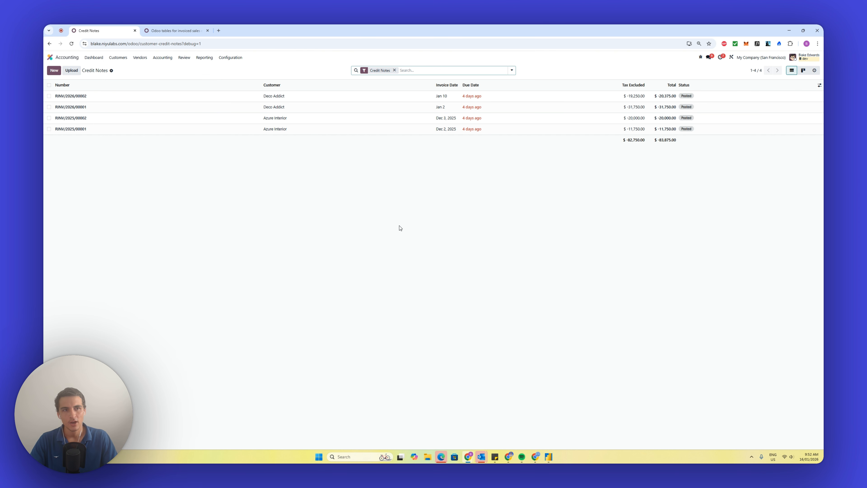
{"action": "mouse_move", "coordinate": [695, 87]}
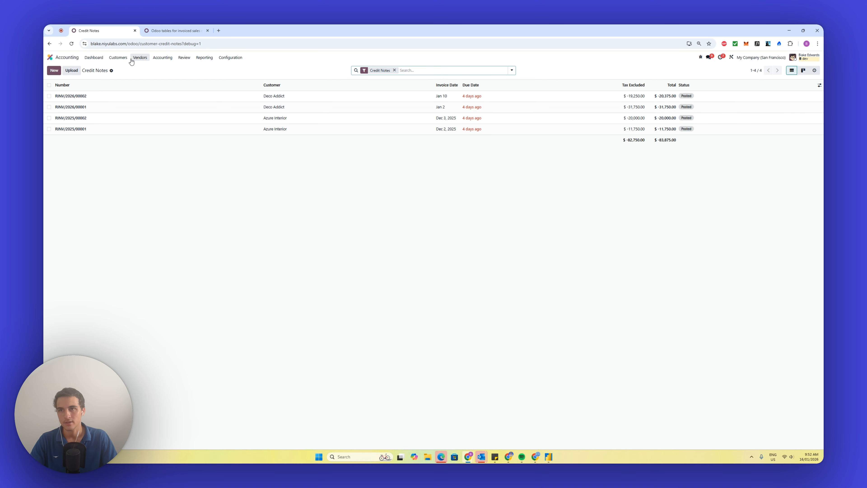
{"action": "left_click", "coordinate": [119, 58]}
{"action": "left_click", "coordinate": [116, 70]}
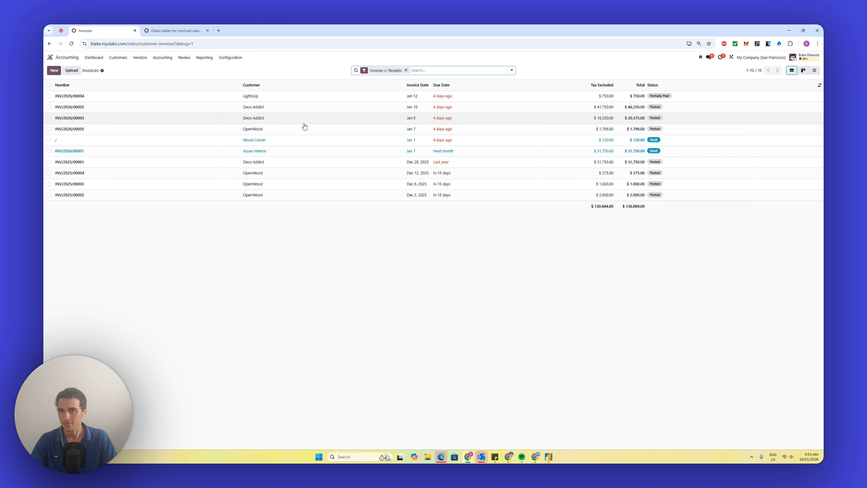
{"action": "left_click", "coordinate": [208, 119]}
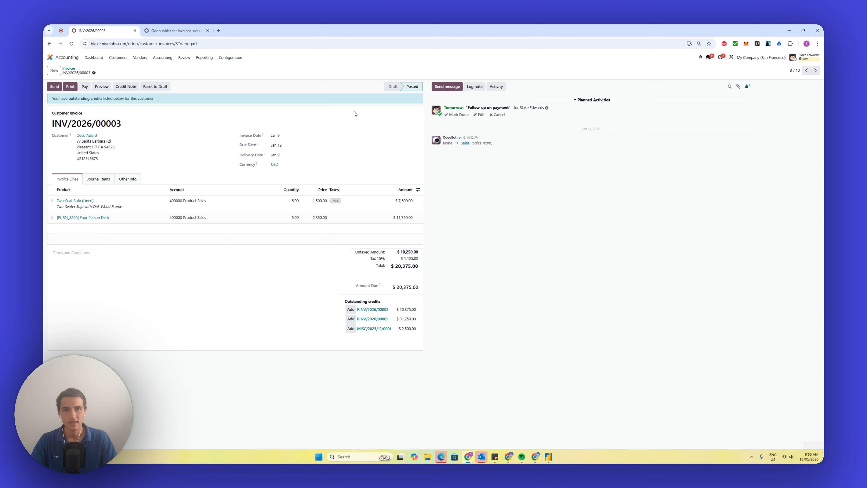
{"action": "mouse_move", "coordinate": [402, 88]}
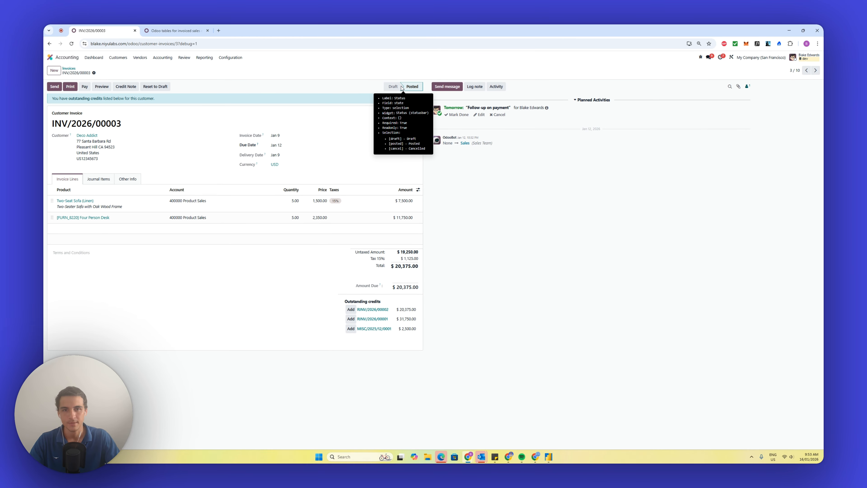
Return to Power Query and go to the Account_move.state column of the merged query by searching for "stat"
{"action": "left_click", "coordinate": [788, 30]}
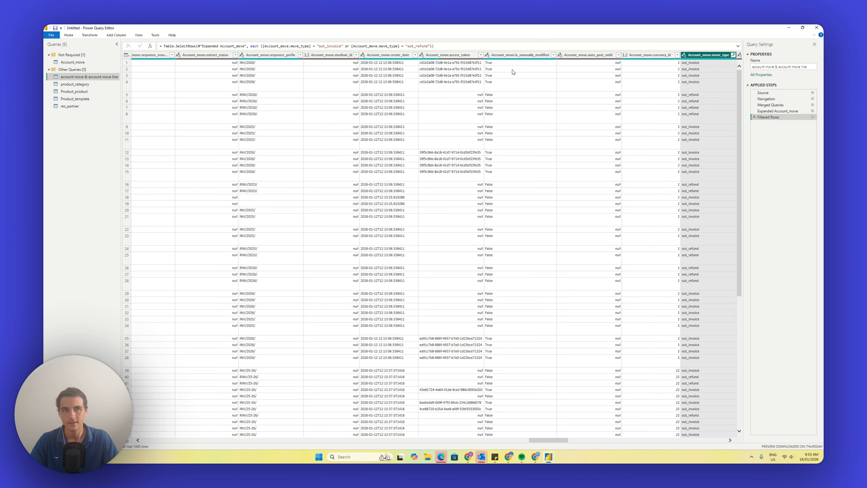
{"action": "left_click", "coordinate": [70, 34]}
{"action": "left_click", "coordinate": [243, 55]}
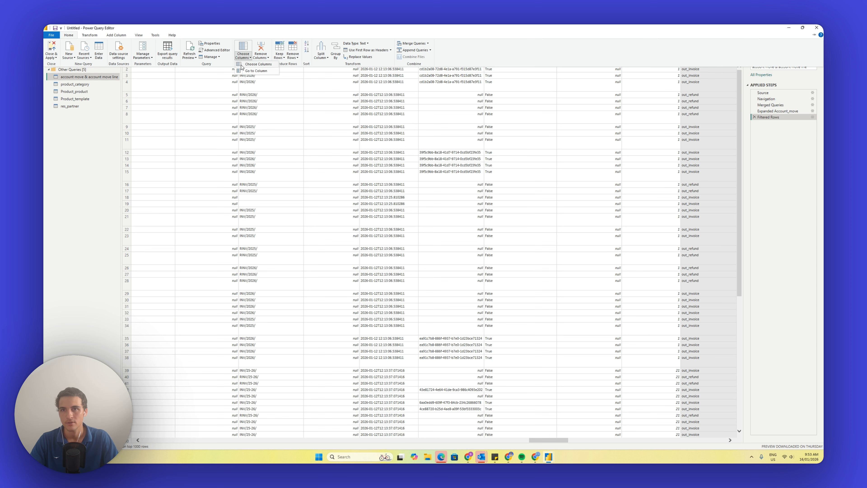
{"action": "left_click", "coordinate": [254, 71]}
{"action": "type", "text": "stat"}
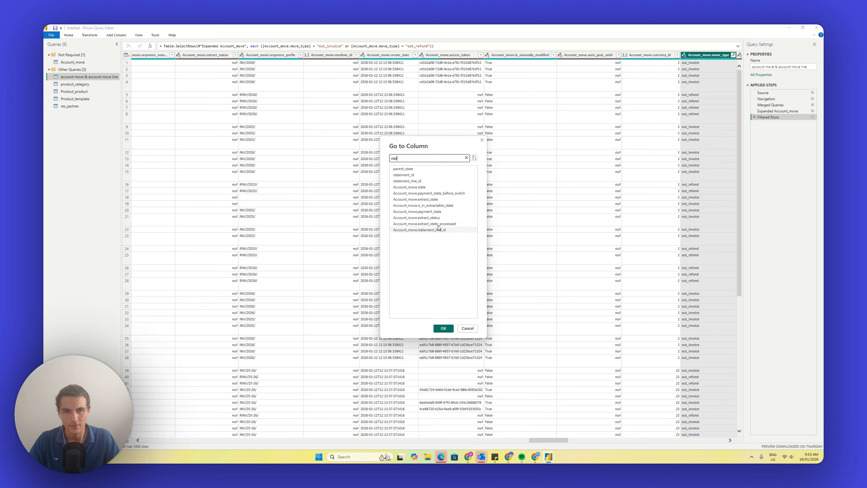
{"action": "double_click", "coordinate": [429, 187]}
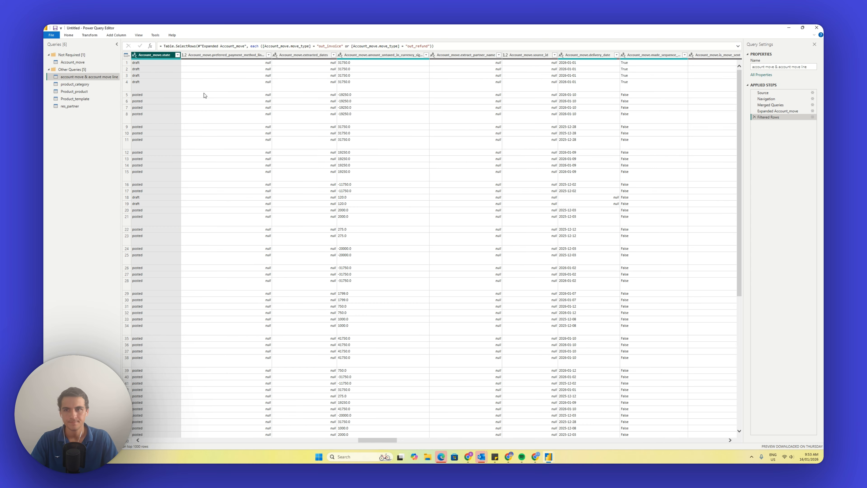
Filter the Account_move.state column to exclude draft rows and keep only posted ones
{"action": "left_click", "coordinate": [177, 55]}
{"action": "left_click", "coordinate": [98, 125]}
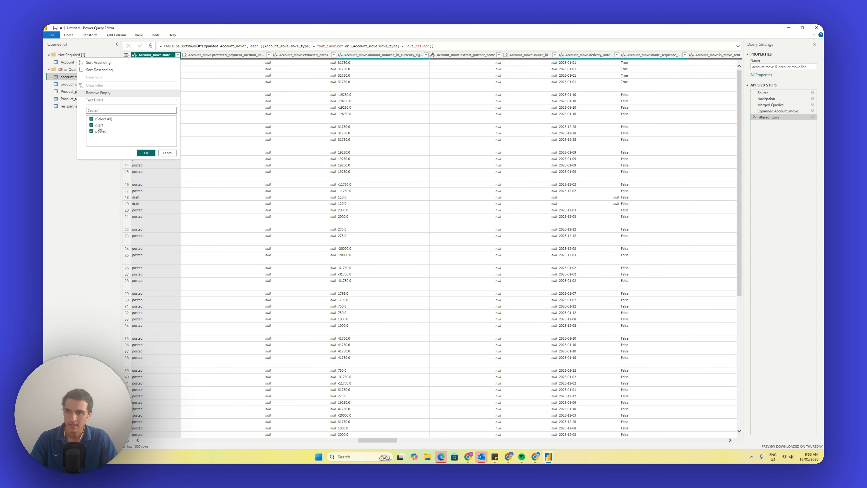
{"action": "left_click", "coordinate": [145, 153]}
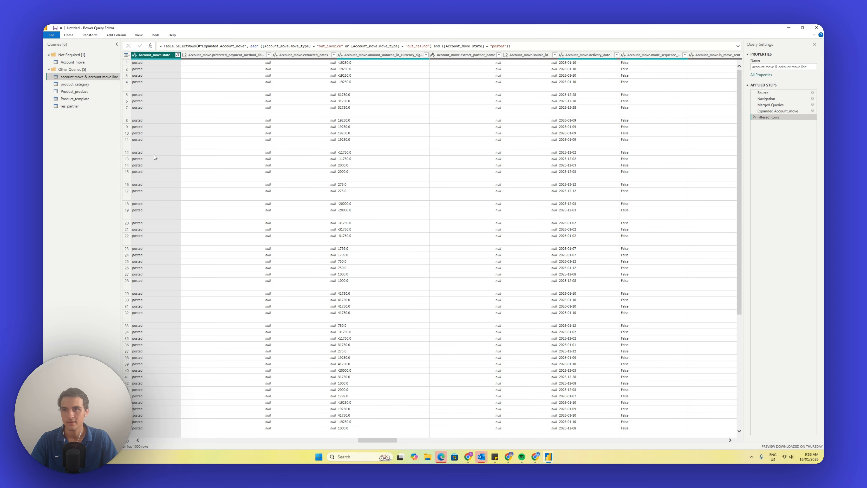
{"action": "left_click", "coordinate": [373, 433]}
{"action": "left_click_drag", "start_coordinate": [370, 404], "coordinate": [154, 406]}
Switch to Odoo and open the Jan 1 Azure Interior draft invoice from the customer invoices list
{"action": "left_click", "coordinate": [468, 457]}
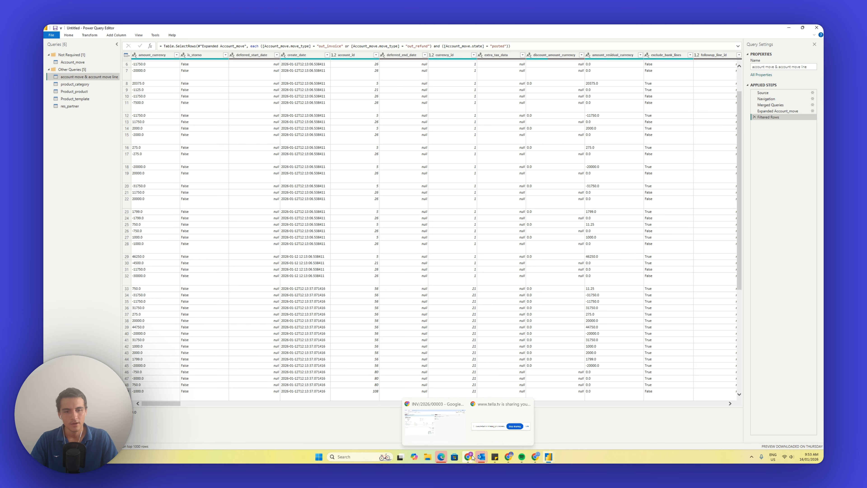
{"action": "left_click", "coordinate": [500, 422]}
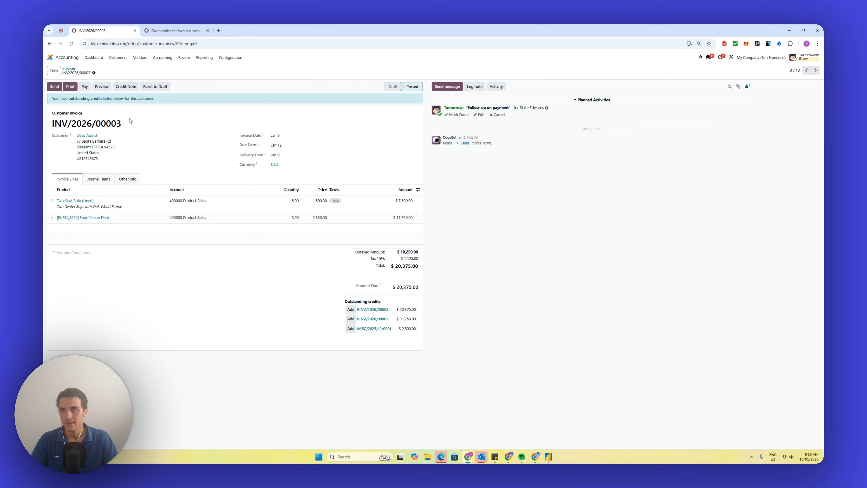
{"action": "left_click", "coordinate": [115, 58]}
{"action": "left_click", "coordinate": [117, 69]}
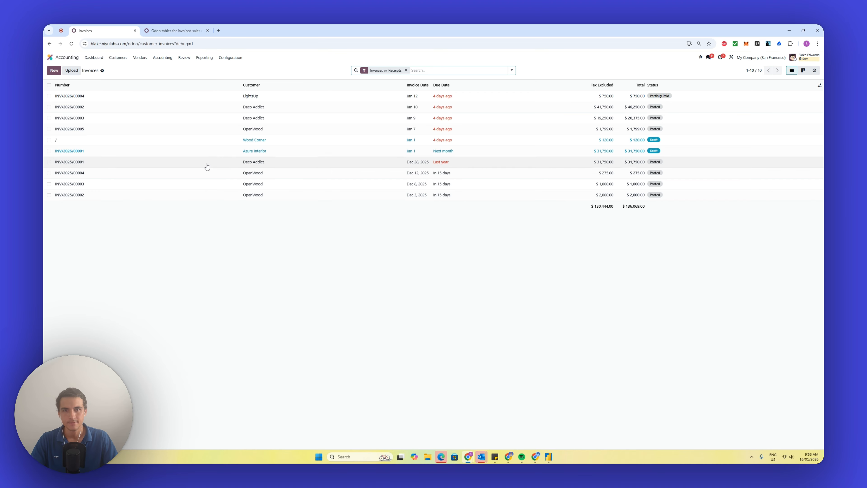
{"action": "left_click", "coordinate": [197, 150]}
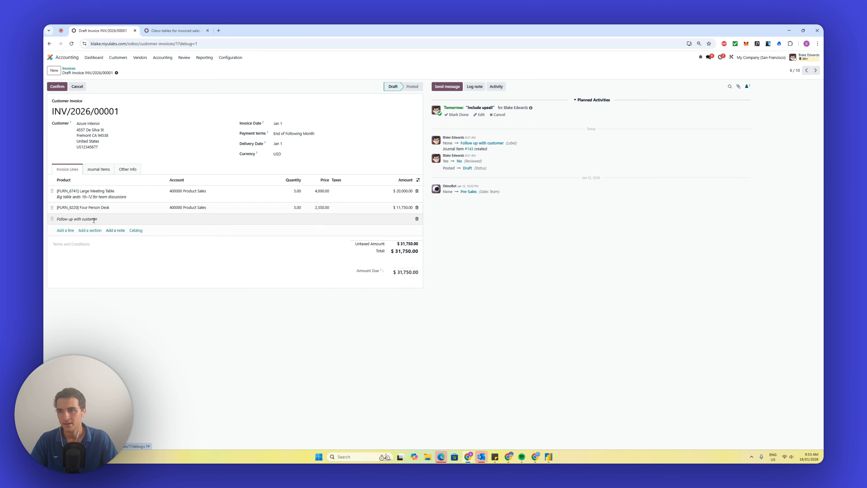
Try adding an empty section line, and examine the "Follow up with customer" note and the Product column's technical details
{"action": "left_click", "coordinate": [90, 230]}
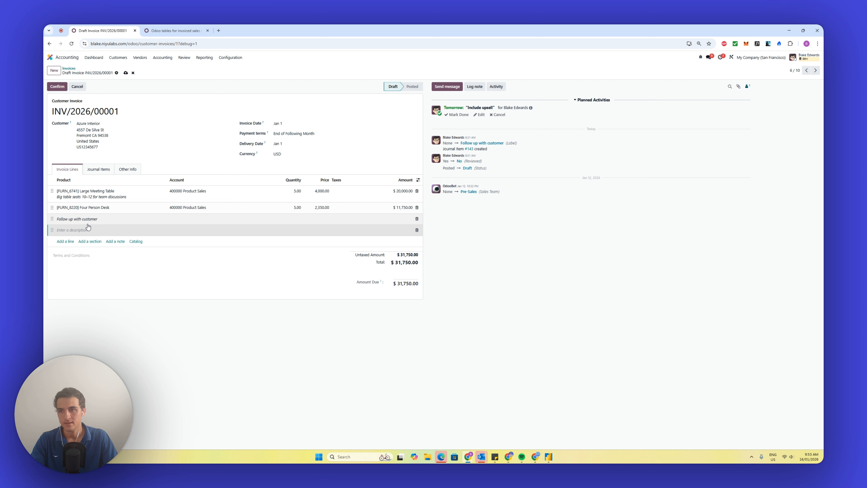
{"action": "left_click", "coordinate": [231, 217]}
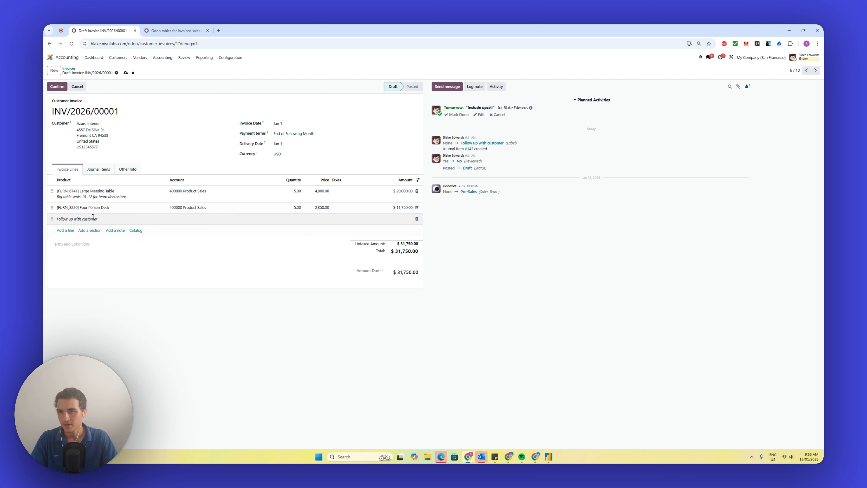
{"action": "left_click_drag", "start_coordinate": [98, 218], "coordinate": [59, 219]}
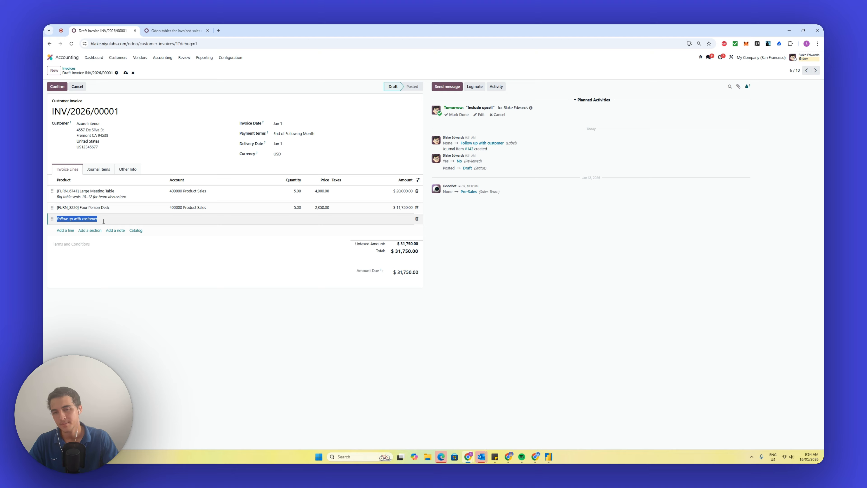
{"action": "left_click", "coordinate": [169, 292]}
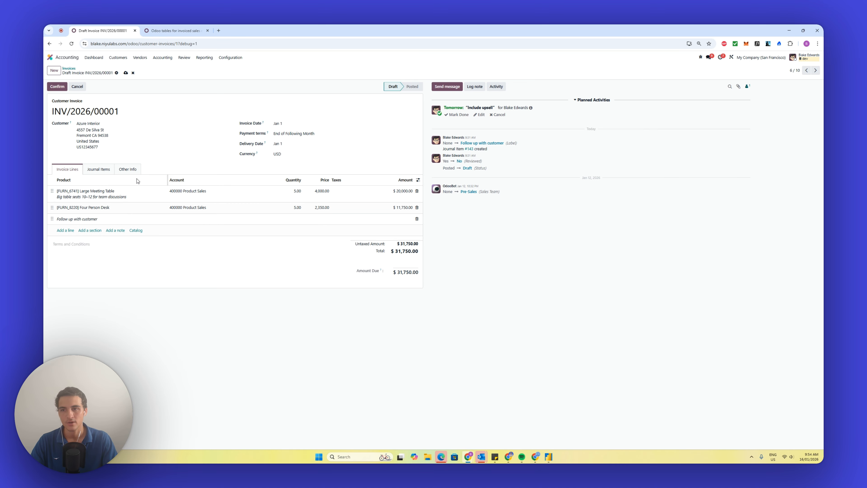
{"action": "mouse_move", "coordinate": [134, 182]}
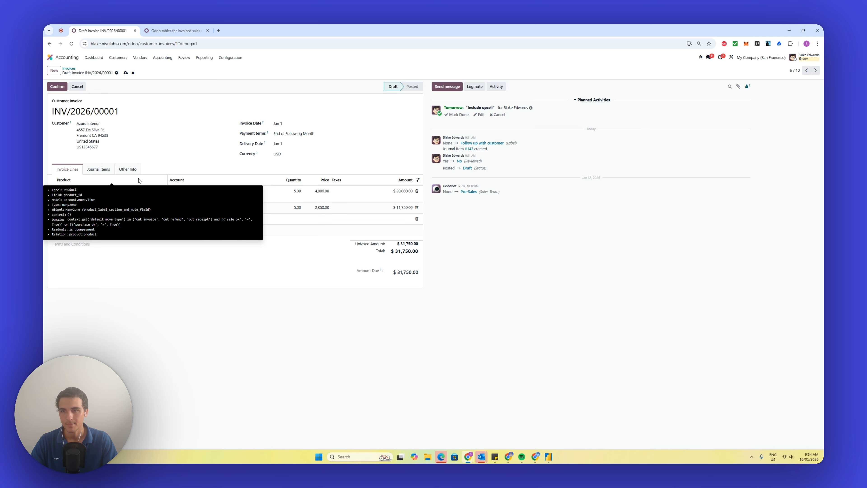
Return to Power Query and go to the display_type column of the merged query by searching for "display_t"
{"action": "mouse_move", "coordinate": [548, 456]}
{"action": "left_click", "coordinate": [572, 427]}
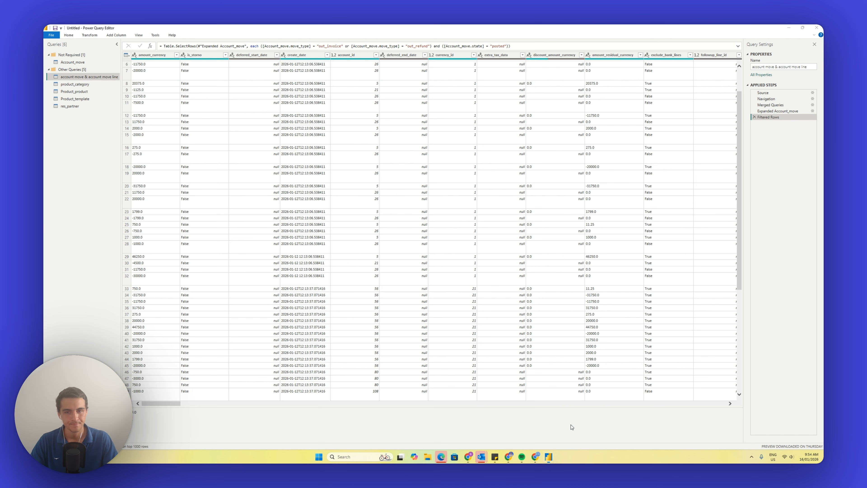
{"action": "left_click", "coordinate": [68, 35]}
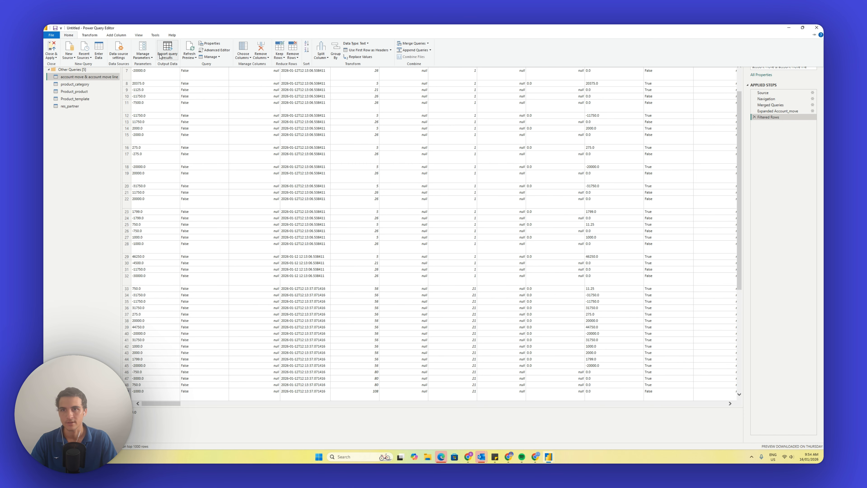
{"action": "left_click", "coordinate": [243, 57]}
{"action": "left_click", "coordinate": [246, 74]}
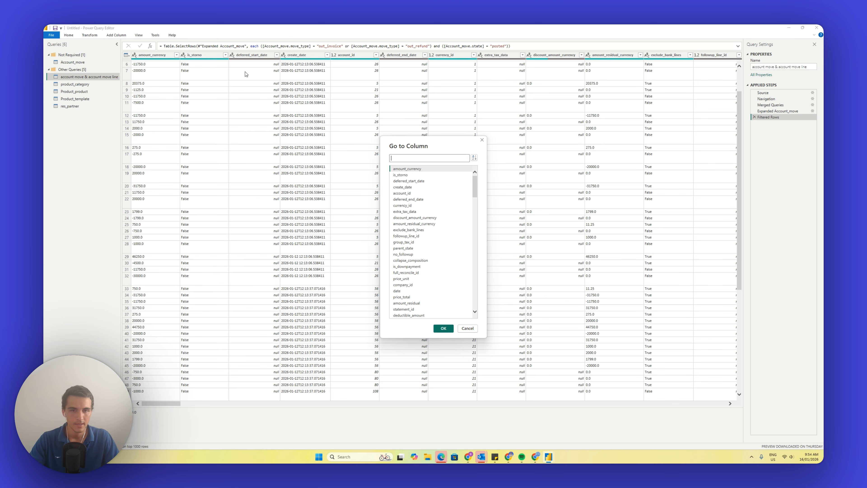
{"action": "type", "text": "display_t"}
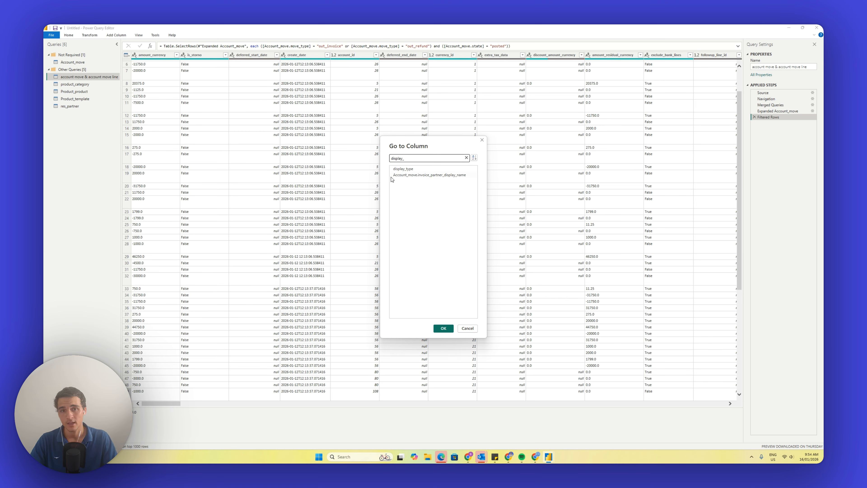
{"action": "double_click", "coordinate": [403, 168]}
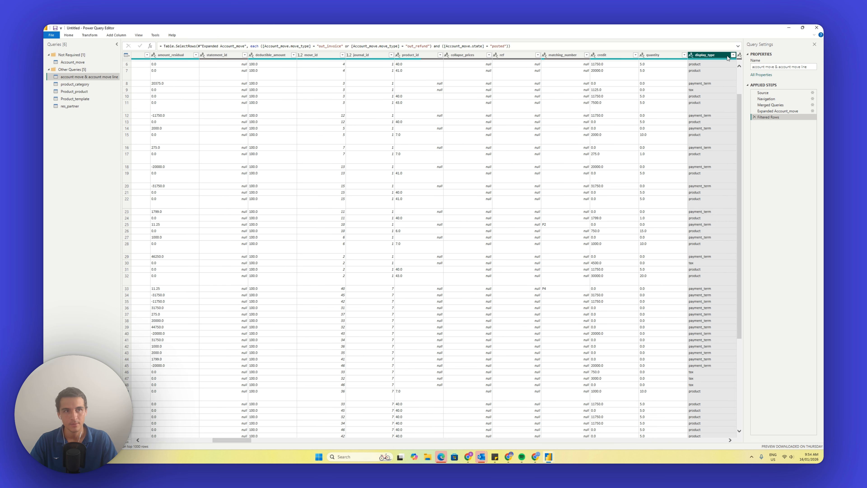
Filter the display_type column to keep only product rows, excluding payment_term and tax
{"action": "left_click", "coordinate": [733, 55]}
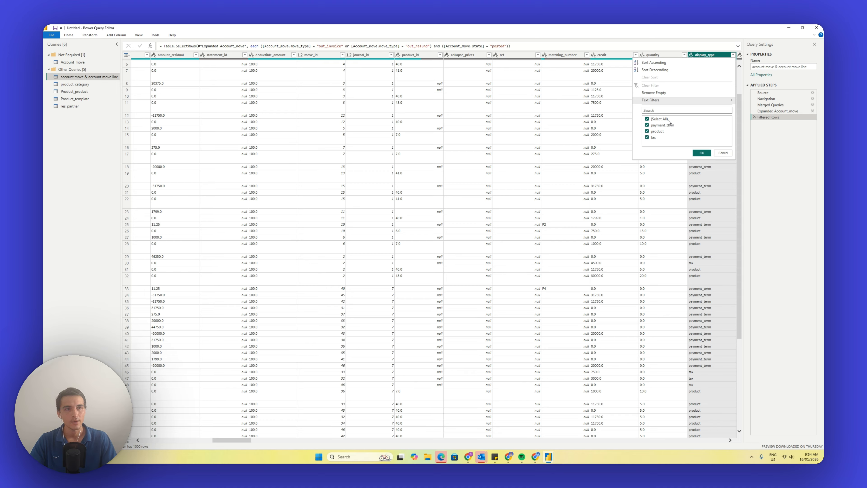
{"action": "left_click", "coordinate": [664, 126]}
{"action": "left_click", "coordinate": [654, 137]}
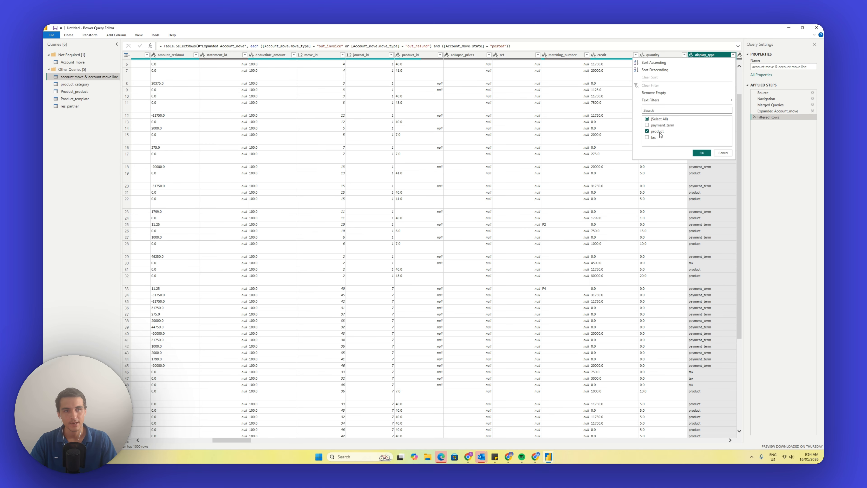
{"action": "left_click", "coordinate": [701, 152]}
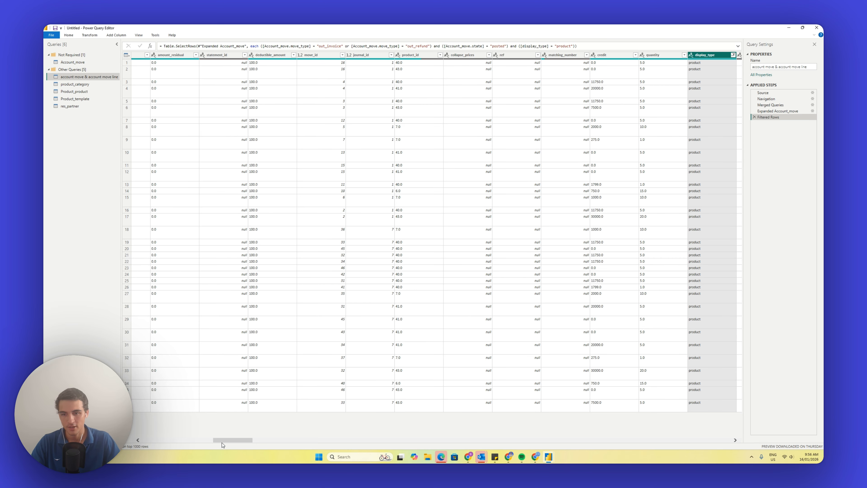
{"action": "left_click_drag", "start_coordinate": [224, 440], "coordinate": [147, 439]}
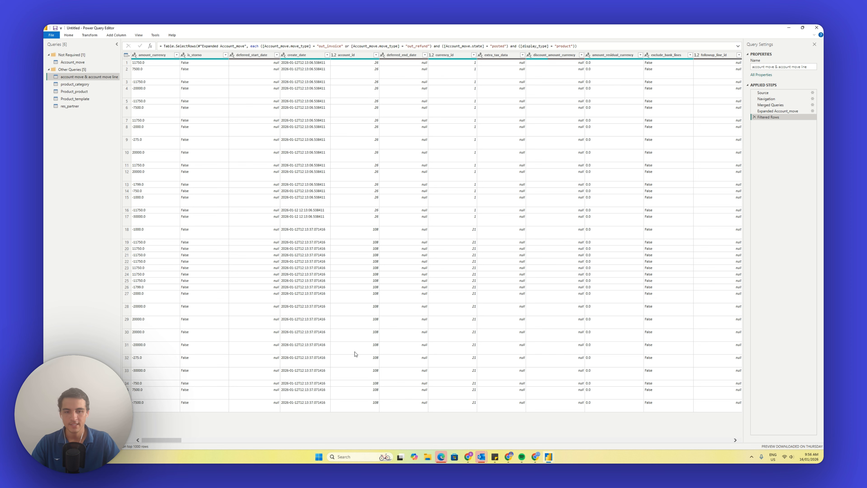
In the Odoo tables to-do, add a bulleted list: Date it was invoiced, Products, Customers, Amounts (pre GST and inclusive of GST)
{"action": "mouse_move", "coordinate": [466, 458]}
{"action": "left_click", "coordinate": [453, 422]}
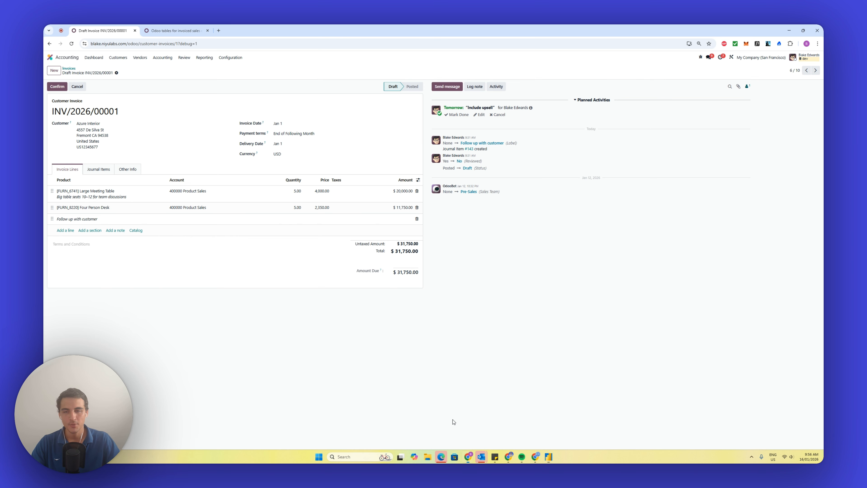
{"action": "left_click", "coordinate": [195, 30]}
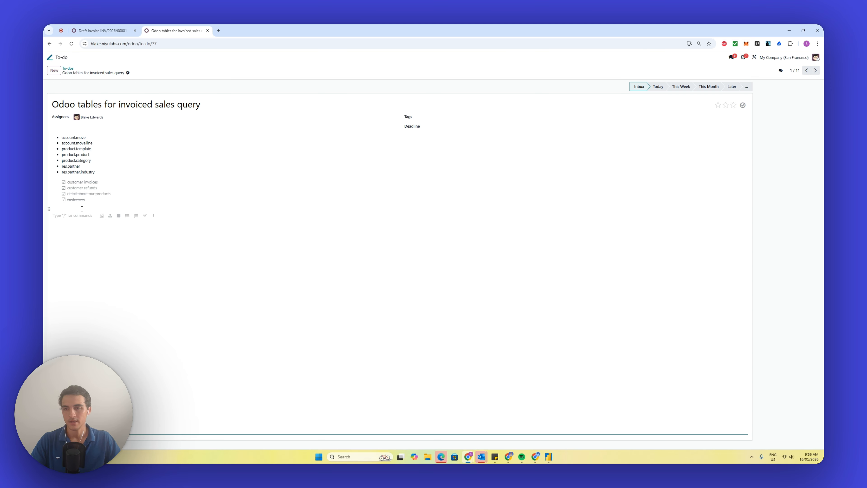
{"action": "type", "text": "-"}
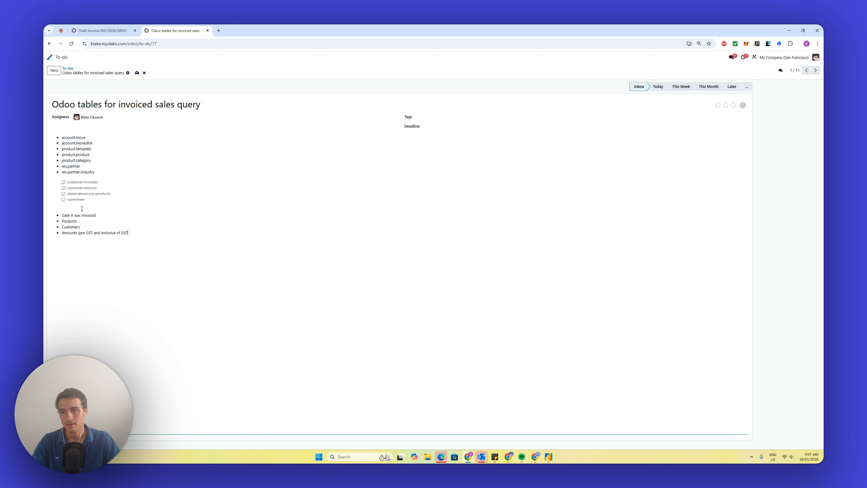
{"action": "key", "text": "Return"}
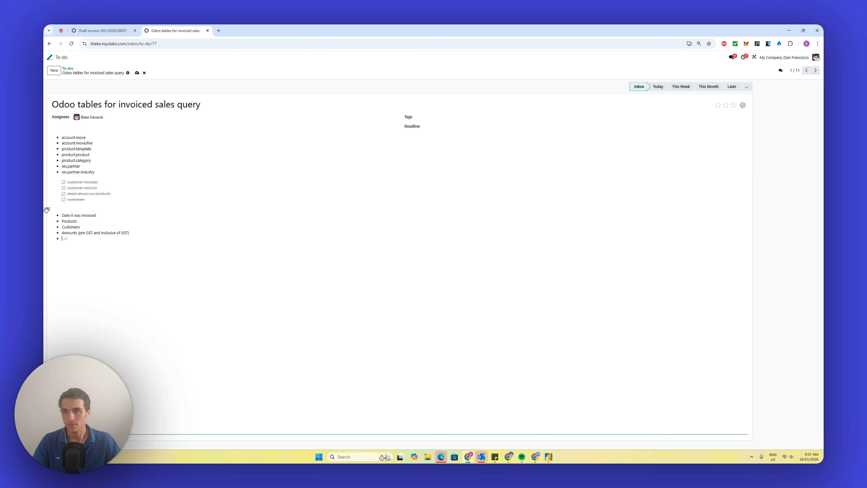
Open the customer invoices list and examine the technical details of its Invoice Date column
{"action": "key", "text": "ctrl+shift+Tab"}
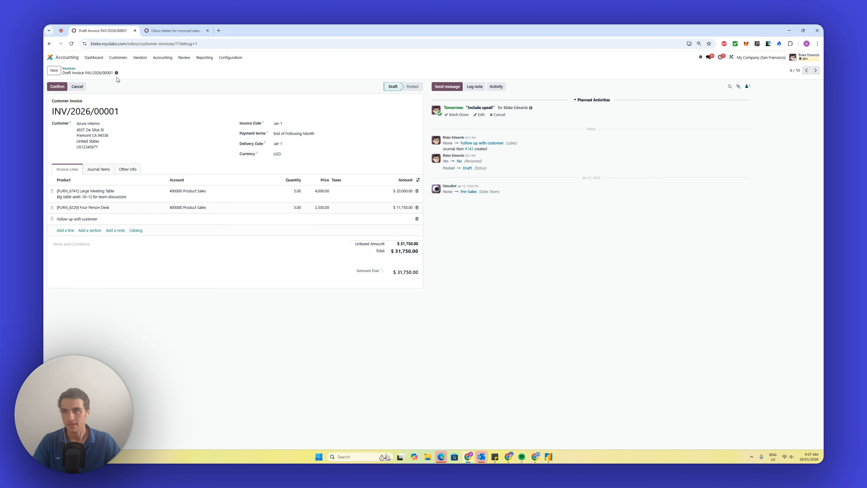
{"action": "left_click", "coordinate": [125, 59]}
{"action": "left_click", "coordinate": [119, 68]}
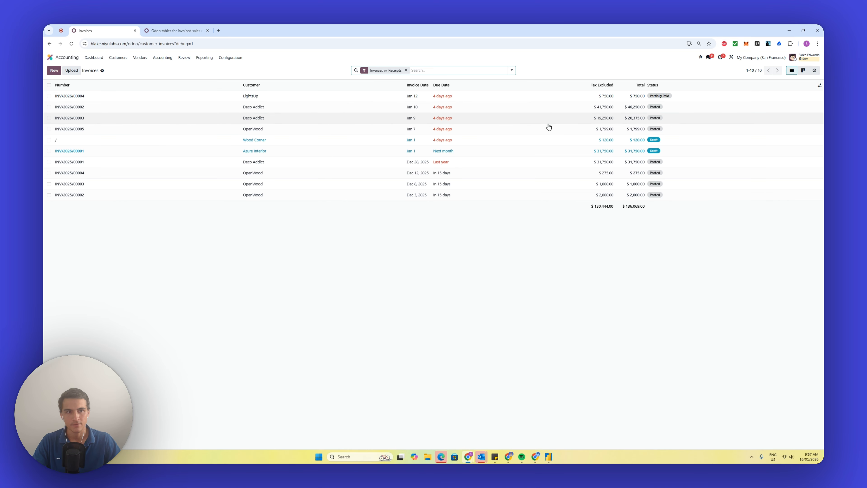
{"action": "mouse_move", "coordinate": [414, 88]}
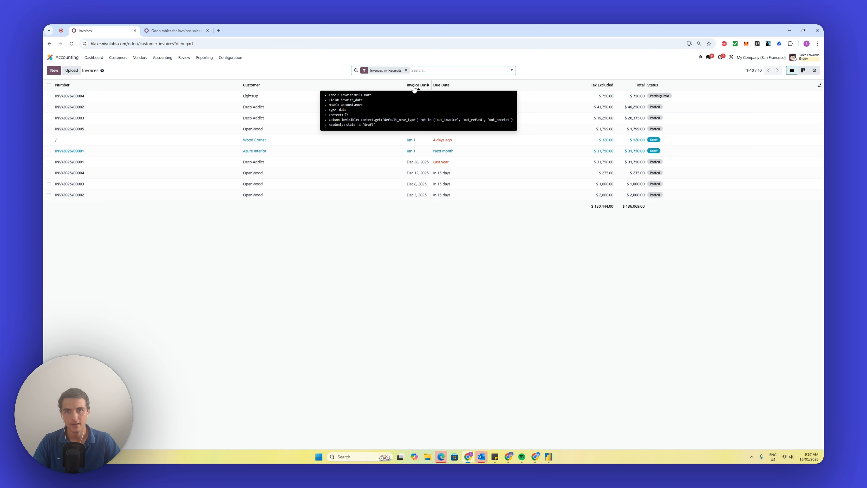
Switch to Power Query and start choosing the merged query's columns to keep: deselect all, search for "date" and select only date
{"action": "mouse_move", "coordinate": [548, 456]}
{"action": "left_click", "coordinate": [583, 420]}
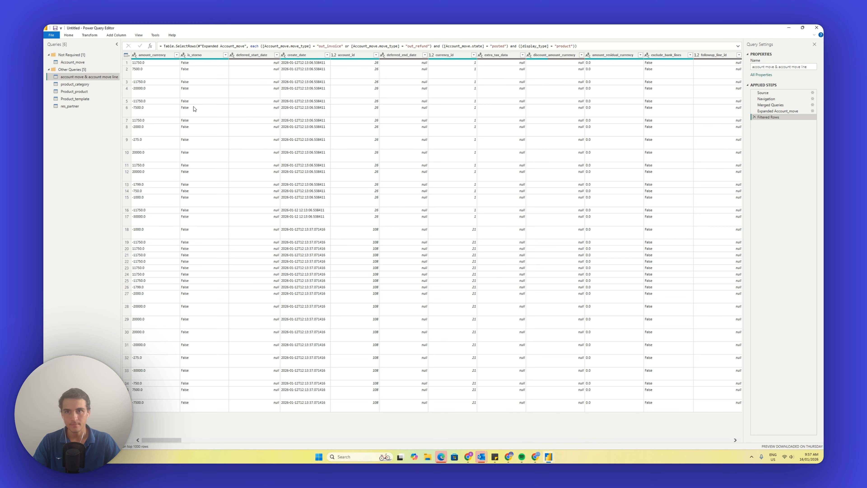
{"action": "left_click", "coordinate": [70, 35]}
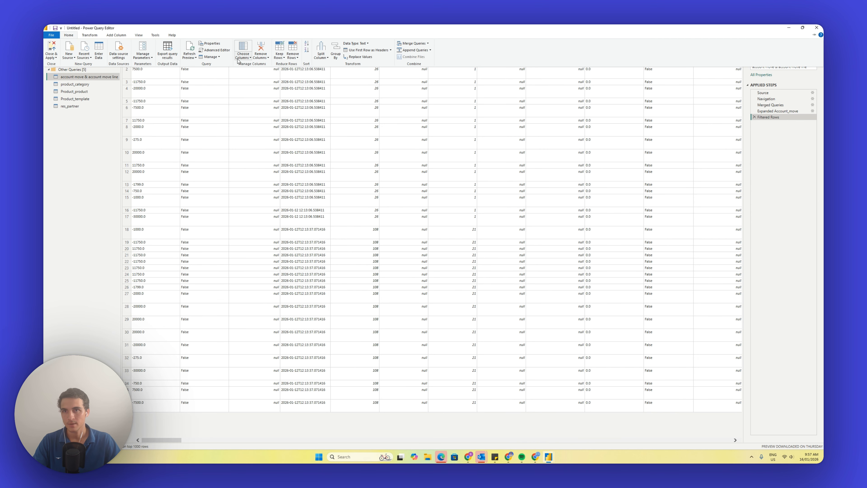
{"action": "left_click", "coordinate": [248, 58]}
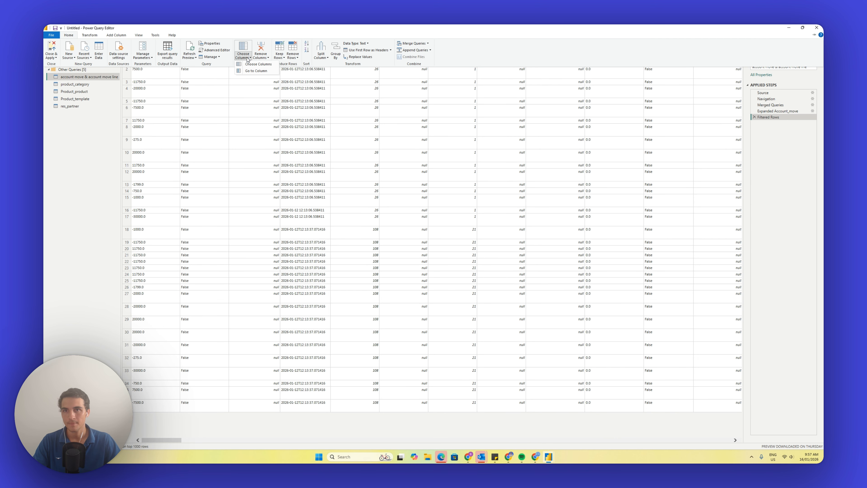
{"action": "left_click", "coordinate": [255, 65]}
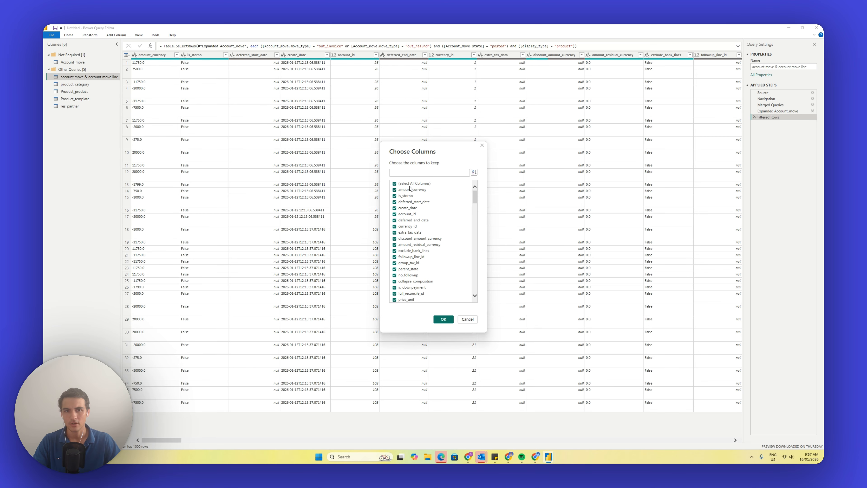
{"action": "left_click", "coordinate": [409, 184]}
{"action": "left_click", "coordinate": [411, 175]}
{"action": "type", "text": "d"}
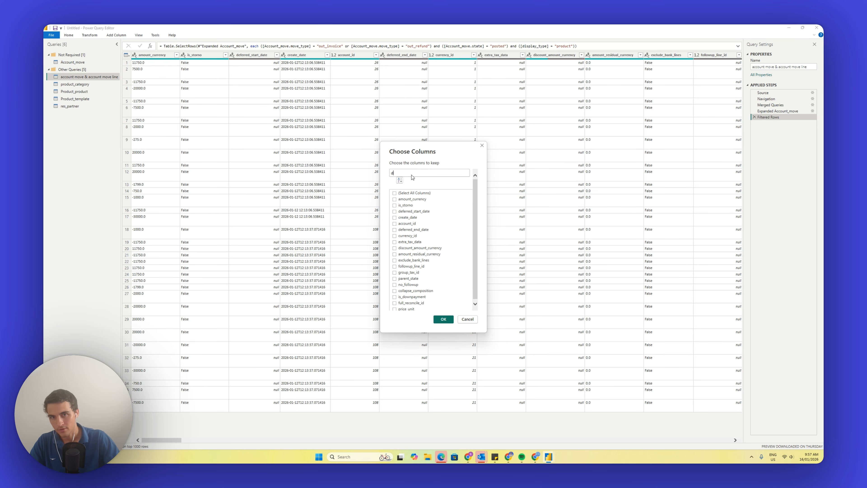
{"action": "type", "text": "ate"}
{"action": "left_click", "coordinate": [402, 218]}
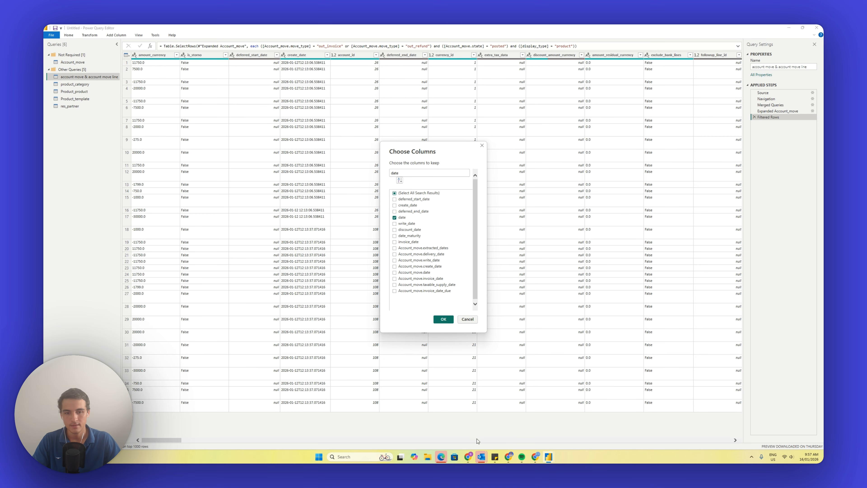
Check the to-do's list of needed fields, open invoice INV/2026/00004 and examine the technical details of its Product column
{"action": "left_click", "coordinate": [501, 427]}
{"action": "left_click", "coordinate": [169, 31]}
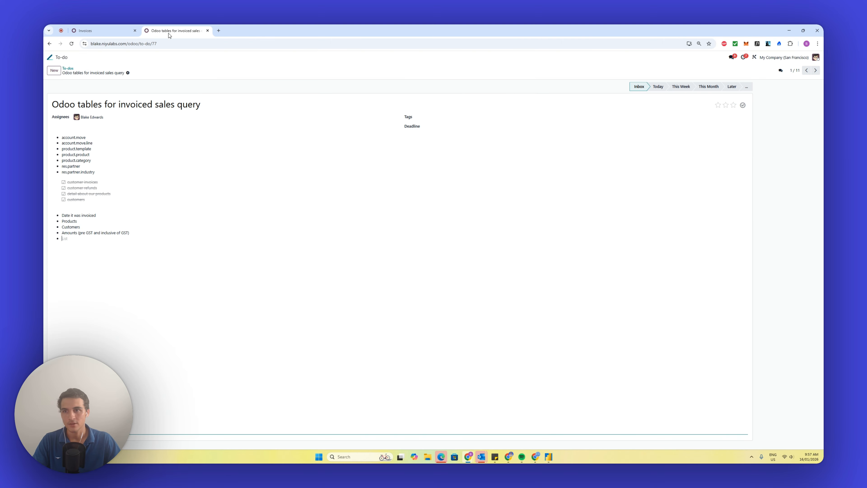
{"action": "key", "text": "ctrl+shift+Tab"}
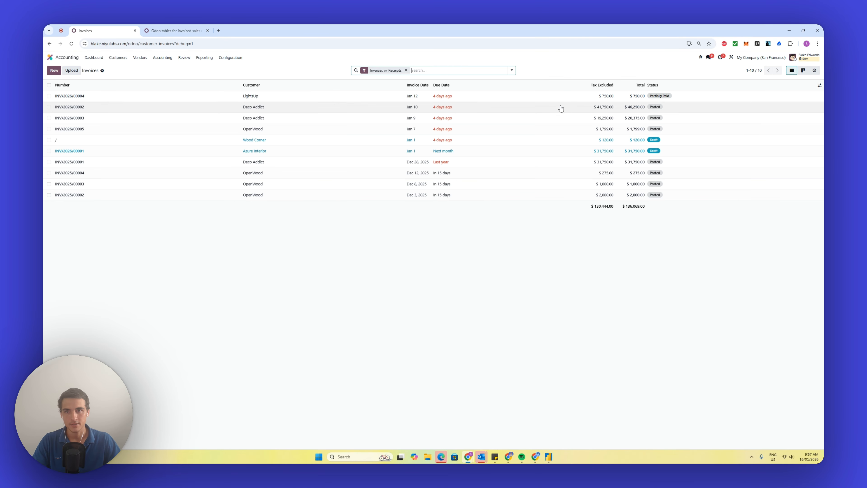
{"action": "left_click", "coordinate": [144, 97]}
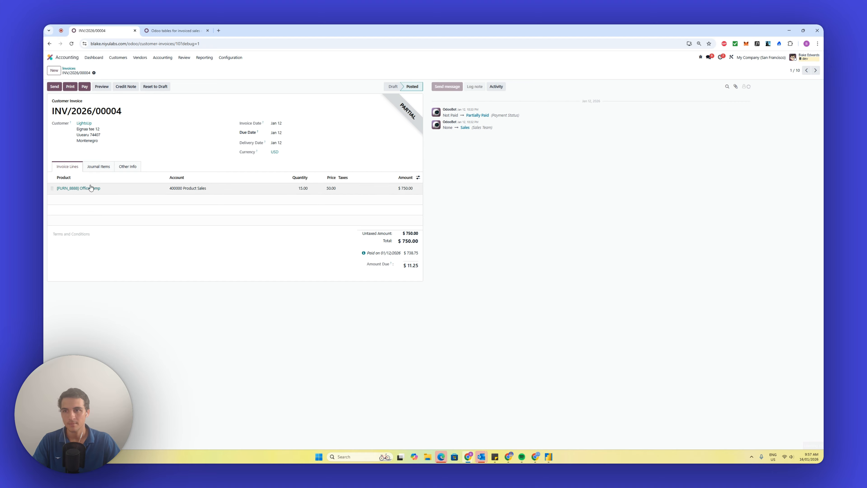
{"action": "mouse_move", "coordinate": [87, 182]}
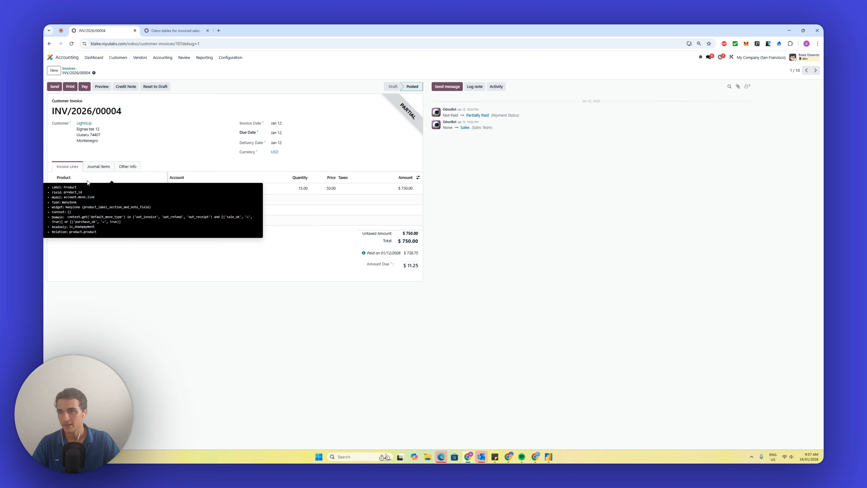
Return to Power Query, search the columns to keep for "product_id" and include product_id
{"action": "key", "text": "alt+Tab"}
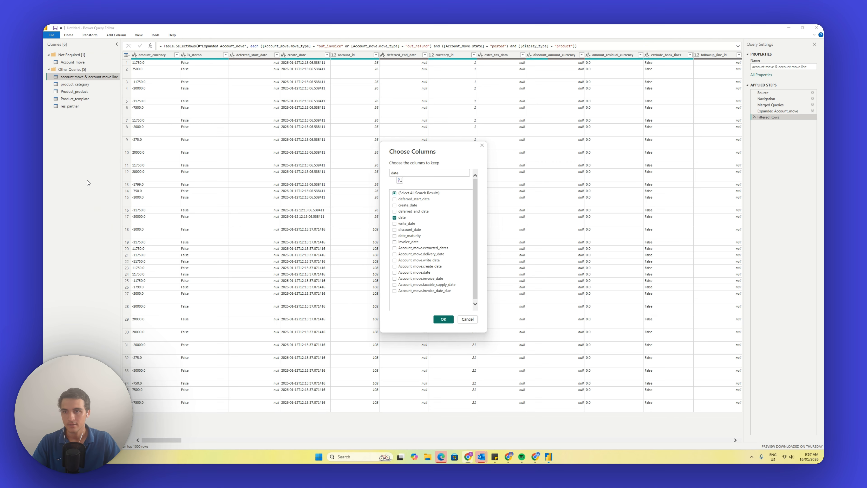
{"action": "double_click", "coordinate": [427, 173]}
{"action": "type", "text": "p"}
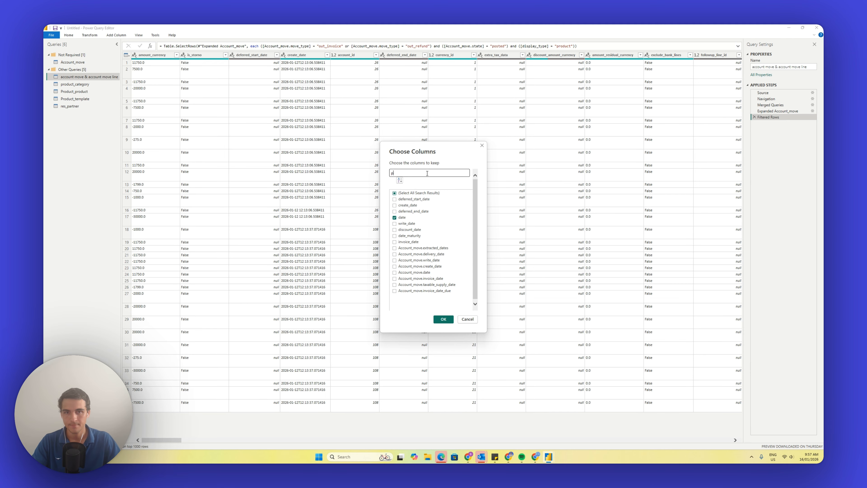
{"action": "type", "text": "roduct_id"}
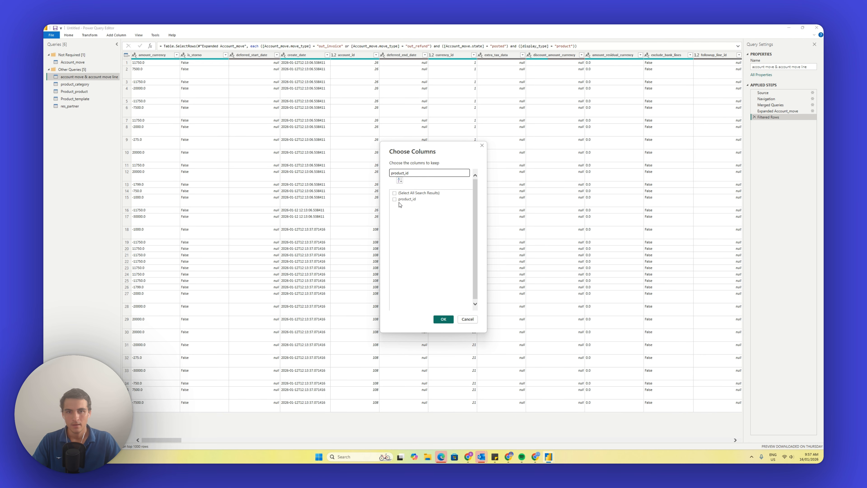
{"action": "left_click", "coordinate": [399, 201]}
{"action": "left_click_drag", "start_coordinate": [411, 174], "coordinate": [373, 175]}
Look up the technical details of the invoice's Customer field, and include partner_id among the columns to keep in Power Query
{"action": "key", "text": "alt+Tab"}
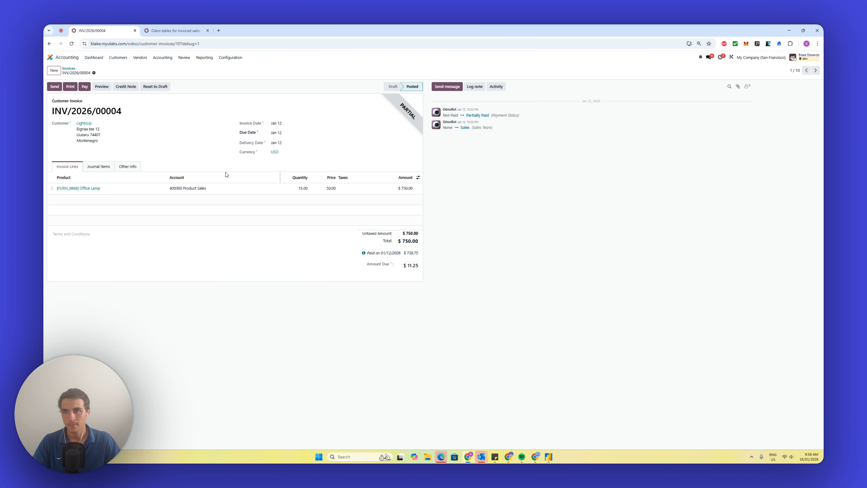
{"action": "mouse_move", "coordinate": [72, 123]}
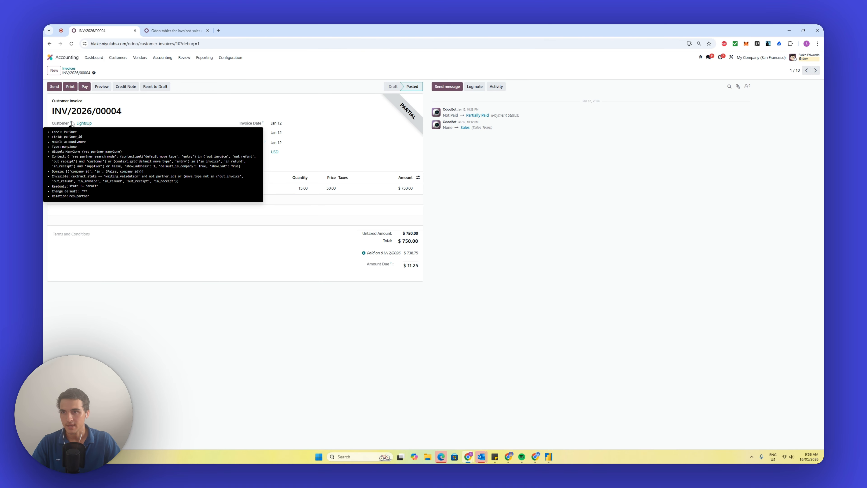
{"action": "key", "text": "alt+Tab"}
{"action": "left_click", "coordinate": [427, 173]}
{"action": "type", "text": "partner)"}
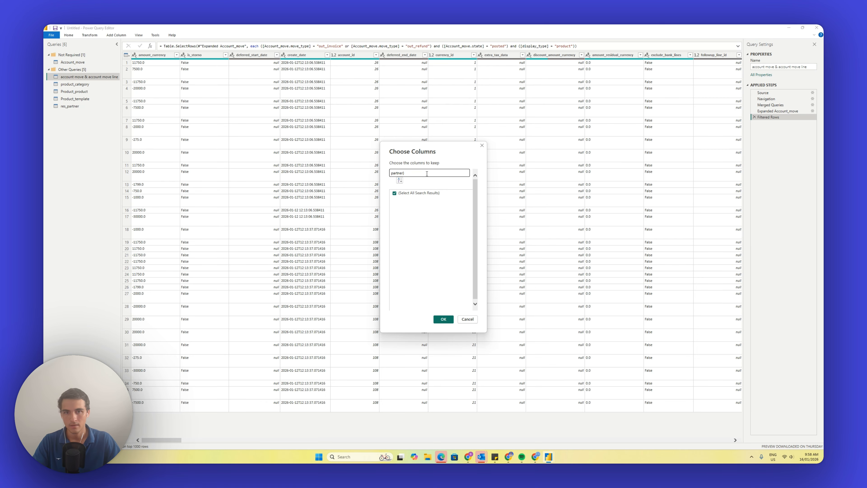
{"action": "key", "text": "BackSpace"}
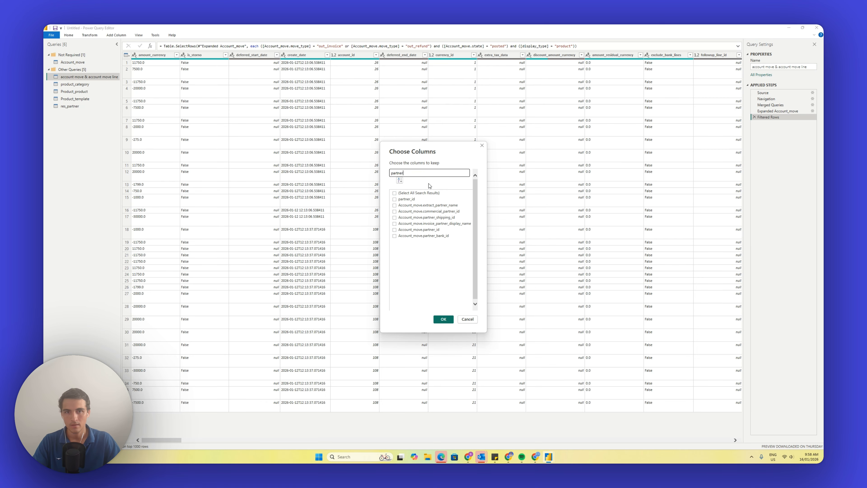
{"action": "left_click", "coordinate": [406, 199]}
{"action": "double_click", "coordinate": [400, 174]}
{"action": "key", "text": "BackSpace"}
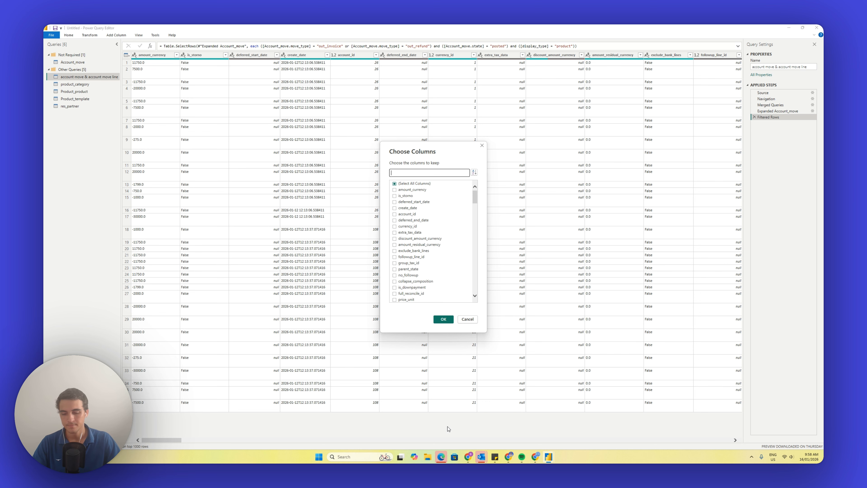
Return to Odoo, check the to-do's list of needed fields and open the customer invoices list
{"action": "key", "text": "alt+Tab"}
{"action": "left_click", "coordinate": [116, 59]}
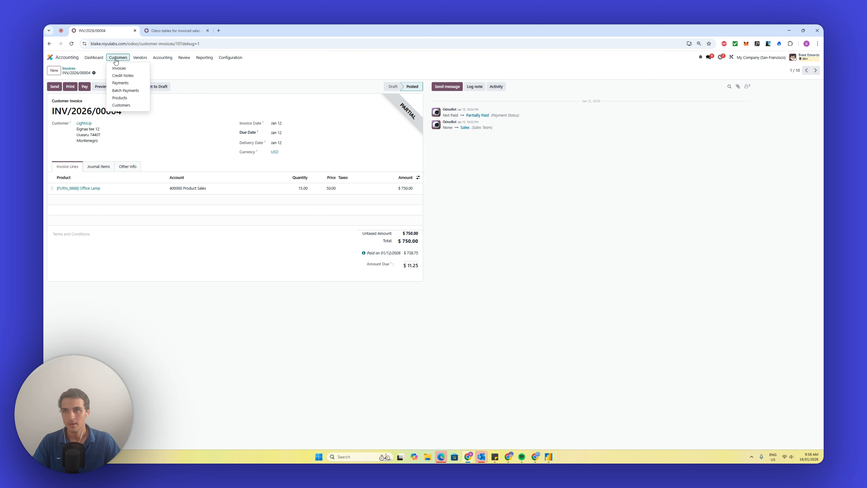
{"action": "left_click", "coordinate": [161, 29]}
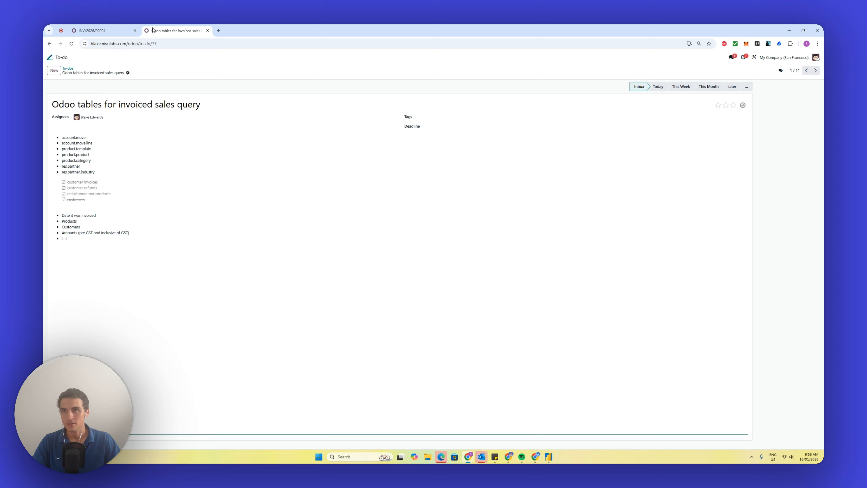
{"action": "left_click", "coordinate": [124, 30]}
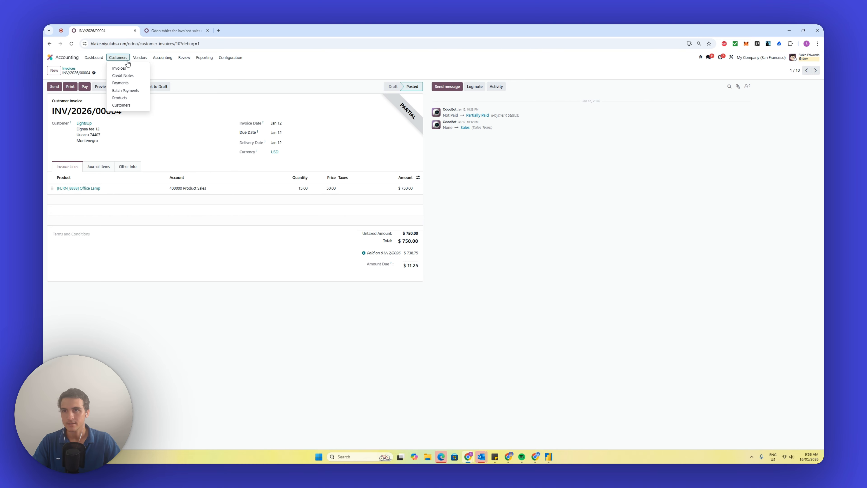
{"action": "left_click", "coordinate": [119, 68]}
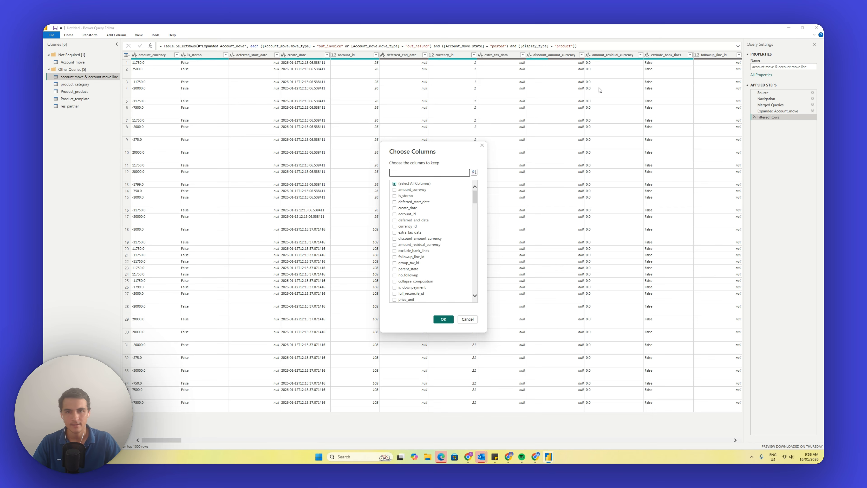
In Power Query, search the columns to keep for "amount_un" and include Account_move.amount_untaxed_in_currency_signed
{"action": "type", "text": "amou"}
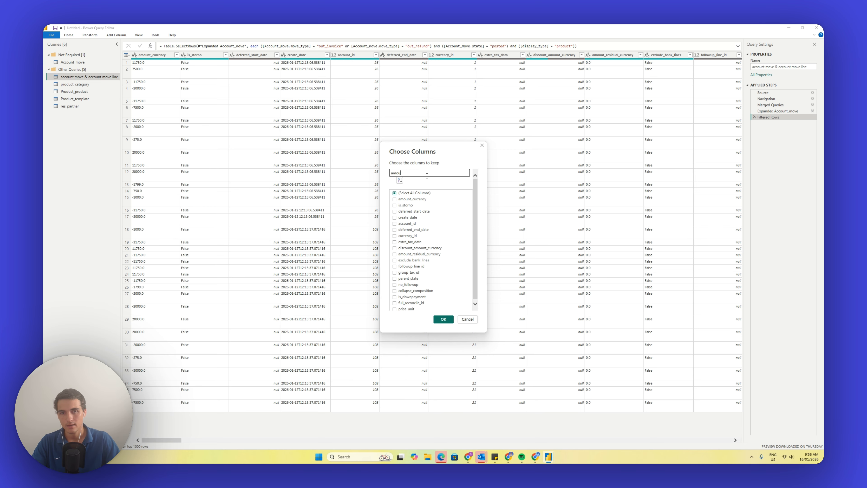
{"action": "type", "text": "nt_un"}
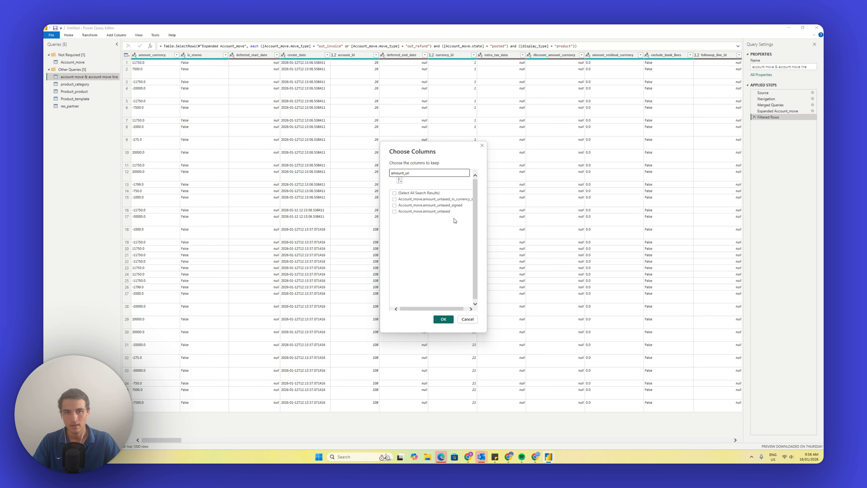
{"action": "left_click", "coordinate": [437, 200]}
{"action": "double_click", "coordinate": [417, 174]}
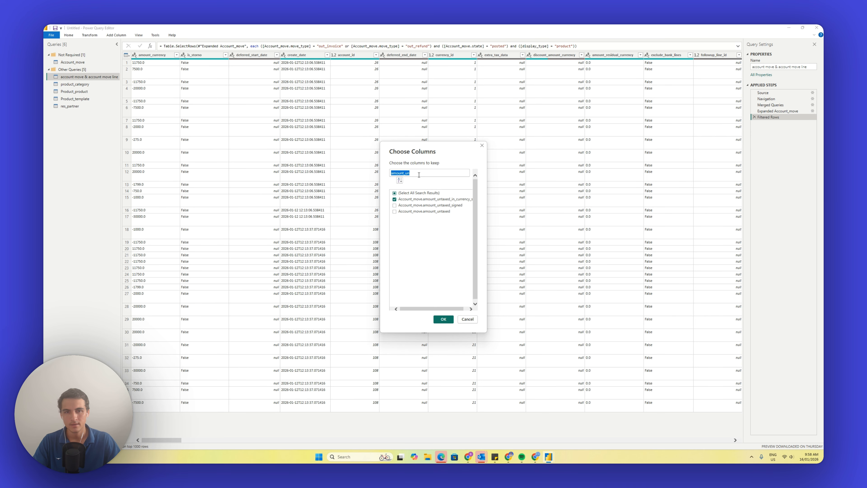
{"action": "key", "text": "BackSpace"}
Look up the invoice list's Total column details, and include Account_move.amount_total among the columns to keep in Power Query
{"action": "key", "text": "alt+Tab"}
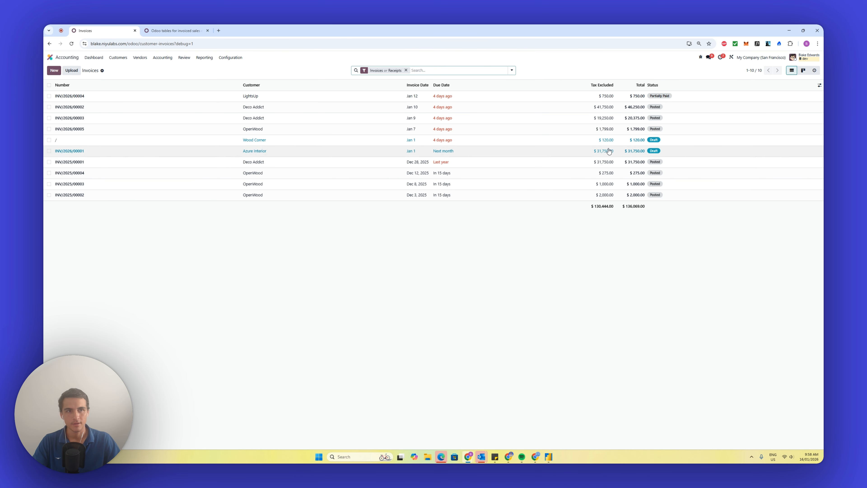
{"action": "mouse_move", "coordinate": [636, 89]}
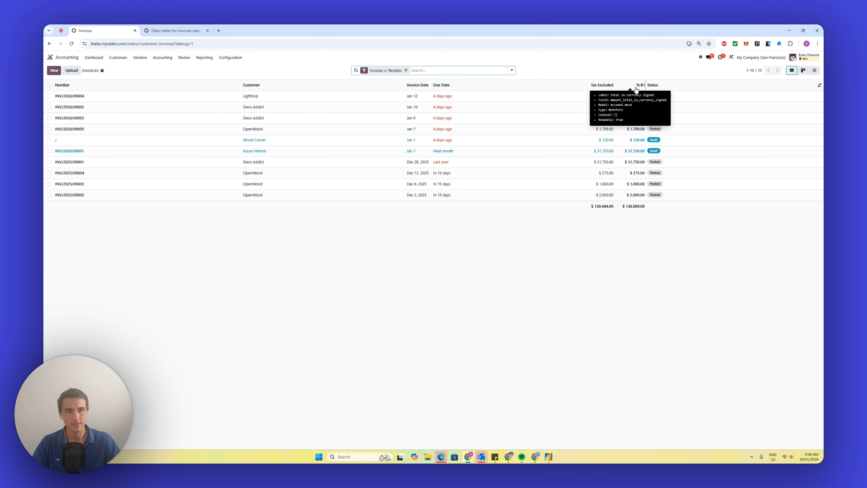
{"action": "key", "text": "alt+Tab"}
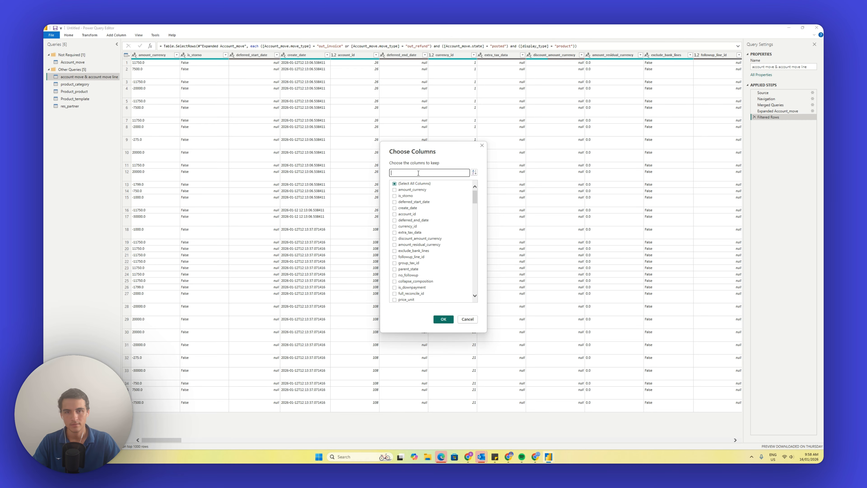
{"action": "type", "text": "amount_ty"}
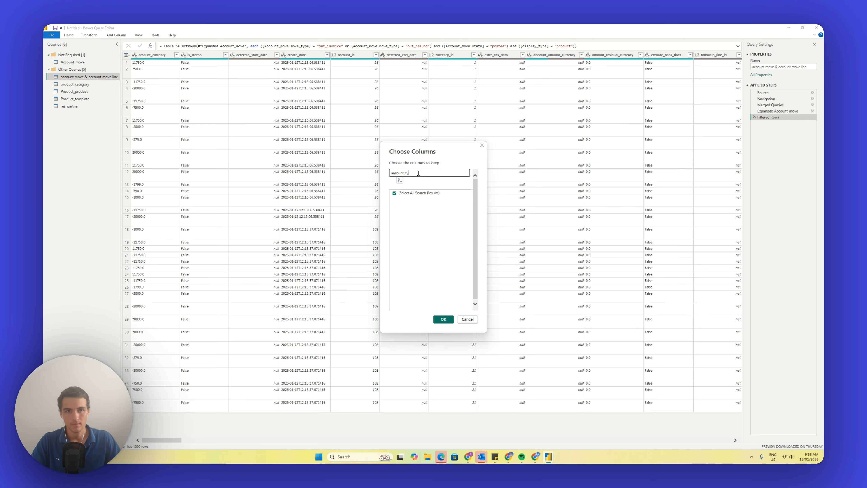
{"action": "key", "text": "BackSpace"}
{"action": "type", "text": "o"}
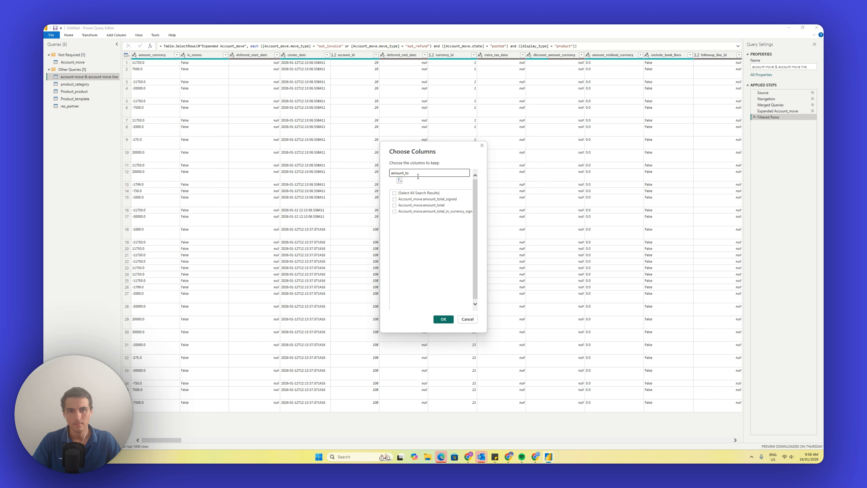
{"action": "left_click", "coordinate": [428, 206]}
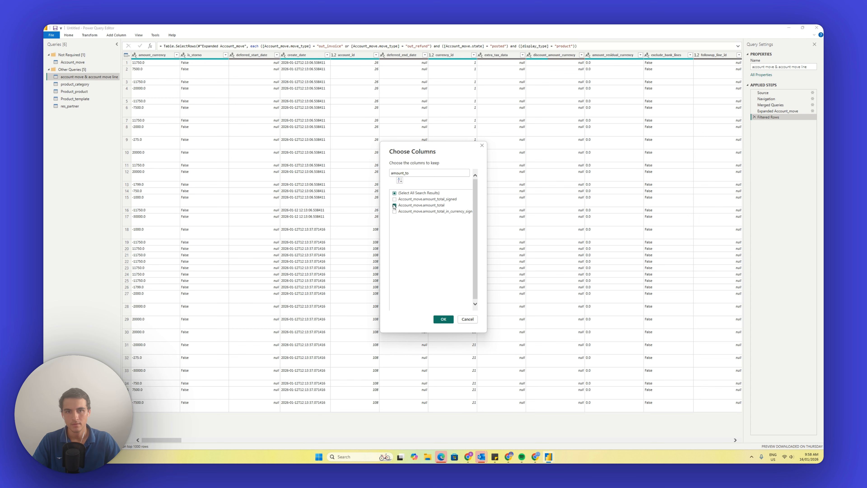
{"action": "key", "text": "BackSpace"}
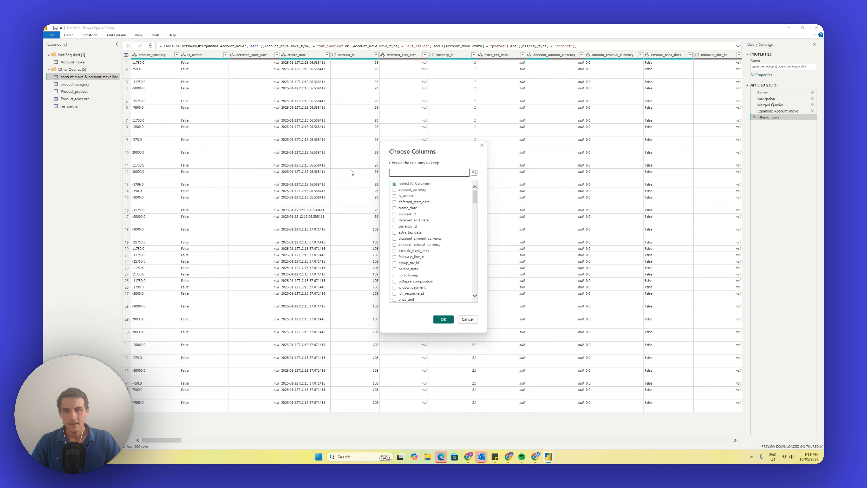
Add a "Qty" bullet to the Odoo tables to-do's list of needed fields and return to the customer invoices list
{"action": "key", "text": "alt+Tab"}
{"action": "left_click", "coordinate": [180, 31]}
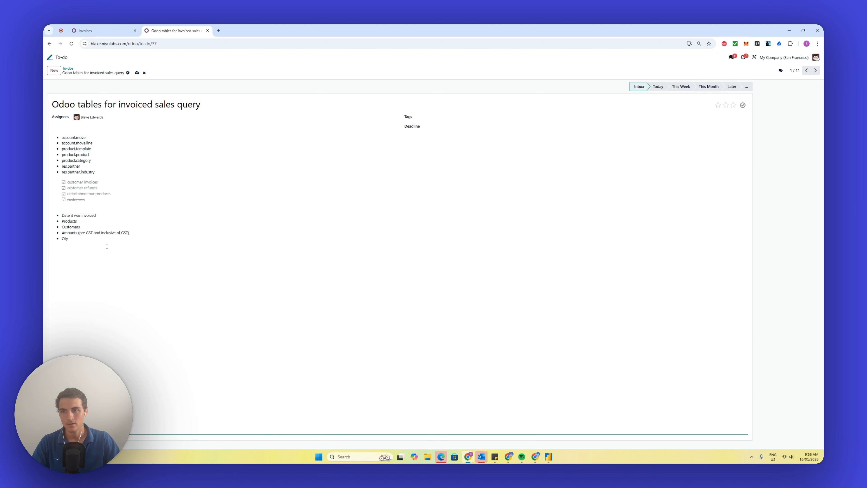
{"action": "key", "text": "alt+Tab"}
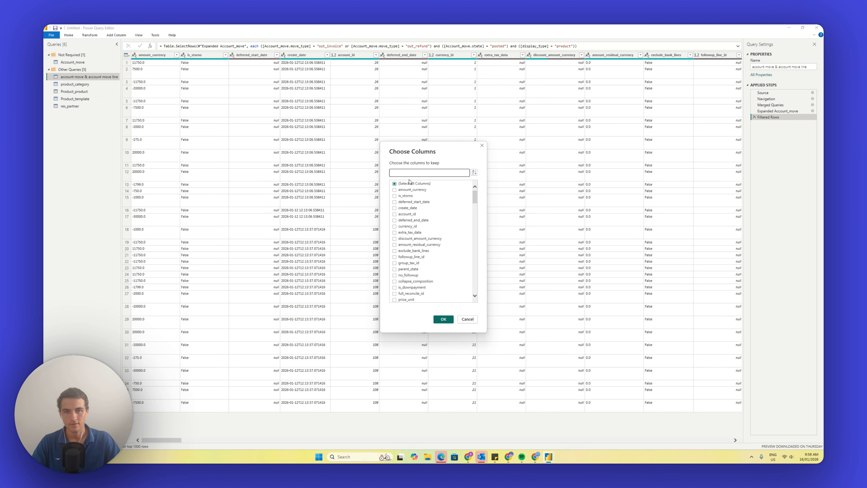
{"action": "key", "text": "alt+Tab"}
{"action": "key", "text": "ctrl+shift+Tab"}
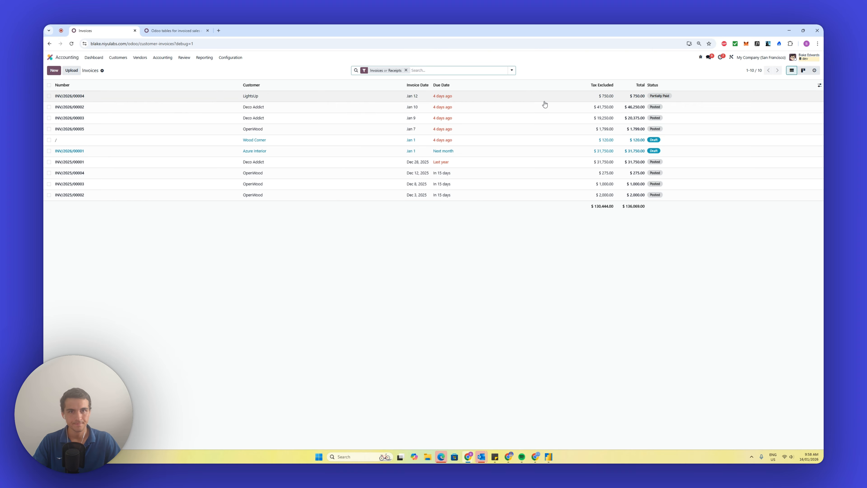
Look up the Quantity field details on the Jan 12 LightsUp invoice, and include quantity among the columns to keep in Power Query
{"action": "left_click", "coordinate": [490, 99]}
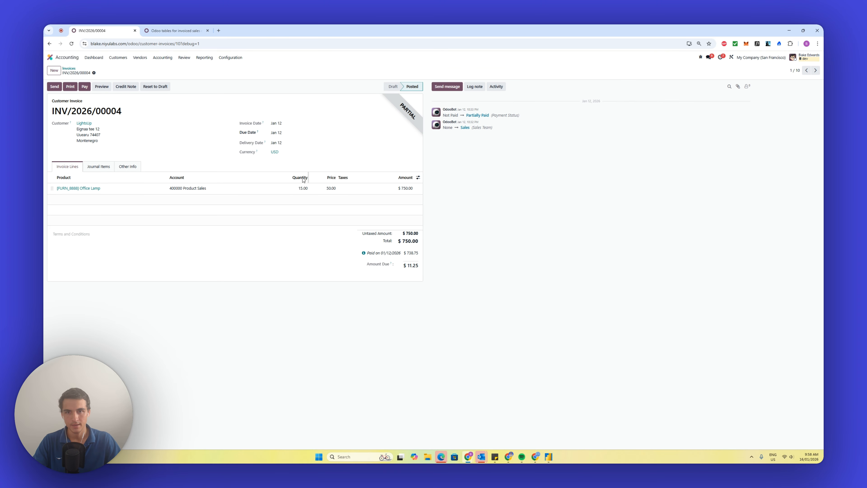
{"action": "mouse_move", "coordinate": [302, 180]}
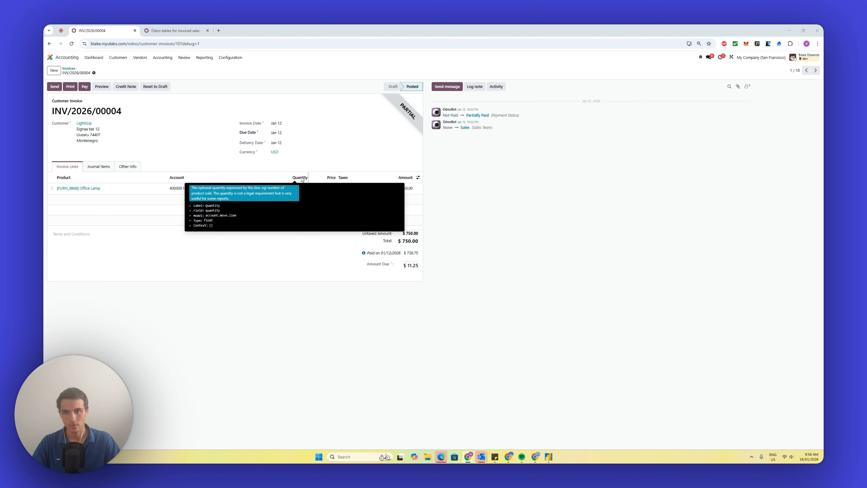
{"action": "key", "text": "alt+Tab"}
{"action": "type", "text": "quanti"}
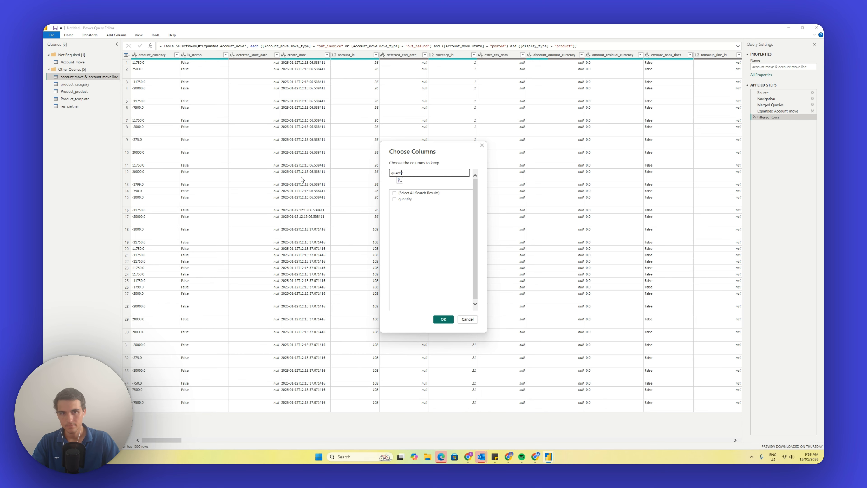
{"action": "left_click", "coordinate": [406, 199]}
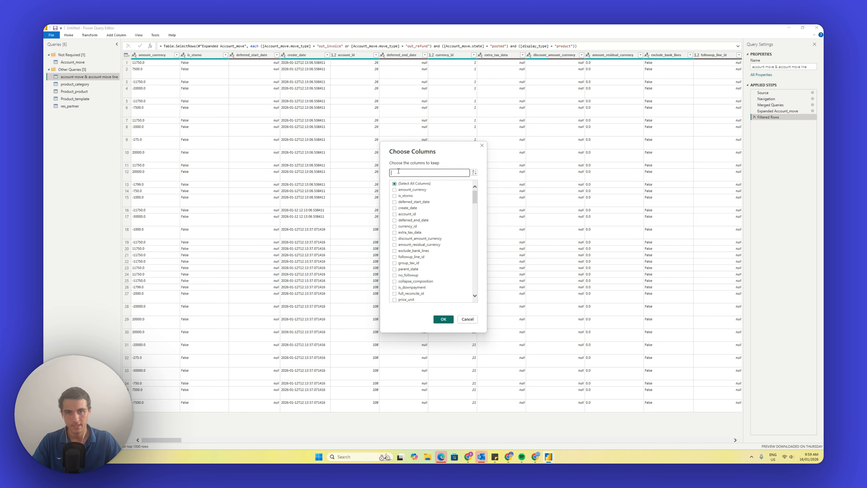
Search the columns to keep for "move_ty", include Account_move.move_type and apply the column selection
{"action": "left_click", "coordinate": [398, 170]}
{"action": "type", "text": "move"}
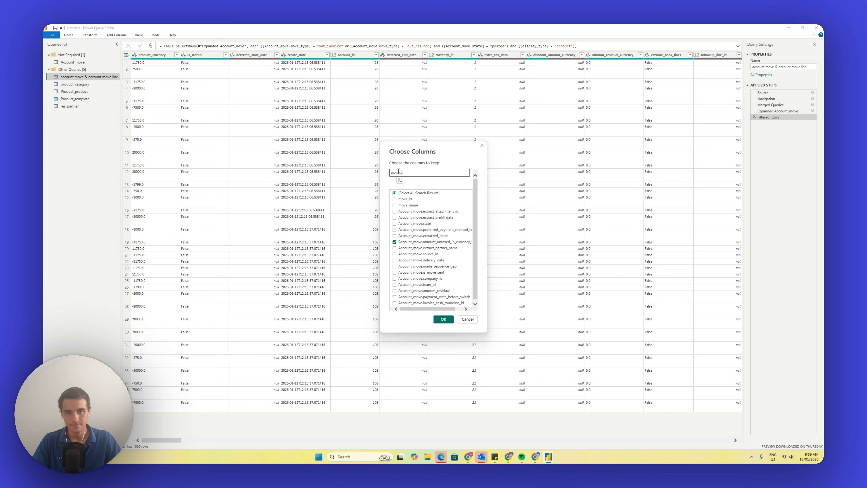
{"action": "type", "text": "_ty"}
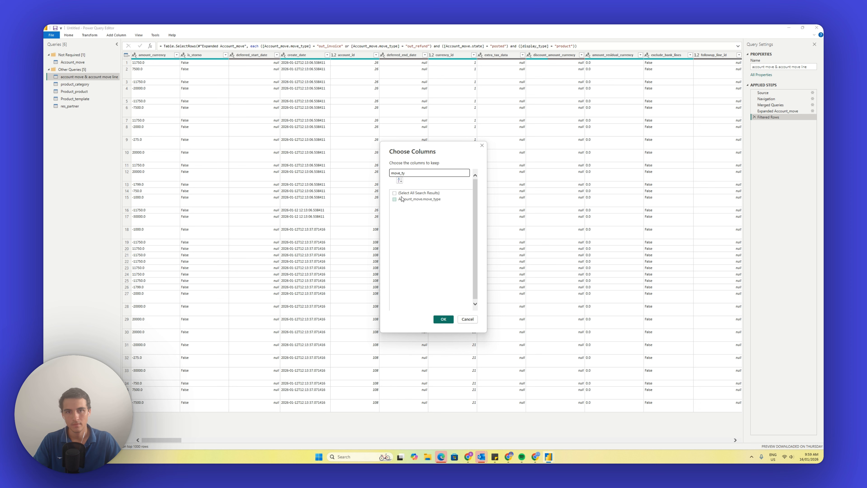
{"action": "left_click", "coordinate": [402, 199]}
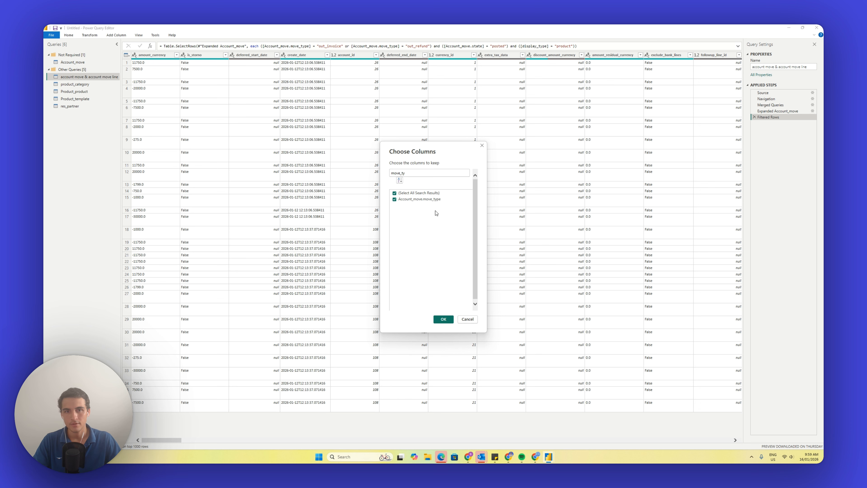
{"action": "double_click", "coordinate": [410, 171]}
{"action": "left_click", "coordinate": [447, 321]}
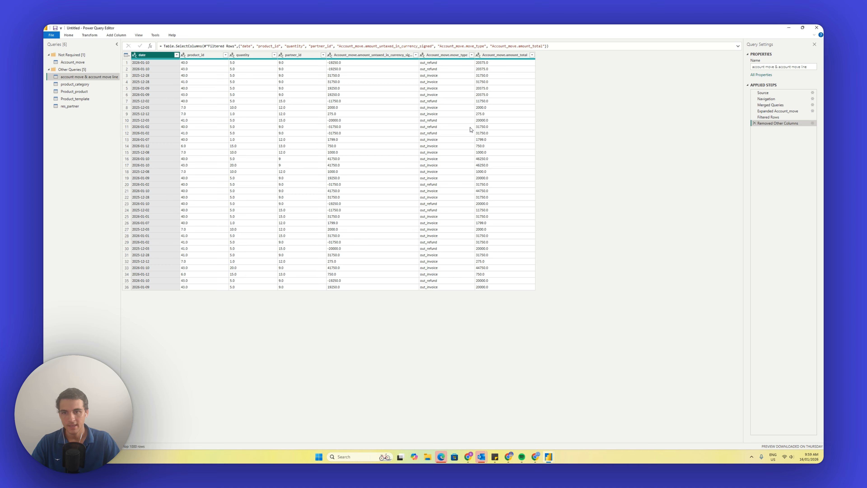
Examine the quantity column against the Account_move.move_type values in the reduced table
{"action": "left_click", "coordinate": [247, 55]}
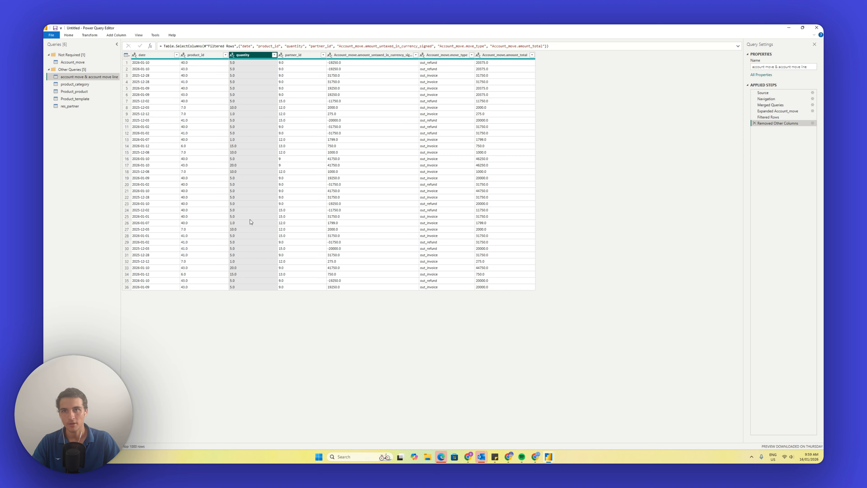
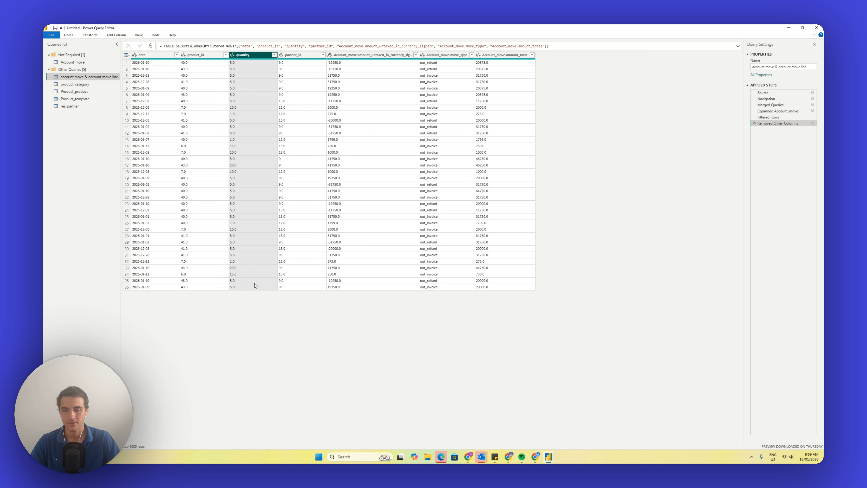
{"action": "left_click", "coordinate": [438, 56]}
{"action": "left_click", "coordinate": [437, 63]}
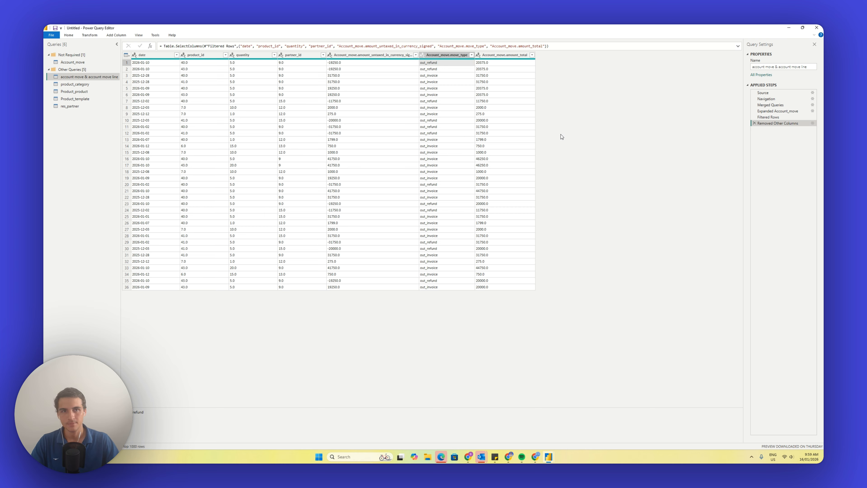
Detect the data types of all columns from date through Account_move.amount_total
{"action": "left_click", "coordinate": [152, 56]}
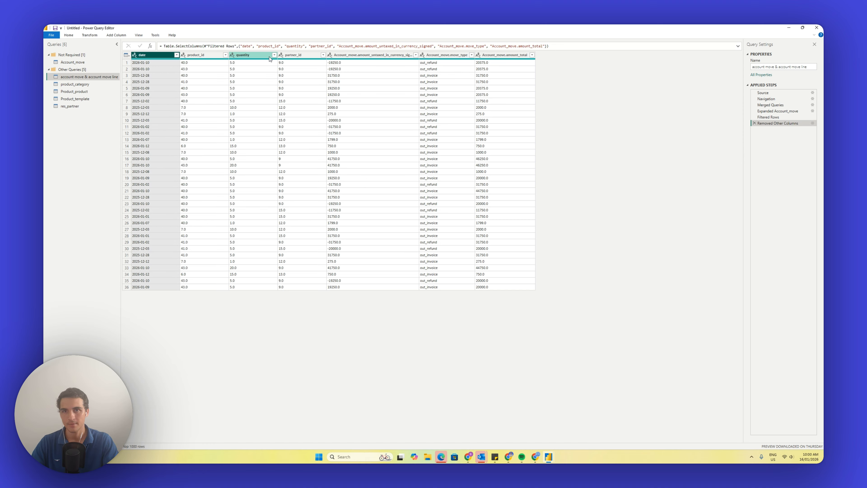
{"action": "left_click", "coordinate": [513, 55], "text": "shift"}
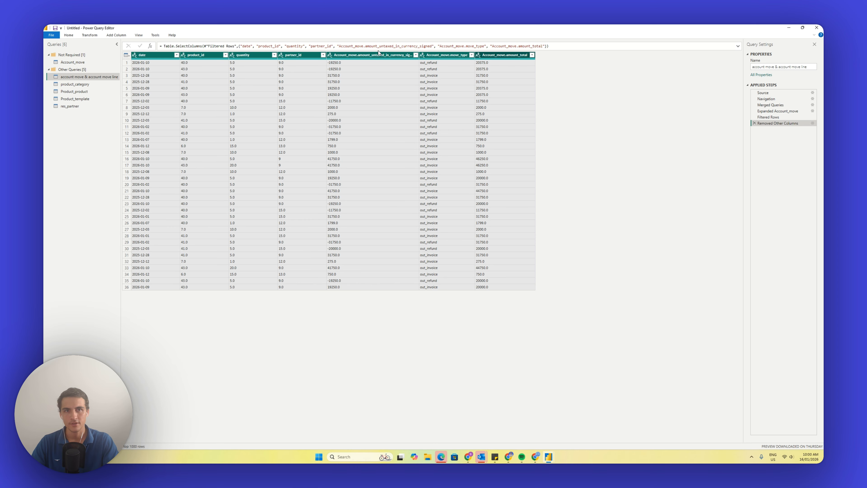
{"action": "left_click", "coordinate": [90, 35]}
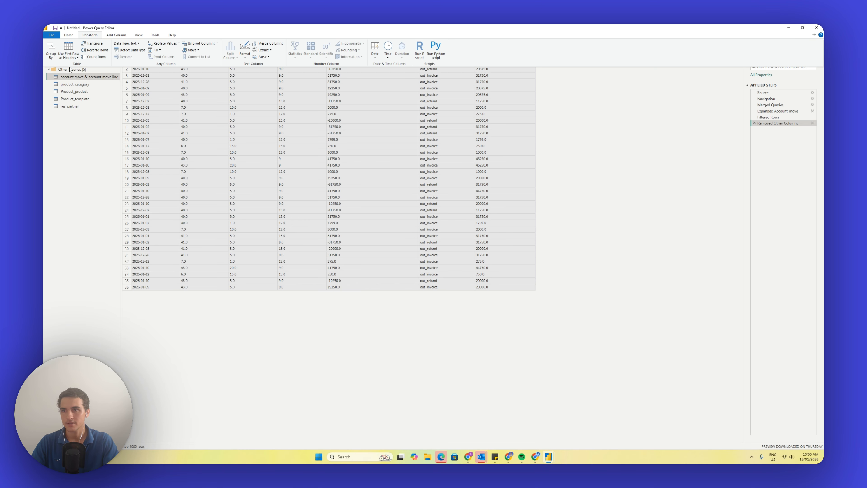
{"action": "left_click", "coordinate": [129, 50]}
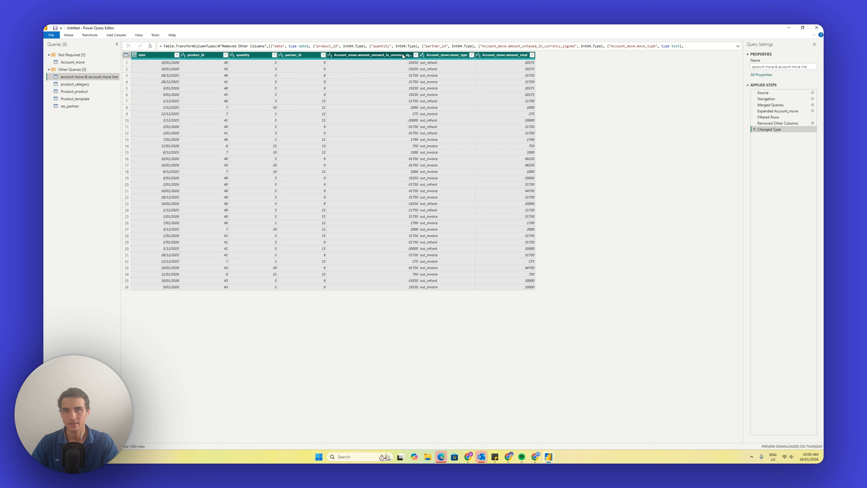
Rename the Account_move.amount_total column "Amount with GST" and the Account_move.amount_untaxed_in_currency_signed column "Amount No GST"
{"action": "double_click", "coordinate": [491, 56]}
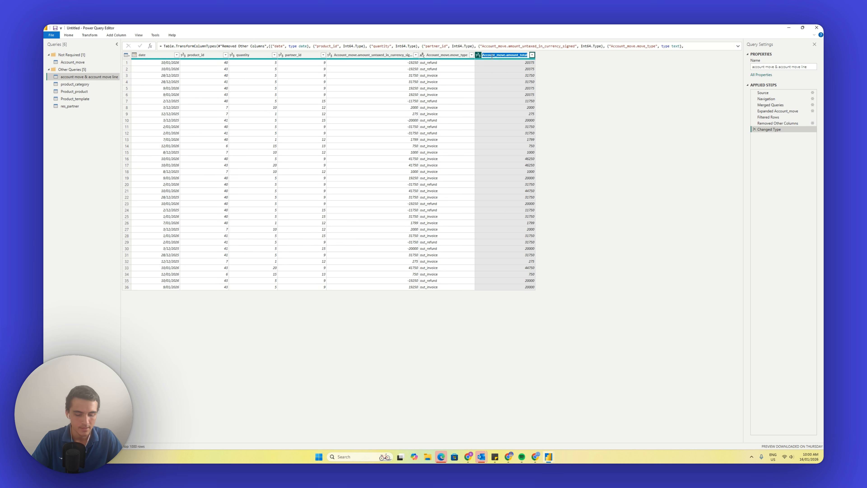
{"action": "type", "text": "Amount with G"}
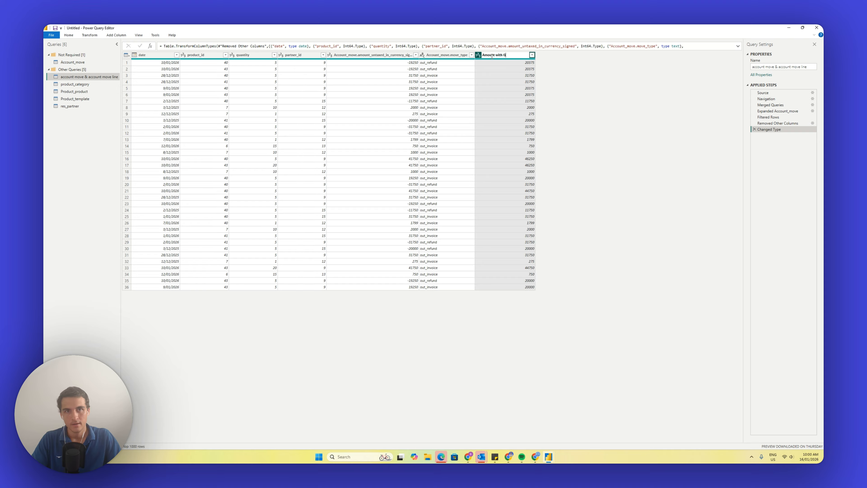
{"action": "type", "text": "ST"}
{"action": "key", "text": "Return"}
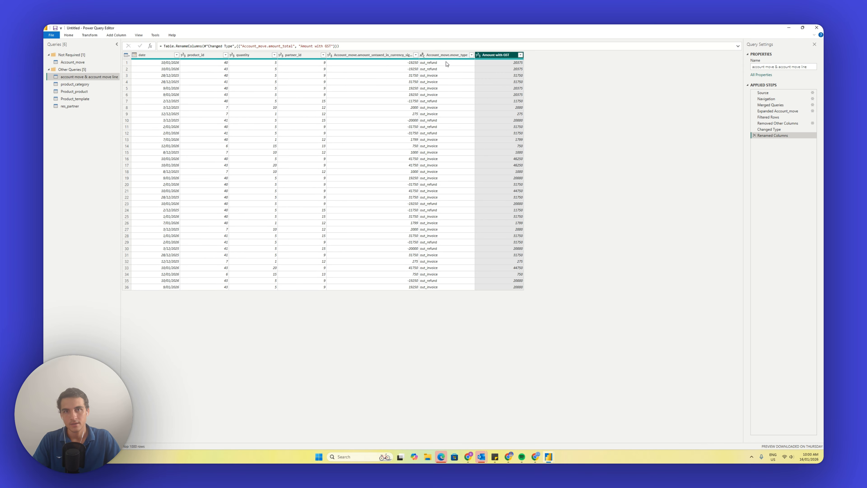
{"action": "left_click", "coordinate": [391, 54]}
{"action": "type", "text": "A"}
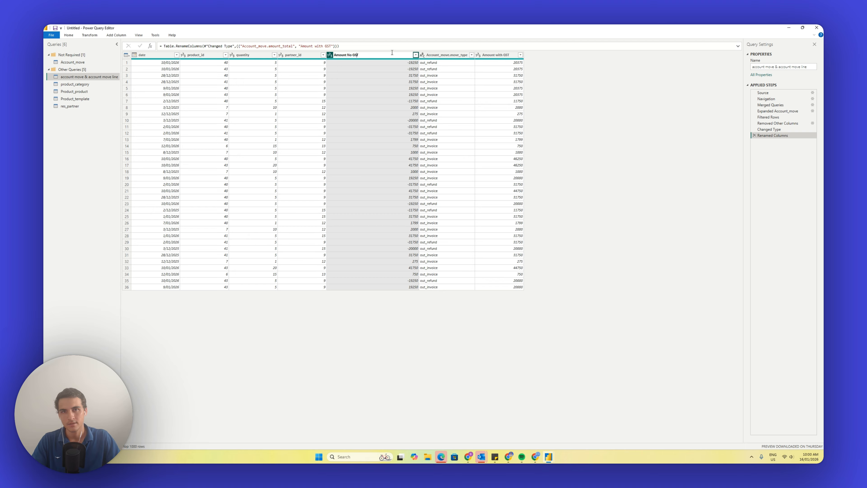
{"action": "type", "text": "mount No GST"}
{"action": "key", "text": "Return"}
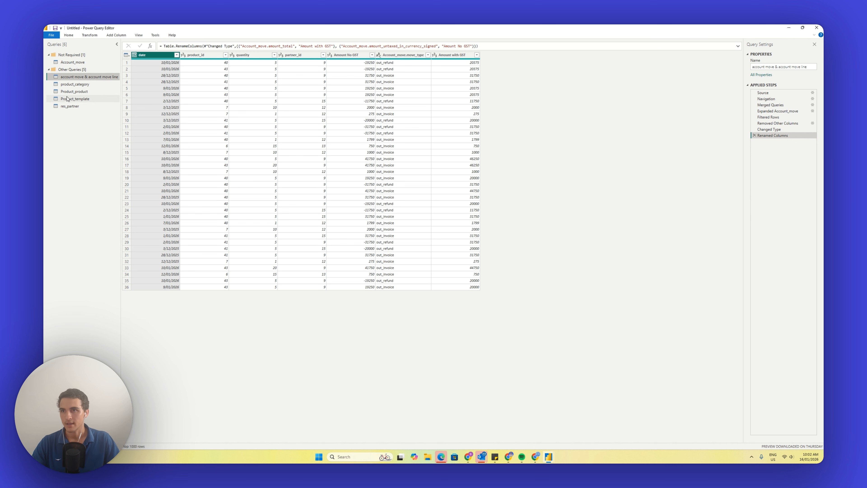
Open the Product_product query, then look up the Product field details on the Jan 10 Deco Addict invoice in Odoo
{"action": "left_click", "coordinate": [77, 91]}
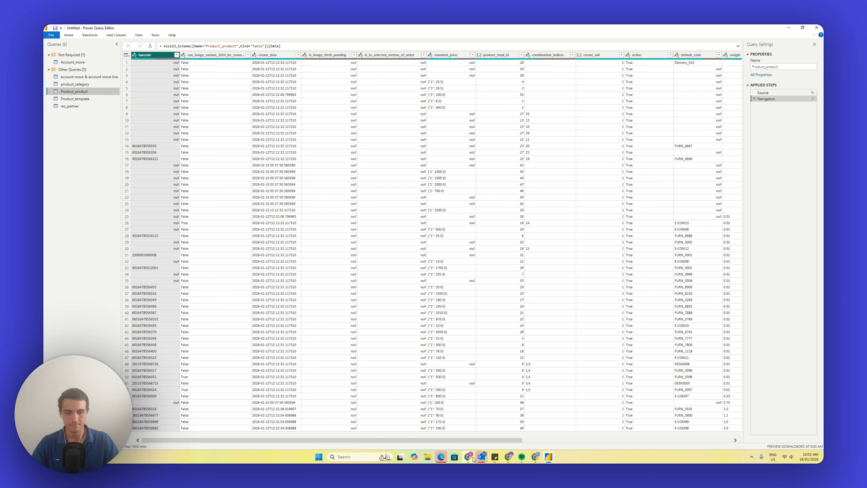
{"action": "mouse_move", "coordinate": [468, 456]}
{"action": "left_click", "coordinate": [439, 433]}
{"action": "left_click", "coordinate": [94, 31]}
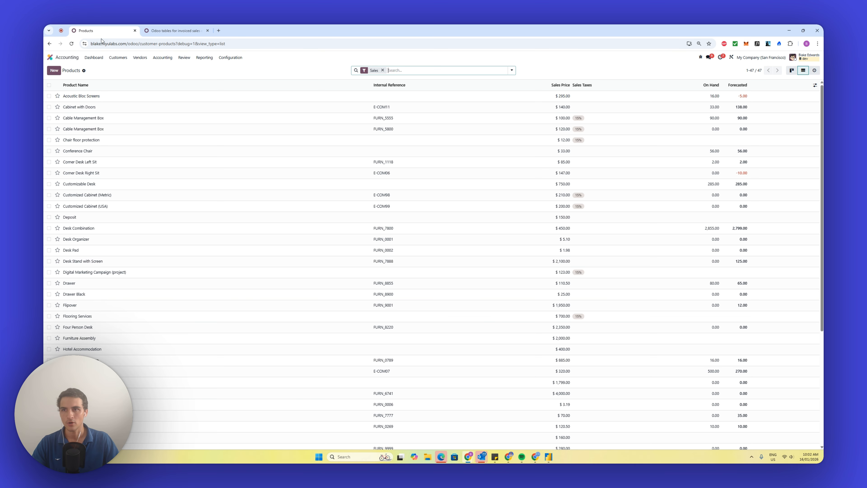
{"action": "left_click", "coordinate": [116, 58]}
{"action": "left_click", "coordinate": [110, 67]}
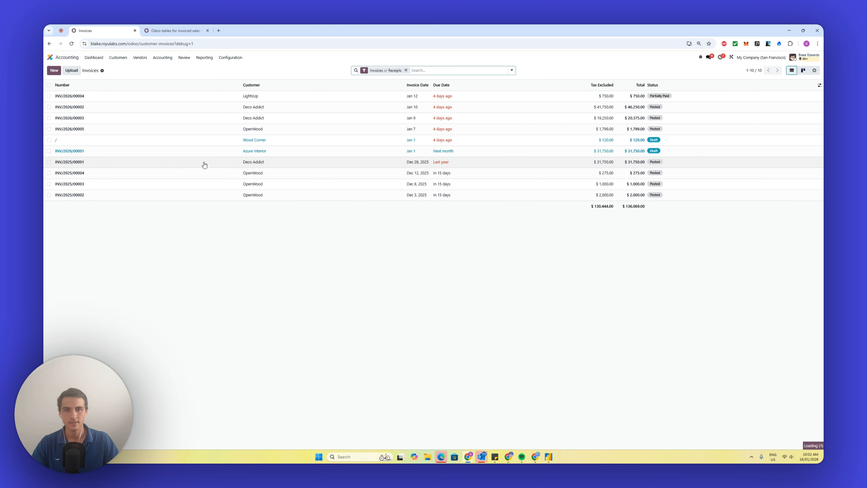
{"action": "left_click", "coordinate": [176, 113]}
{"action": "mouse_move", "coordinate": [90, 189]}
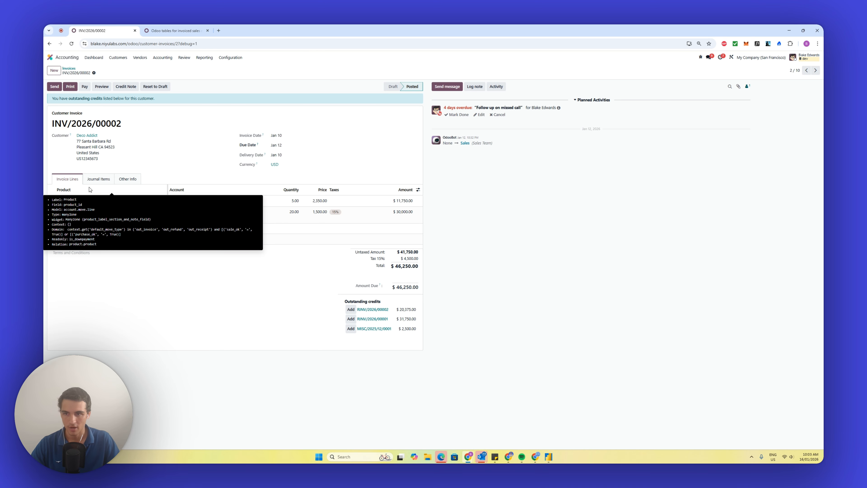
Open the customer products in Odoo and show them in list view
{"action": "left_click", "coordinate": [125, 56]}
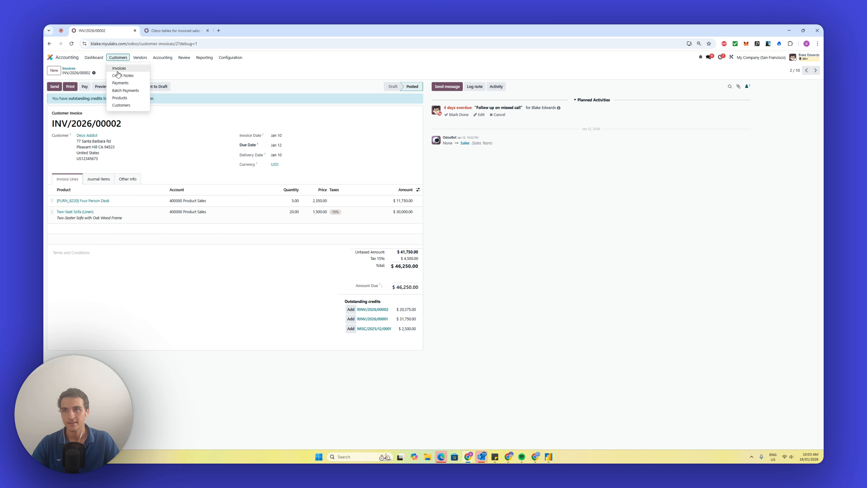
{"action": "left_click", "coordinate": [123, 102]}
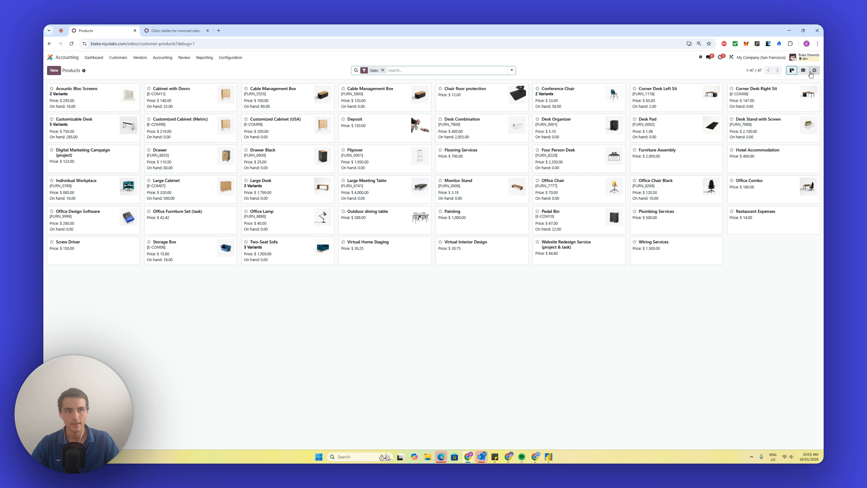
{"action": "left_click", "coordinate": [803, 70]}
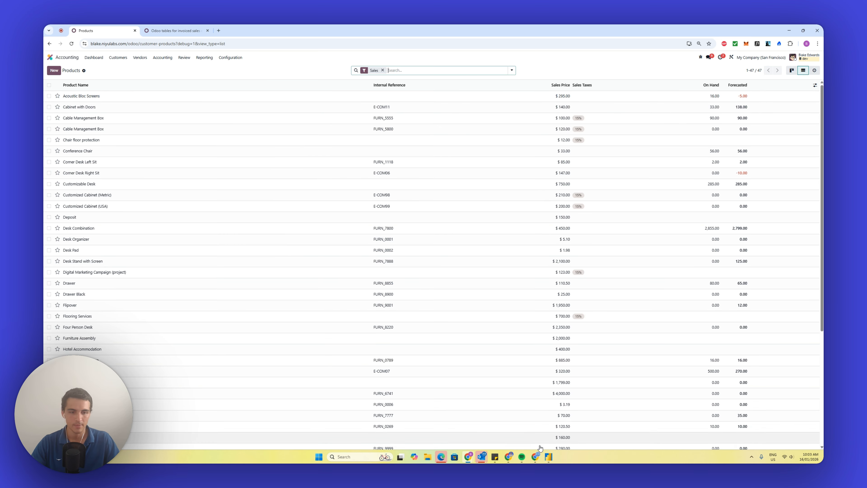
Return to Power Query and compare the Product_template and Product_product queries
{"action": "mouse_move", "coordinate": [552, 454]}
{"action": "left_click", "coordinate": [575, 433]}
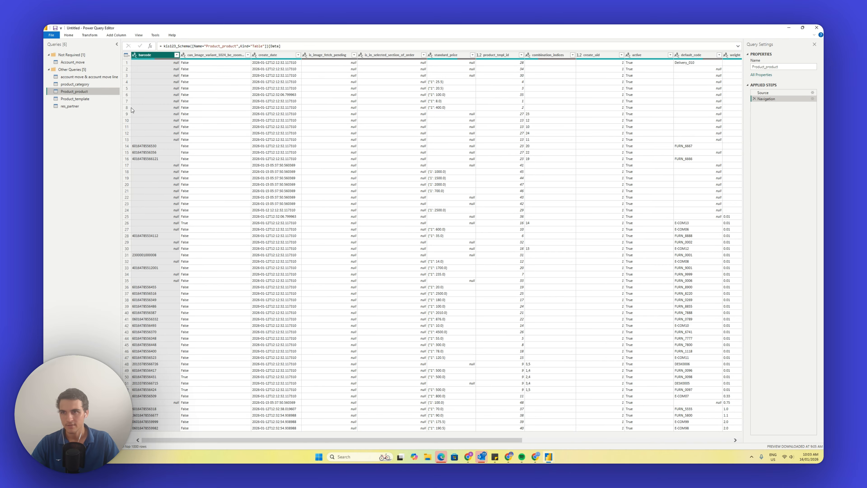
{"action": "left_click", "coordinate": [93, 100]}
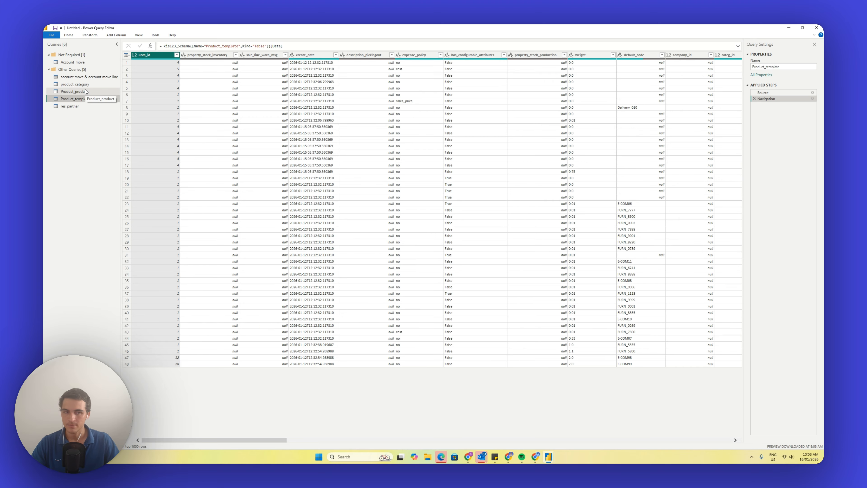
{"action": "left_click", "coordinate": [90, 92]}
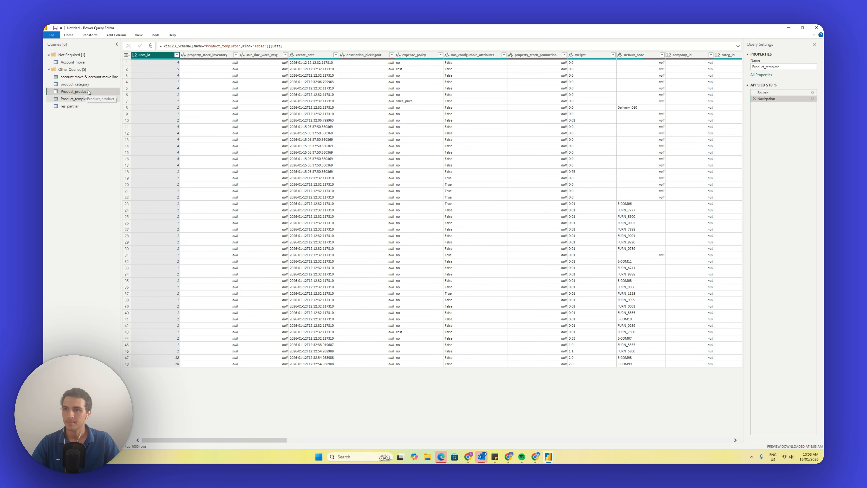
{"action": "left_click_drag", "start_coordinate": [361, 441], "coordinate": [336, 432]}
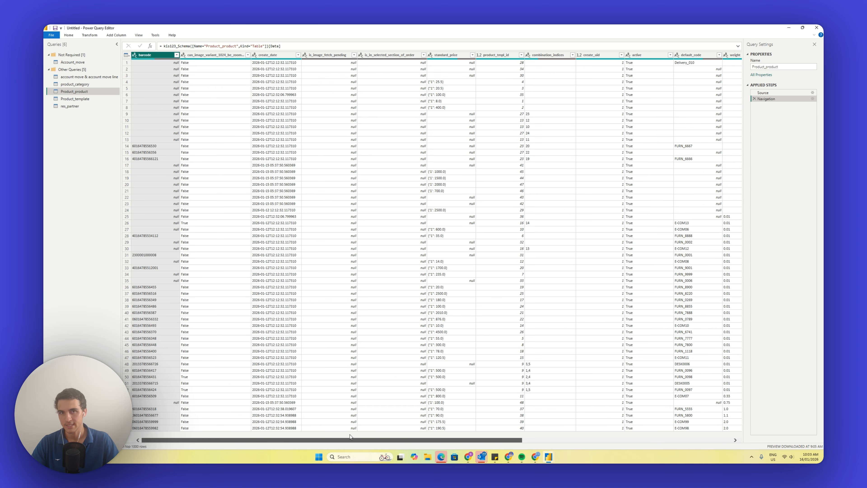
{"action": "left_click_drag", "start_coordinate": [350, 434], "coordinate": [334, 422]}
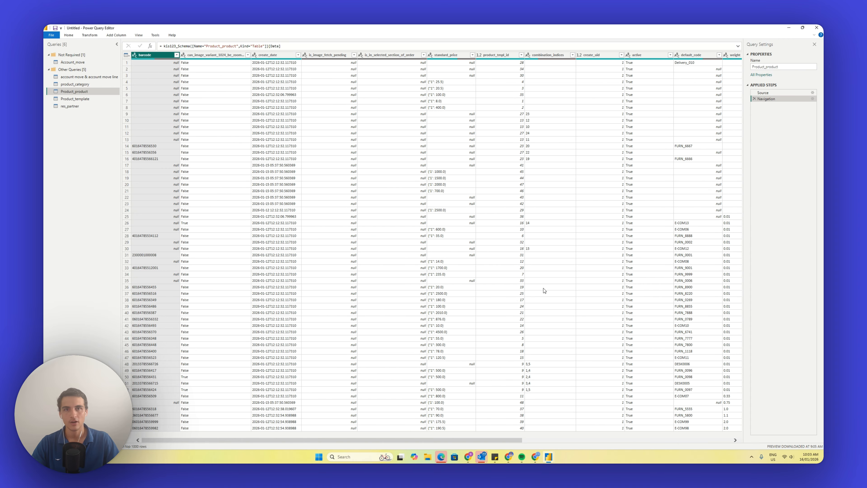
Check the product_tmpl_id column in Product_product and find the matching id column in Product_template
{"action": "left_click", "coordinate": [508, 55]}
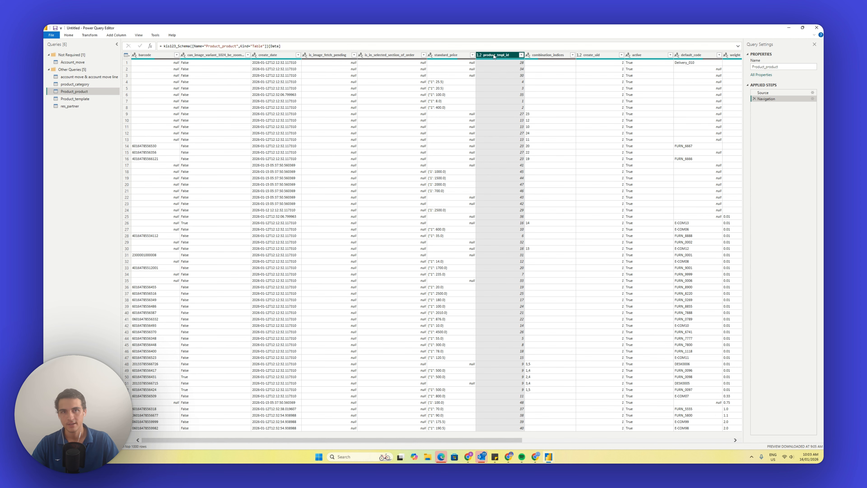
{"action": "left_click", "coordinate": [74, 99]}
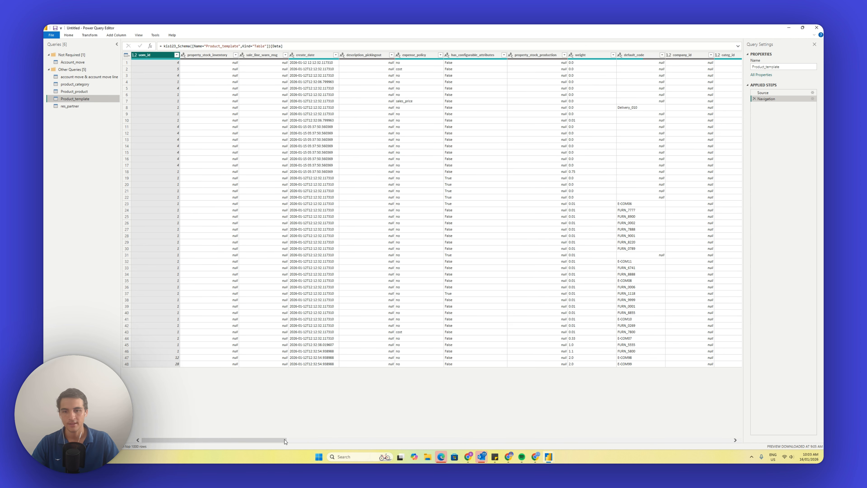
{"action": "left_click_drag", "start_coordinate": [285, 441], "coordinate": [737, 421]}
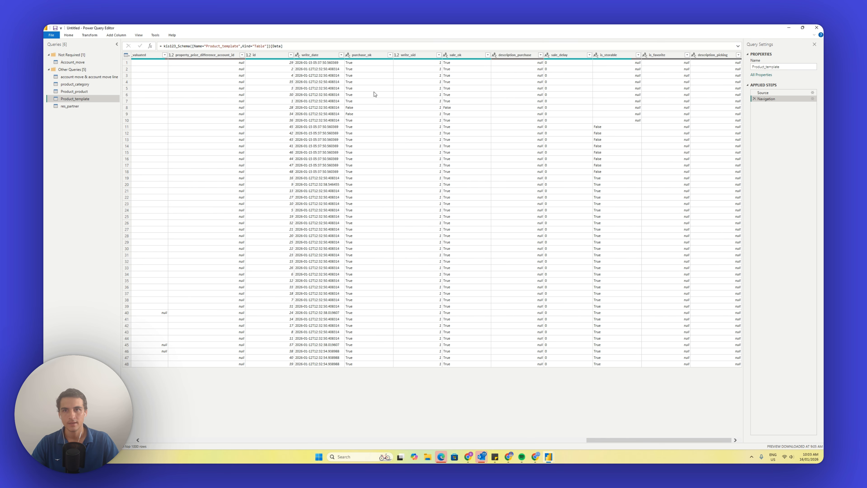
Merge Product_product with Product_template as a left outer join, matching product_tmpl_id to id
{"action": "left_click", "coordinate": [269, 54]}
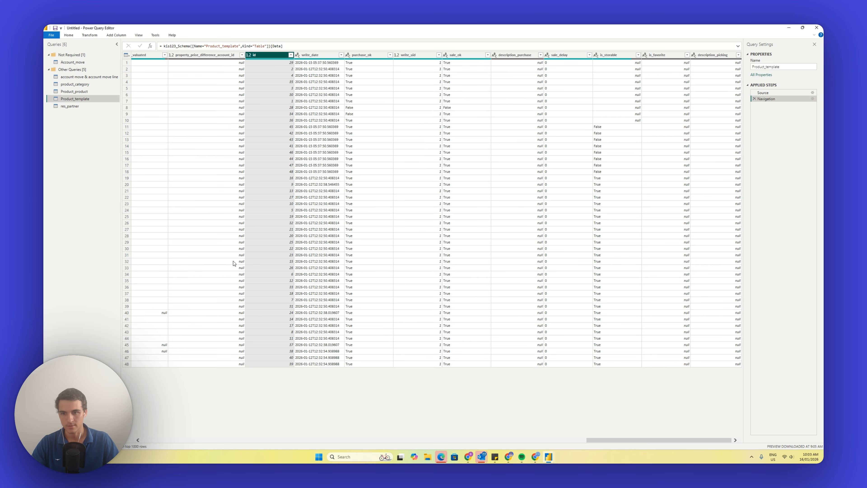
{"action": "left_click", "coordinate": [94, 93]}
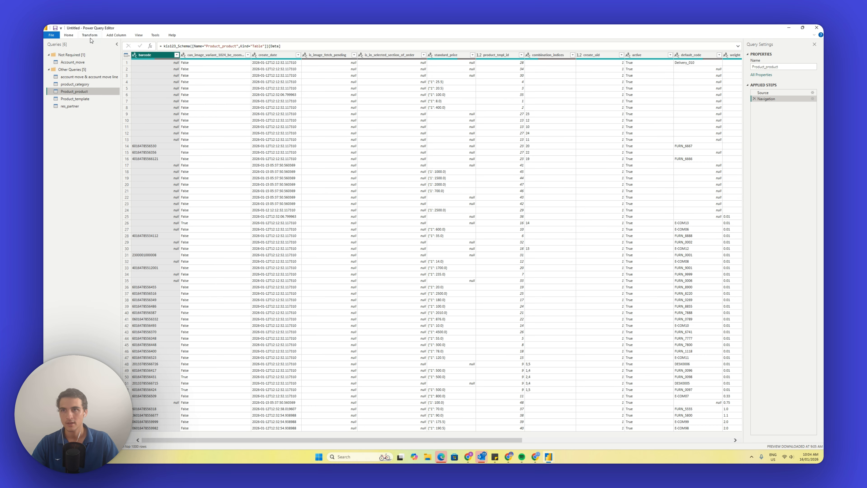
{"action": "left_click", "coordinate": [68, 35]}
{"action": "left_click", "coordinate": [414, 43]}
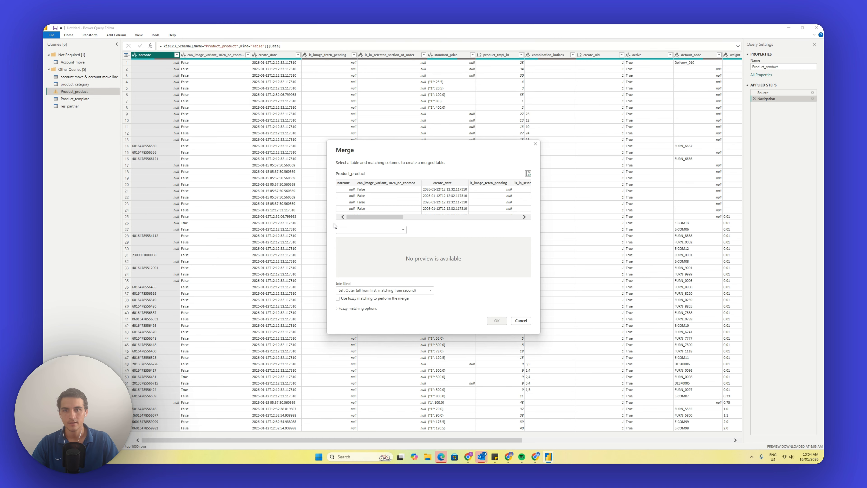
{"action": "left_click", "coordinate": [370, 229]}
{"action": "left_click", "coordinate": [374, 252]}
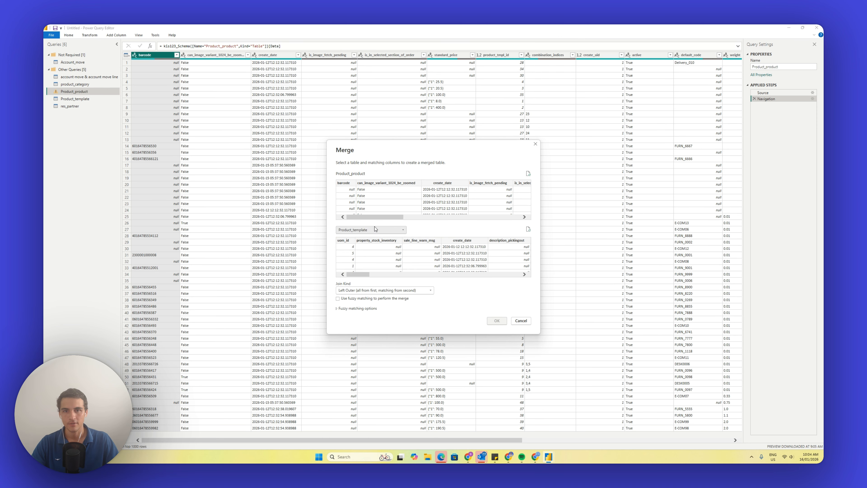
{"action": "left_click_drag", "start_coordinate": [375, 217], "coordinate": [420, 219]}
{"action": "left_click", "coordinate": [451, 196]}
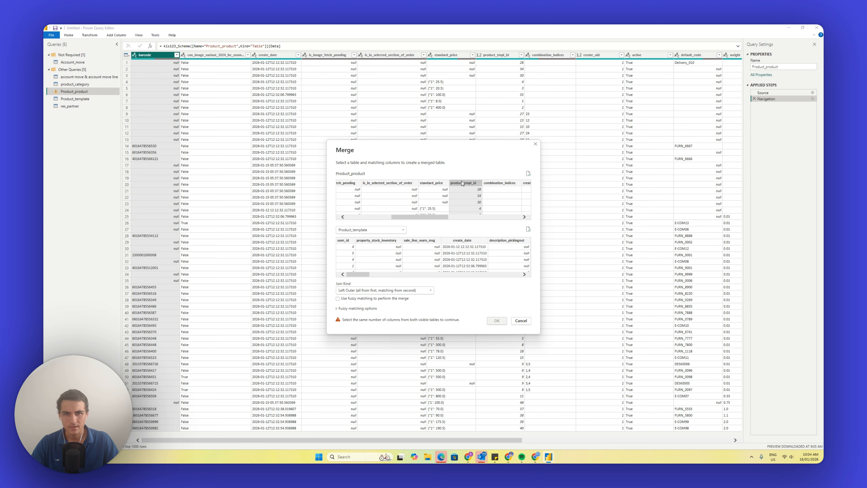
{"action": "left_click_drag", "start_coordinate": [372, 274], "coordinate": [496, 276]}
{"action": "left_click", "coordinate": [380, 240]}
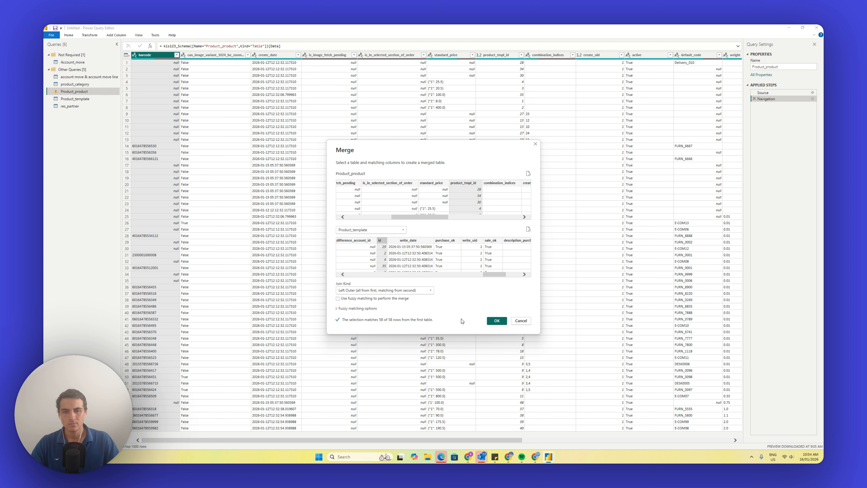
{"action": "left_click", "coordinate": [497, 321]}
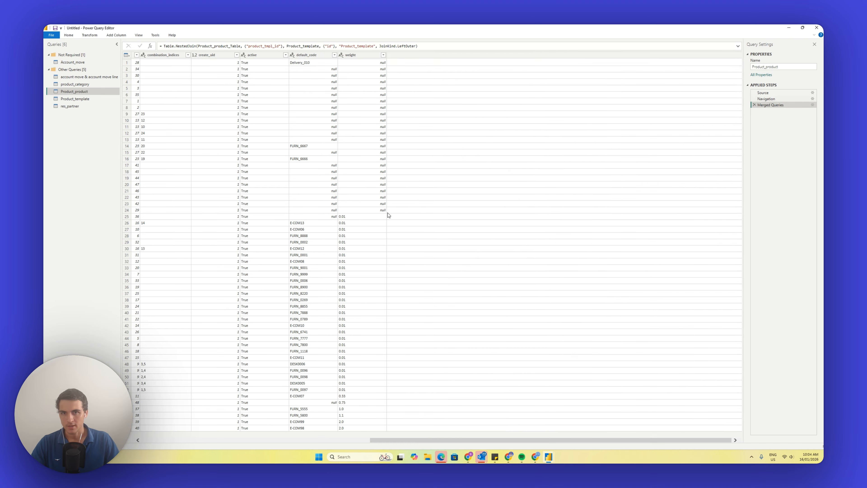
Expand all columns of the merged Product_template table, using the original column name as prefix
{"action": "left_click", "coordinate": [738, 55]}
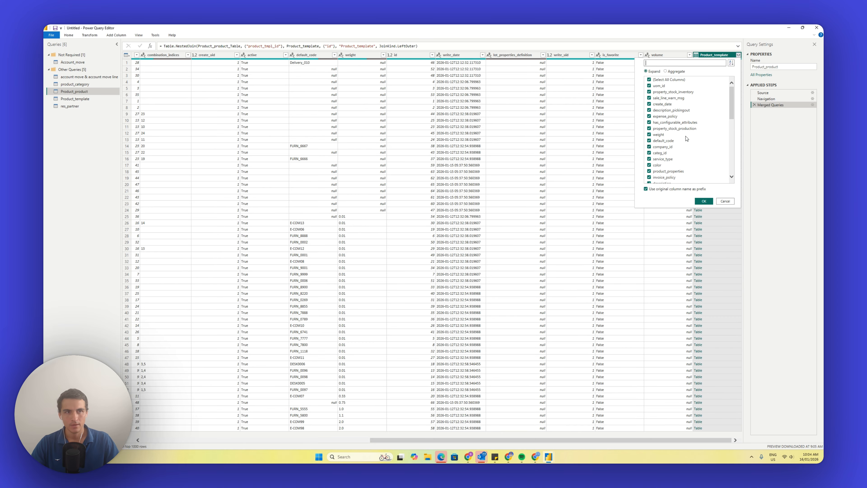
{"action": "scroll", "coordinate": [688, 148], "scroll_direction": "down", "scroll_amount": 5}
{"action": "left_click", "coordinate": [704, 201]}
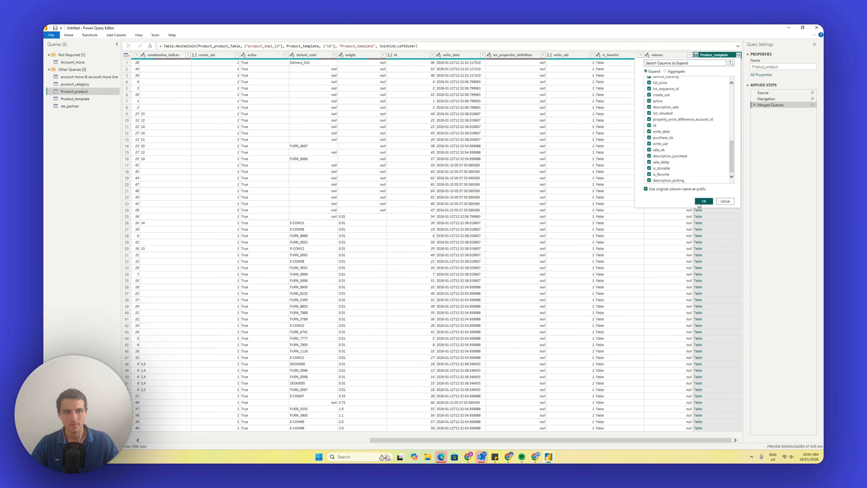
{"action": "left_click_drag", "start_coordinate": [255, 440], "coordinate": [148, 442]}
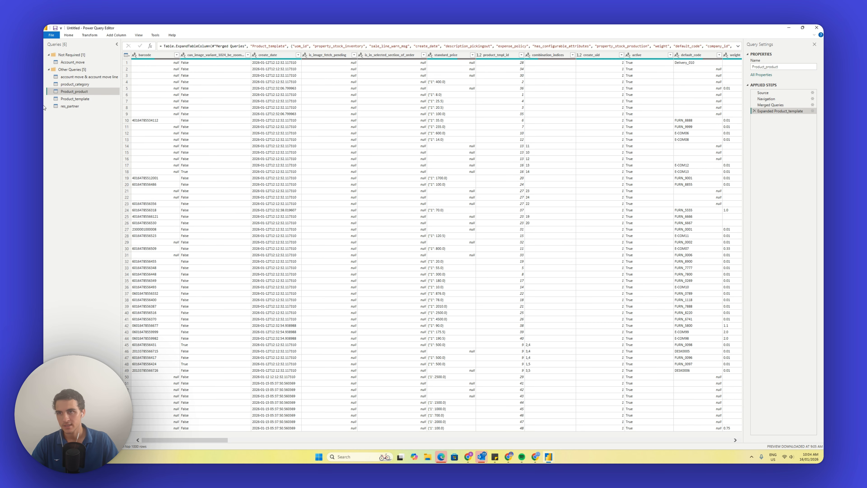
Move the Product_template query into the Not Required group and rename the Product_product query to Product Lookup
{"action": "left_click_drag", "start_coordinate": [85, 99], "coordinate": [83, 64]}
{"action": "left_click", "coordinate": [91, 100]}
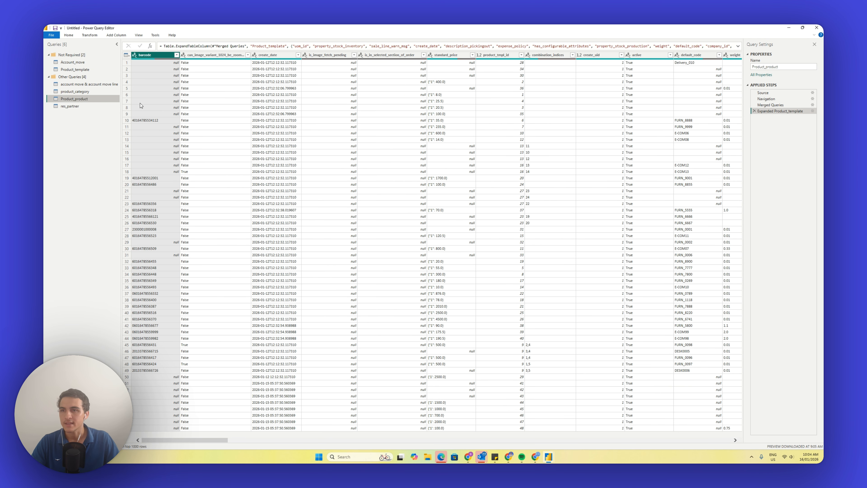
{"action": "double_click", "coordinate": [785, 67]}
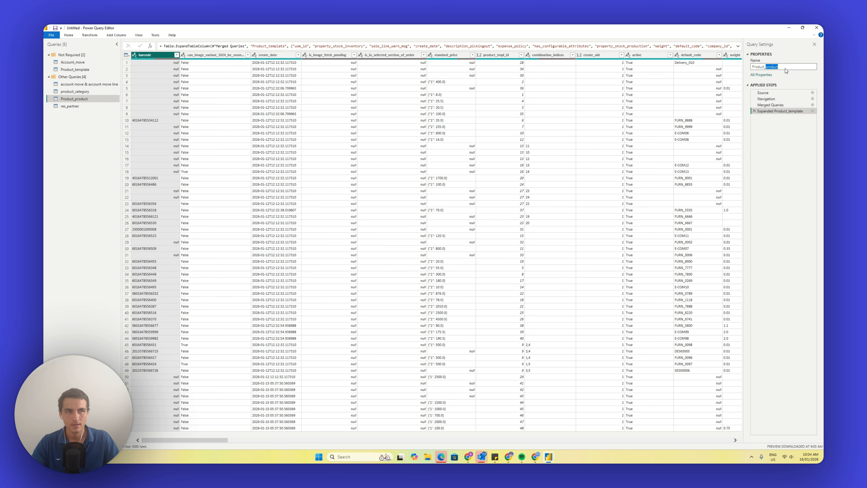
{"action": "left_click", "coordinate": [794, 67]}
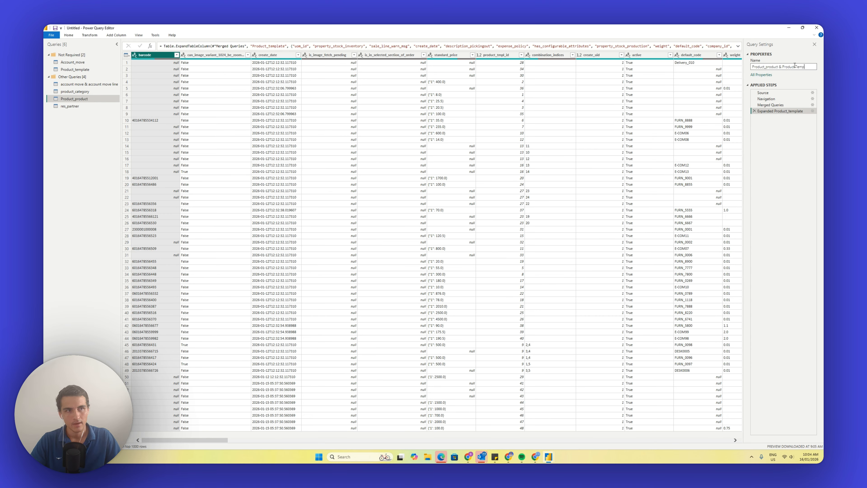
{"action": "key", "text": "ctrl+a"}
{"action": "type", "text": "P"}
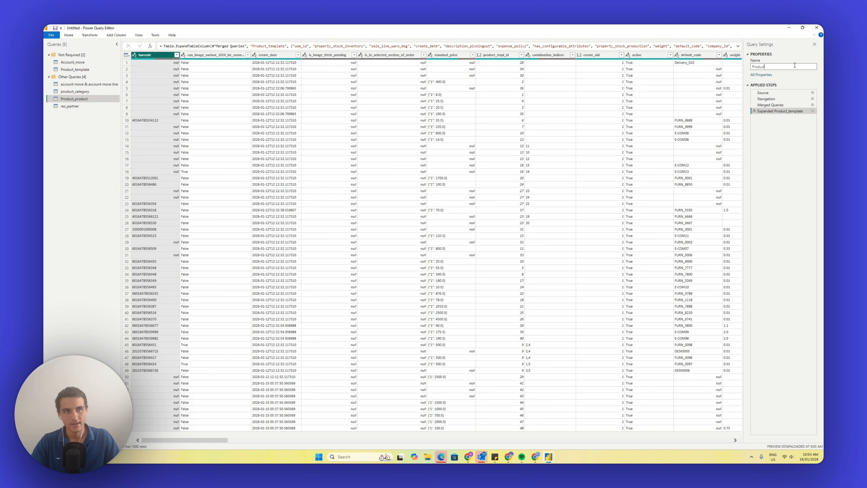
{"action": "type", "text": "roduct Lookup"}
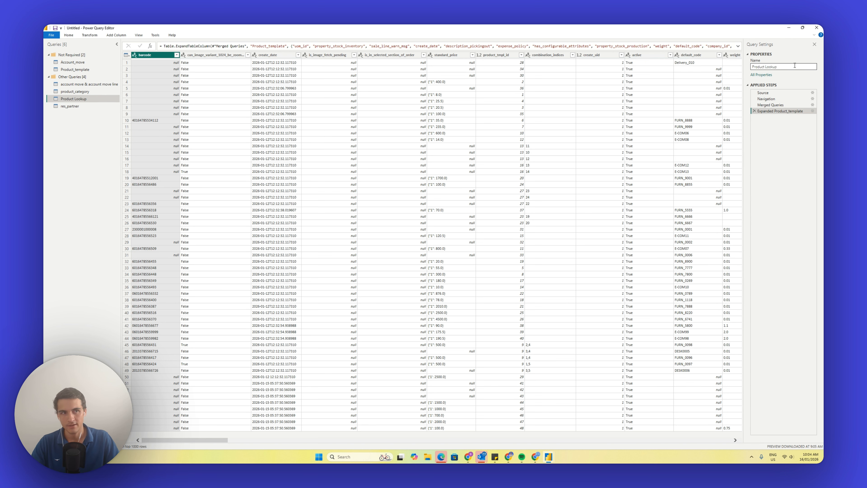
{"action": "key", "text": "Return"}
Rename the account move & account move line query to Invoiced Sales
{"action": "left_click", "coordinate": [90, 86]}
{"action": "left_click", "coordinate": [783, 67]}
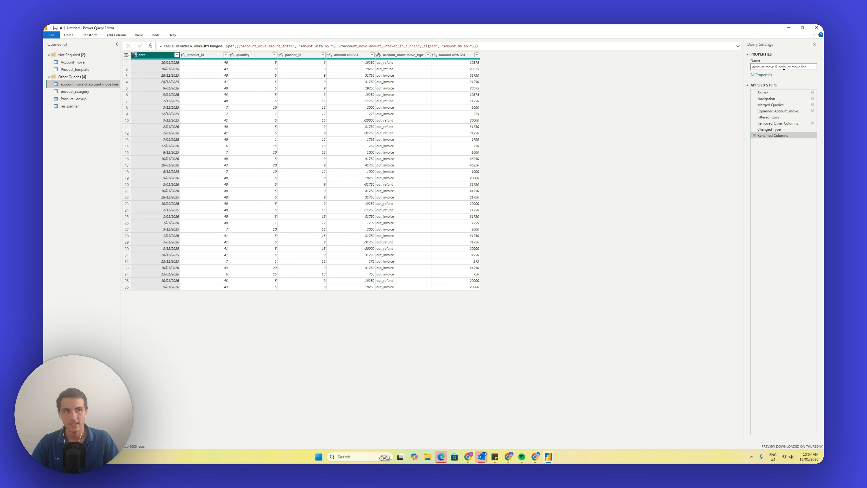
{"action": "key", "text": "ctrl+a"}
{"action": "type", "text": "In"}
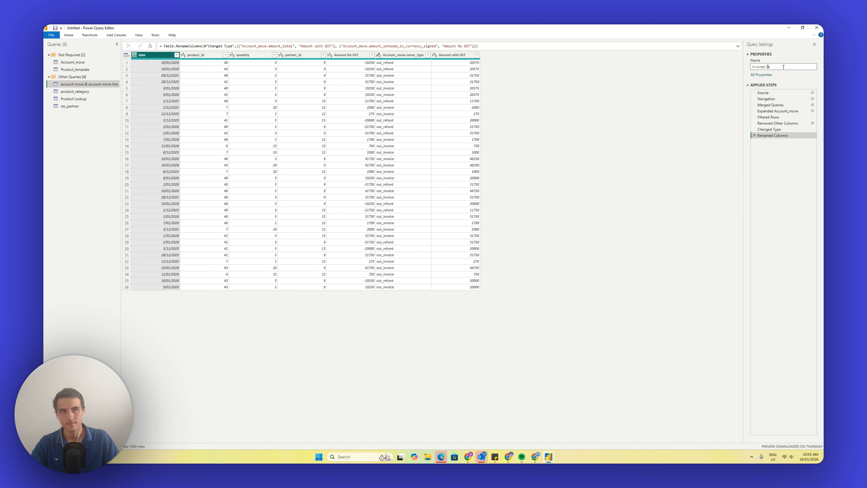
{"action": "key", "text": "Return"}
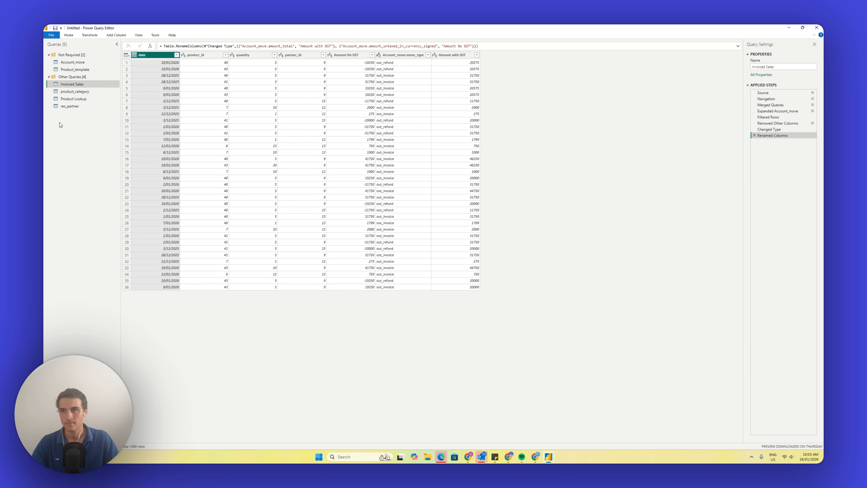
Open the Product Lookup query, then switch to Odoo and show the customer products in list view
{"action": "left_click", "coordinate": [79, 99]}
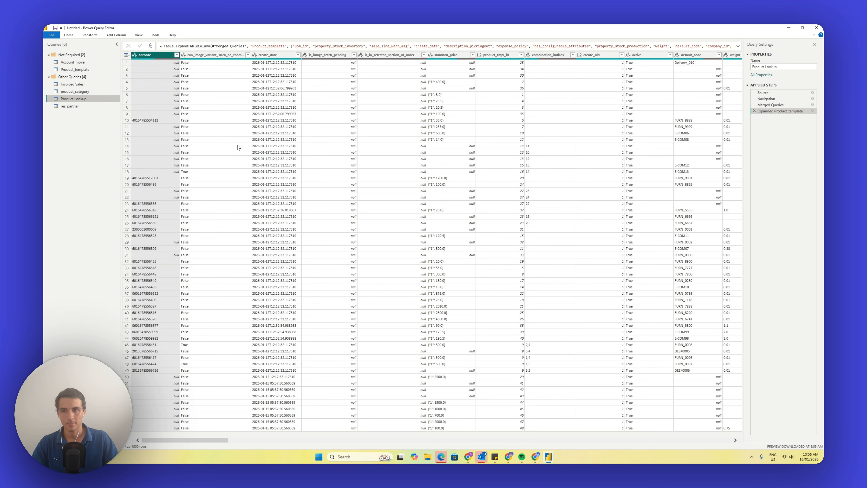
{"action": "left_click", "coordinate": [467, 456]}
{"action": "left_click", "coordinate": [449, 432]}
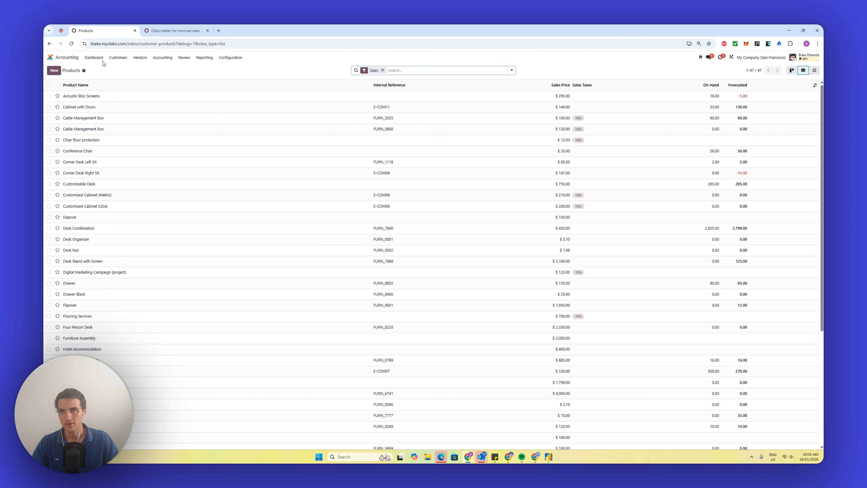
{"action": "left_click", "coordinate": [121, 58]}
{"action": "left_click", "coordinate": [128, 99]}
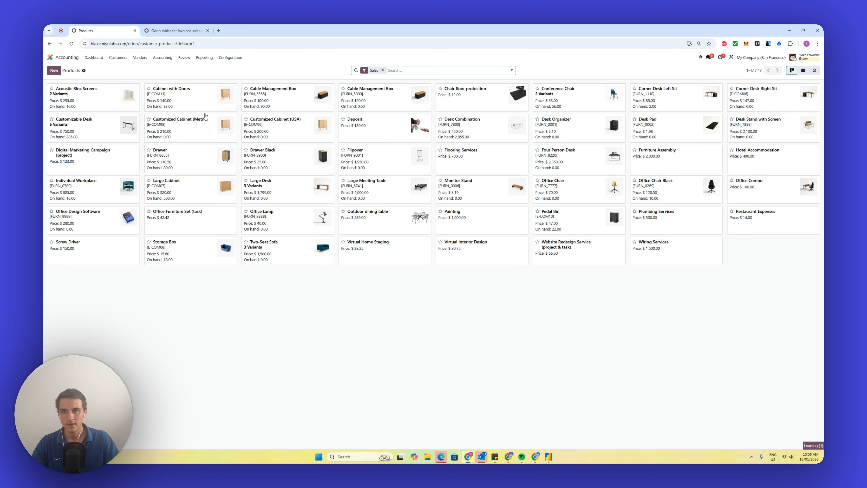
{"action": "left_click", "coordinate": [802, 70]}
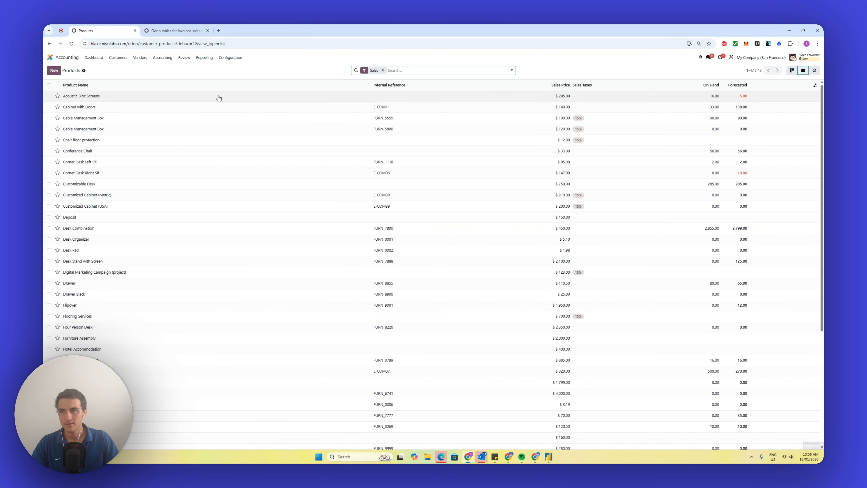
{"action": "mouse_move", "coordinate": [159, 85]}
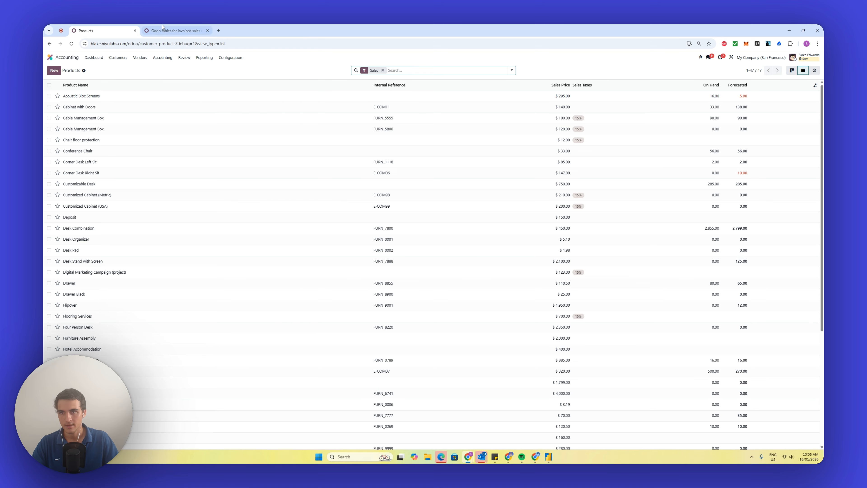
Add a Products list to the invoiced sales to-do note in Odoo, with the bullets Product Name and Product Desc
{"action": "left_click", "coordinate": [171, 31]}
{"action": "key", "text": "Return"}
{"action": "type", "text": "Pro"}
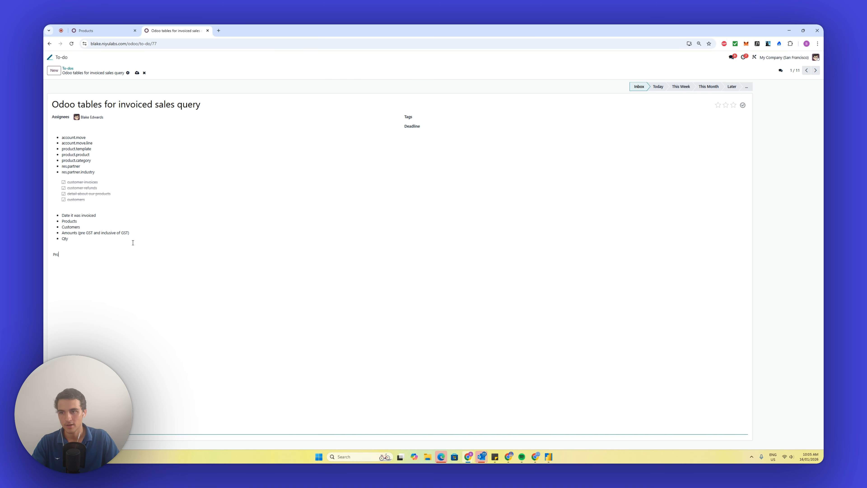
{"action": "type", "text": "ducts"}
{"action": "key", "text": "Return"}
{"action": "type", "text": "-"}
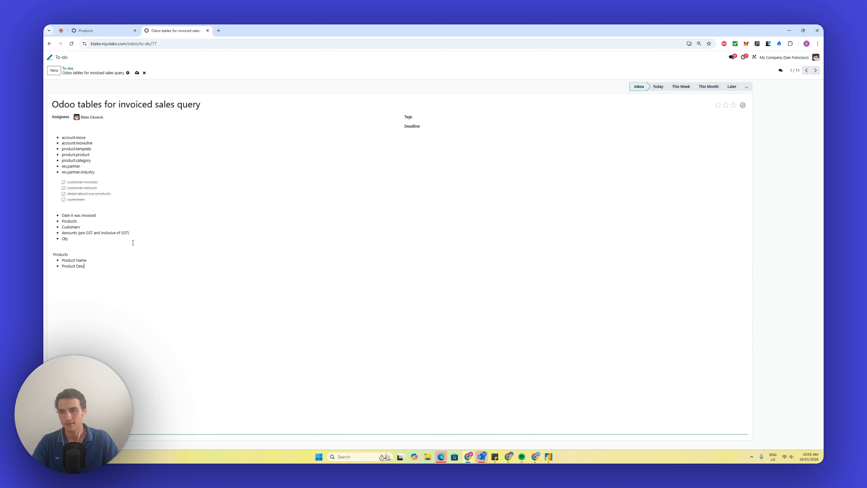
Check the product list columns in Odoo, then open Acoustic Bloc Screens and inspect the Category field details
{"action": "left_click", "coordinate": [70, 29]}
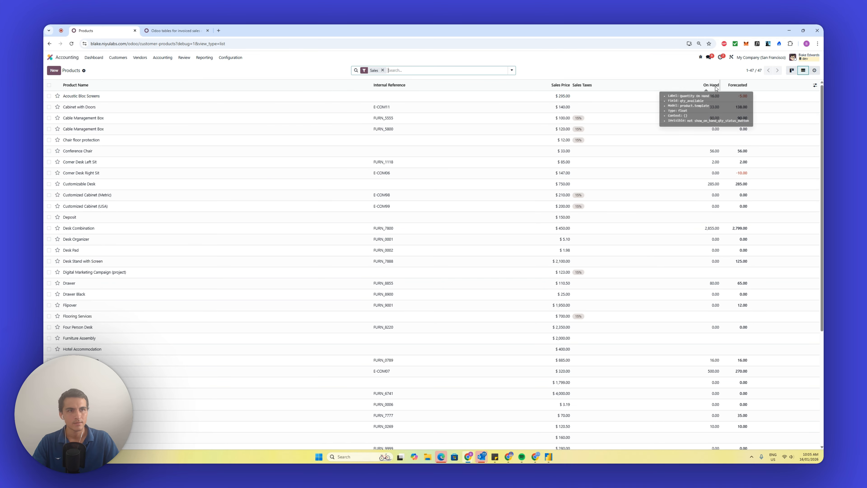
{"action": "mouse_move", "coordinate": [622, 86]}
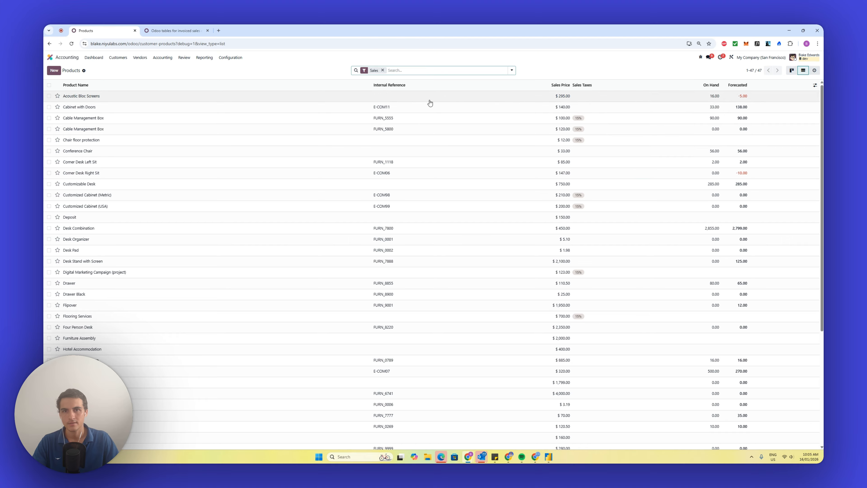
{"action": "left_click", "coordinate": [180, 96]}
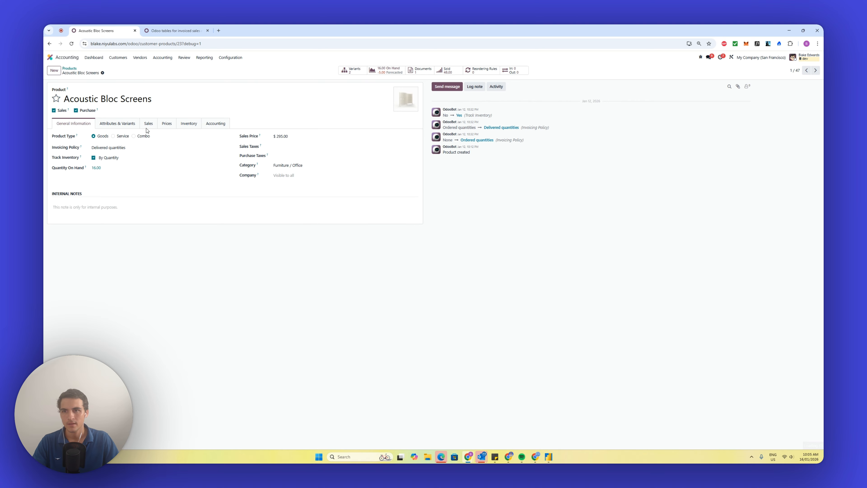
{"action": "mouse_move", "coordinate": [257, 165]}
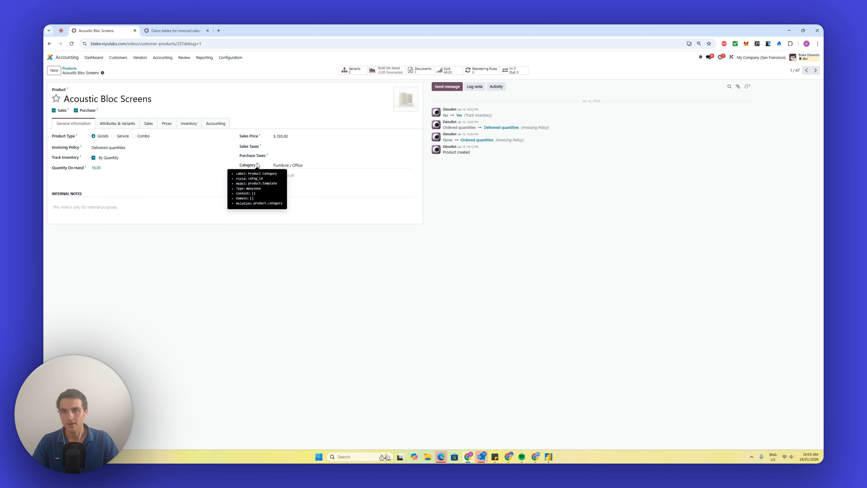
{"action": "key", "text": "alt+Tab"}
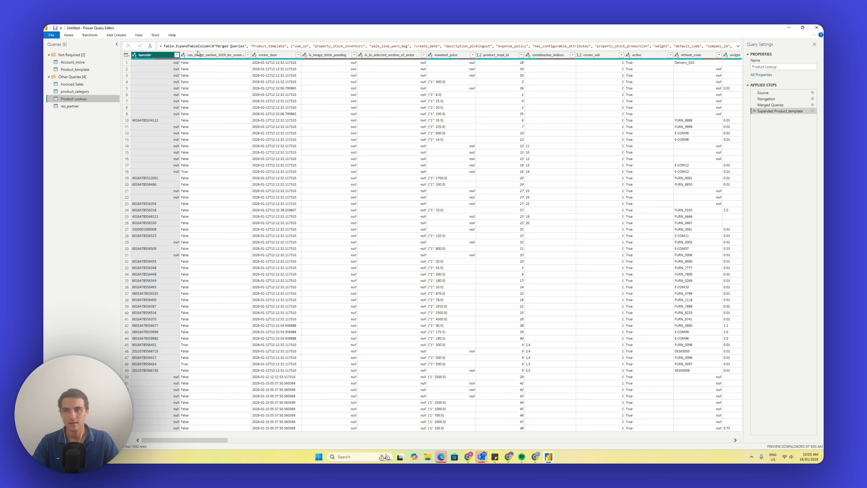
{"action": "left_click", "coordinate": [68, 35]}
{"action": "left_click", "coordinate": [243, 55]}
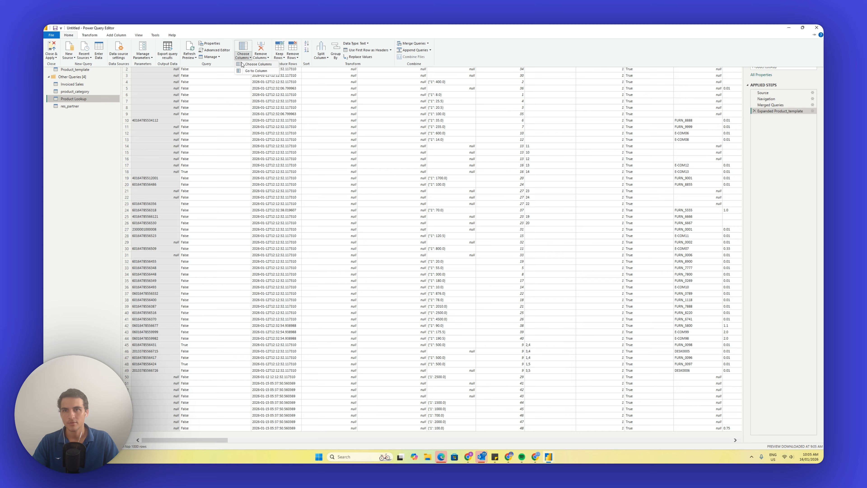
{"action": "left_click", "coordinate": [256, 64]}
{"action": "mouse_move", "coordinate": [468, 455]}
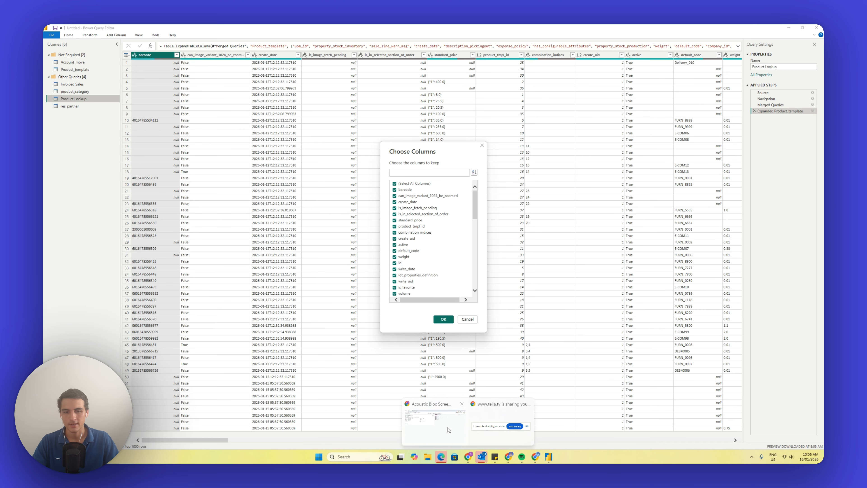
{"action": "left_click", "coordinate": [466, 320]}
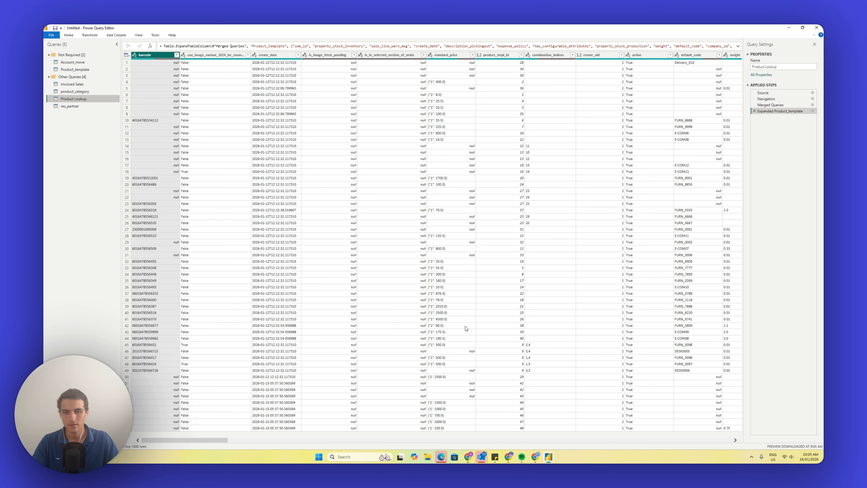
Return to Acoustic Bloc Screens in Odoo and review its attributes and variants, sales and general information
{"action": "left_click", "coordinate": [441, 432]}
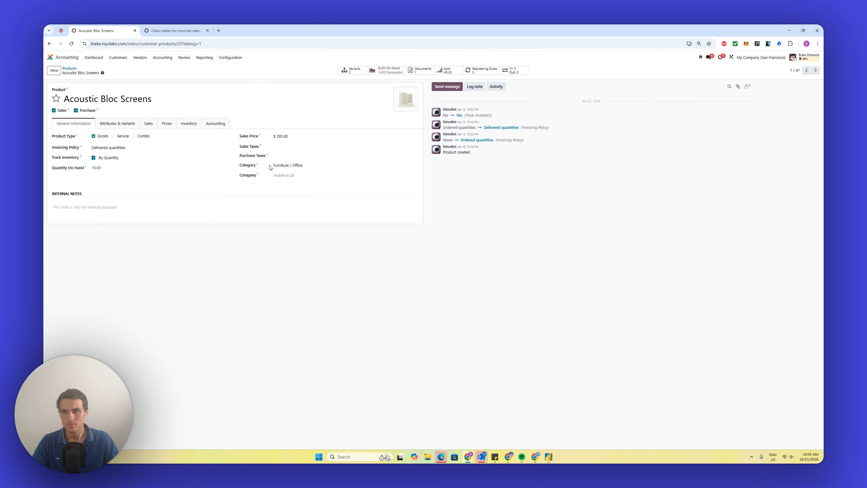
{"action": "left_click", "coordinate": [120, 125]}
{"action": "left_click", "coordinate": [155, 125]}
{"action": "left_click", "coordinate": [125, 127]}
{"action": "left_click", "coordinate": [59, 120]}
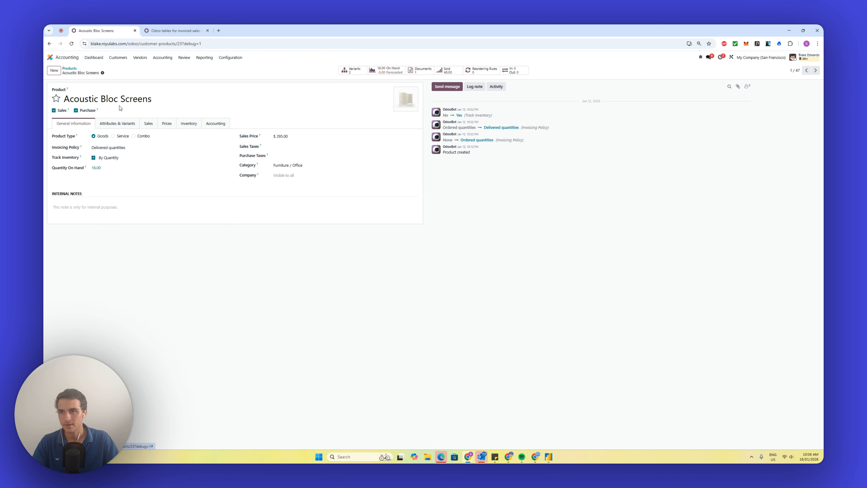
Check the Product and Internal Reference field details in Odoo, then in Power Query mark only Product_template.default_code to keep in Product Lookup
{"action": "mouse_move", "coordinate": [68, 90]}
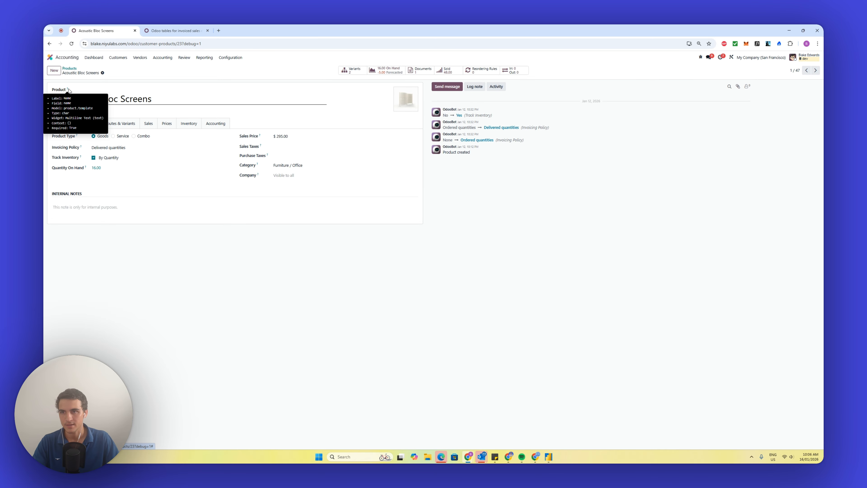
{"action": "left_click", "coordinate": [49, 43]}
{"action": "mouse_move", "coordinate": [431, 86]}
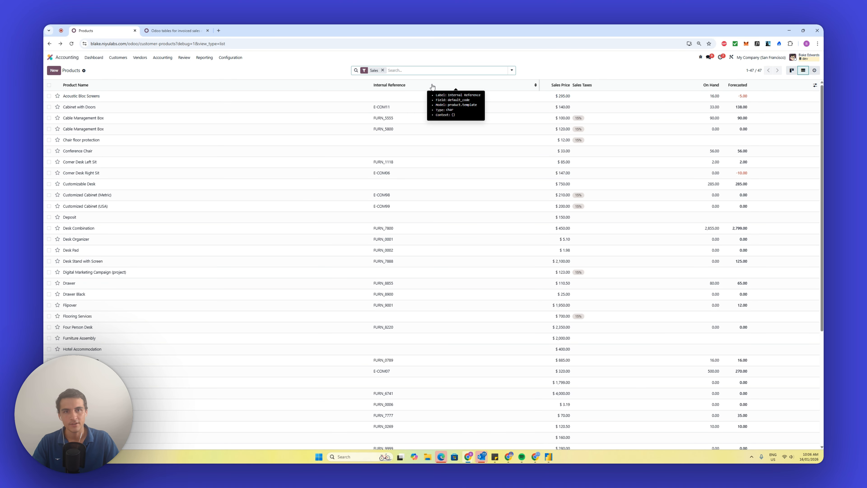
{"action": "key", "text": "alt+Tab"}
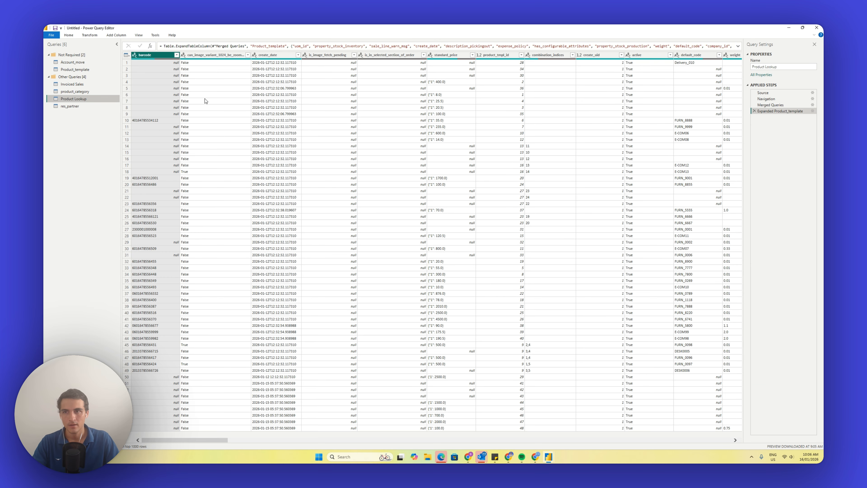
{"action": "left_click", "coordinate": [70, 35]}
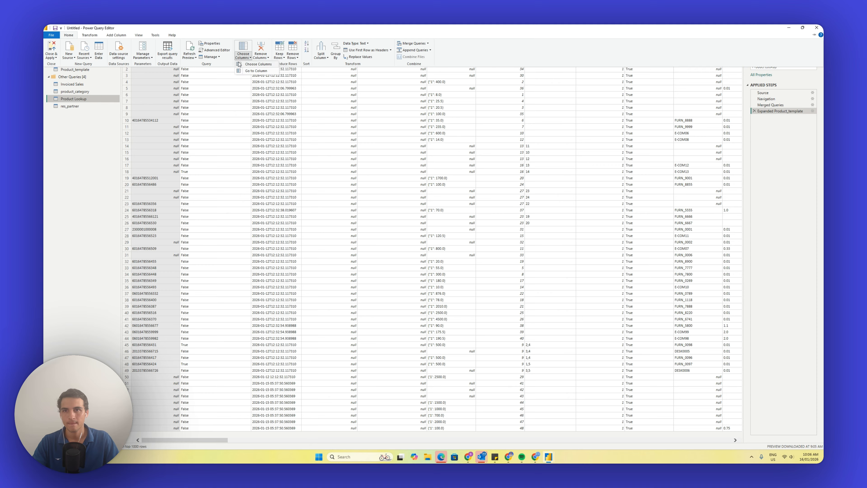
{"action": "left_click", "coordinate": [411, 173]}
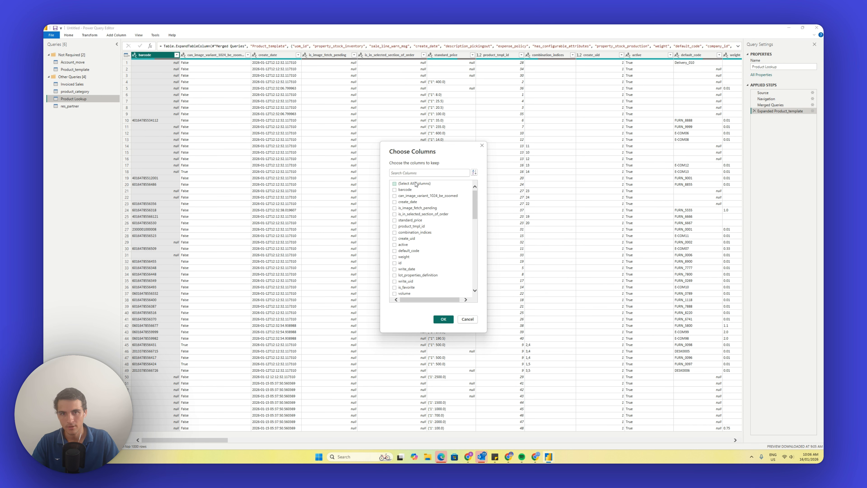
{"action": "type", "text": "default"}
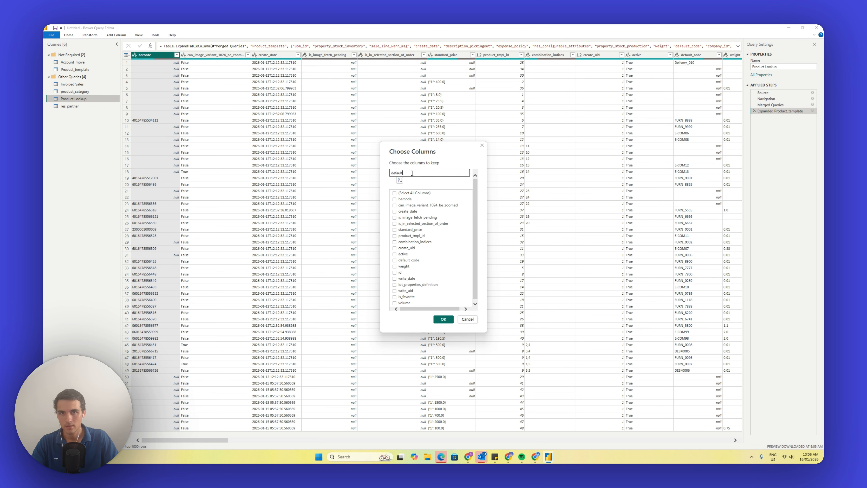
{"action": "type", "text": "_code"}
{"action": "left_click", "coordinate": [409, 205]}
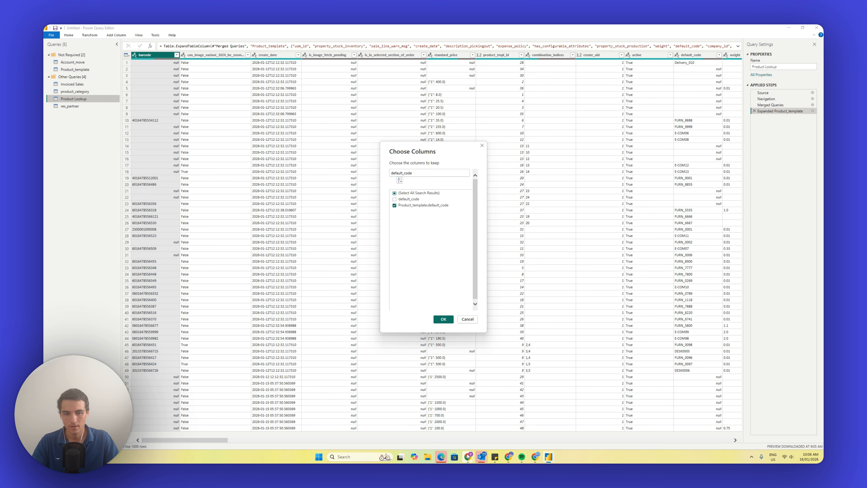
Add Product_template.name to the columns to keep in the Product Lookup query
{"action": "double_click", "coordinate": [419, 173]}
{"action": "type", "text": "name"}
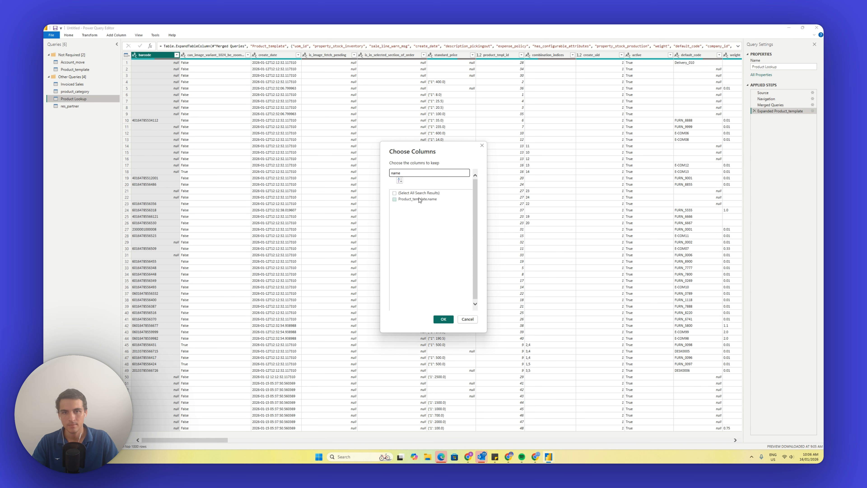
{"action": "left_click", "coordinate": [419, 200]}
{"action": "double_click", "coordinate": [415, 173]}
{"action": "key", "text": "BackSpace"}
{"action": "scroll", "coordinate": [433, 213], "scroll_direction": "down", "scroll_amount": 5}
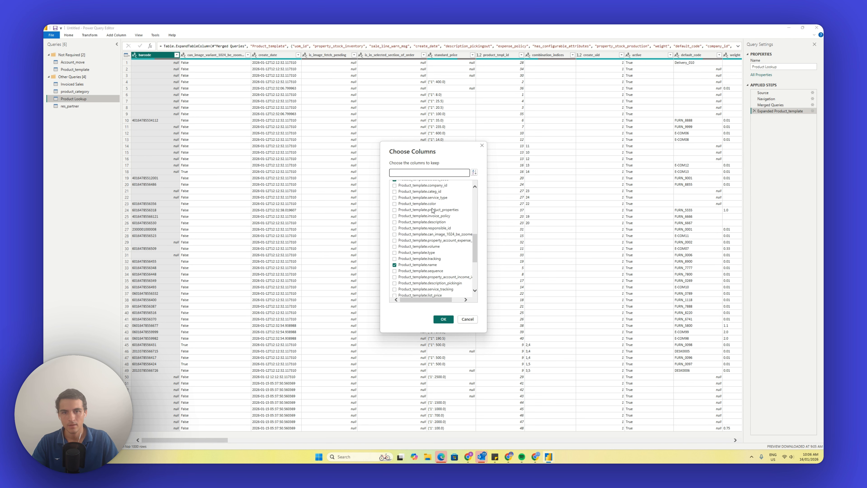
{"action": "scroll", "coordinate": [433, 210], "scroll_direction": "up", "scroll_amount": 8}
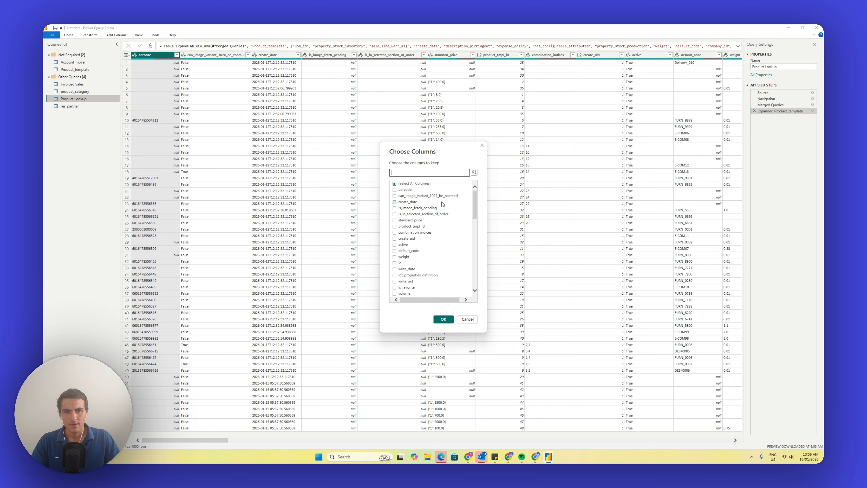
Check the Category field details of Chair floor protection in Odoo, then add Product_template.categ_id to the columns to keep in Power Query
{"action": "left_click", "coordinate": [438, 422]}
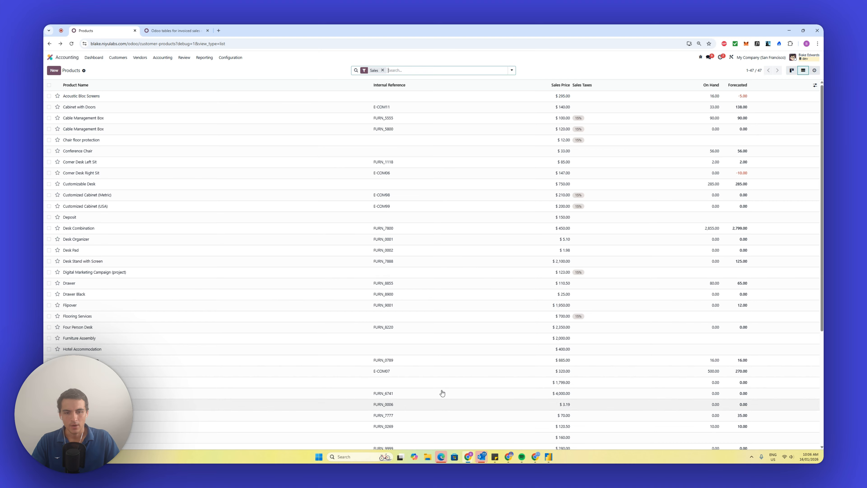
{"action": "left_click", "coordinate": [238, 139]}
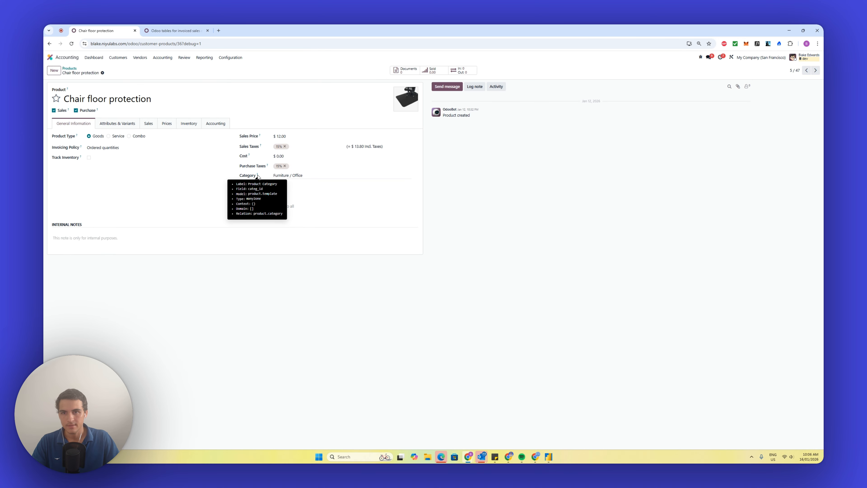
{"action": "key", "text": "alt+Tab"}
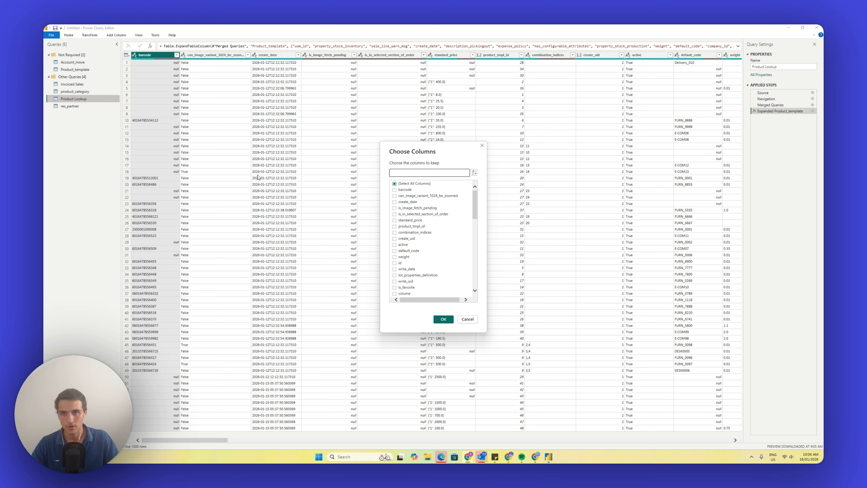
{"action": "type", "text": "categ"}
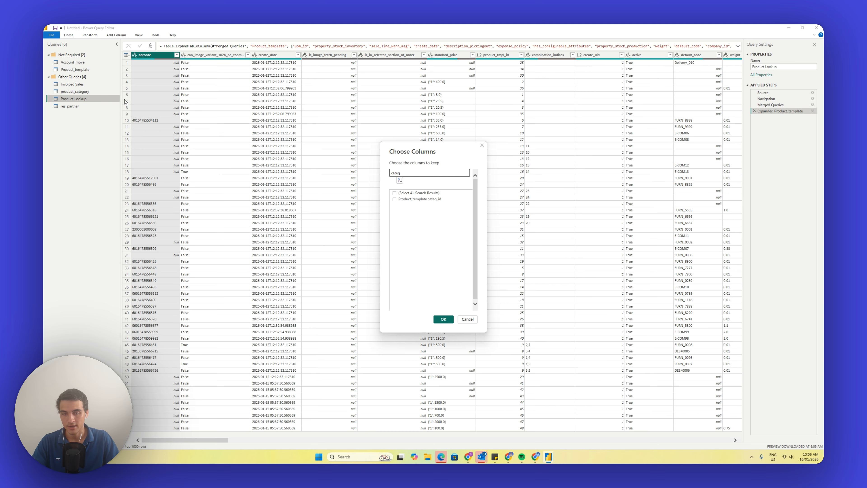
{"action": "left_click", "coordinate": [414, 199]}
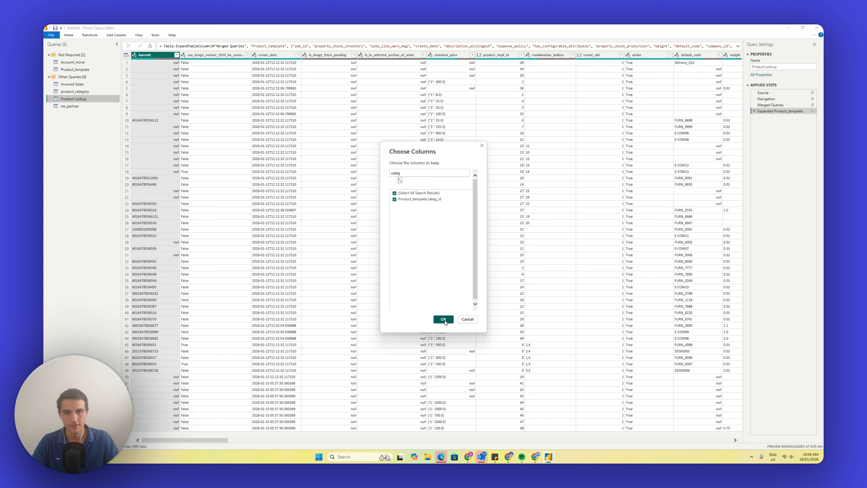
{"action": "double_click", "coordinate": [420, 174]}
{"action": "key", "text": "BackSpace"}
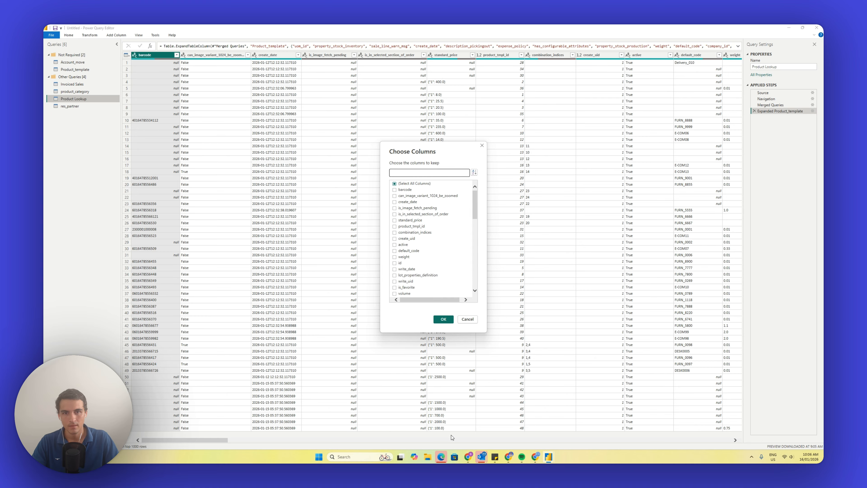
Add Product_template.active to the columns to keep, leaving the plain active column unselected
{"action": "scroll", "coordinate": [441, 264], "scroll_direction": "down", "scroll_amount": 15}
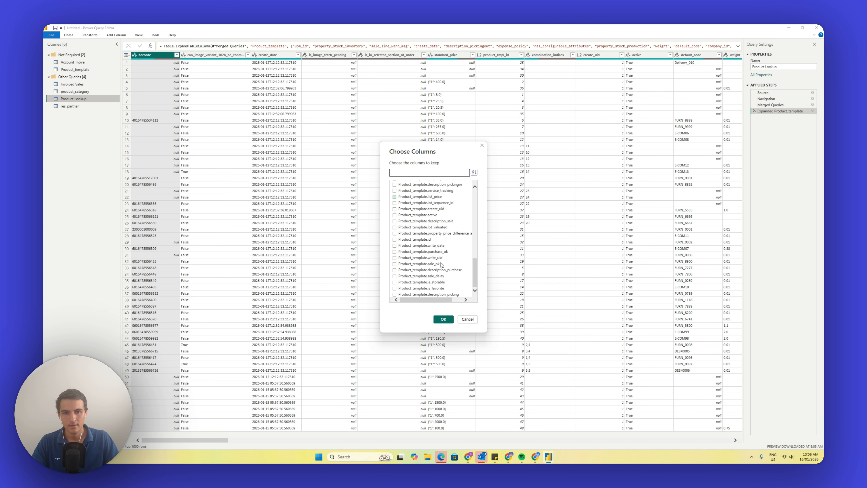
{"action": "type", "text": "activ"}
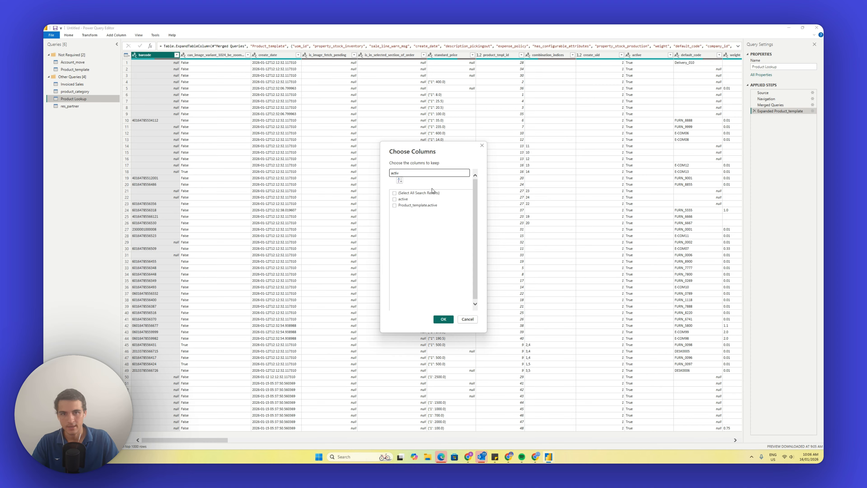
{"action": "left_click", "coordinate": [407, 199]}
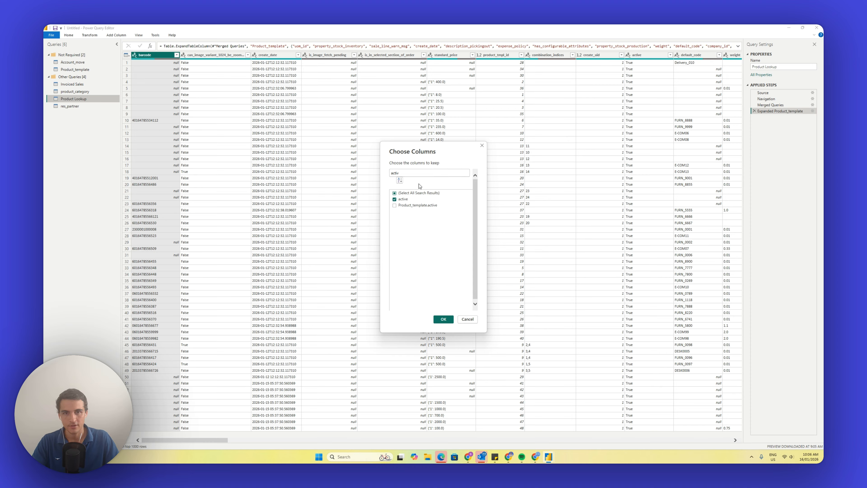
{"action": "left_click", "coordinate": [409, 206]}
{"action": "left_click", "coordinate": [409, 198]}
{"action": "double_click", "coordinate": [413, 172]}
{"action": "key", "text": "BackSpace"}
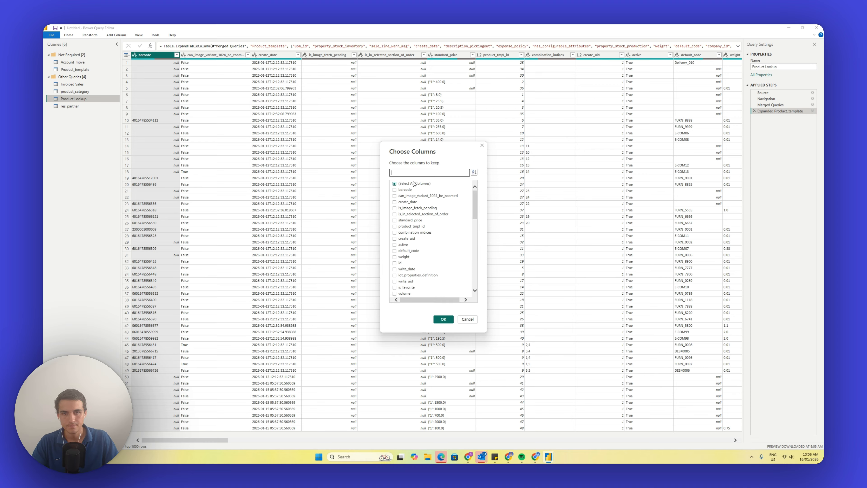
Review the column list and apply the selection of columns to keep in Product Lookup
{"action": "scroll", "coordinate": [424, 219], "scroll_direction": "down", "scroll_amount": 15}
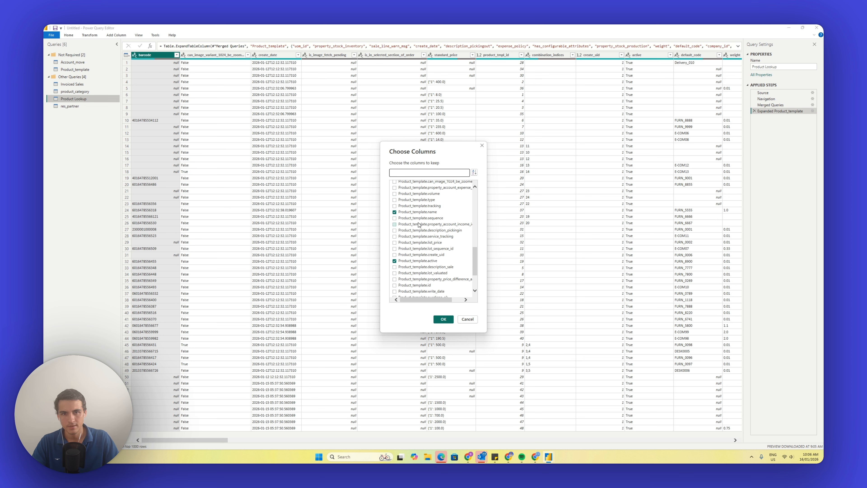
{"action": "scroll", "coordinate": [423, 246], "scroll_direction": "up", "scroll_amount": 2}
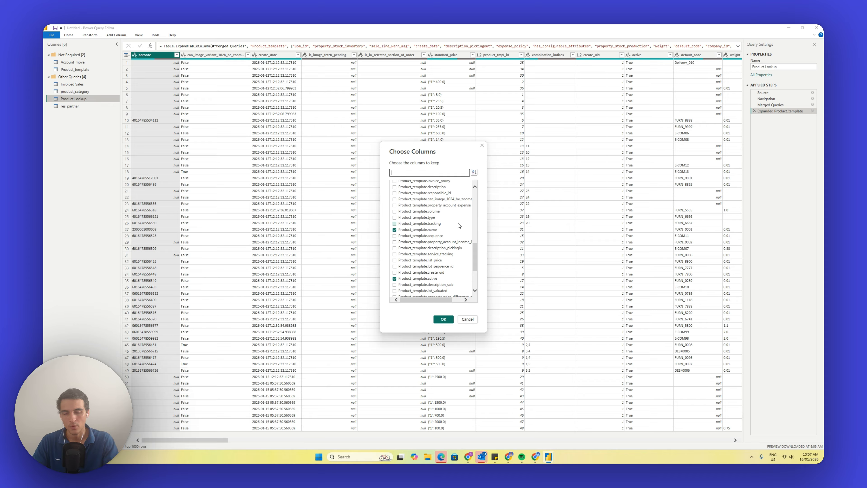
{"action": "scroll", "coordinate": [459, 225], "scroll_direction": "down", "scroll_amount": 3}
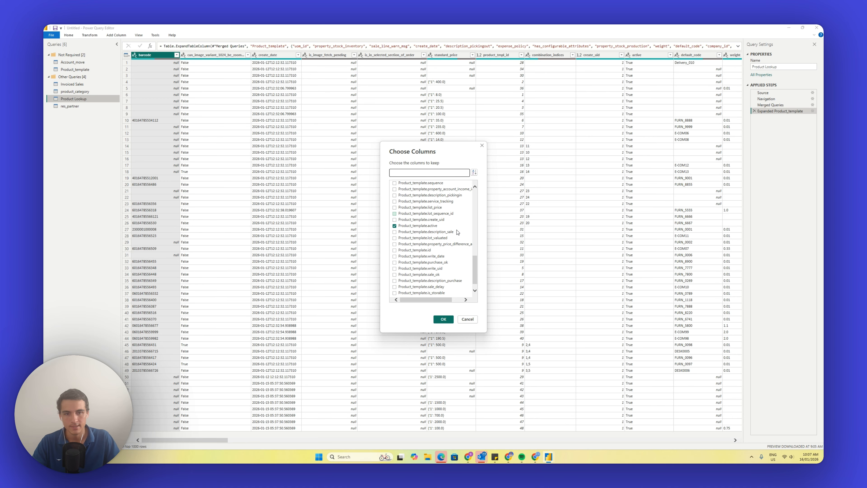
{"action": "scroll", "coordinate": [453, 249], "scroll_direction": "up", "scroll_amount": 10}
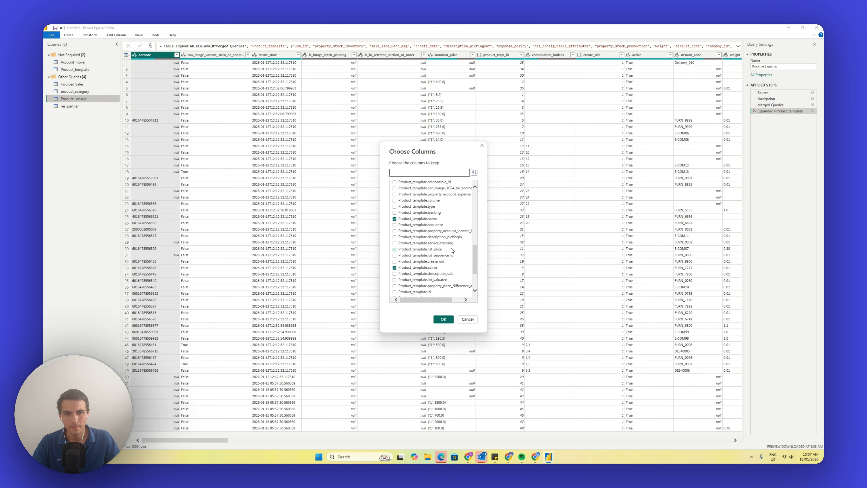
{"action": "scroll", "coordinate": [451, 250], "scroll_direction": "up", "scroll_amount": 1}
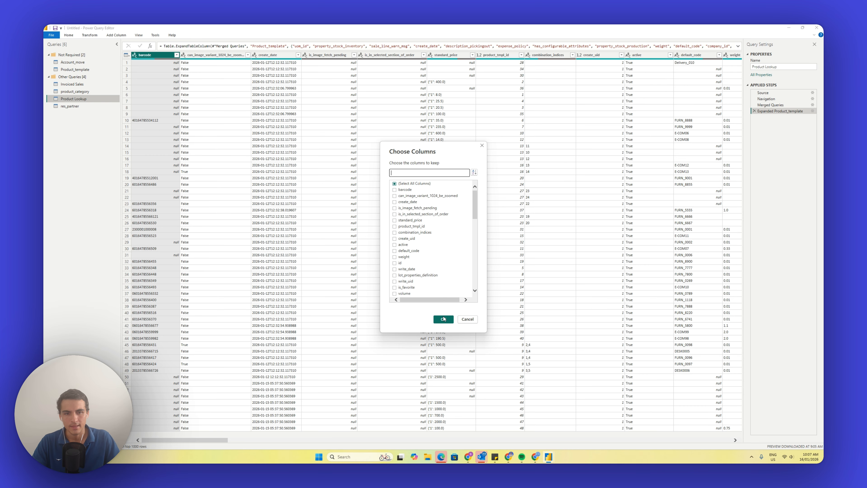
{"action": "left_click", "coordinate": [443, 319]}
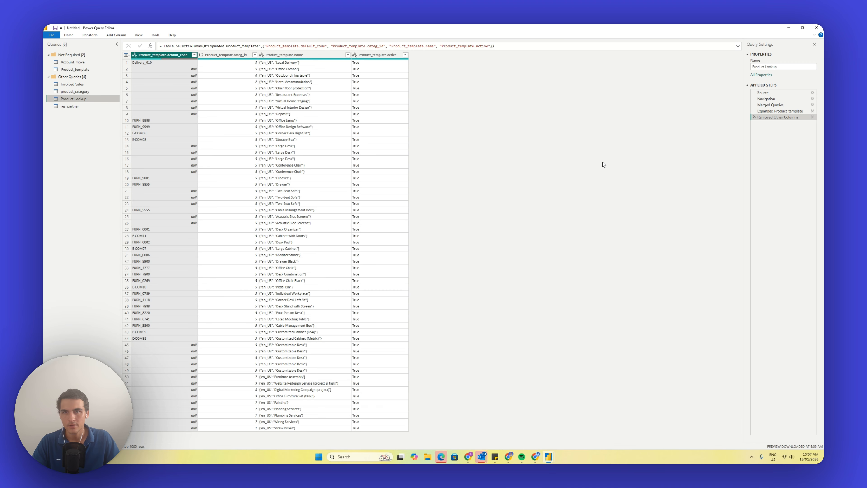
Edit the Removed Other Columns step of Product Lookup to also keep the id column
{"action": "left_click", "coordinate": [812, 117]}
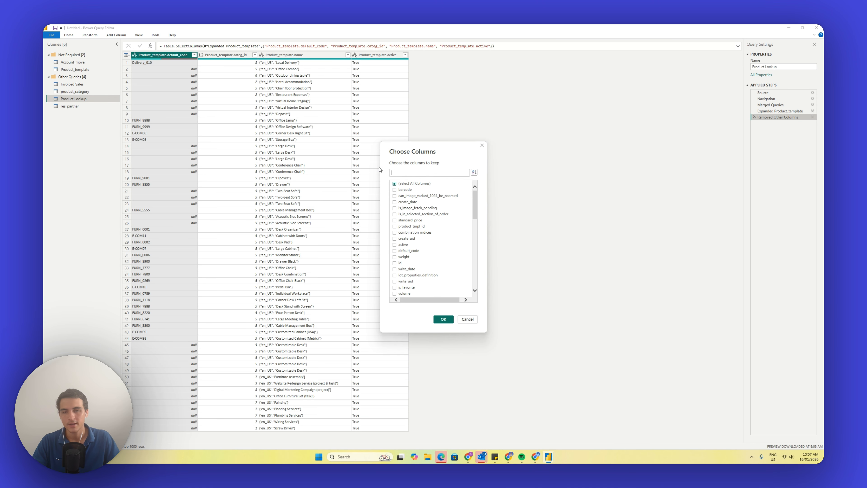
{"action": "left_click", "coordinate": [419, 173]}
{"action": "type", "text": "produc"}
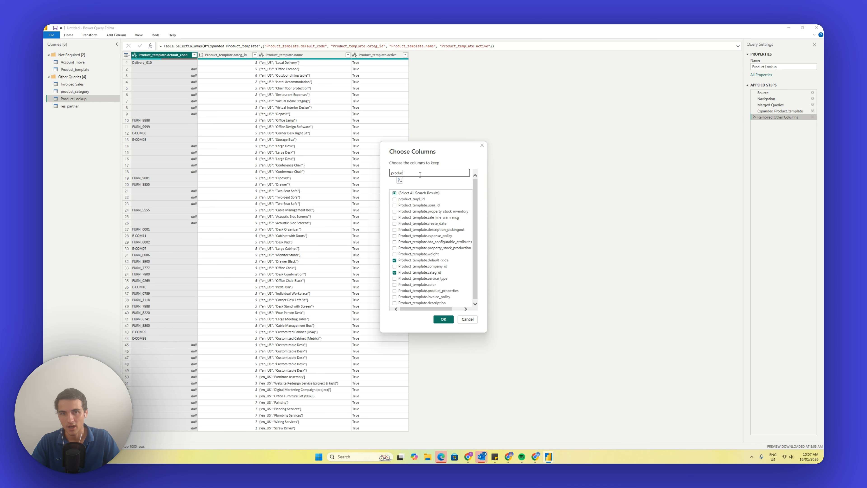
{"action": "type", "text": "tid"}
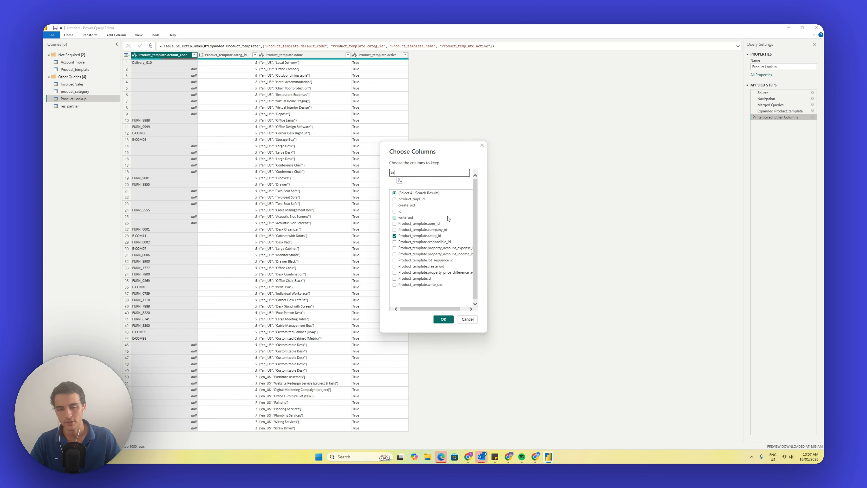
{"action": "left_click", "coordinate": [400, 213]}
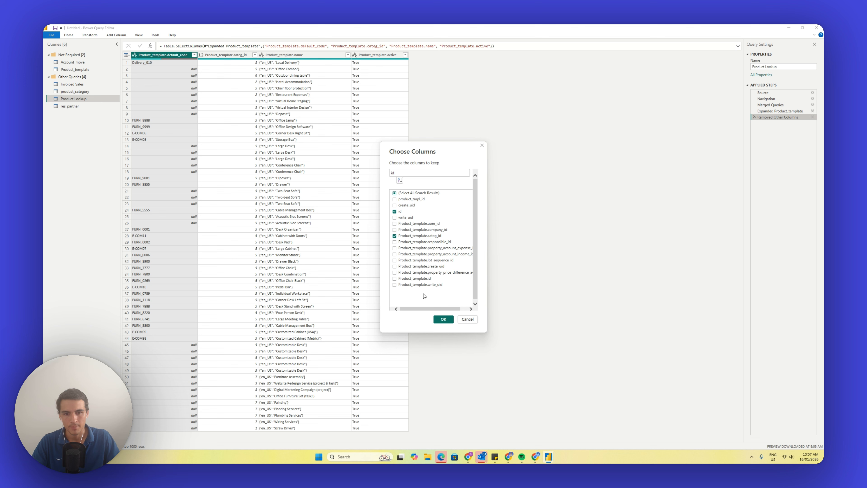
{"action": "left_click", "coordinate": [443, 319]}
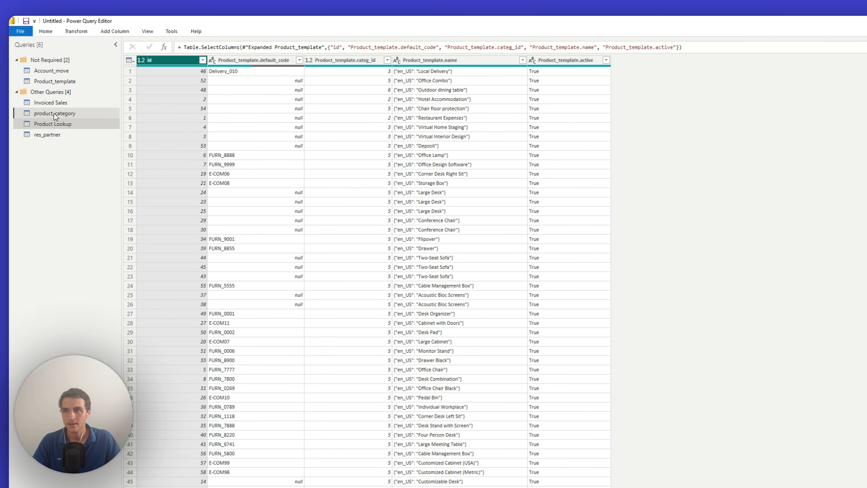
Open the product_category query and select its complete_name column
{"action": "left_click", "coordinate": [74, 91]}
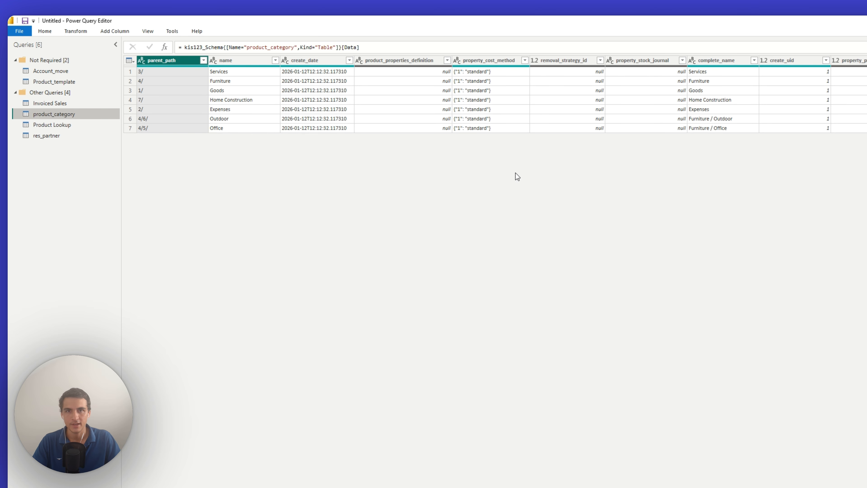
{"action": "left_click", "coordinate": [705, 67]}
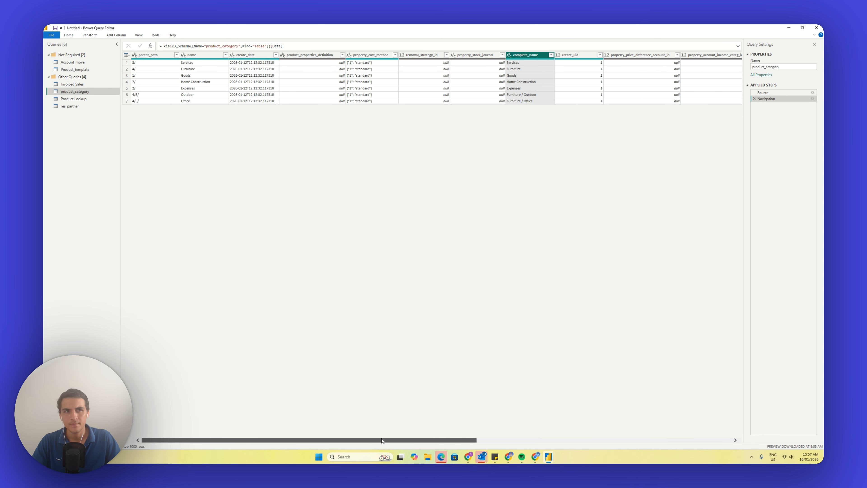
{"action": "left_click", "coordinate": [69, 35]}
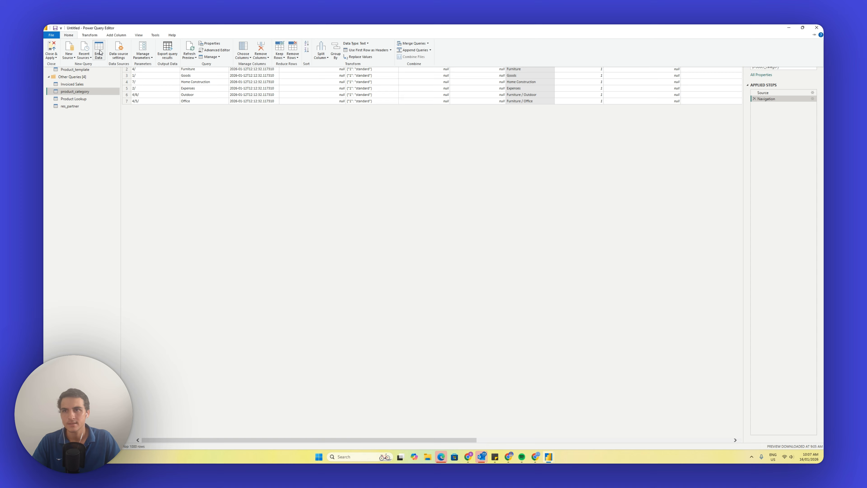
{"action": "left_click", "coordinate": [204, 81]}
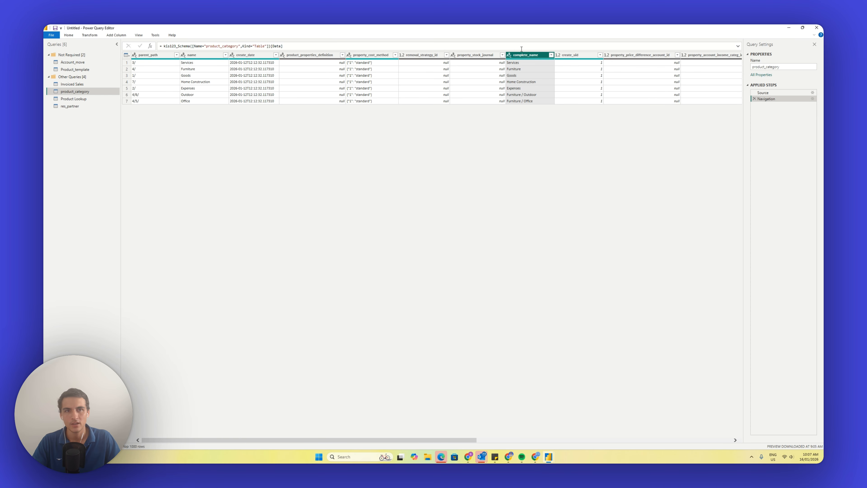
Keep only the id and complete_name columns in the product_category query using Choose Columns
{"action": "left_click", "coordinate": [69, 36]}
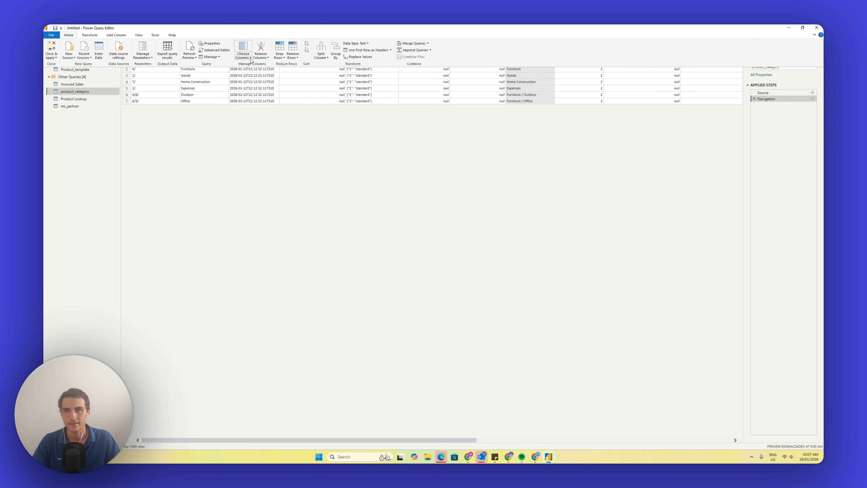
{"action": "left_click", "coordinate": [243, 56]}
{"action": "left_click", "coordinate": [251, 65]}
{"action": "left_click", "coordinate": [400, 184]}
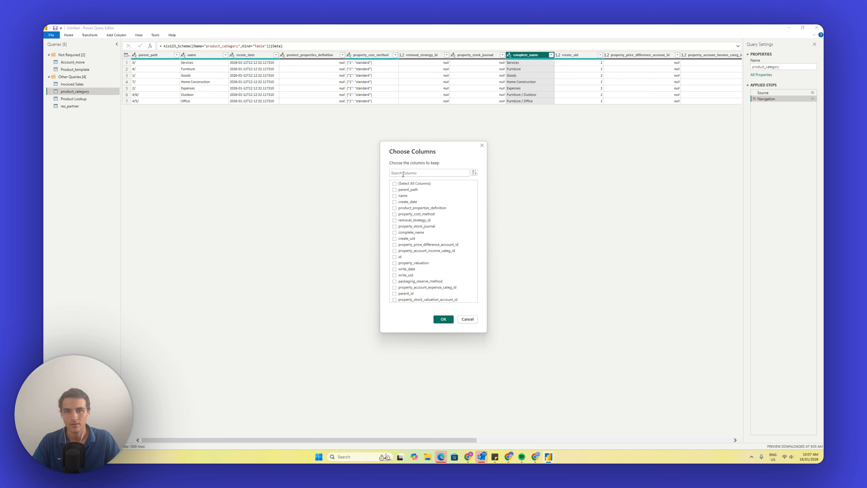
{"action": "left_click", "coordinate": [403, 173]}
{"action": "type", "text": "id"}
{"action": "left_click", "coordinate": [400, 224]}
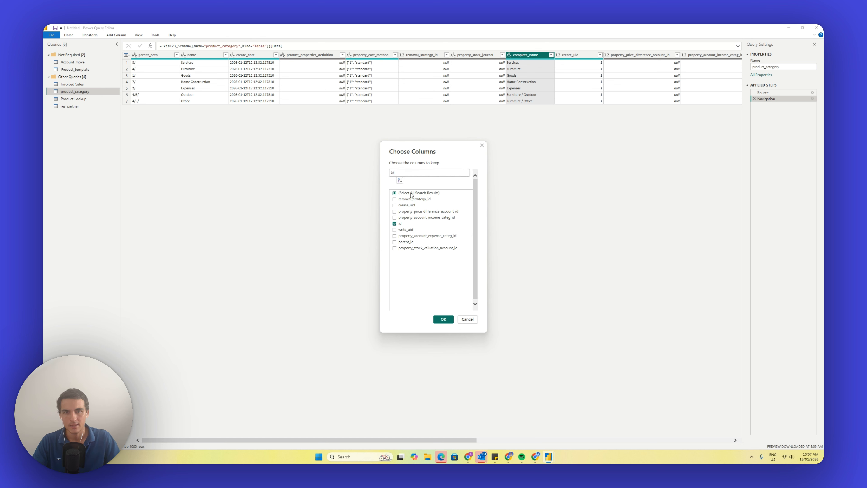
{"action": "type", "text": "comple"}
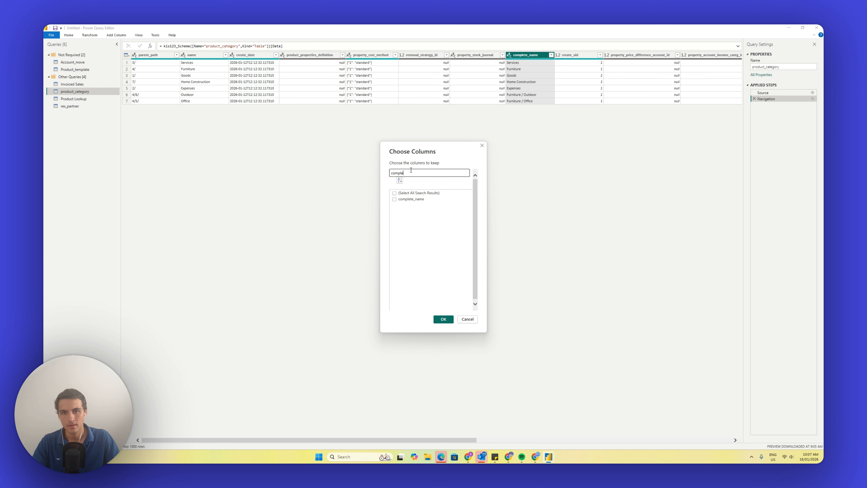
{"action": "left_click", "coordinate": [410, 200]}
{"action": "left_click", "coordinate": [441, 318]}
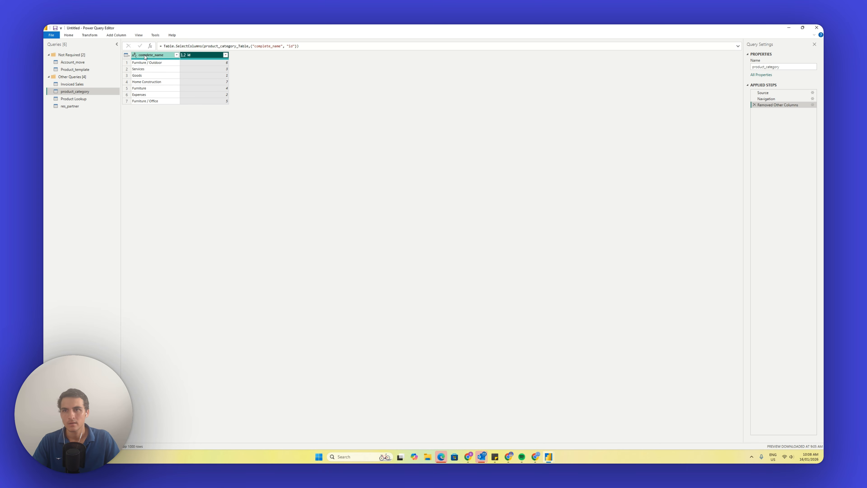
Merge product_category into Product Lookup with a left outer join, matching Product_template.categ_id to the category id
{"action": "left_click", "coordinate": [82, 99]}
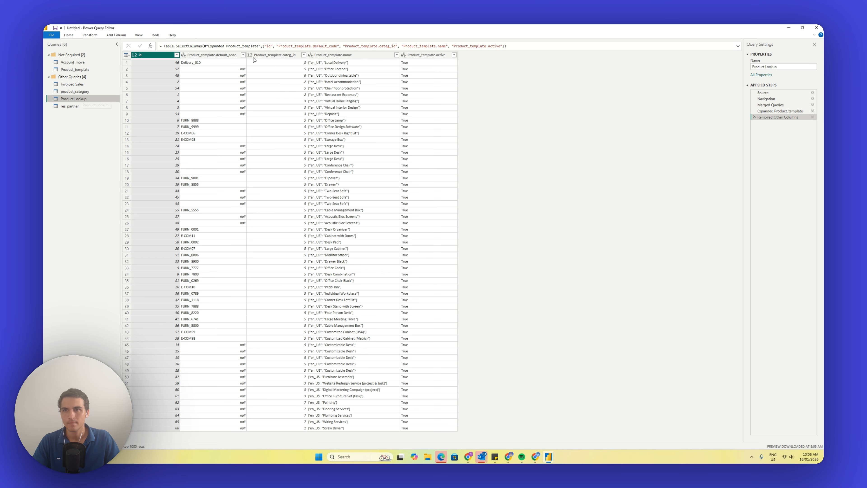
{"action": "left_click", "coordinate": [69, 35]}
{"action": "left_click", "coordinate": [408, 44]}
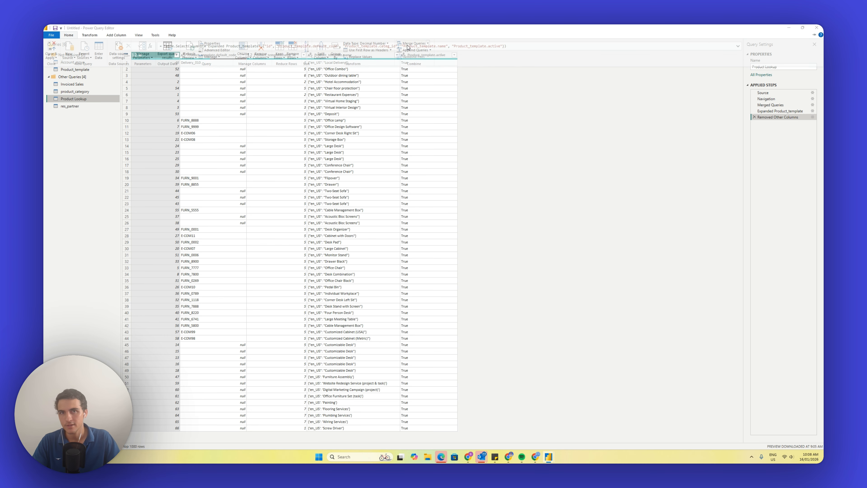
{"action": "left_click", "coordinate": [375, 230]}
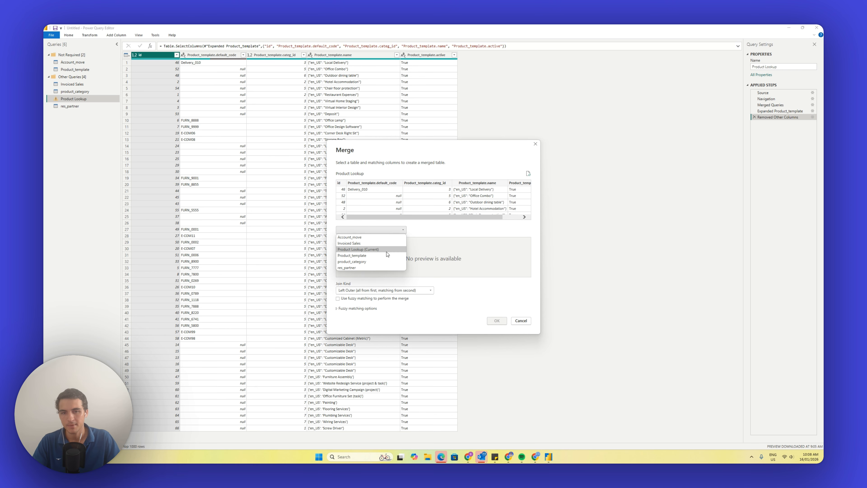
{"action": "left_click", "coordinate": [373, 261]}
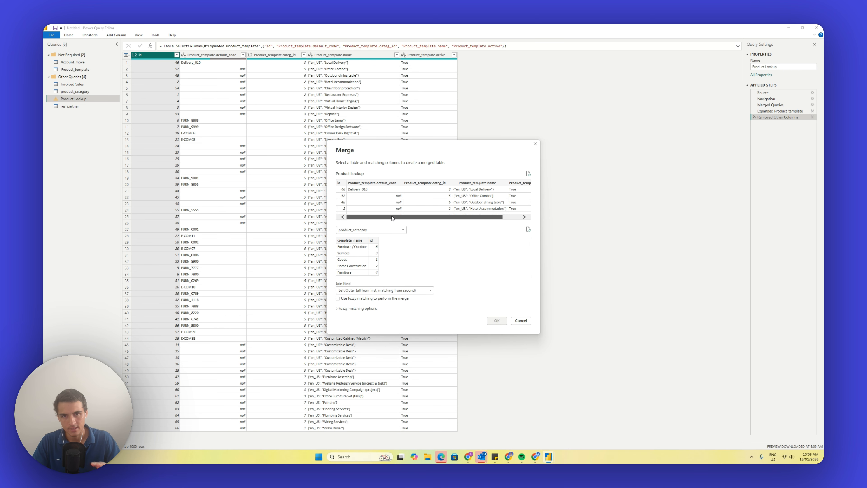
{"action": "left_click_drag", "start_coordinate": [416, 218], "coordinate": [392, 216]}
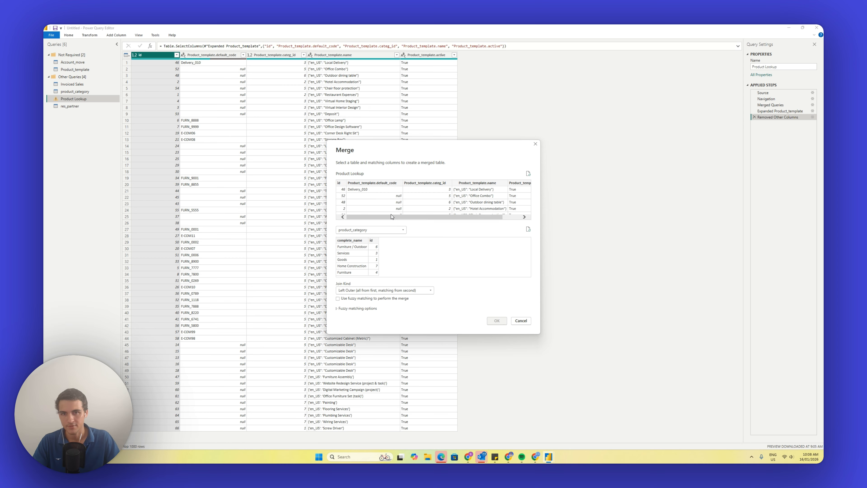
{"action": "left_click", "coordinate": [373, 240]}
{"action": "mouse_move", "coordinate": [382, 218]}
{"action": "left_mouse_down"}
{"action": "mouse_move", "coordinate": [420, 220]}
{"action": "mouse_move", "coordinate": [384, 213]}
{"action": "left_mouse_up"}
{"action": "left_click", "coordinate": [420, 185]}
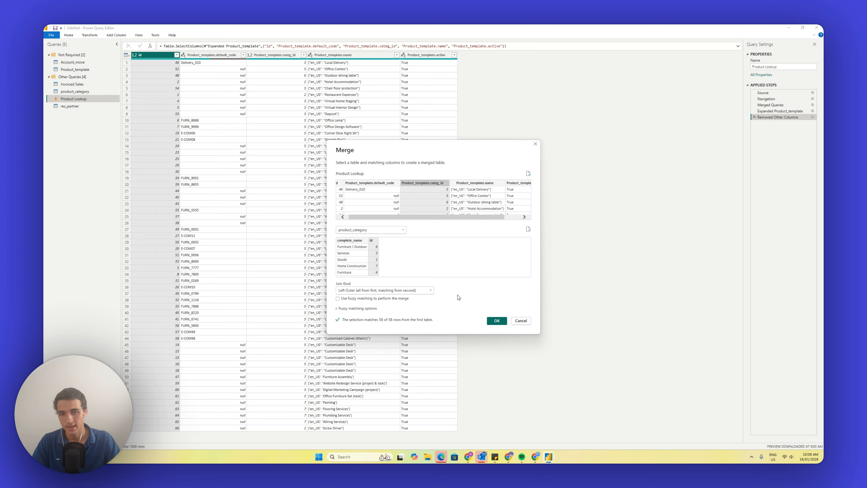
{"action": "left_click", "coordinate": [497, 321]}
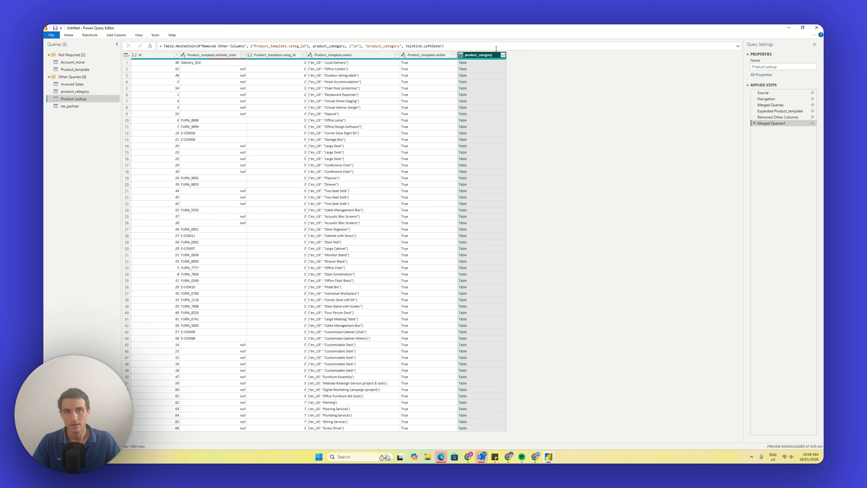
Expand the merged product_category column with complete_name and id, and rename the complete_name column to Product Category
{"action": "left_click", "coordinate": [503, 55]}
{"action": "left_click", "coordinate": [468, 123]}
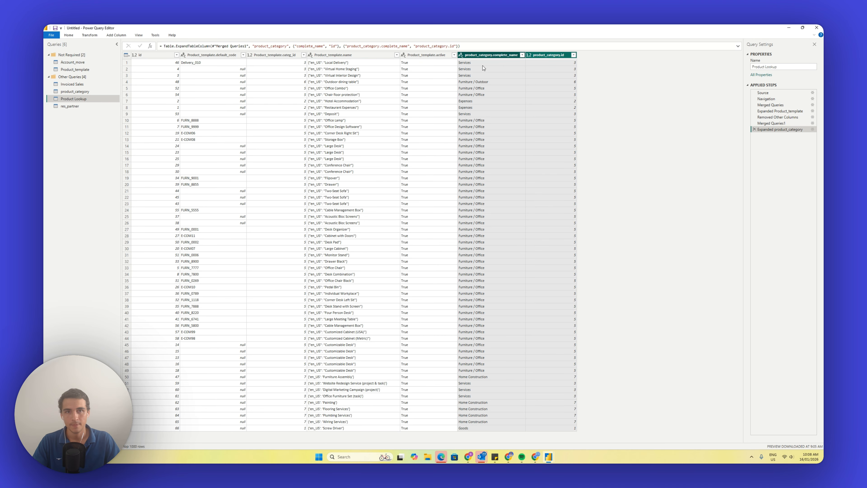
{"action": "double_click", "coordinate": [491, 55]}
{"action": "type", "text": "Produ"}
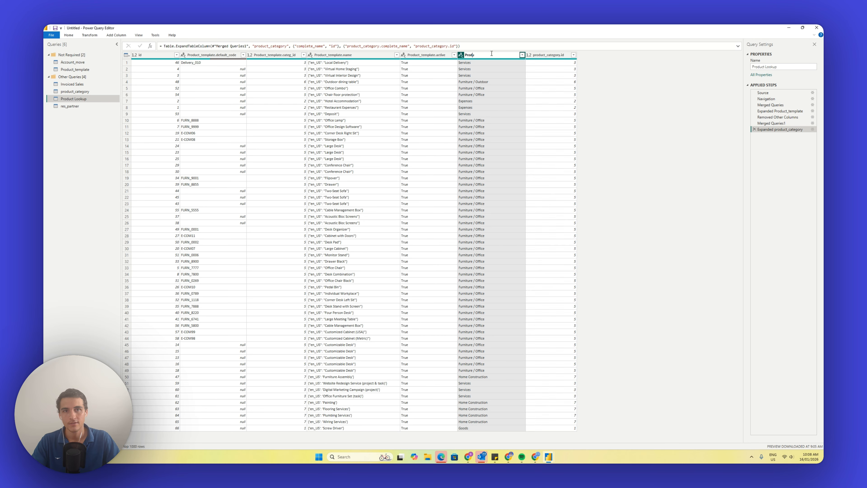
{"action": "type", "text": "ct Category"}
{"action": "key", "text": "Return"}
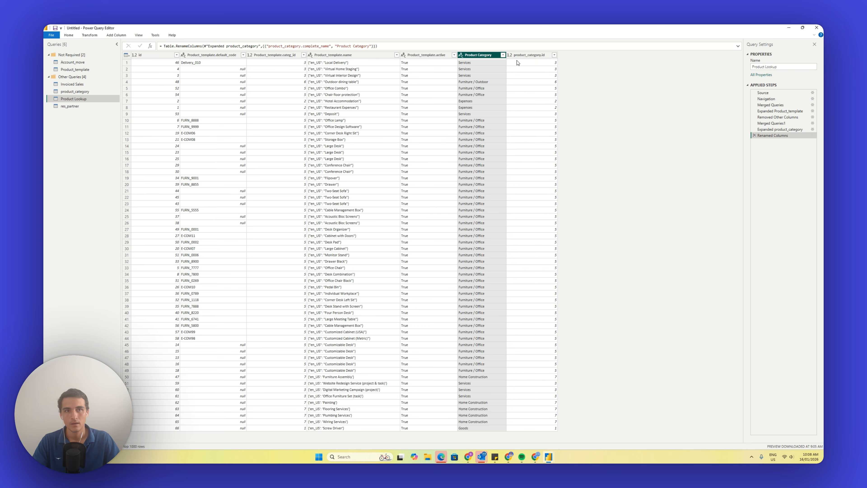
Remove the product_category.id column from Product Lookup
{"action": "left_click", "coordinate": [548, 70]}
{"action": "right_click", "coordinate": [533, 55]}
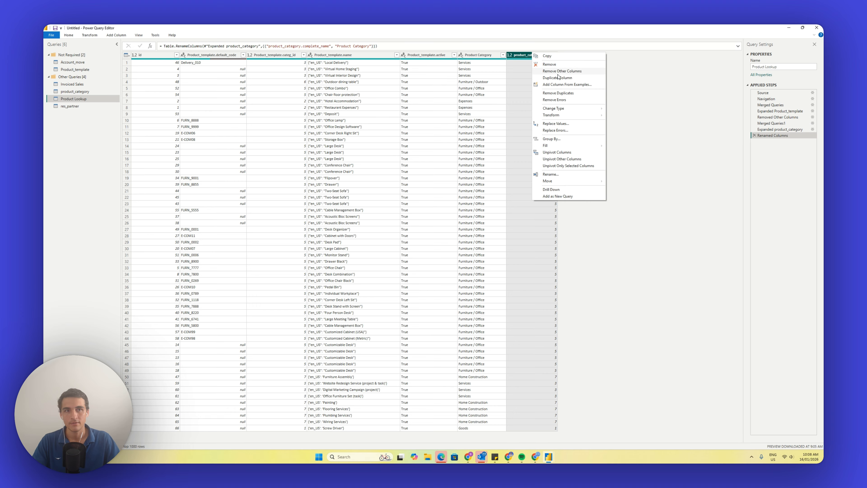
{"action": "left_click", "coordinate": [546, 65]}
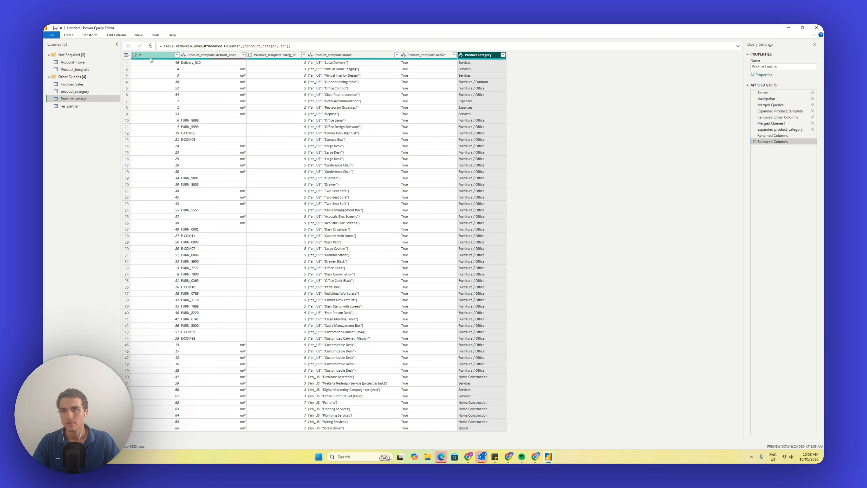
Move the product_category query into the Not Required group
{"action": "left_click", "coordinate": [89, 91]}
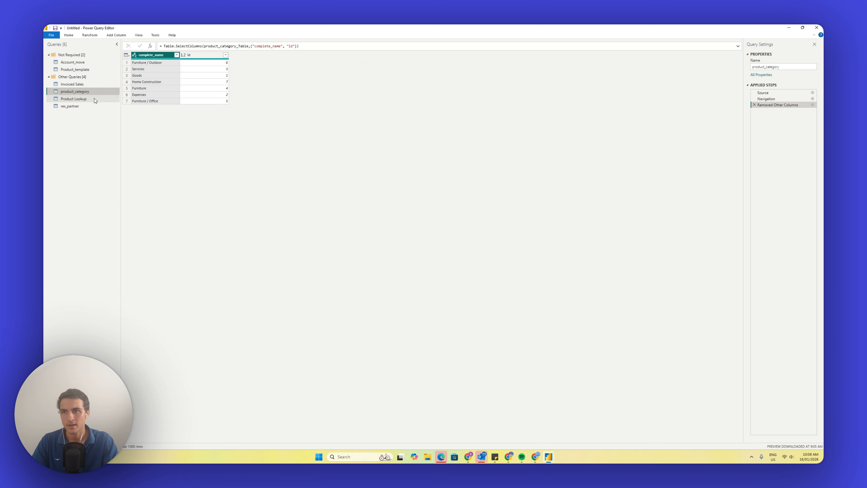
{"action": "left_click", "coordinate": [95, 100]}
{"action": "left_click_drag", "start_coordinate": [83, 92], "coordinate": [84, 71]}
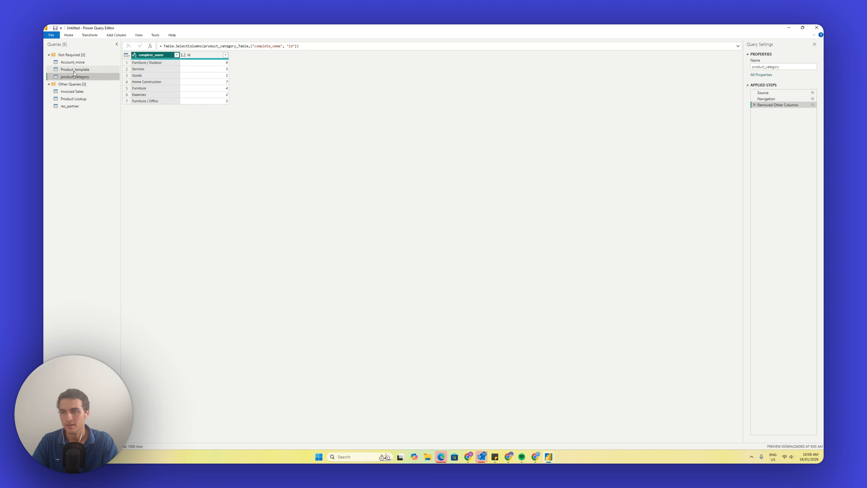
View the res_partner query's columns and return to the Product Lookup query
{"action": "left_click", "coordinate": [78, 99]}
{"action": "left_click", "coordinate": [76, 106]}
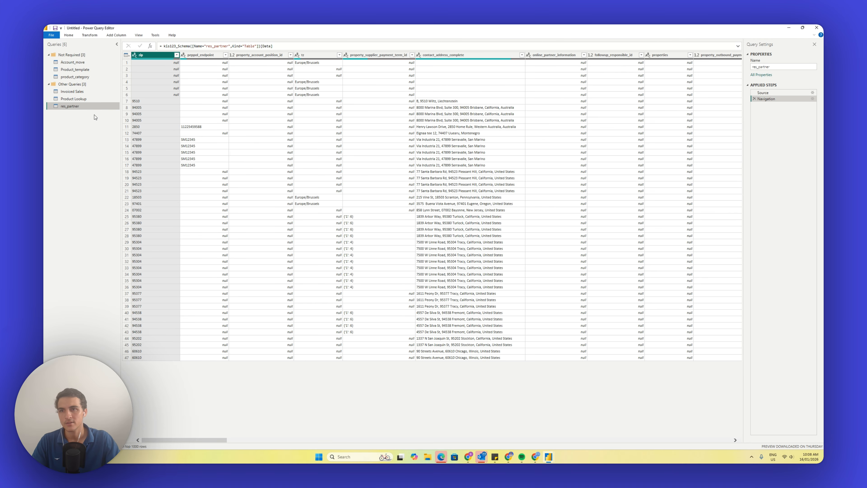
{"action": "left_click", "coordinate": [104, 99]}
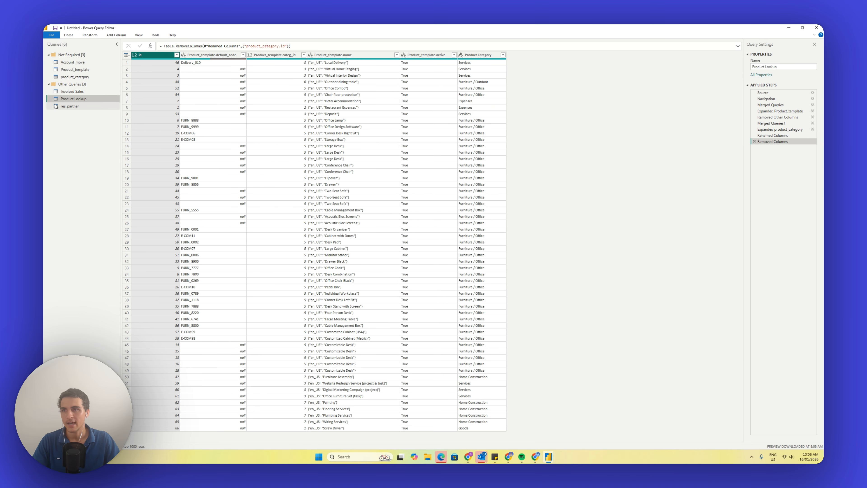
Select the res_partner query and switch to Odoo in the browser to examine the Accounting customers list
{"action": "left_click", "coordinate": [56, 107]}
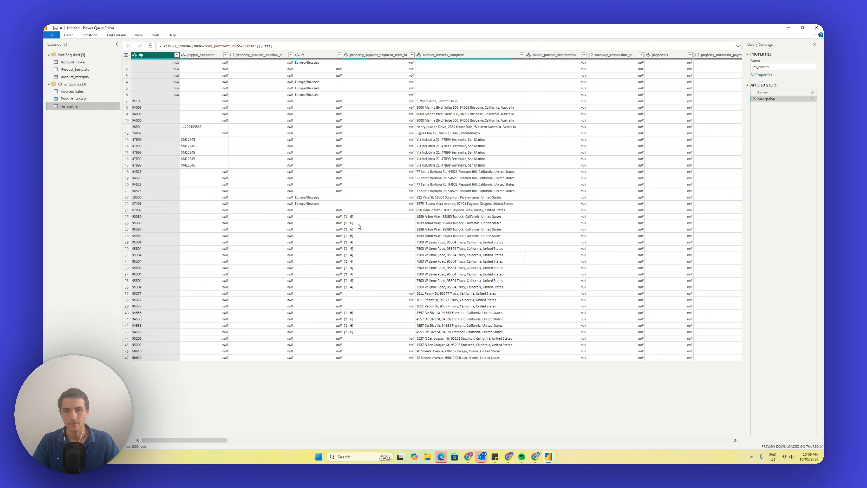
{"action": "mouse_move", "coordinate": [468, 457]}
{"action": "left_click", "coordinate": [428, 429]}
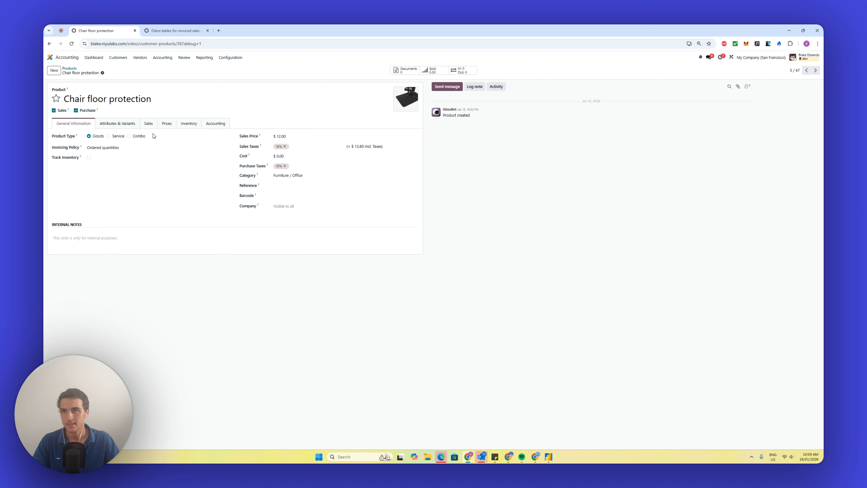
{"action": "left_click", "coordinate": [115, 60]}
{"action": "left_click", "coordinate": [122, 103]}
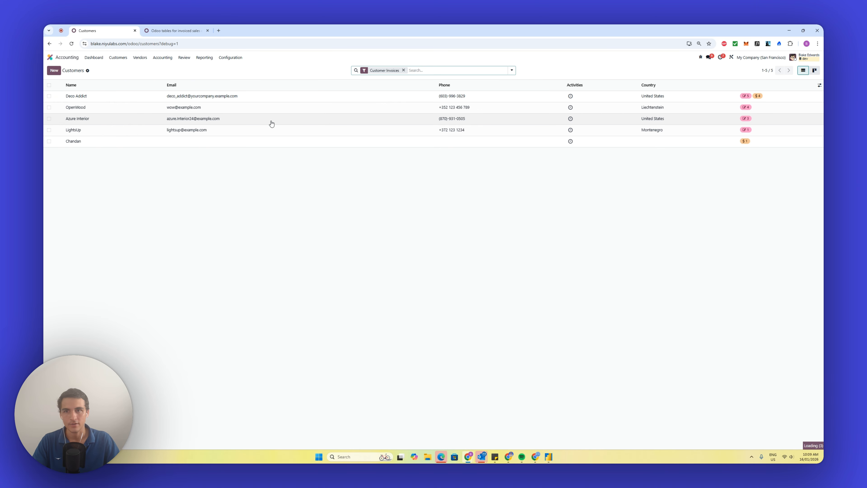
{"action": "mouse_move", "coordinate": [94, 86]}
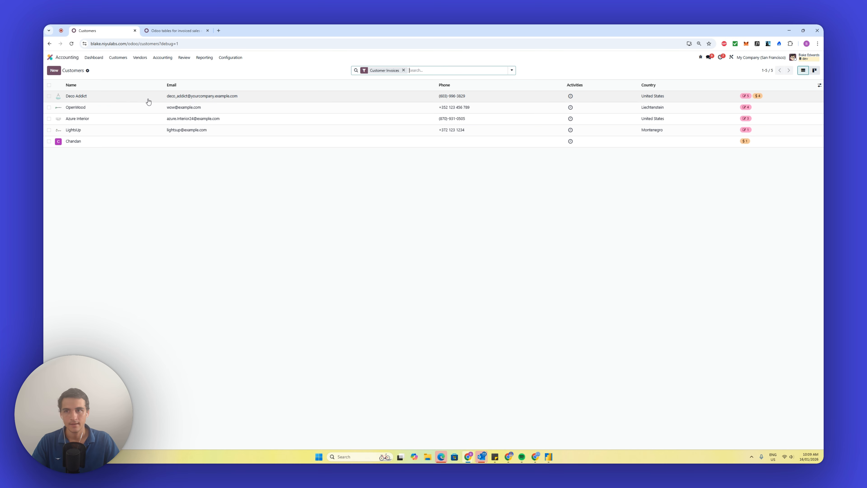
Return to Power Query Editor and choose the id and commercial_partner_id columns to keep in res_partner
{"action": "key", "text": "alt+Tab"}
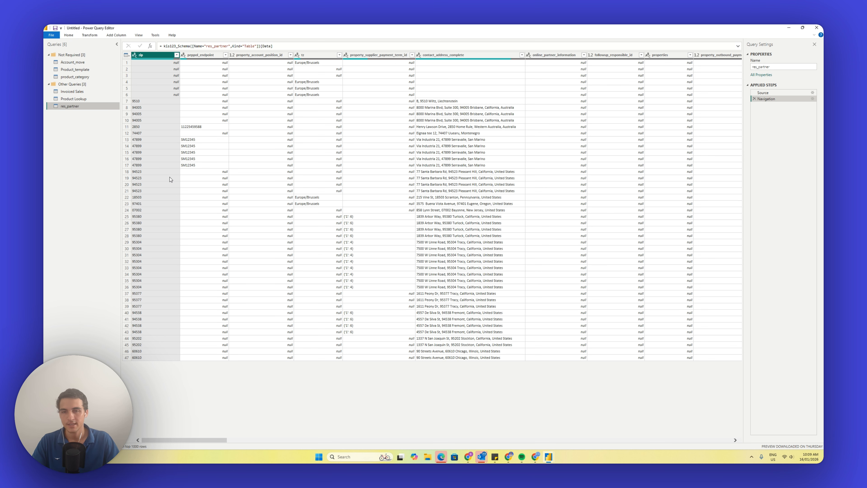
{"action": "left_click_drag", "start_coordinate": [208, 441], "coordinate": [144, 437]}
{"action": "left_click", "coordinate": [68, 35]}
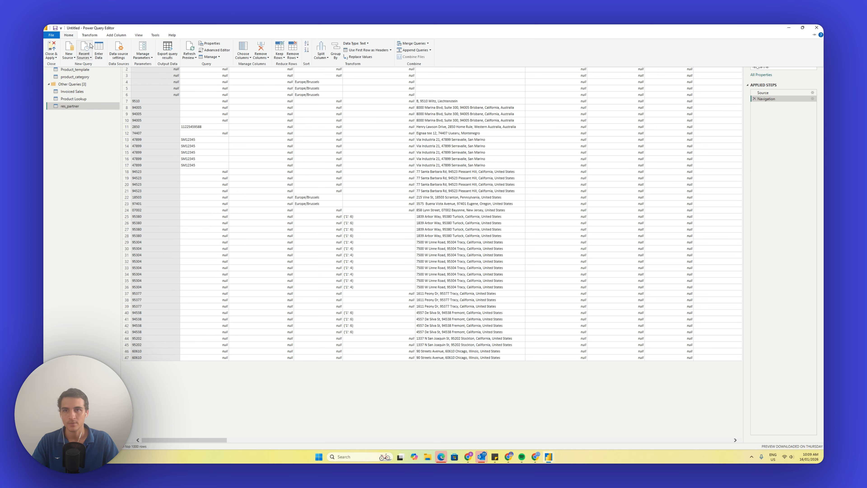
{"action": "left_click", "coordinate": [247, 58]}
{"action": "left_click", "coordinate": [250, 65]}
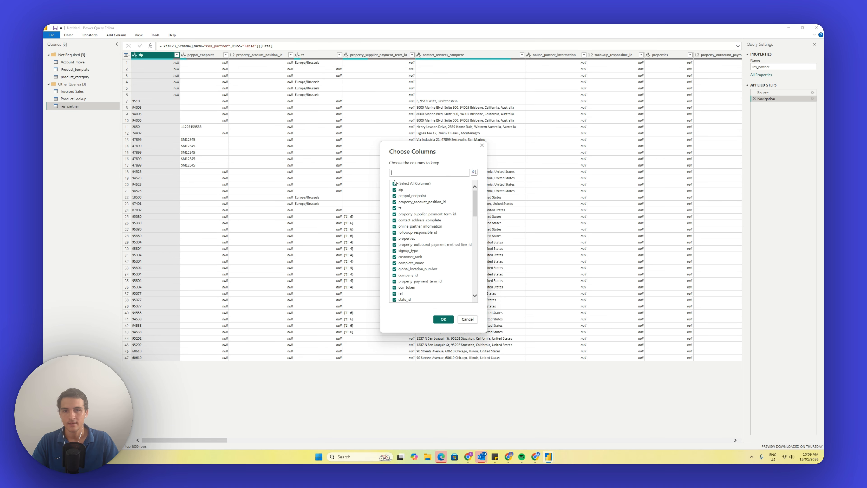
{"action": "left_click", "coordinate": [406, 173]}
{"action": "type", "text": "id"}
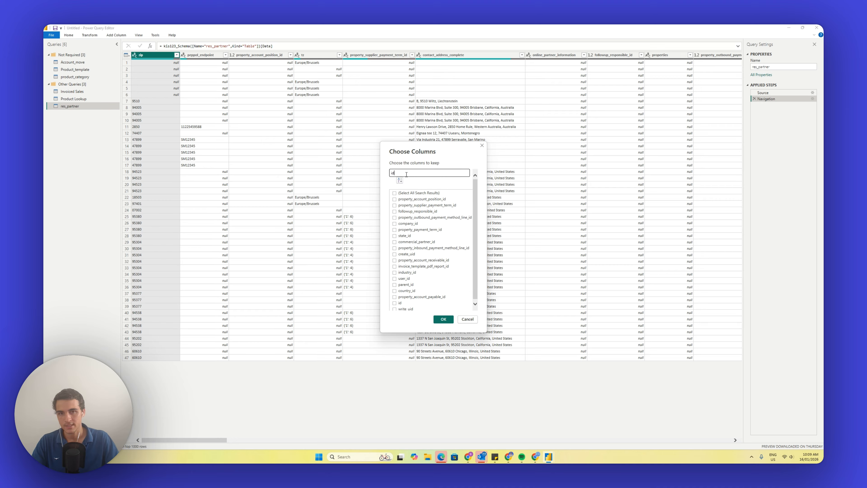
{"action": "left_click", "coordinate": [401, 301]}
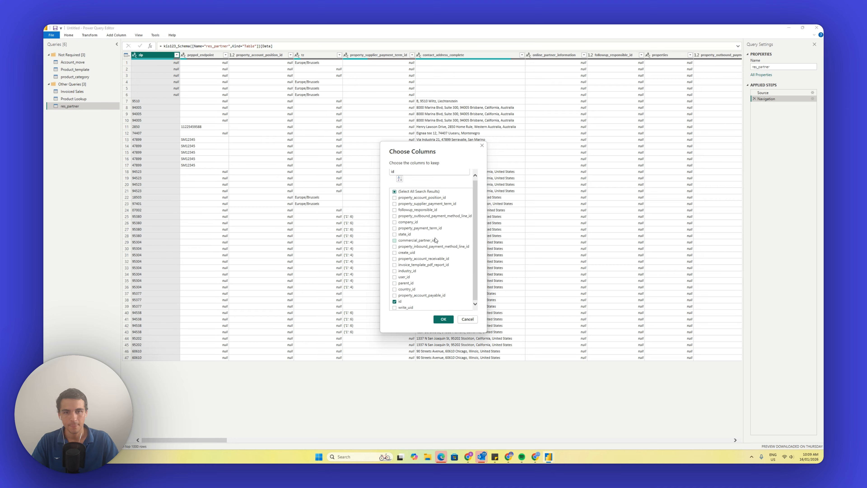
{"action": "left_click", "coordinate": [425, 242]}
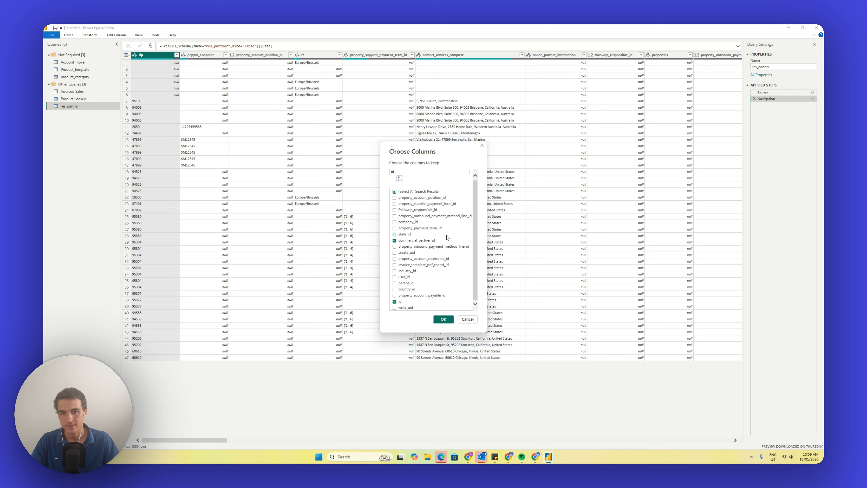
Add commercial_company_name to the columns to keep and apply the column selection to res_partner
{"action": "double_click", "coordinate": [413, 172]}
{"action": "type", "text": "commerci"}
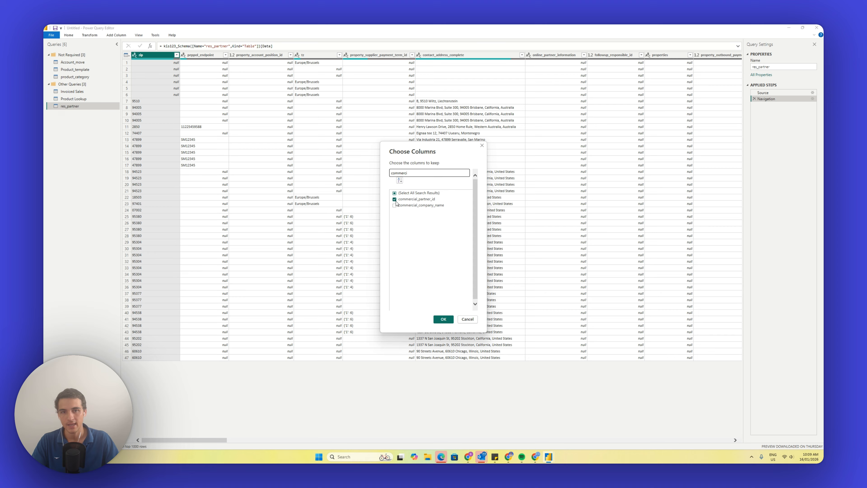
{"action": "left_click", "coordinate": [395, 205]}
{"action": "left_click", "coordinate": [444, 319]}
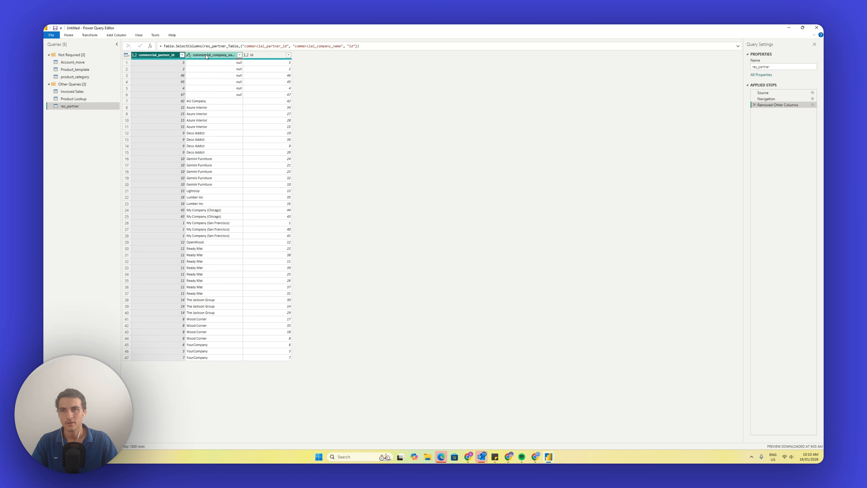
Close Power Query Editor and apply the query changes, loading all tables into the Power BI model
{"action": "left_click", "coordinate": [259, 57]}
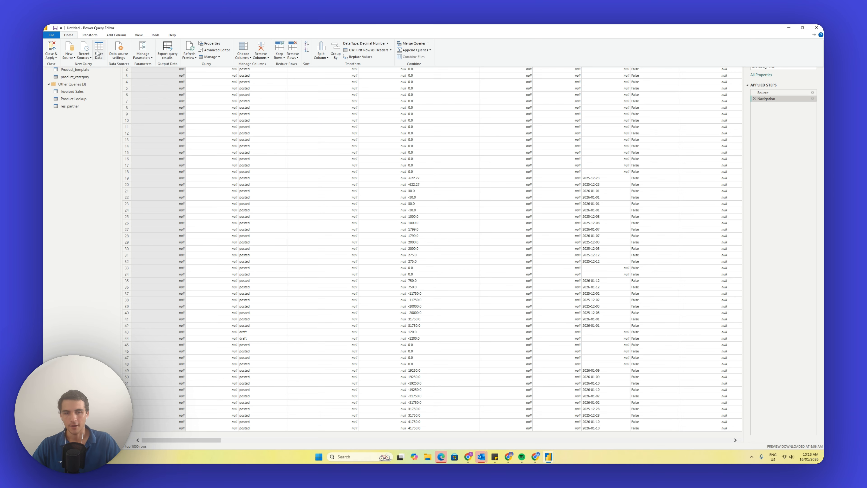
{"action": "left_click", "coordinate": [85, 123]}
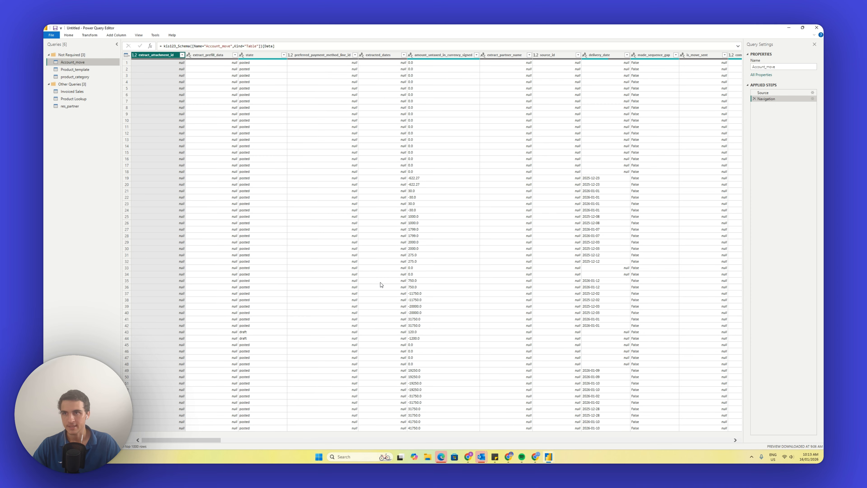
{"action": "left_click", "coordinate": [69, 35]}
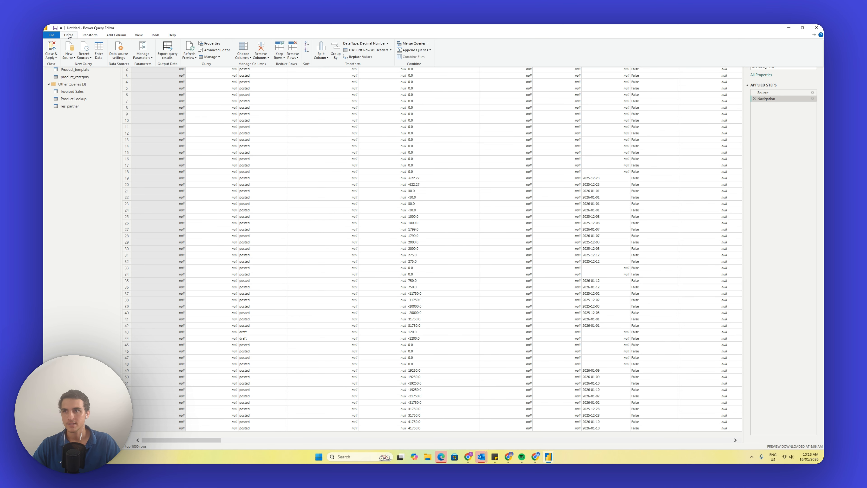
{"action": "left_click", "coordinate": [54, 48]}
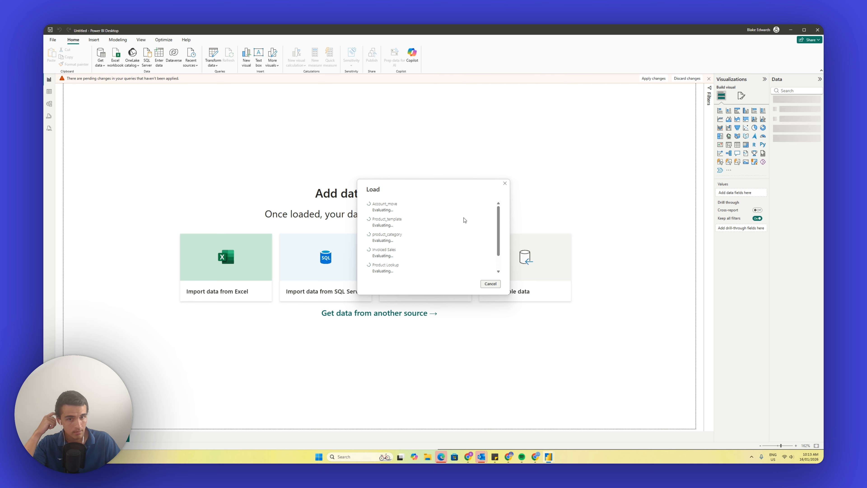
Open the model view, hide the product_category table and move its card away from the other tables
{"action": "left_click", "coordinate": [48, 103]}
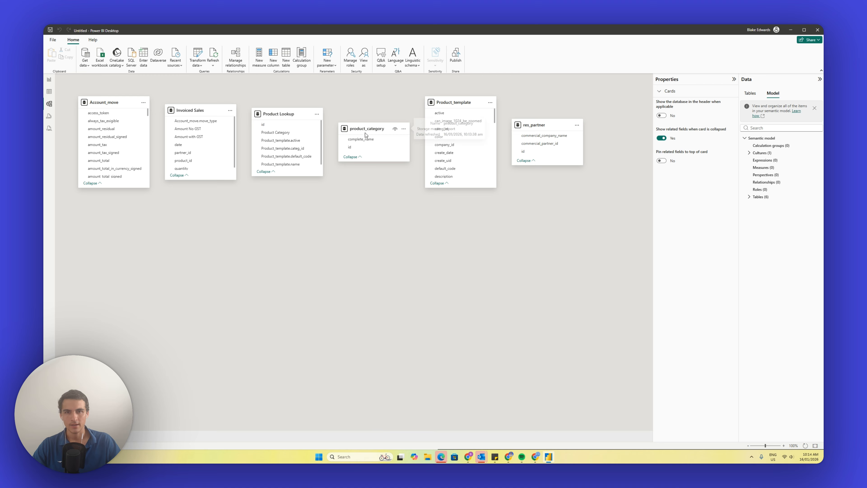
{"action": "left_click_drag", "start_coordinate": [369, 134], "coordinate": [362, 128]}
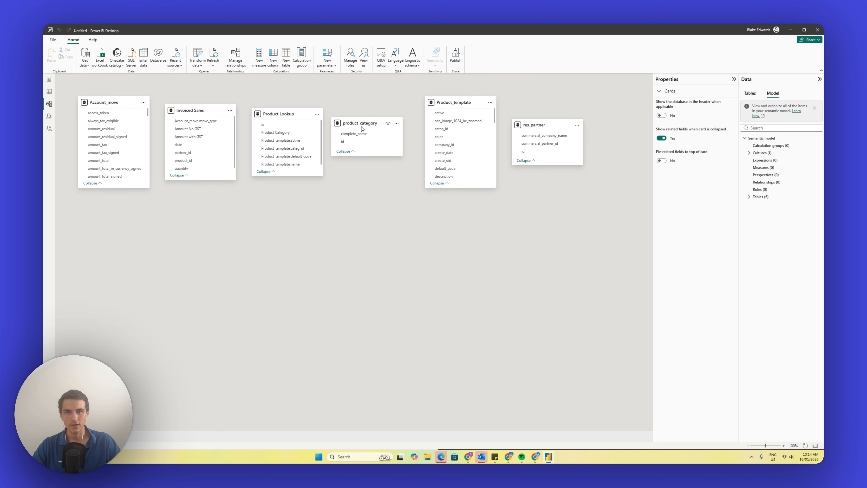
{"action": "left_click", "coordinate": [389, 125]}
{"action": "left_click_drag", "start_coordinate": [355, 123], "coordinate": [596, 111]}
Move the res_partner and Product_template cards closer to the Product Lookup card
{"action": "left_click_drag", "start_coordinate": [548, 124], "coordinate": [505, 118]}
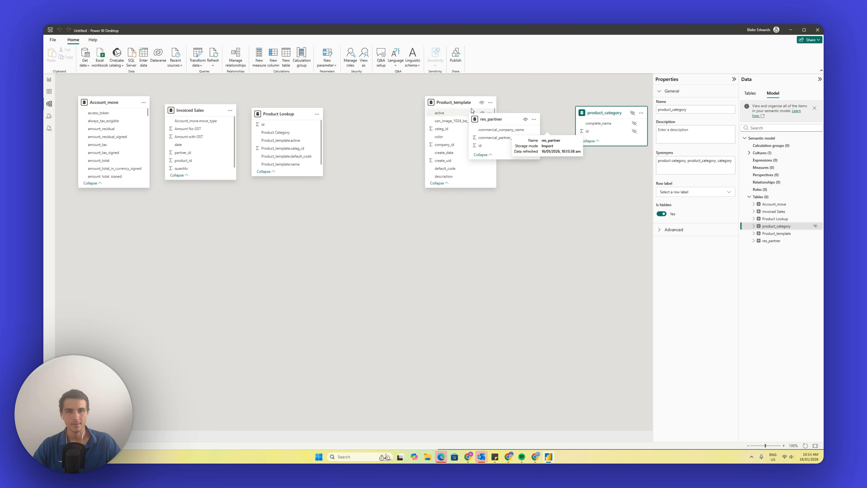
{"action": "left_click_drag", "start_coordinate": [451, 102], "coordinate": [393, 106]}
{"action": "left_click_drag", "start_coordinate": [498, 120], "coordinate": [491, 116]}
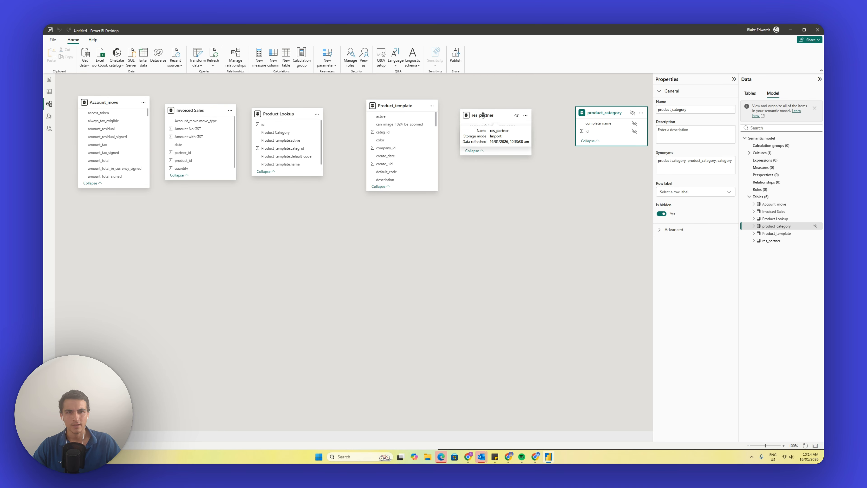
{"action": "left_click_drag", "start_coordinate": [482, 115], "coordinate": [491, 115]}
Rename the res_partner table as Customer Lookup and move its card below the row of tables
{"action": "left_click", "coordinate": [772, 241]}
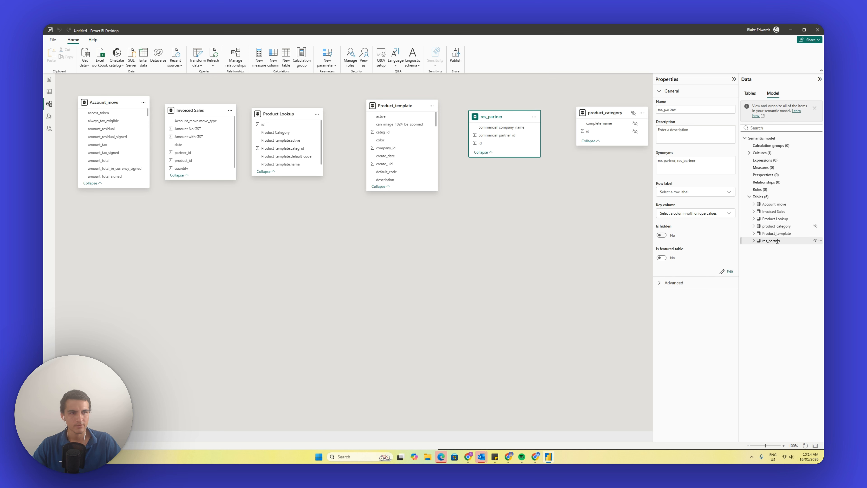
{"action": "double_click", "coordinate": [777, 241]}
{"action": "type", "text": "Customer Looku"}
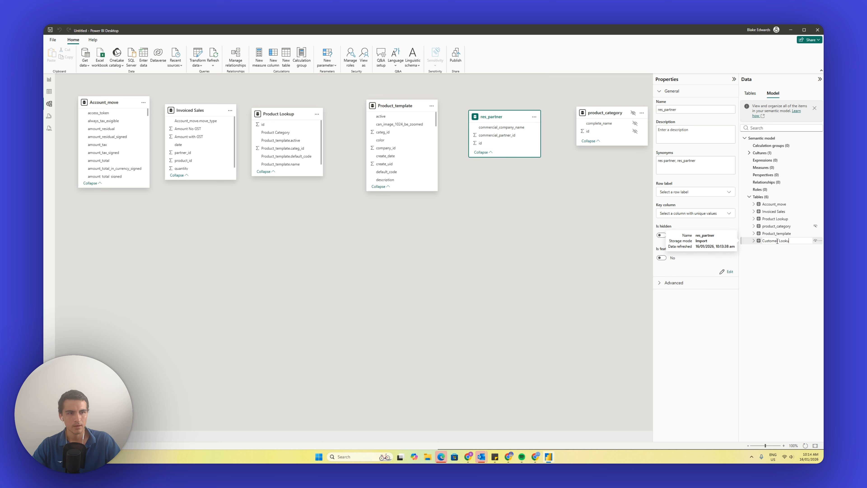
{"action": "type", "text": "p"}
{"action": "key", "text": "Return"}
{"action": "left_click_drag", "start_coordinate": [511, 118], "coordinate": [410, 225]}
Hide the Product_template and Account_move tables and stack their cards beneath product_category
{"action": "left_click_drag", "start_coordinate": [397, 106], "coordinate": [602, 165]}
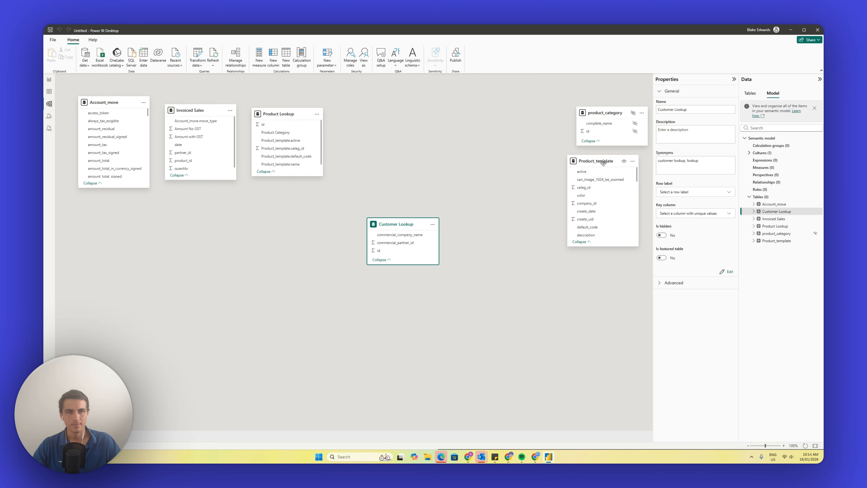
{"action": "left_click", "coordinate": [627, 162]}
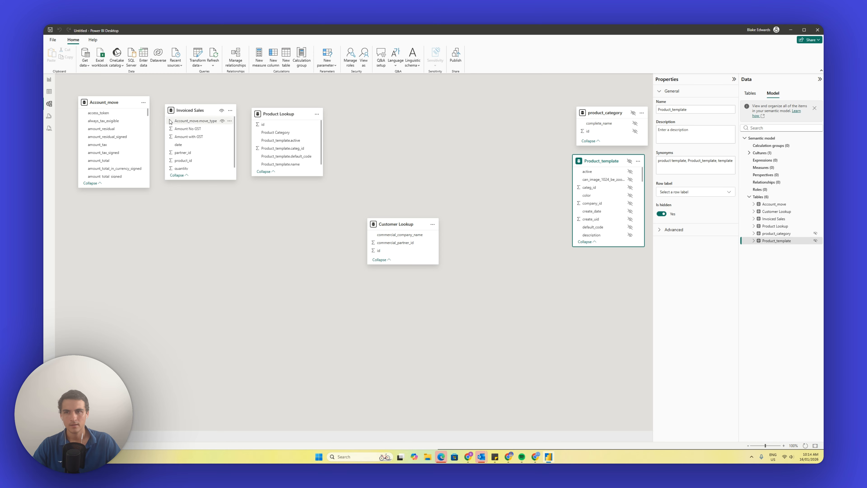
{"action": "left_click_drag", "start_coordinate": [118, 102], "coordinate": [596, 261]}
{"action": "left_click", "coordinate": [624, 261]}
Arrange the Product Lookup and Customer Lookup cards side by side above the Invoiced Sales card
{"action": "left_click_drag", "start_coordinate": [193, 133], "coordinate": [299, 353]}
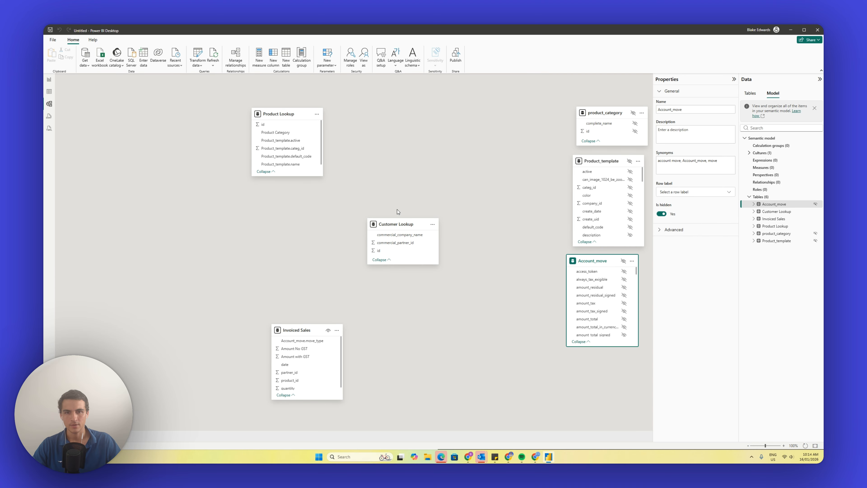
{"action": "left_click_drag", "start_coordinate": [402, 222], "coordinate": [404, 231]}
{"action": "left_click_drag", "start_coordinate": [263, 116], "coordinate": [255, 232]}
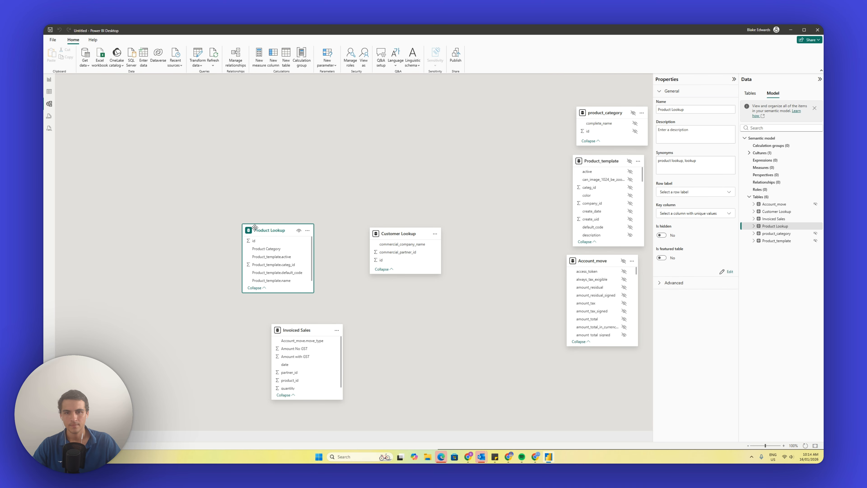
{"action": "left_click_drag", "start_coordinate": [383, 242], "coordinate": [364, 239]}
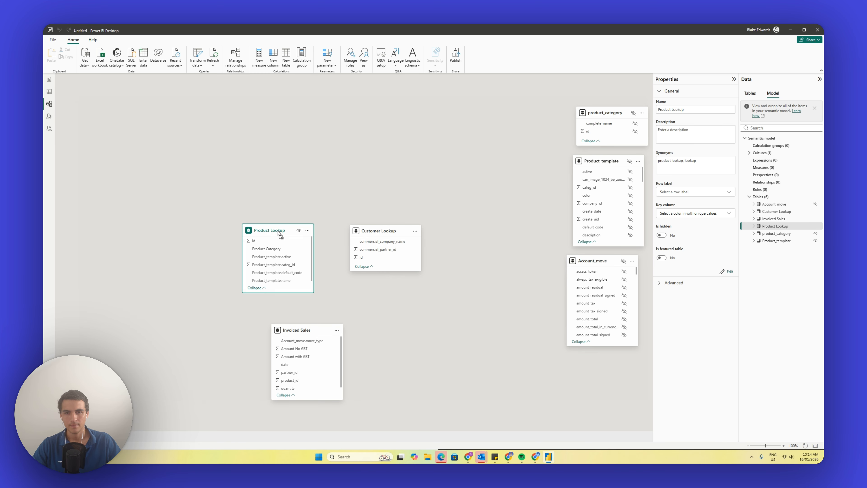
{"action": "left_click_drag", "start_coordinate": [272, 230], "coordinate": [281, 224]}
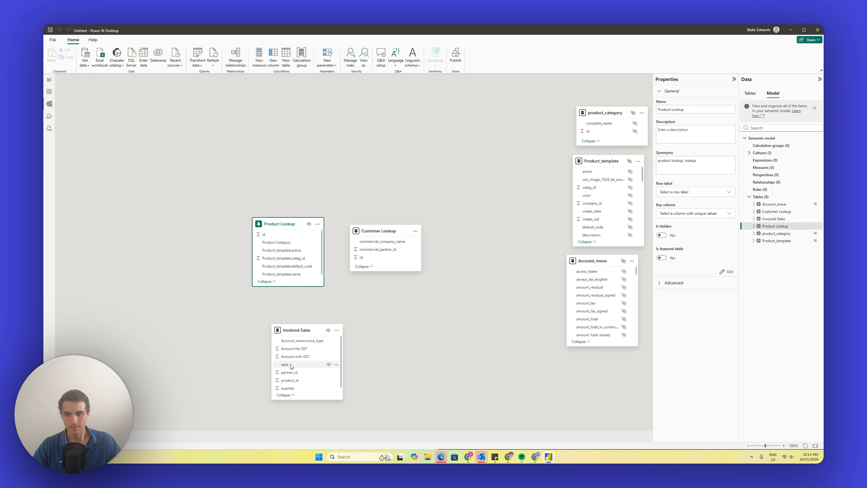
{"action": "left_click_drag", "start_coordinate": [305, 337], "coordinate": [324, 339]}
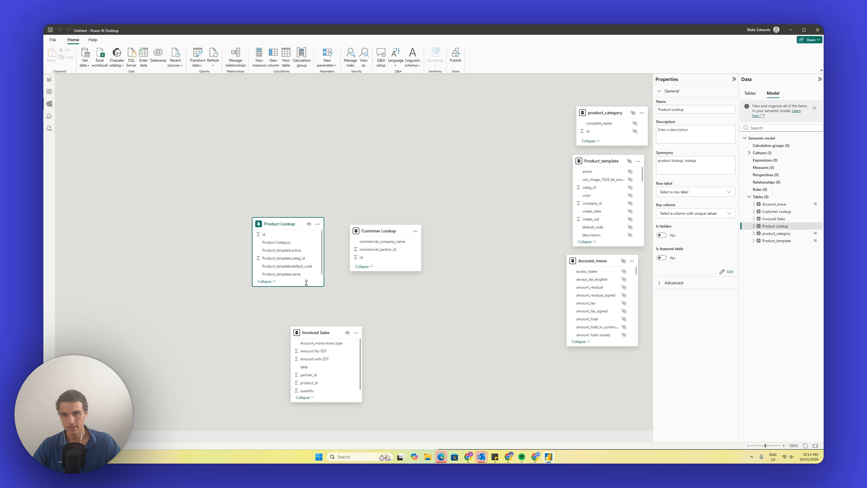
Create an active many-to-one relationship from Invoiced Sales product_id to Product Lookup id with single cross-filter direction
{"action": "left_click_drag", "start_coordinate": [323, 383], "coordinate": [265, 235]}
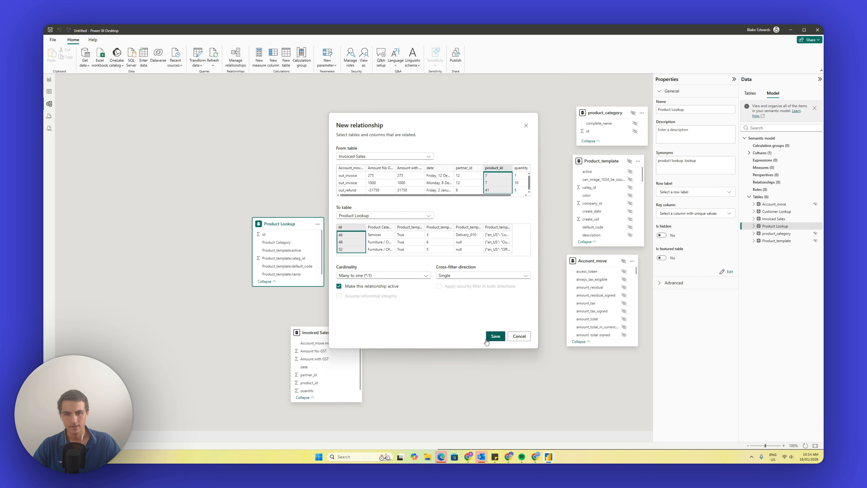
{"action": "left_click", "coordinate": [496, 335]}
{"action": "left_click_drag", "start_coordinate": [327, 334], "coordinate": [351, 335]}
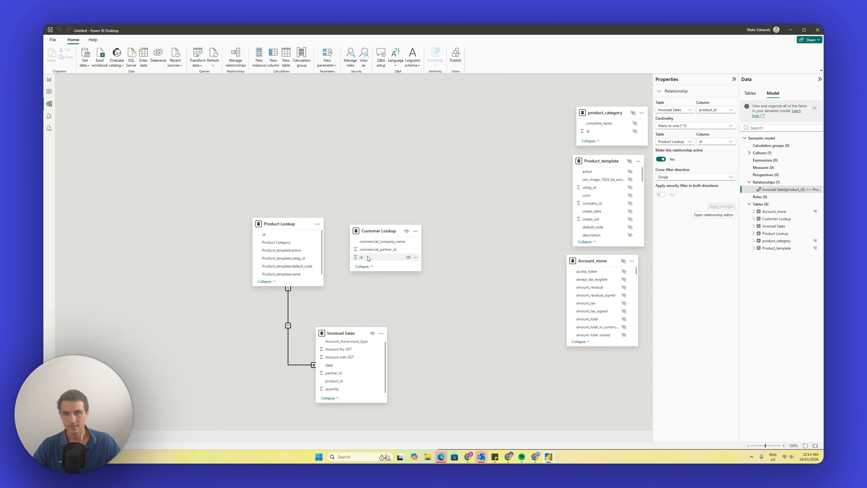
Create a one-to-many relationship from Customer Lookup id to Invoiced Sales partner_id with single cross-filter direction
{"action": "left_click_drag", "start_coordinate": [368, 259], "coordinate": [353, 372]}
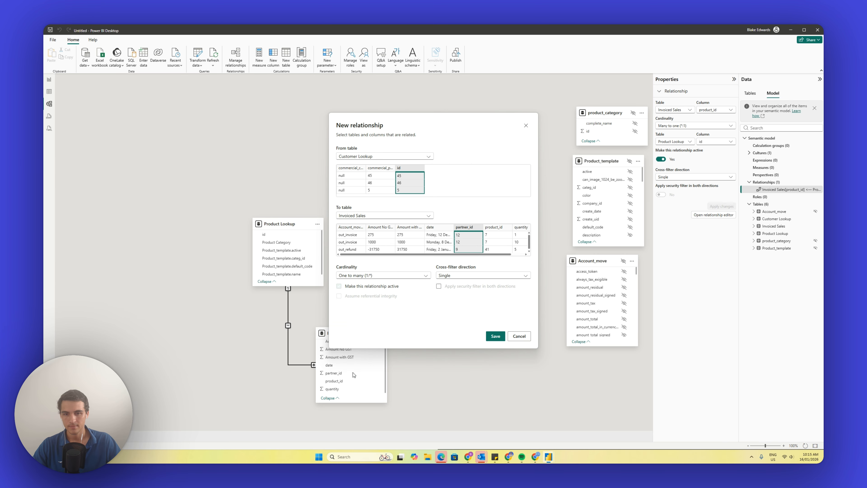
{"action": "left_click", "coordinate": [495, 336]}
{"action": "mouse_move", "coordinate": [351, 333]}
{"action": "left_mouse_down"}
{"action": "mouse_move", "coordinate": [378, 336]}
{"action": "mouse_move", "coordinate": [362, 338]}
{"action": "left_mouse_up"}
{"action": "left_click", "coordinate": [326, 321]}
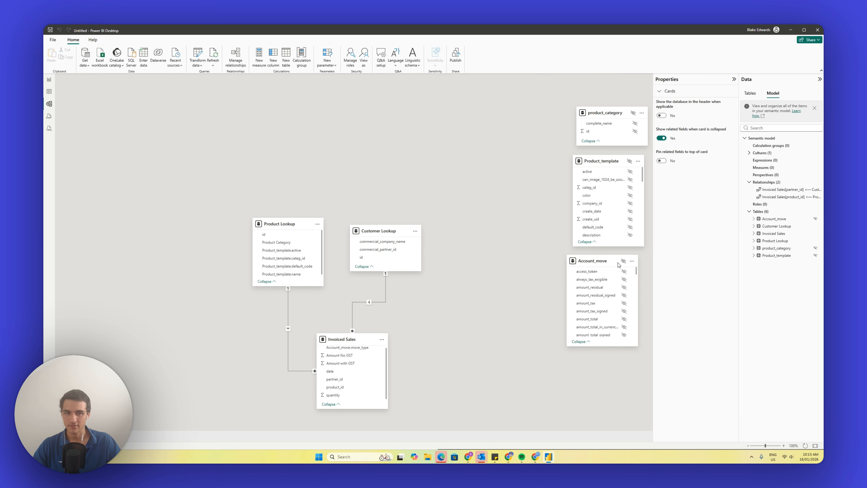
Align the Account_move card under the other hidden tables and return to the report view
{"action": "left_click_drag", "start_coordinate": [618, 264], "coordinate": [621, 265]}
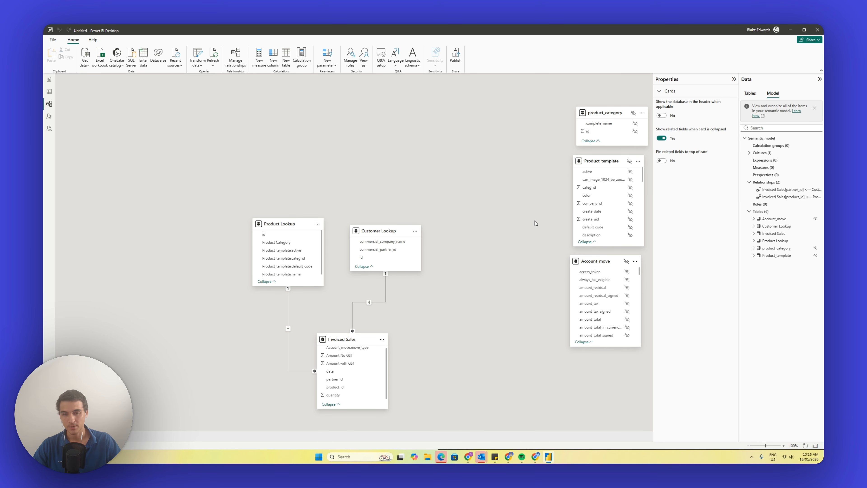
{"action": "left_click", "coordinate": [47, 82]}
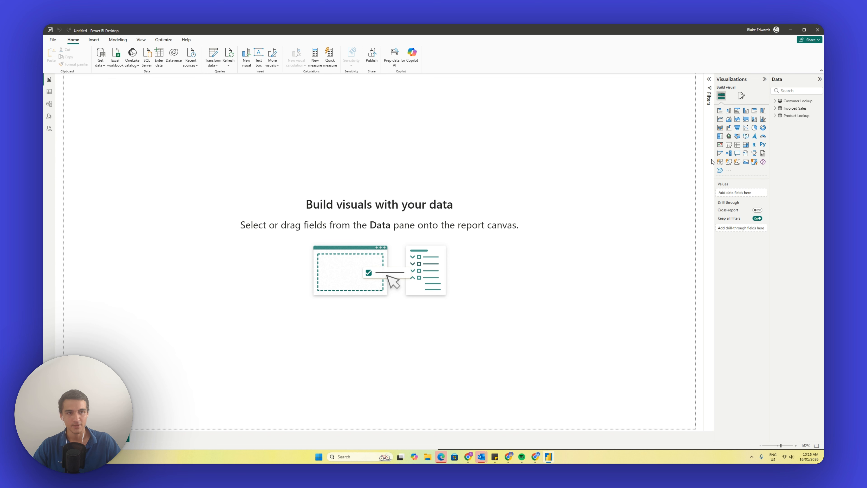
Insert an enlarged table visual on the report page and add the date field from Invoiced Sales as its column
{"action": "left_click", "coordinate": [737, 145]}
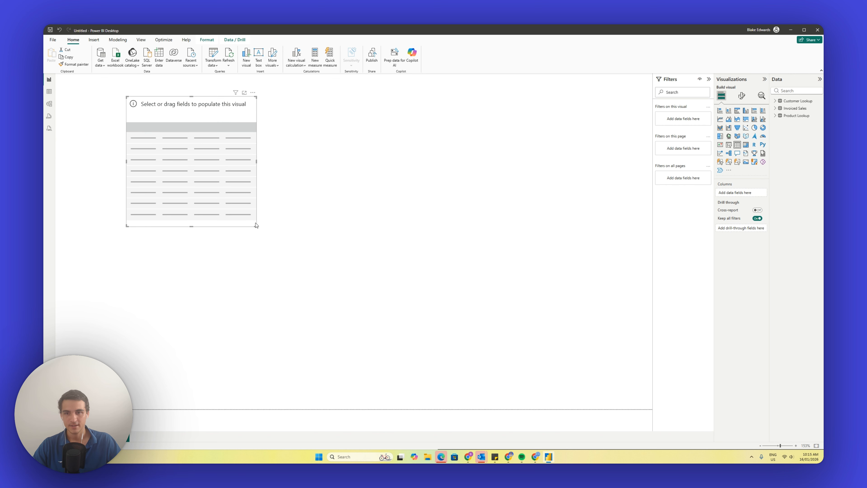
{"action": "left_click_drag", "start_coordinate": [255, 224], "coordinate": [504, 382]}
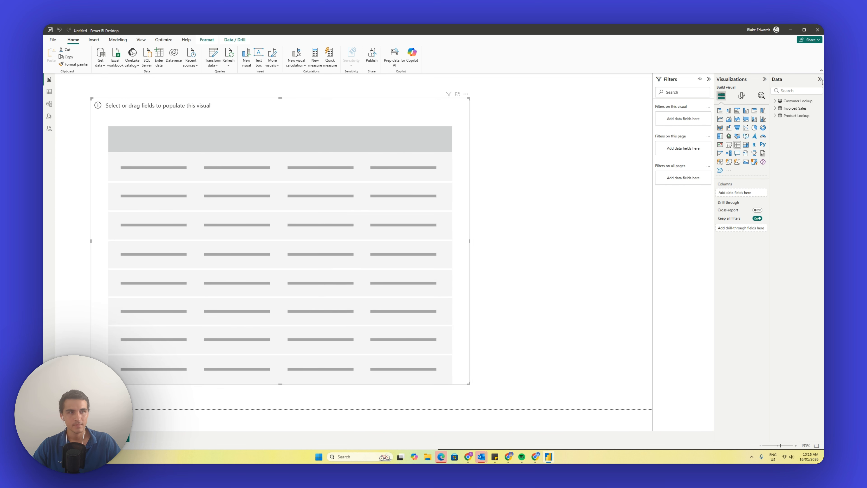
{"action": "left_click", "coordinate": [775, 108]}
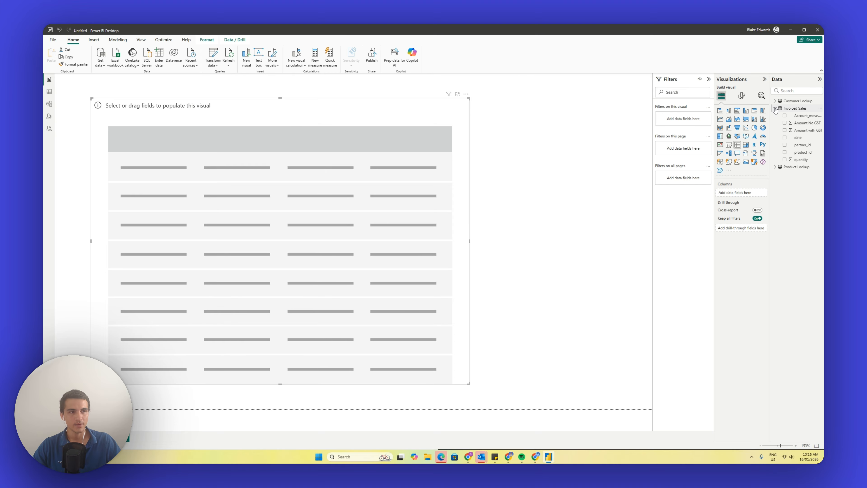
{"action": "left_click_drag", "start_coordinate": [793, 141], "coordinate": [757, 184]}
Set the Invoiced Sales date field's format to dd/mm/yyyy and narrow the date column in the table visual
{"action": "left_click", "coordinate": [797, 138]}
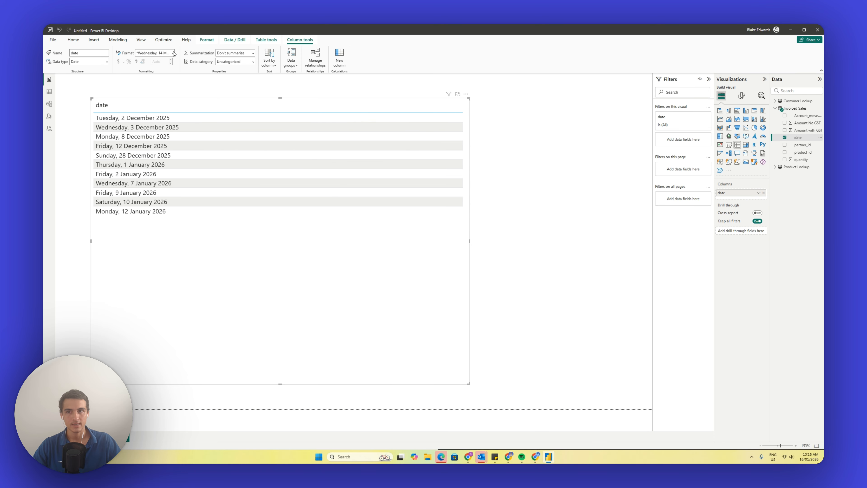
{"action": "left_click", "coordinate": [145, 54]}
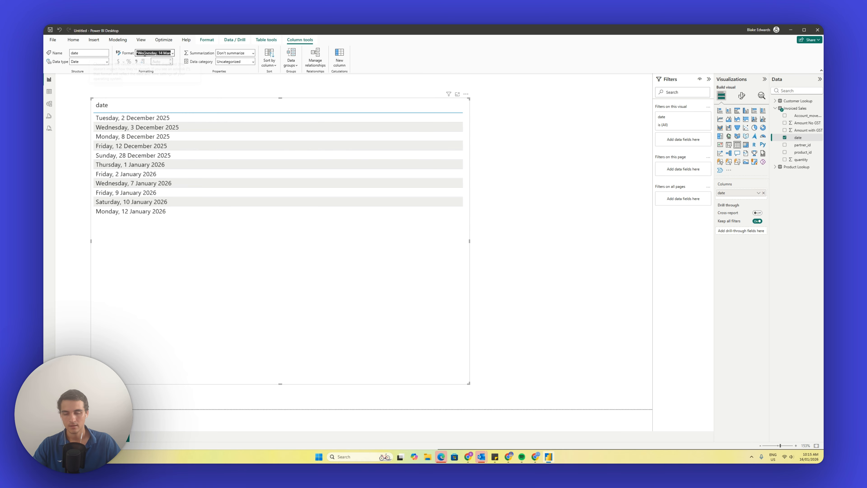
{"action": "type", "text": "dd/mm/yyy"}
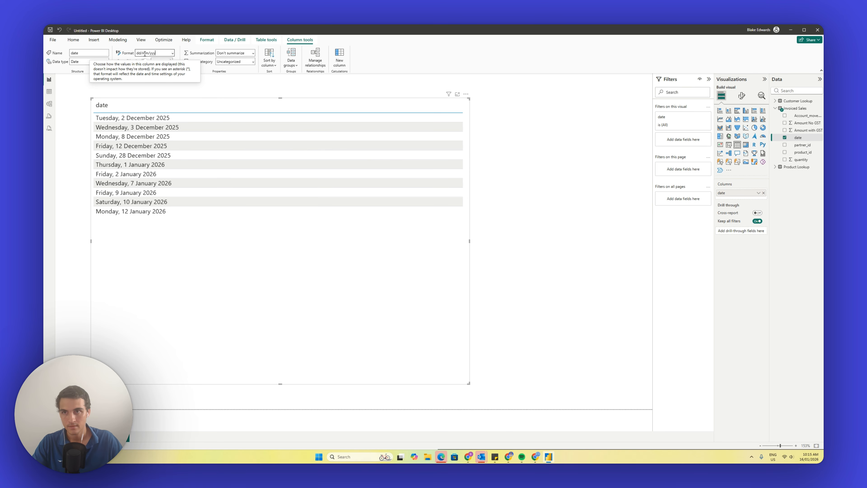
{"action": "key", "text": "Escape"}
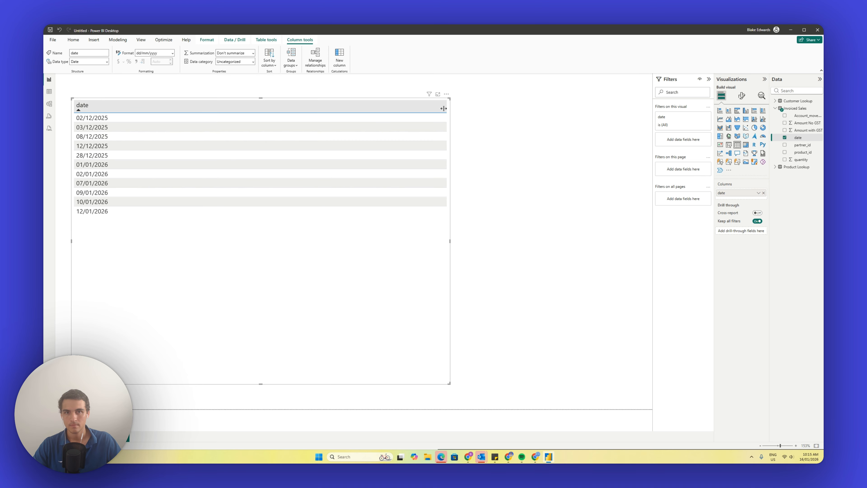
{"action": "left_click_drag", "start_coordinate": [443, 108], "coordinate": [234, 109]}
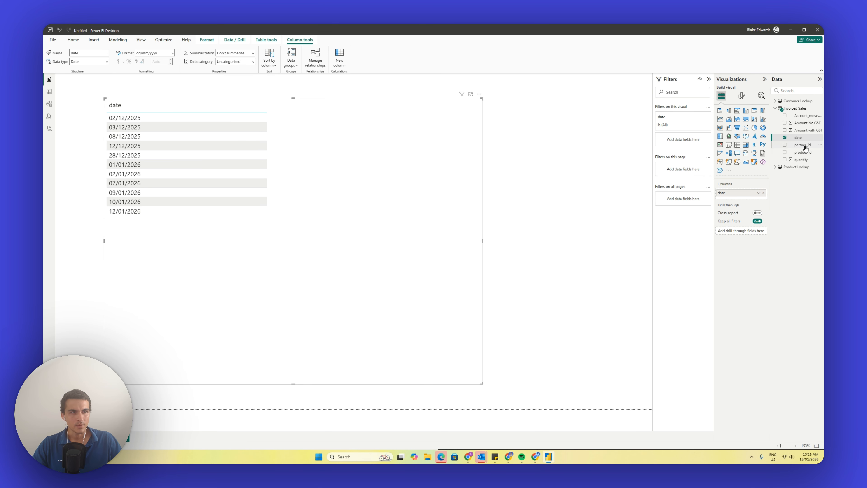
Expand the Customer Lookup table's fields and widen the field list so the full field names can be read
{"action": "left_click", "coordinate": [774, 102]}
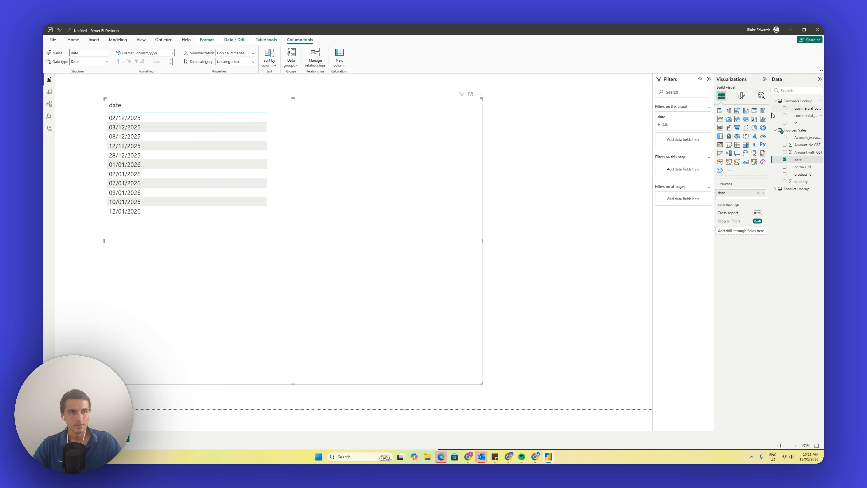
{"action": "left_click_drag", "start_coordinate": [770, 116], "coordinate": [702, 120]}
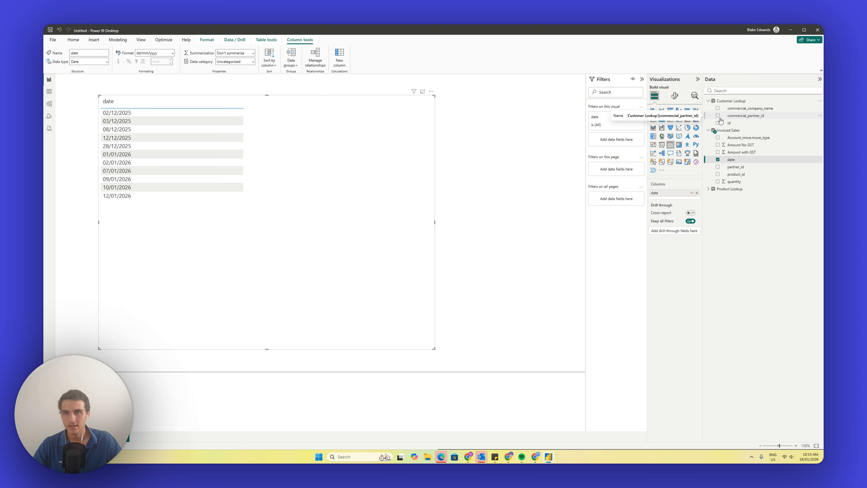
{"action": "left_click", "coordinate": [545, 171]}
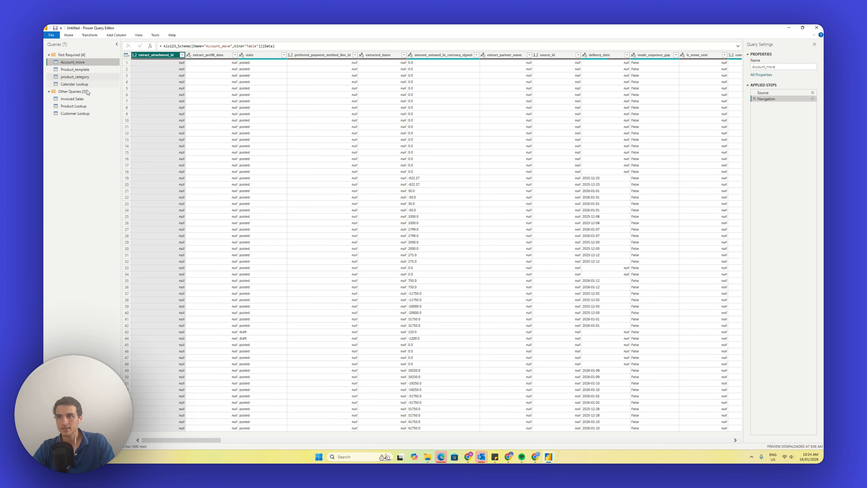
Copy the full M code of the Calendar Lookup query from the Advanced Editor, leaving the code unchanged
{"action": "left_click", "coordinate": [86, 84]}
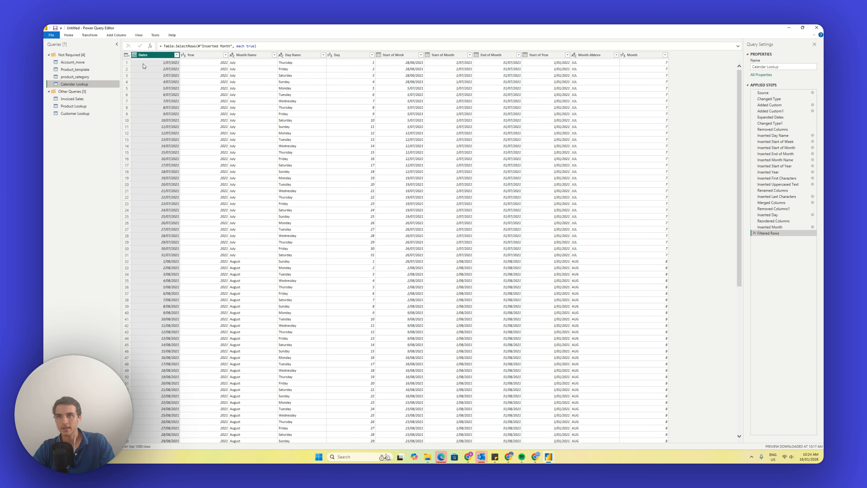
{"action": "left_click", "coordinate": [214, 50]}
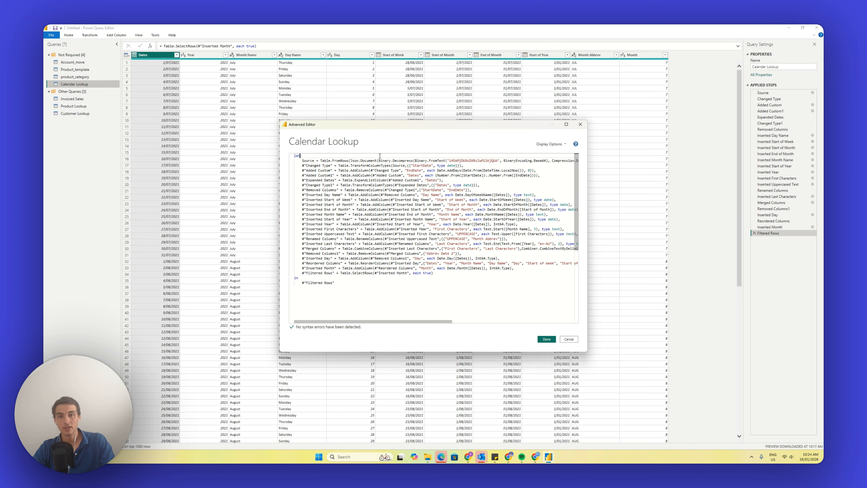
{"action": "key", "text": "ctrl+a"}
{"action": "left_click", "coordinate": [568, 339]}
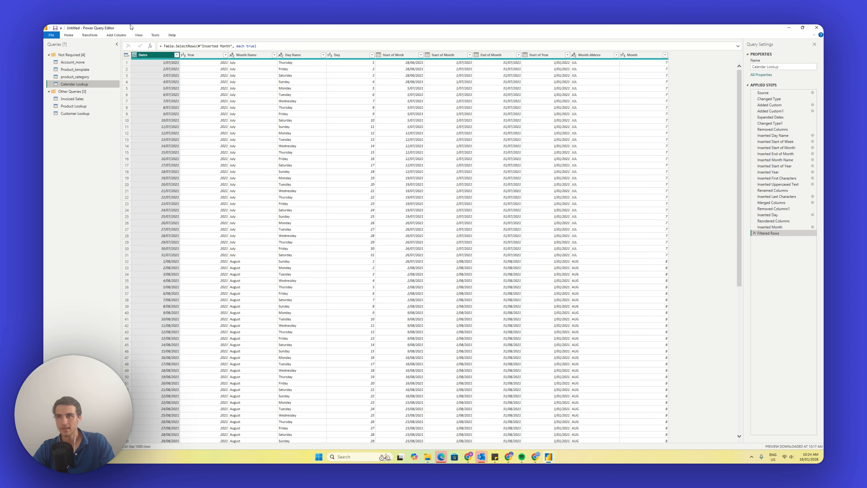
Create a blank query and replace its code with the copied Calendar Lookup M code in the Advanced Editor
{"action": "left_click", "coordinate": [75, 35]}
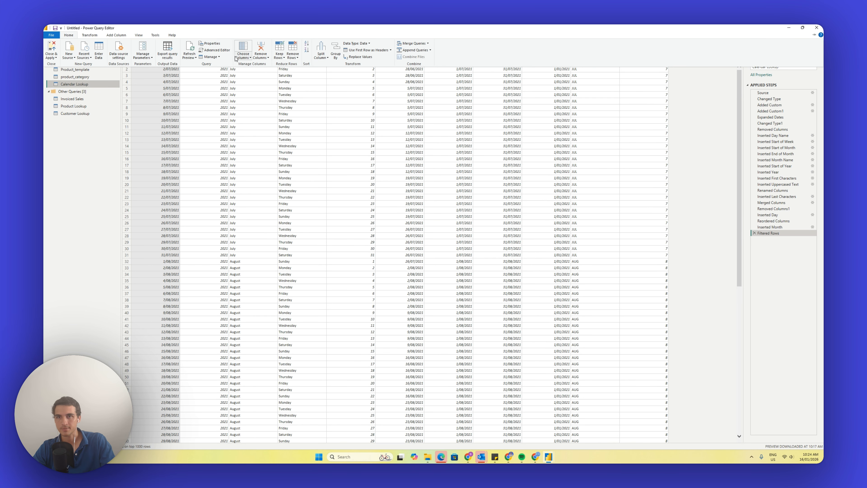
{"action": "left_click", "coordinate": [68, 55]}
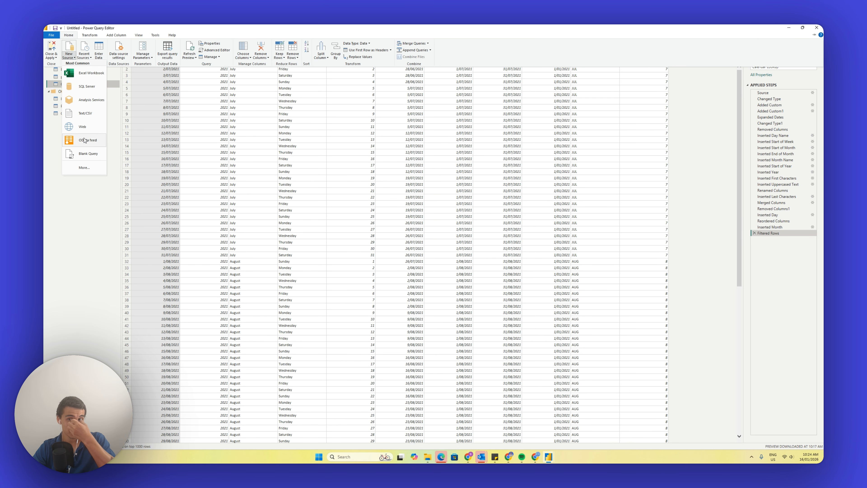
{"action": "left_click", "coordinate": [84, 154]}
{"action": "left_click", "coordinate": [72, 34]}
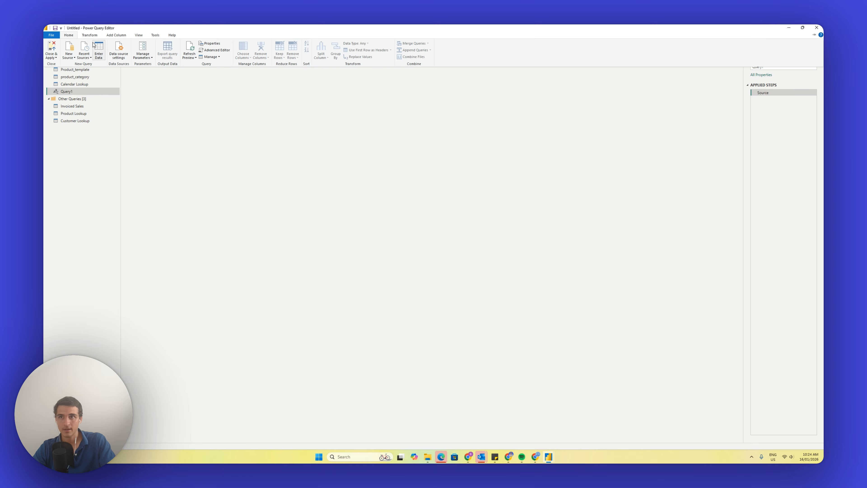
{"action": "left_click", "coordinate": [214, 50]}
{"action": "key", "text": "ctrl+a"}
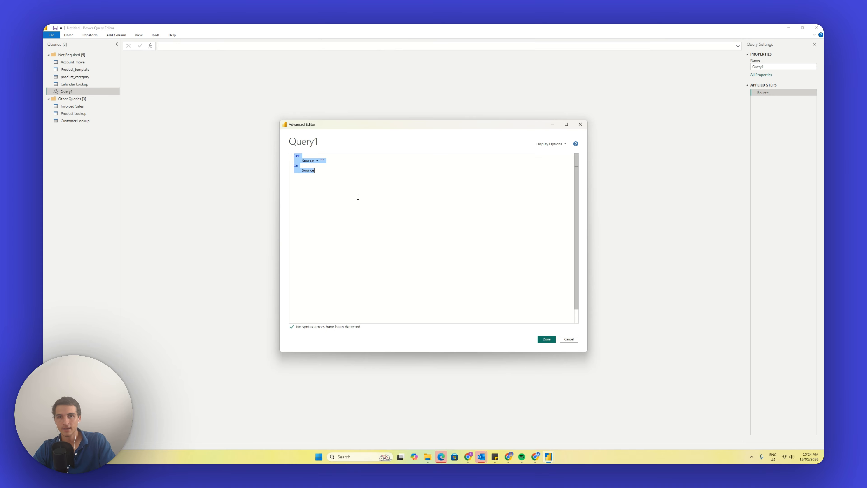
{"action": "key", "text": "ctrl+v"}
{"action": "left_click", "coordinate": [546, 339]}
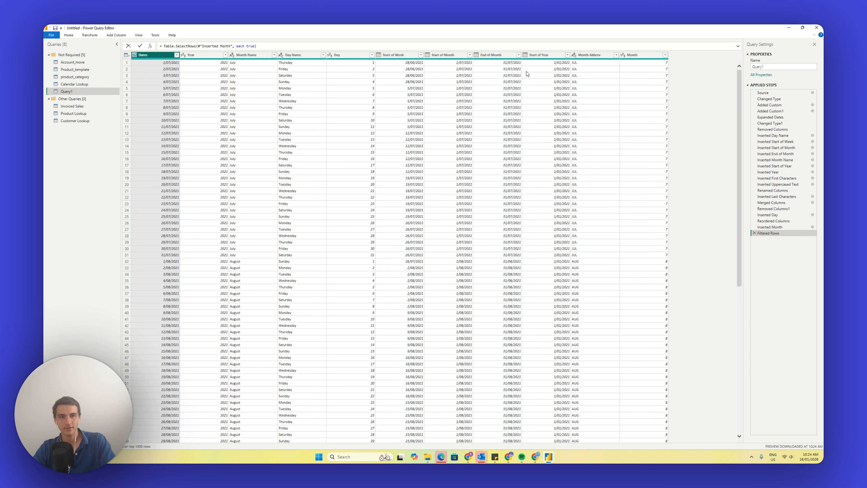
Delete the duplicate calendar query Query1
{"action": "right_click", "coordinate": [91, 94]}
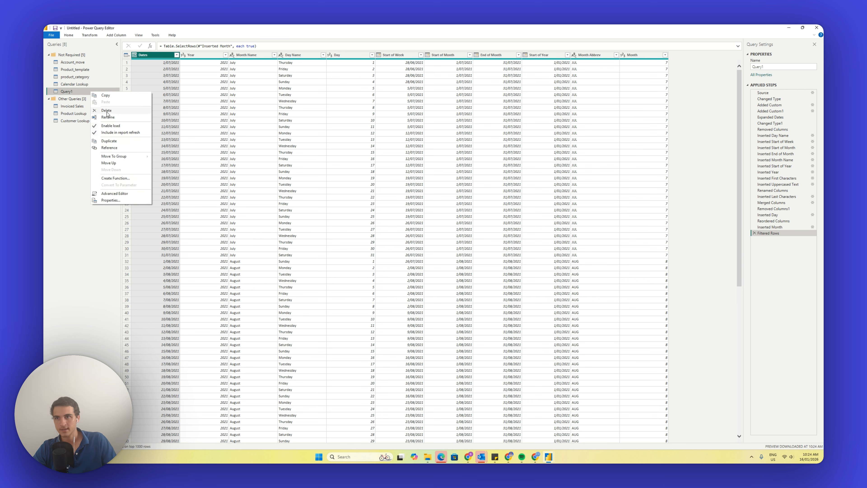
{"action": "left_click", "coordinate": [100, 113]}
{"action": "key", "text": "Return"}
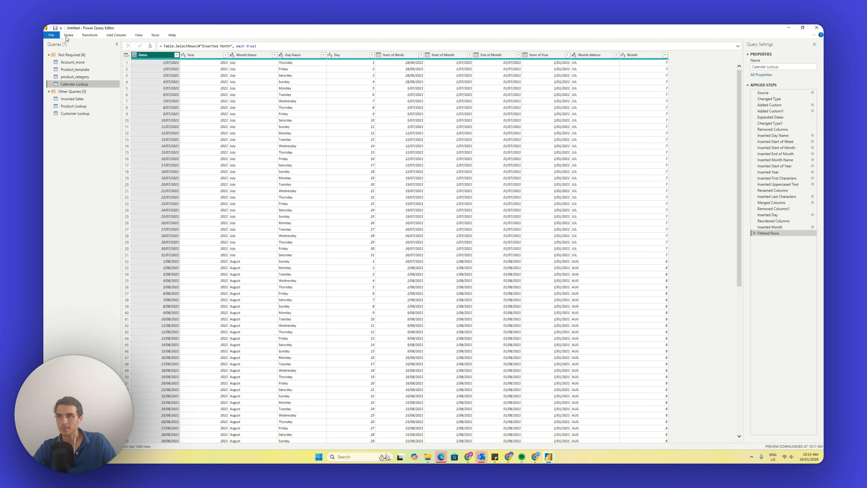
Close and apply the queries and, in the model view, delete the relationship between Calendar Lookup Dates and Invoiced Sales date
{"action": "left_click", "coordinate": [69, 36]}
{"action": "left_click", "coordinate": [52, 47]}
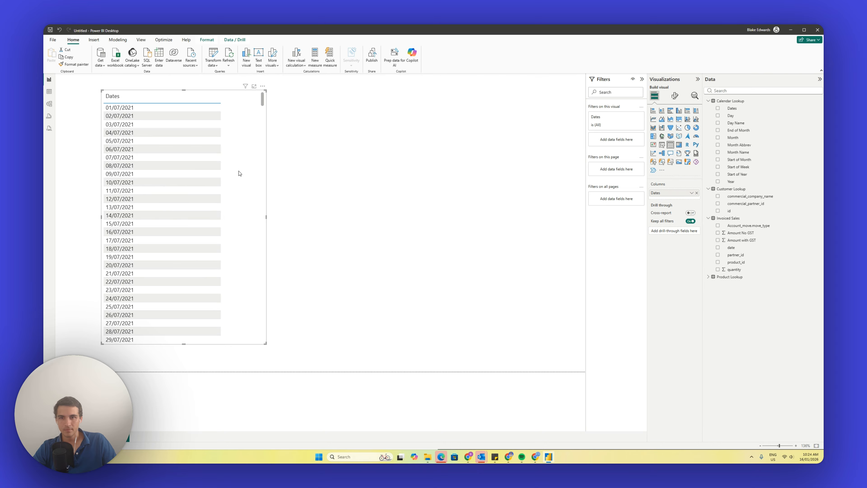
{"action": "left_click", "coordinate": [50, 103]}
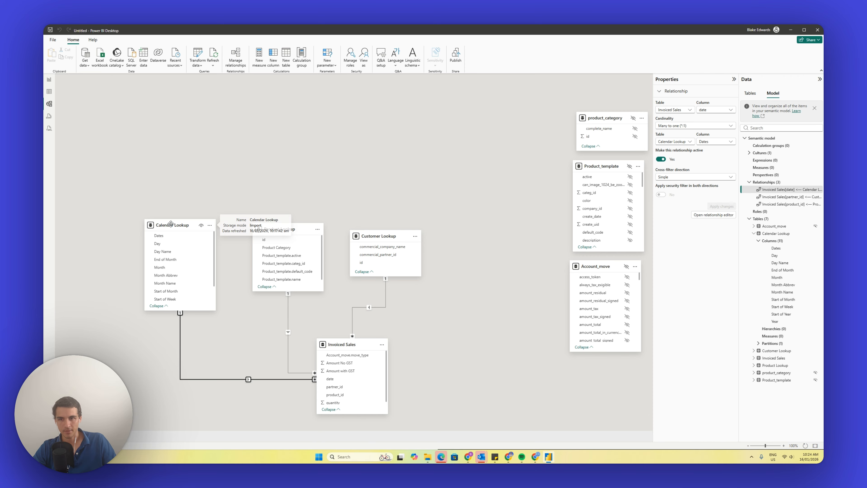
{"action": "left_click_drag", "start_coordinate": [170, 223], "coordinate": [169, 218]}
{"action": "key", "text": "Delete"}
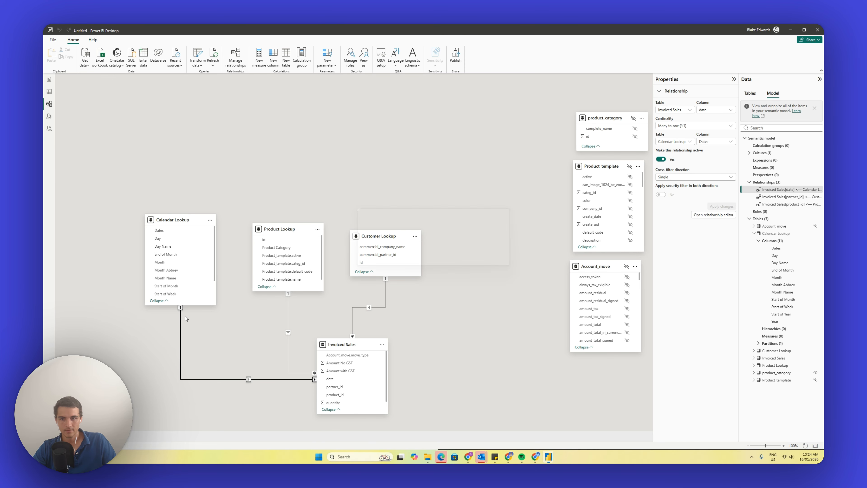
{"action": "key", "text": "Return"}
Check the Calendar Lookup Dates data and create an active one-to-many relationship from Dates to Invoiced Sales date with single cross-filter direction
{"action": "left_click", "coordinate": [157, 231]}
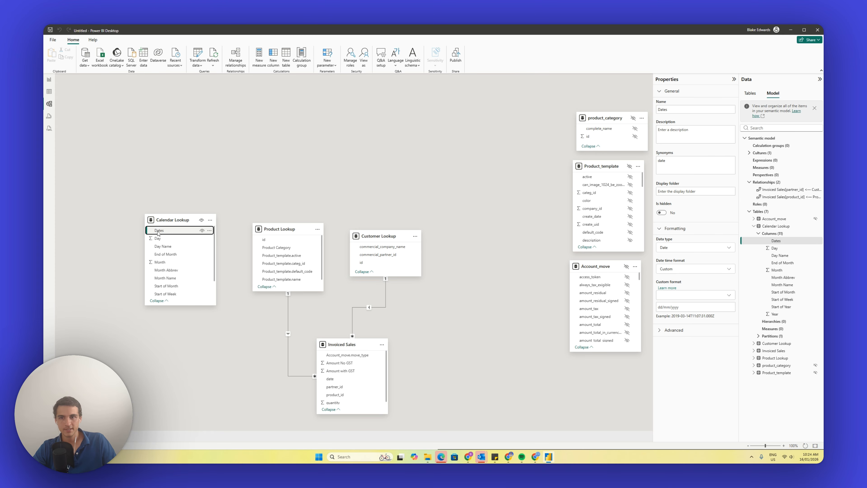
{"action": "left_click", "coordinate": [49, 92]}
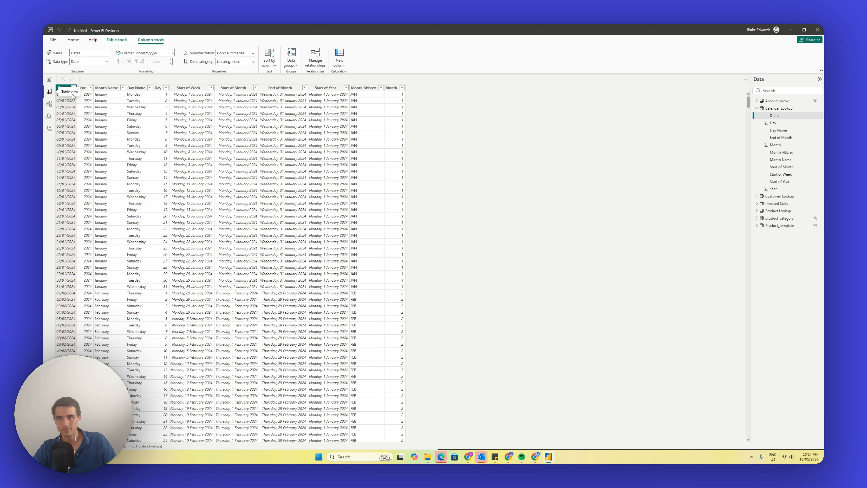
{"action": "left_click", "coordinate": [50, 103]}
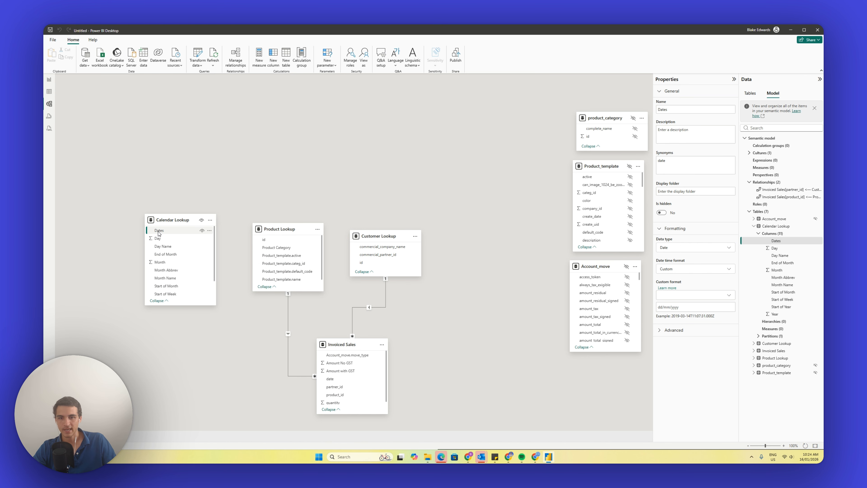
{"action": "left_click_drag", "start_coordinate": [159, 233], "coordinate": [330, 378]}
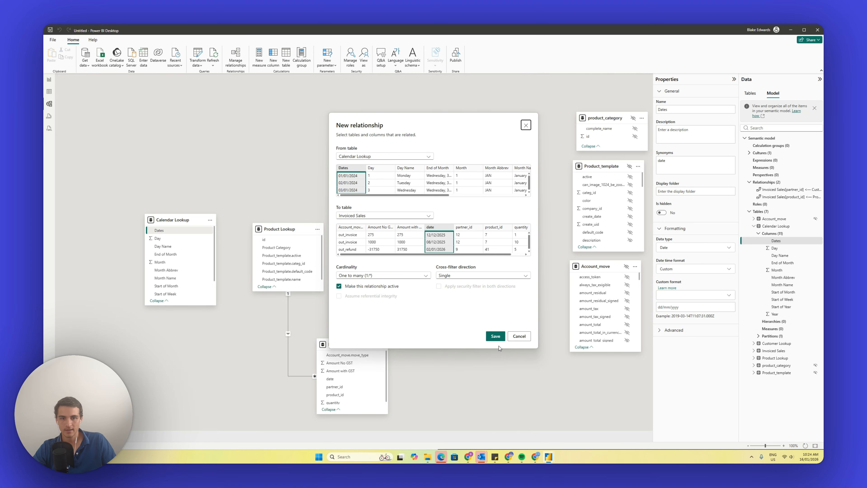
{"action": "left_click", "coordinate": [495, 336]}
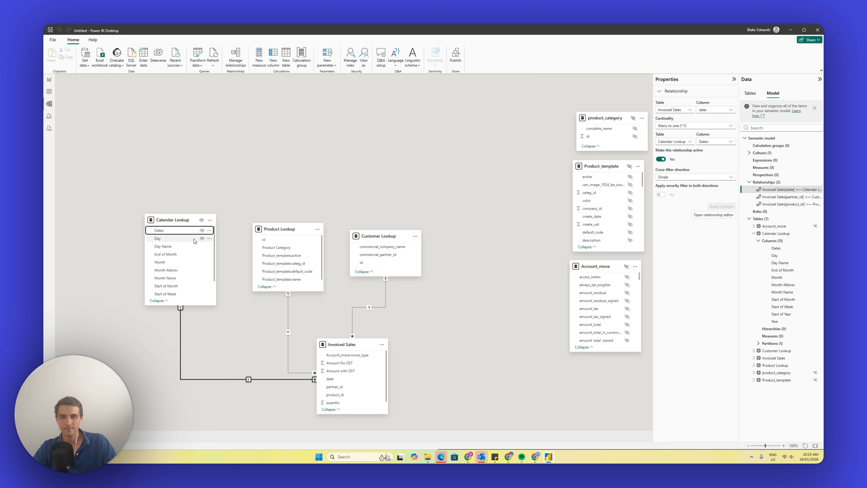
Return to the report view and reposition the Dates table visual on the report page
{"action": "left_click", "coordinate": [48, 79]}
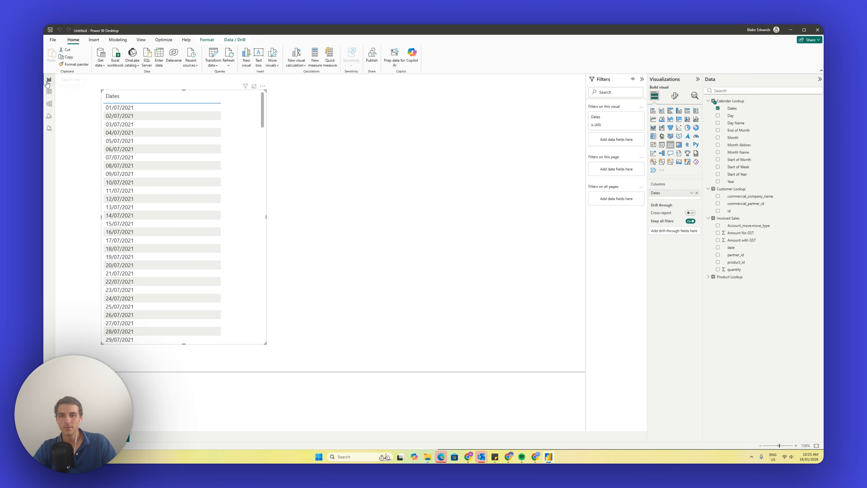
{"action": "left_click_drag", "start_coordinate": [269, 177], "coordinate": [279, 180]}
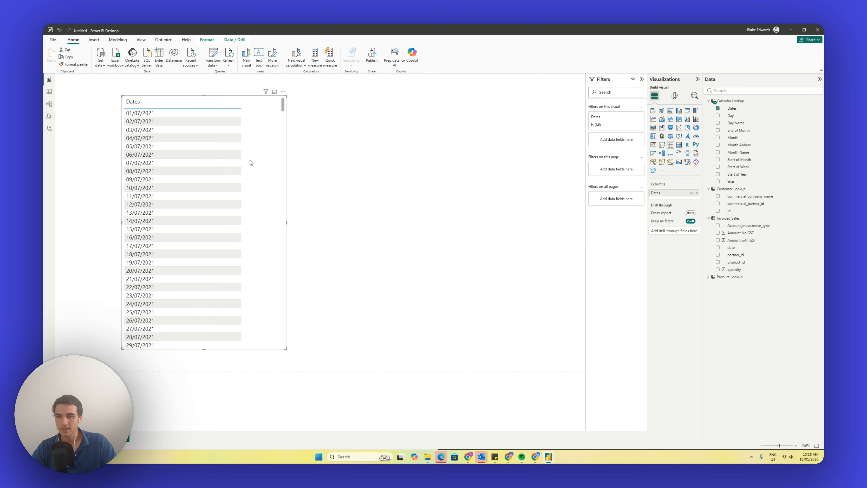
{"action": "left_click_drag", "start_coordinate": [266, 178], "coordinate": [253, 182]}
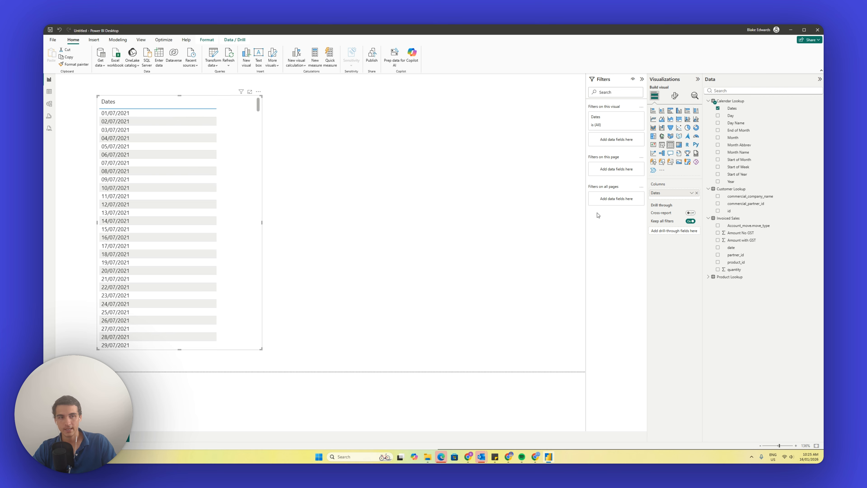
Rebuild the table visual at a wider size with the Calendar Lookup Dates and Customer Lookup commercial_company_name columns
{"action": "left_click", "coordinate": [696, 193]}
{"action": "left_click_drag", "start_coordinate": [737, 111], "coordinate": [674, 194]}
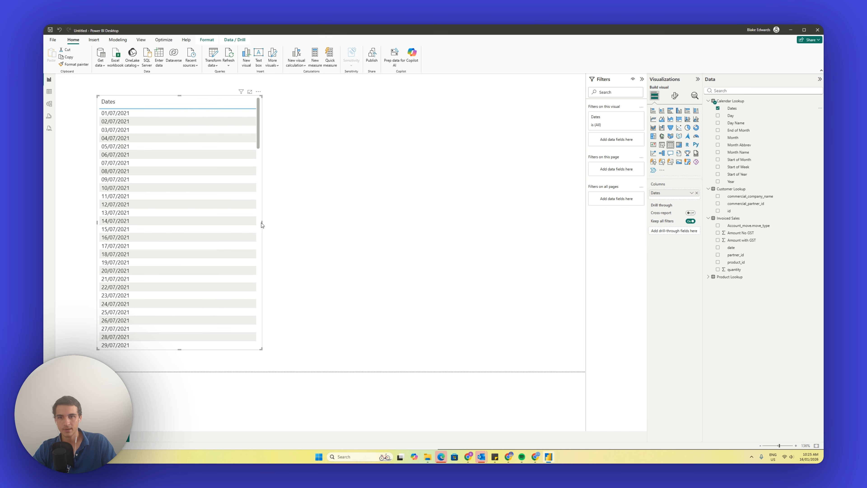
{"action": "left_click_drag", "start_coordinate": [261, 225], "coordinate": [441, 223]}
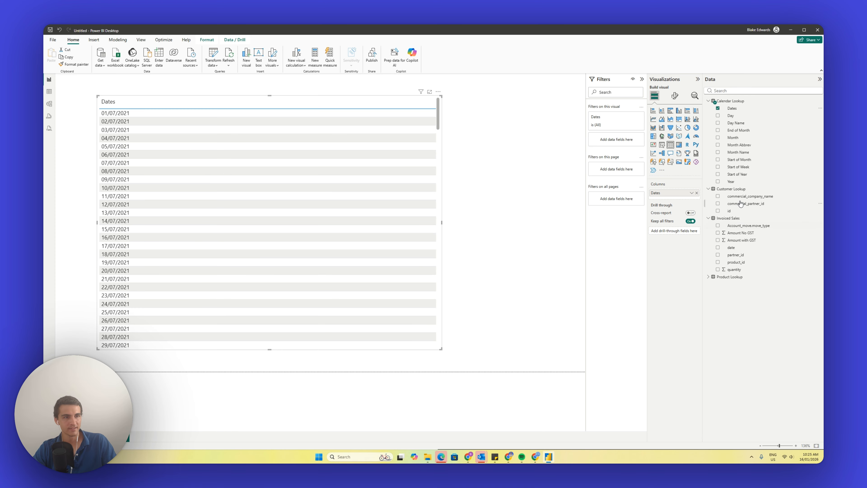
{"action": "left_click_drag", "start_coordinate": [746, 197], "coordinate": [666, 204]}
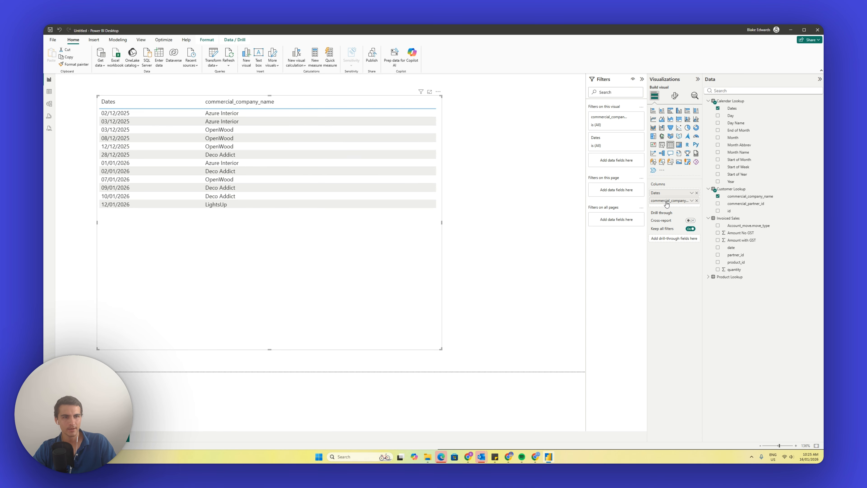
Rename the commercial_company_name column of the table visual as Customer
{"action": "double_click", "coordinate": [666, 200]}
{"action": "type", "text": "Customer"}
{"action": "key", "text": "Return"}
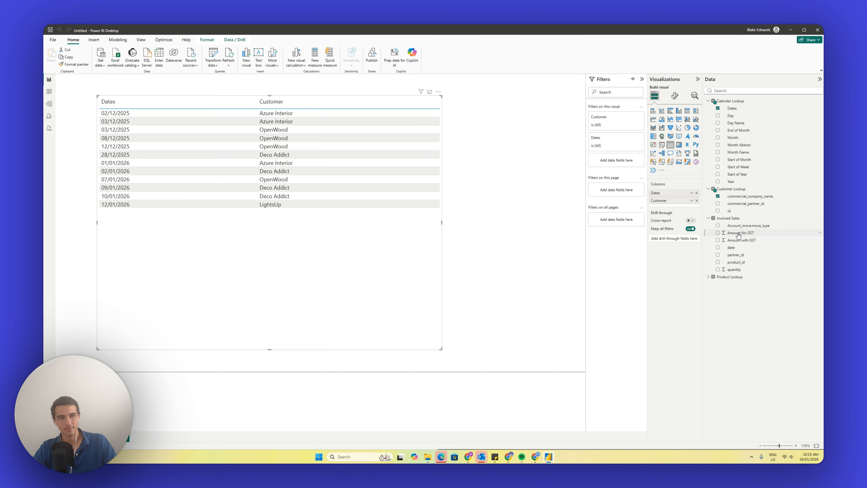
Create and load an empty table named Measures Table
{"action": "left_click", "coordinate": [734, 167]}
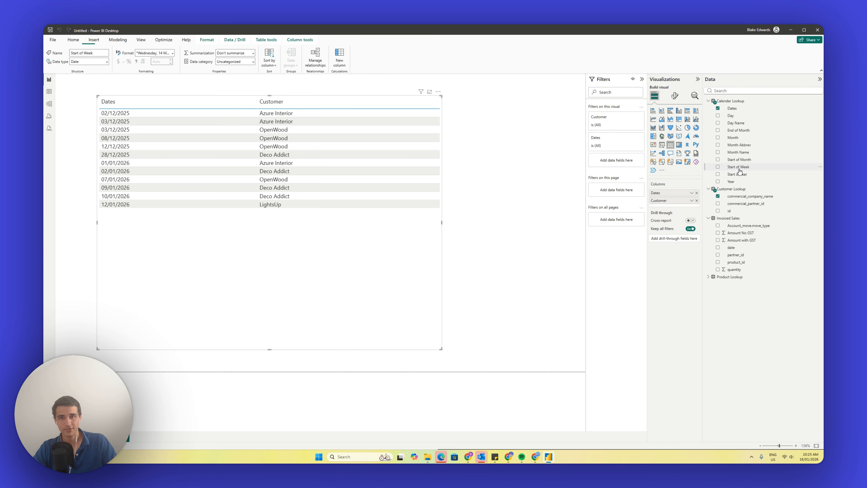
{"action": "left_click", "coordinate": [78, 41]}
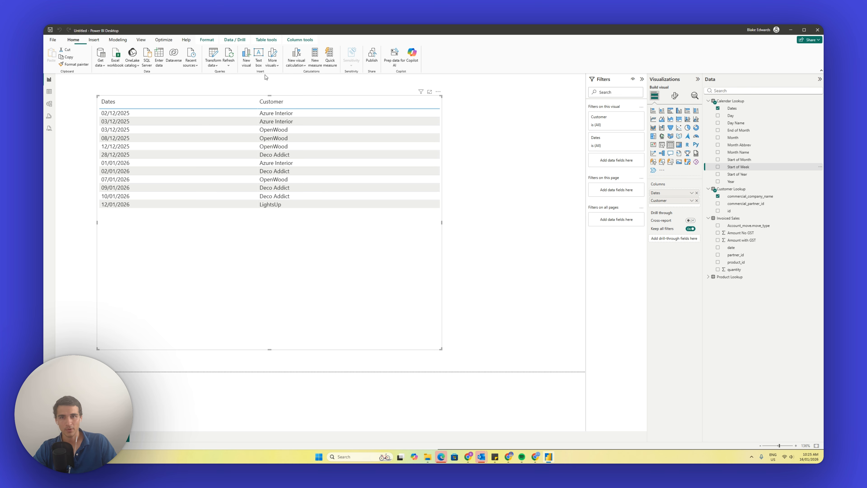
{"action": "left_click", "coordinate": [160, 63]}
{"action": "double_click", "coordinate": [351, 313]}
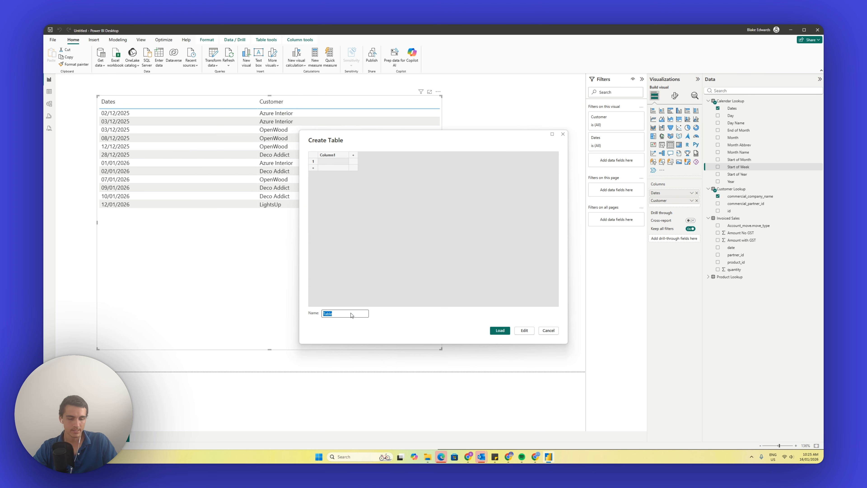
{"action": "type", "text": "Measures"}
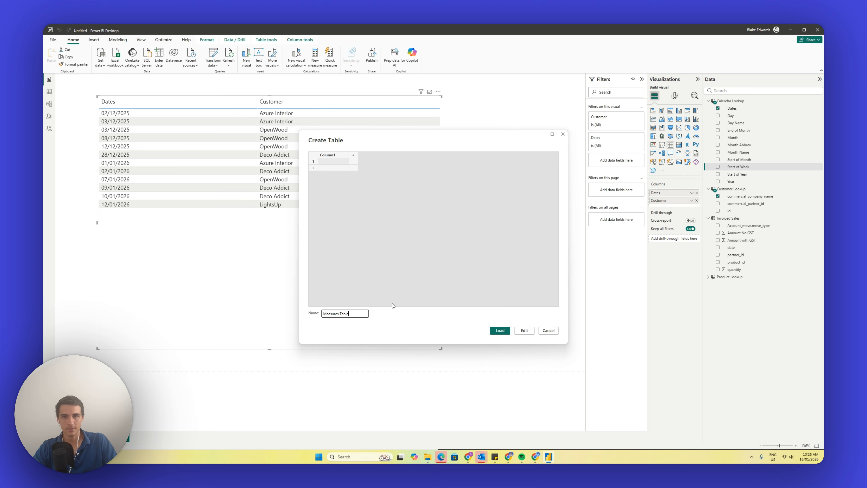
{"action": "left_click", "coordinate": [500, 331]}
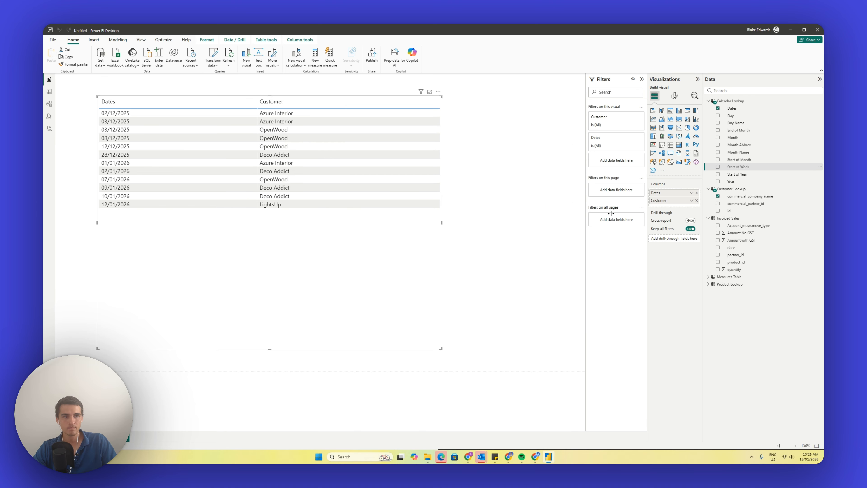
Add the measure Revenue Actual = SUM('Invoiced Sales'[Amount No GST]) to Measures Table and format its currency without decimals
{"action": "left_click", "coordinate": [727, 278]}
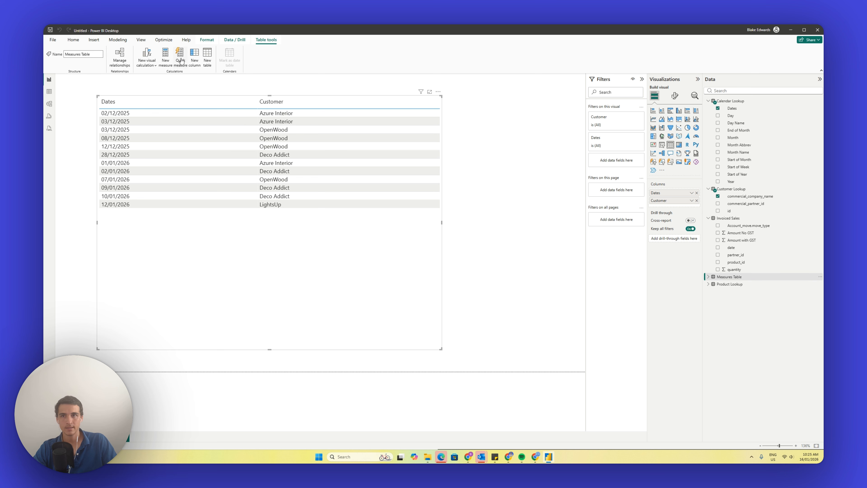
{"action": "left_click", "coordinate": [171, 62]}
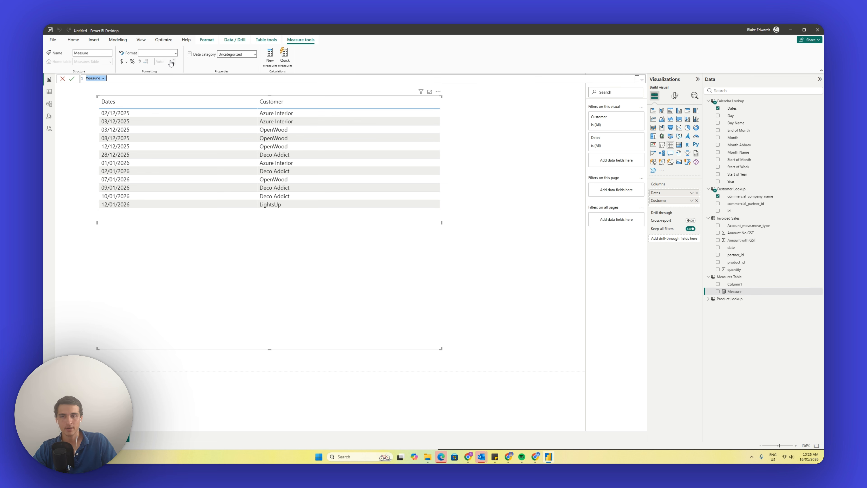
{"action": "type", "text": "Reven"}
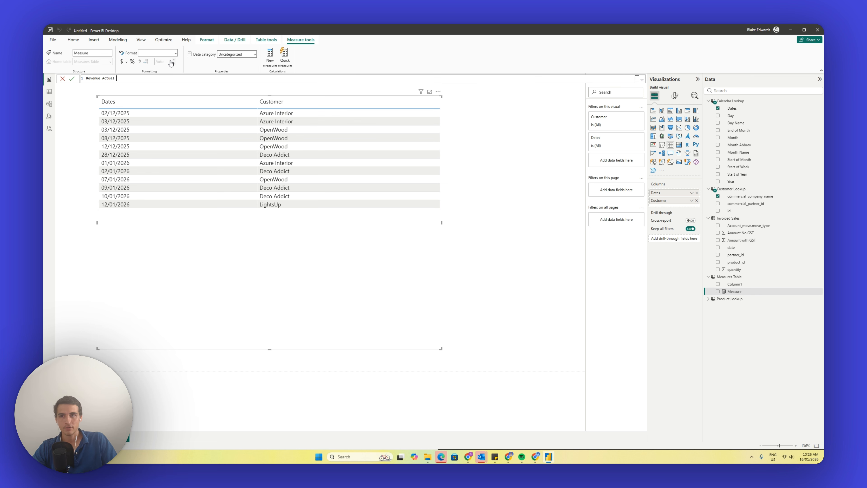
{"action": "type", "text": "ue Actual = SUM("}
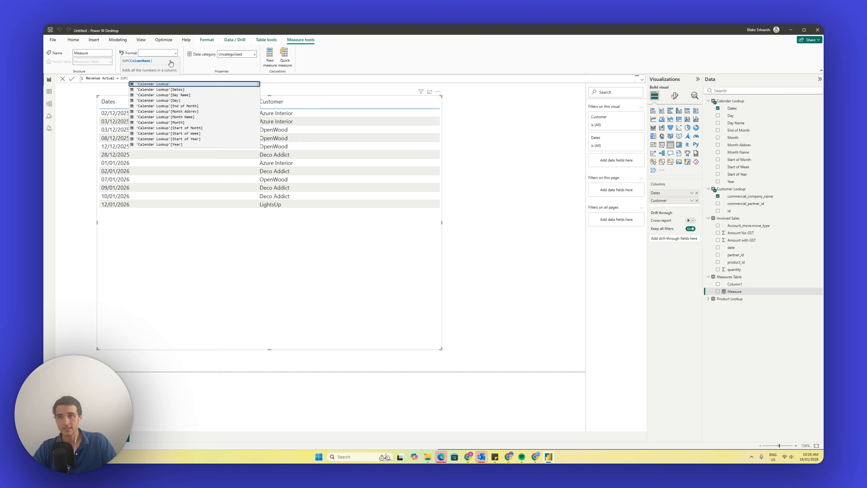
{"action": "type", "text": "invoiced"}
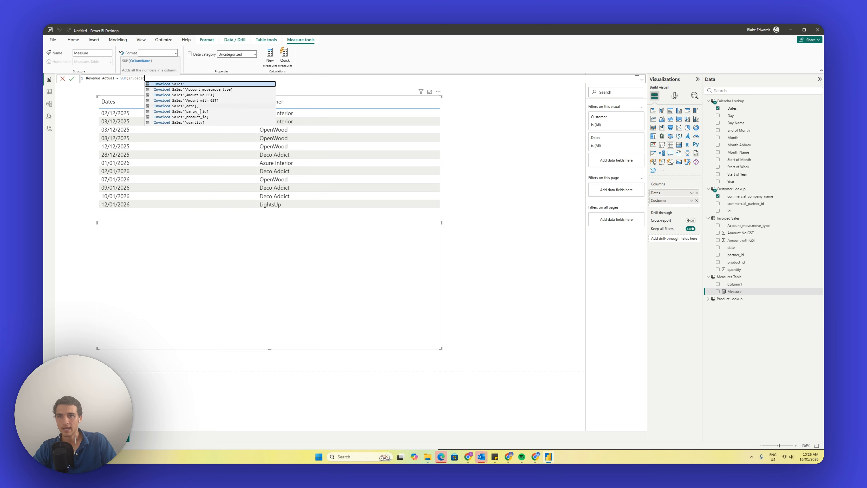
{"action": "left_click", "coordinate": [197, 95]}
{"action": "type", "text": ")"}
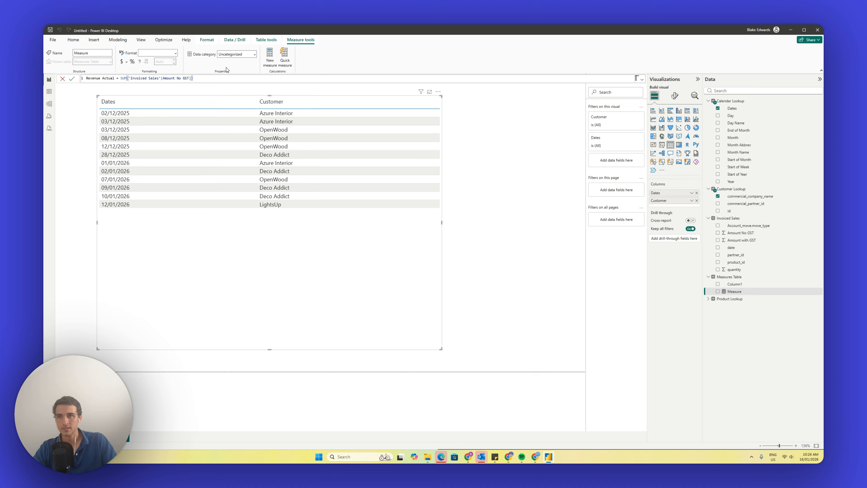
{"action": "key", "text": "Return"}
{"action": "left_click", "coordinate": [161, 62]}
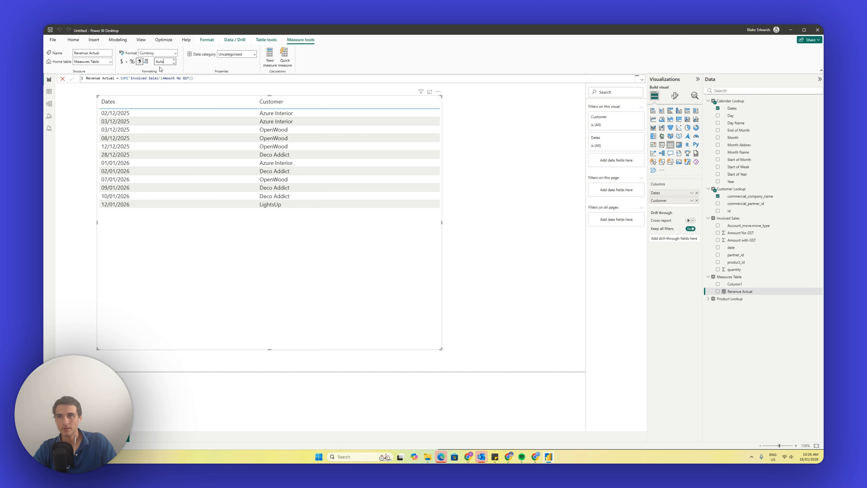
Add the measure Qty Actual = SUM('Invoiced Sales'[quantity]) to Measures Table and format it with a thousands separator
{"action": "left_click", "coordinate": [266, 65]}
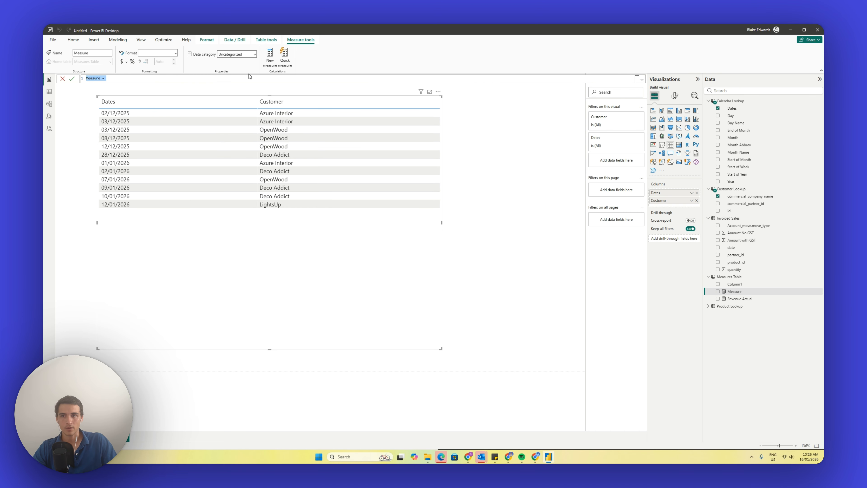
{"action": "type", "text": "Qty Actual "}
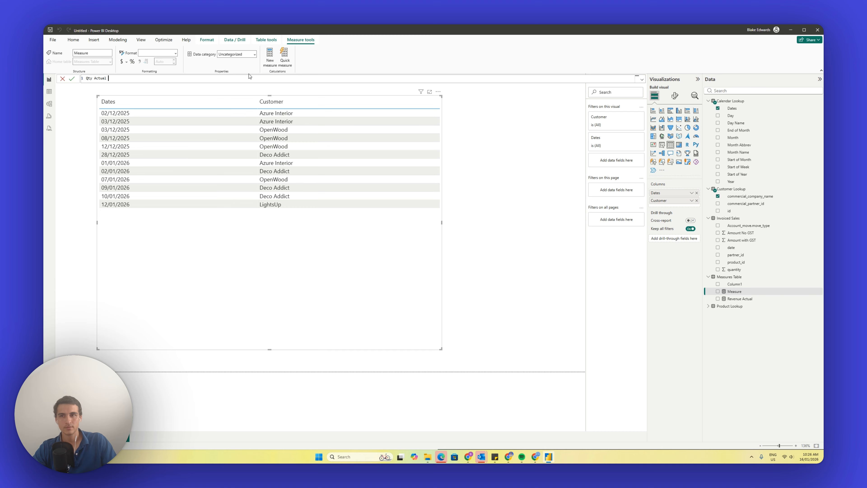
{"action": "type", "text": "= SUM(qua"}
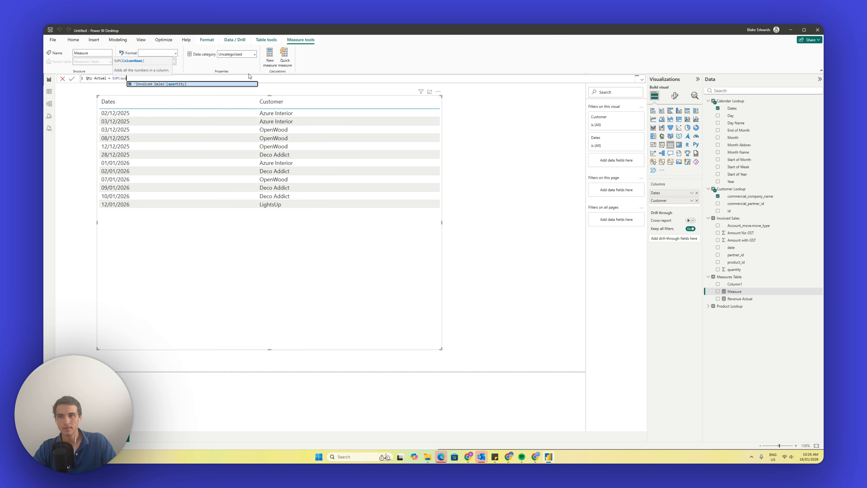
{"action": "key", "text": "Tab"}
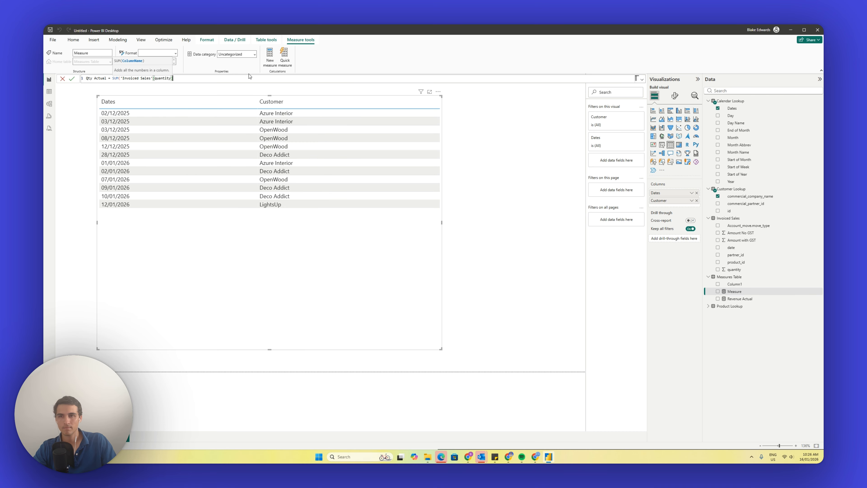
{"action": "type", "text": ")"}
{"action": "key", "text": "Return"}
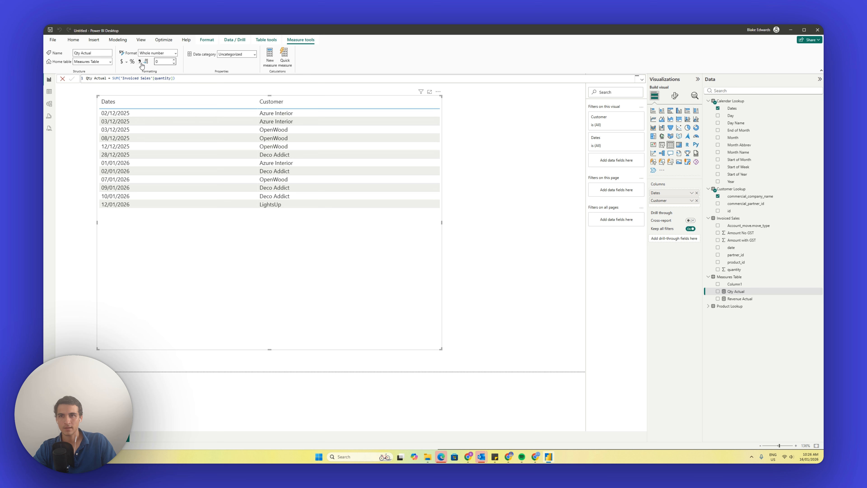
{"action": "left_click", "coordinate": [142, 64]}
Add the Qty Actual, Revenue Actual and Account_move.move_type columns to the table visual, and reposition and widen it
{"action": "left_click_drag", "start_coordinate": [354, 232], "coordinate": [334, 246]}
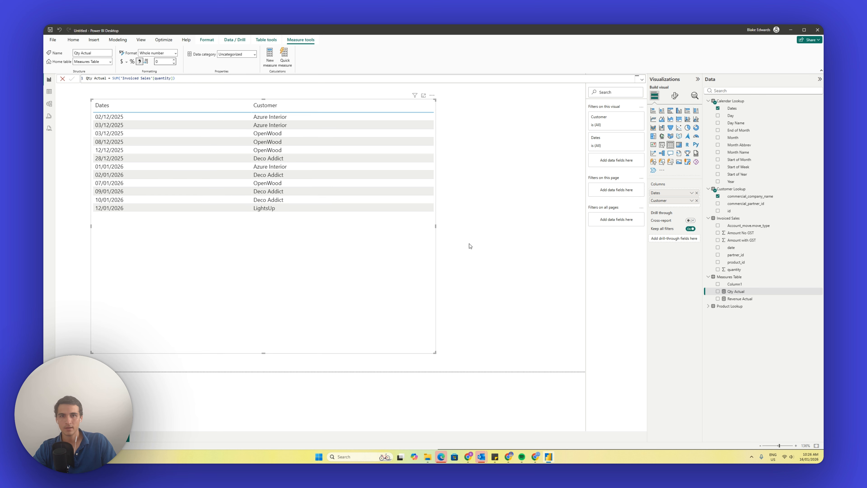
{"action": "left_click_drag", "start_coordinate": [736, 291], "coordinate": [674, 206]}
{"action": "left_click_drag", "start_coordinate": [739, 298], "coordinate": [674, 208]}
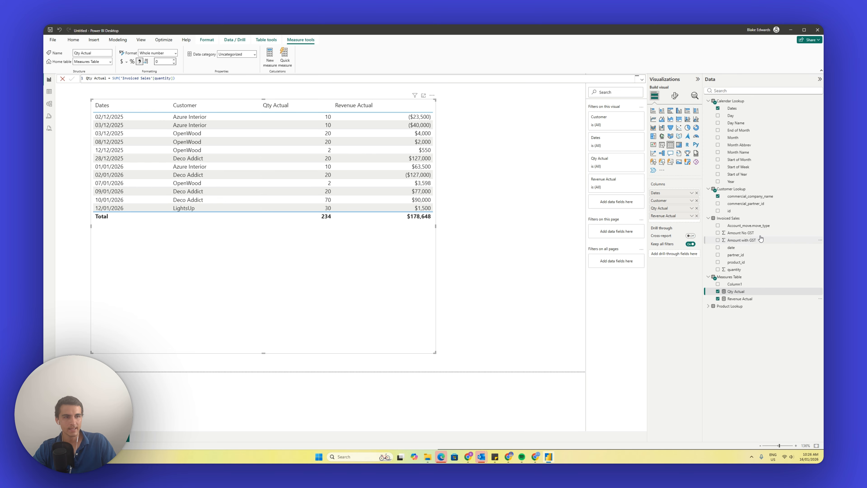
{"action": "left_click_drag", "start_coordinate": [747, 229], "coordinate": [674, 223]}
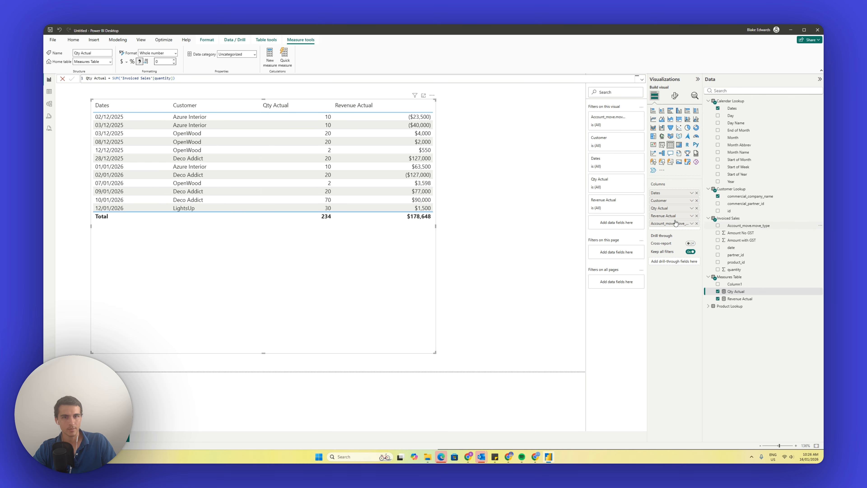
{"action": "left_click_drag", "start_coordinate": [436, 225], "coordinate": [501, 225]}
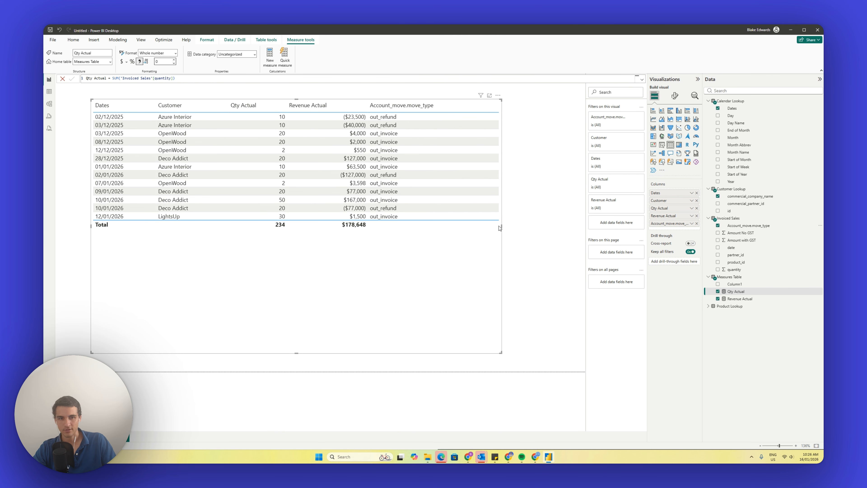
In Invoiced Sales, add the calculated column Qty Actual = IF('Invoiced Sales'[Account_move.move_type] = "out_refund",-'Invoiced Sales'[quantity],'Invoiced Sales'[quantity])
{"action": "left_click", "coordinate": [49, 90]}
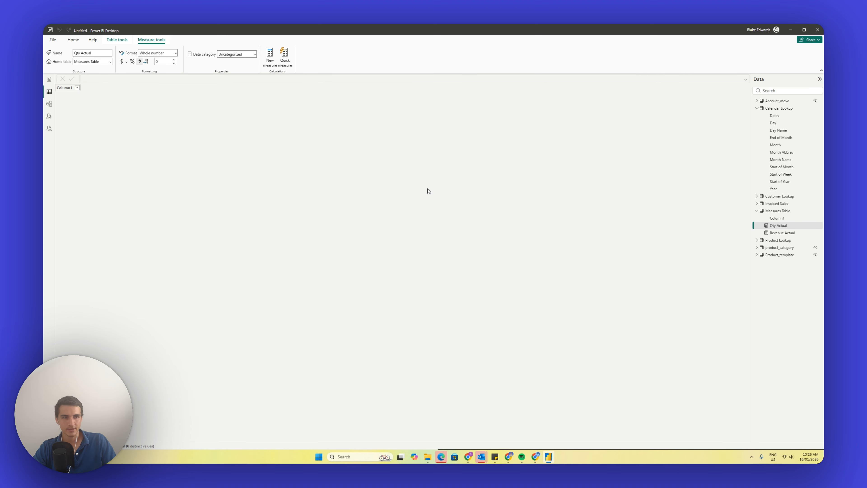
{"action": "left_click", "coordinate": [772, 204]}
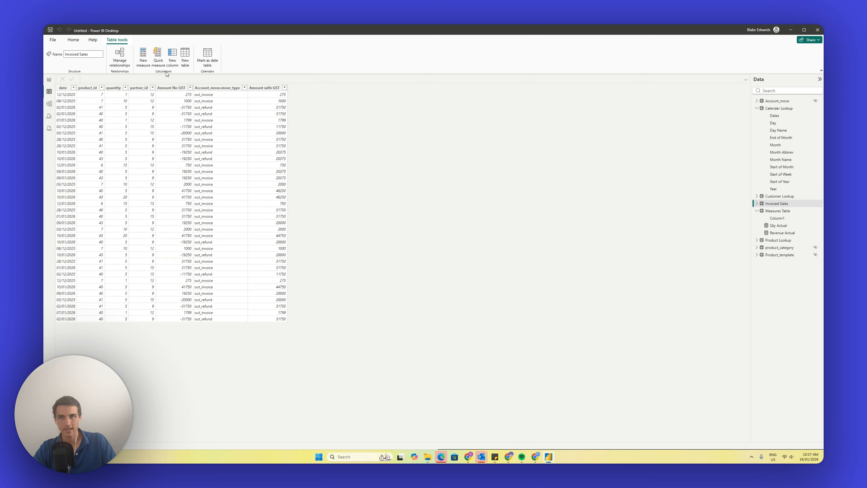
{"action": "left_click", "coordinate": [173, 62]}
{"action": "type", "text": "Qty Actual ="}
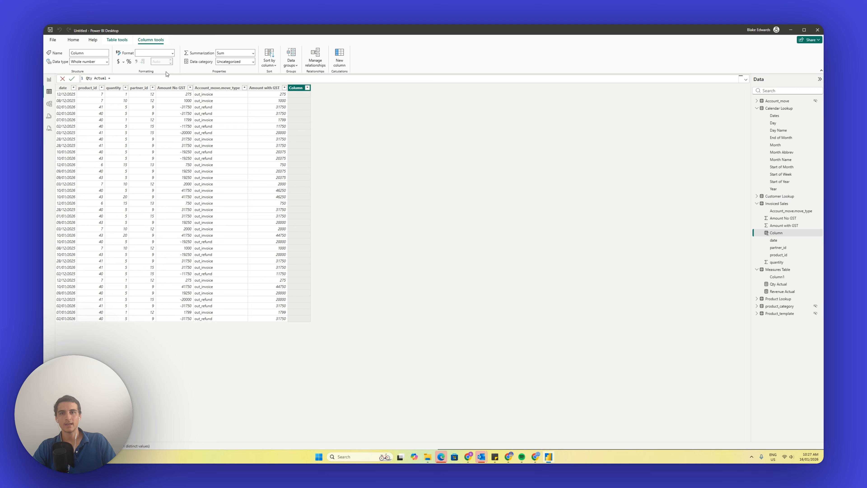
{"action": "type", "text": "IF("}
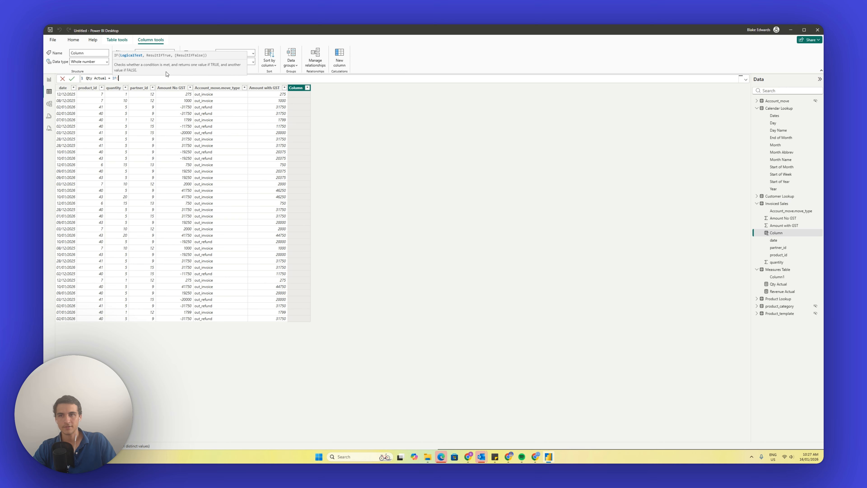
{"action": "type", "text": "'Invoiced Sales'[Account_move.move_type] = \"out_refund"}
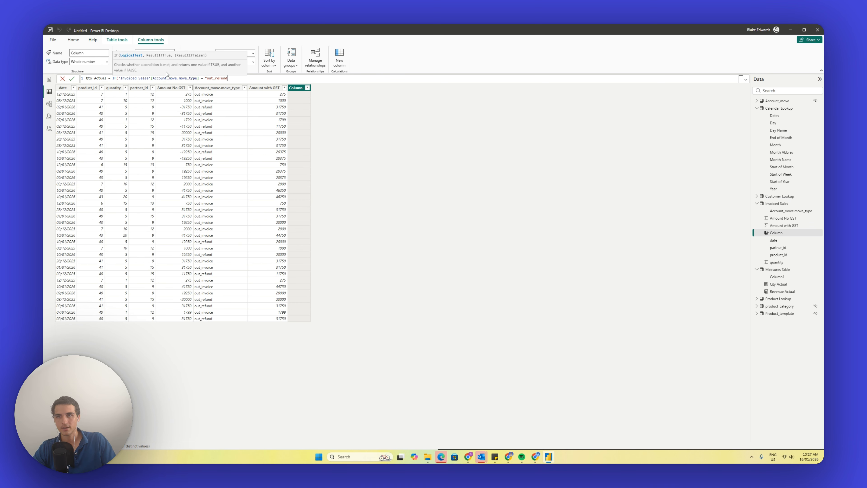
{"action": "type", "text": "\",-qua"}
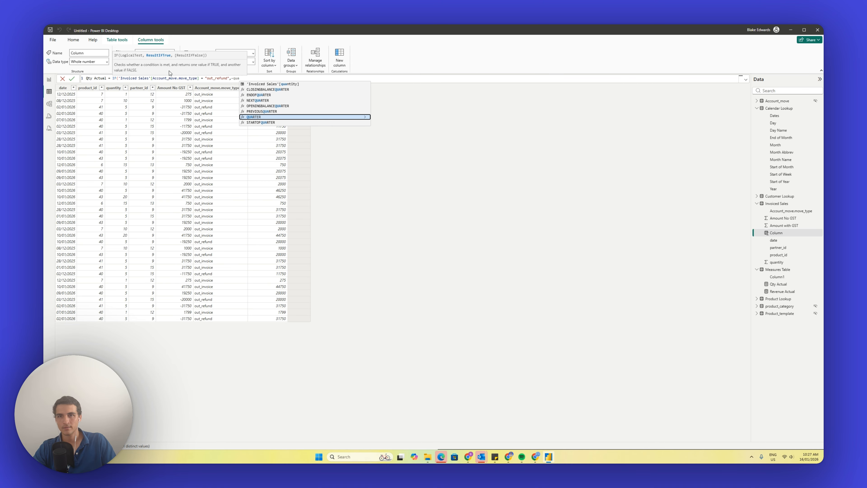
{"action": "left_click", "coordinate": [265, 84]}
{"action": "type", "text": ",'Invoiced Sales'[quantity]"}
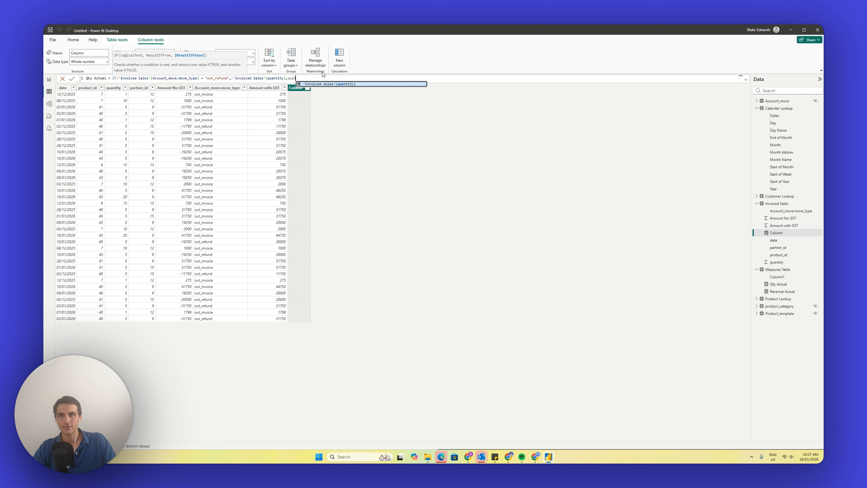
{"action": "type", "text": ")"}
{"action": "key", "text": "Return"}
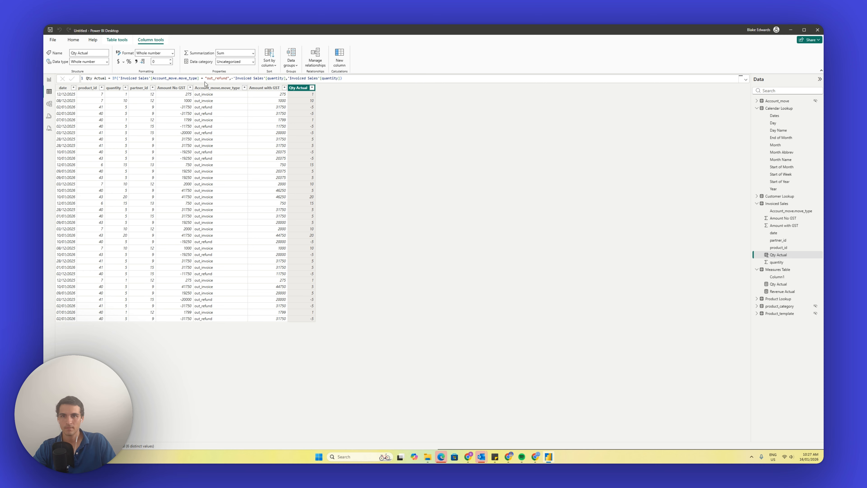
Return to the report, change the Qty Actual measure to SUM('Invoiced Sales'[Qty Actual]) and widen the table visual
{"action": "left_click", "coordinate": [49, 80]}
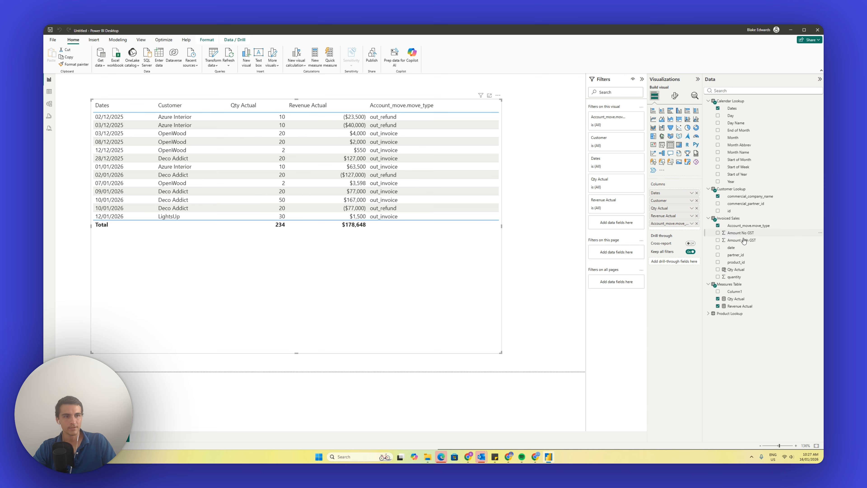
{"action": "left_click", "coordinate": [750, 299]}
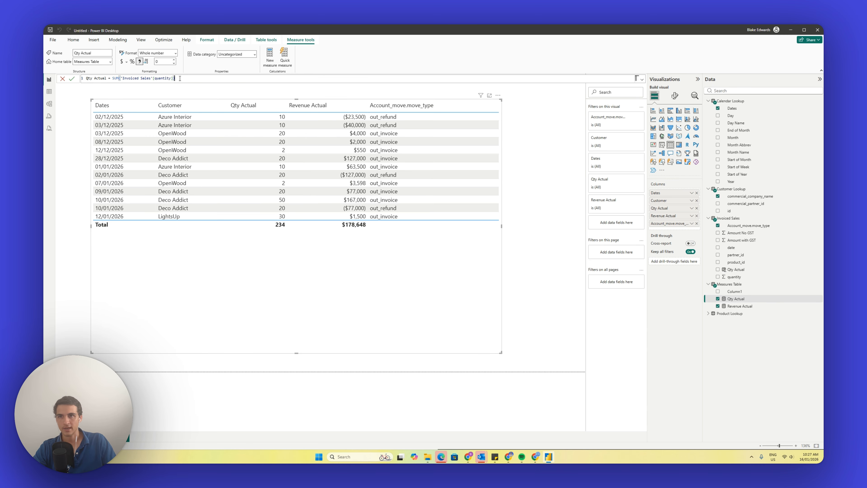
{"action": "left_click_drag", "start_coordinate": [176, 78], "coordinate": [159, 79]}
{"action": "key", "text": "BackSpace"}
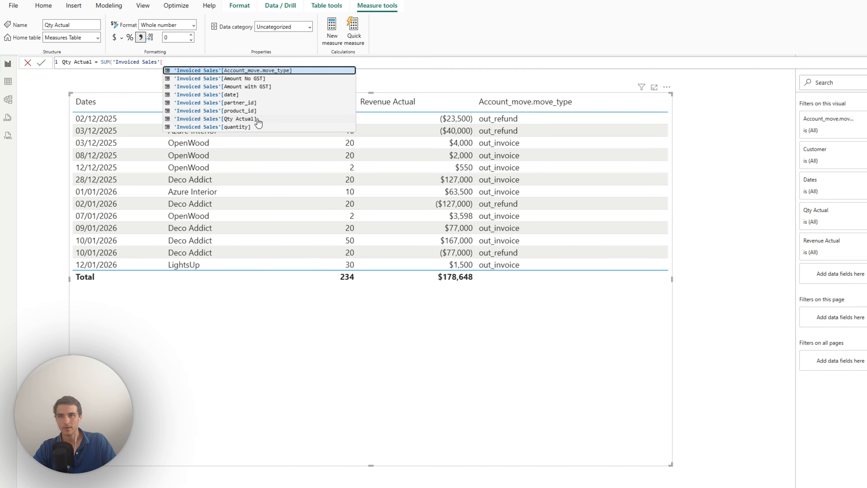
{"action": "left_click", "coordinate": [258, 119]}
{"action": "type", "text": ")"}
{"action": "key", "text": "Return"}
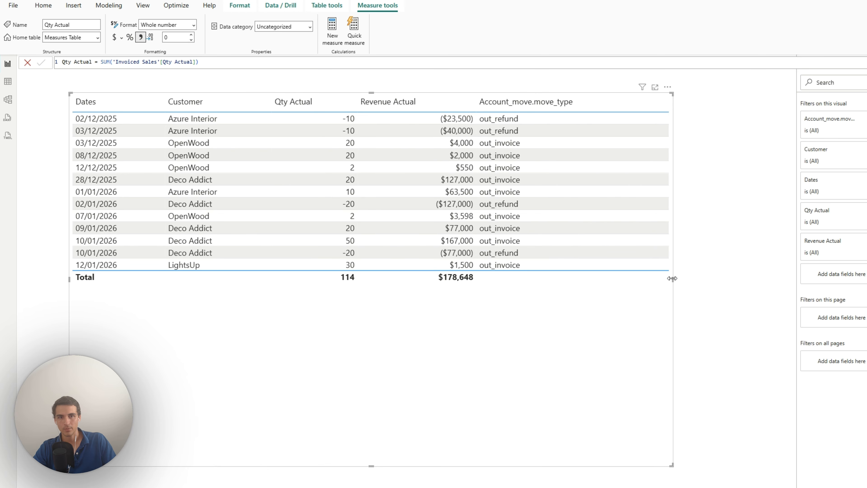
{"action": "left_click_drag", "start_coordinate": [671, 278], "coordinate": [732, 282]}
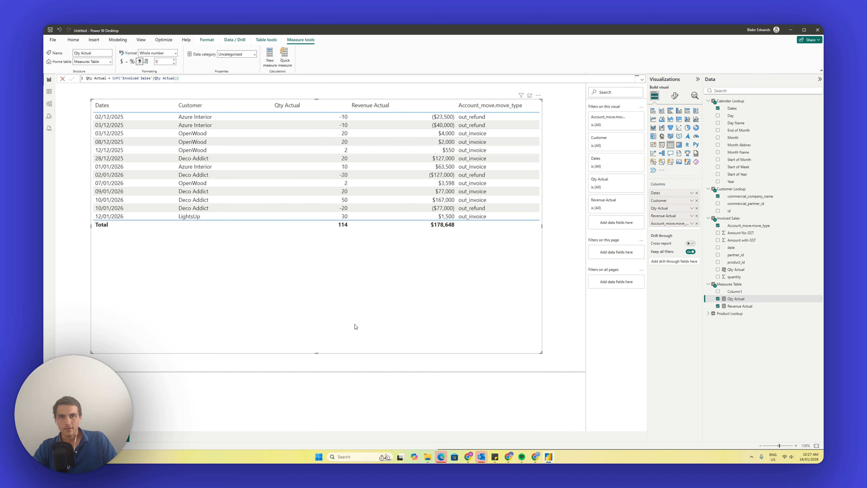
Remove the Account_move.move_type column from the table visual
{"action": "left_click_drag", "start_coordinate": [700, 226], "coordinate": [497, 226]}
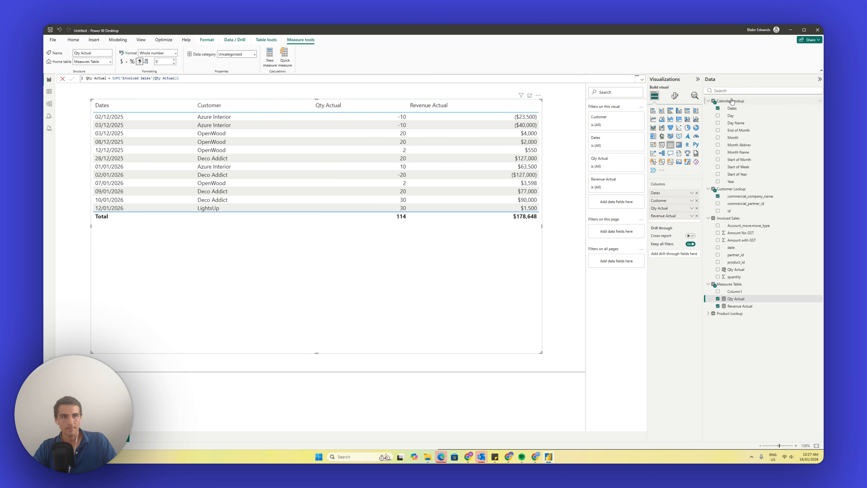
{"action": "left_click", "coordinate": [732, 91]}
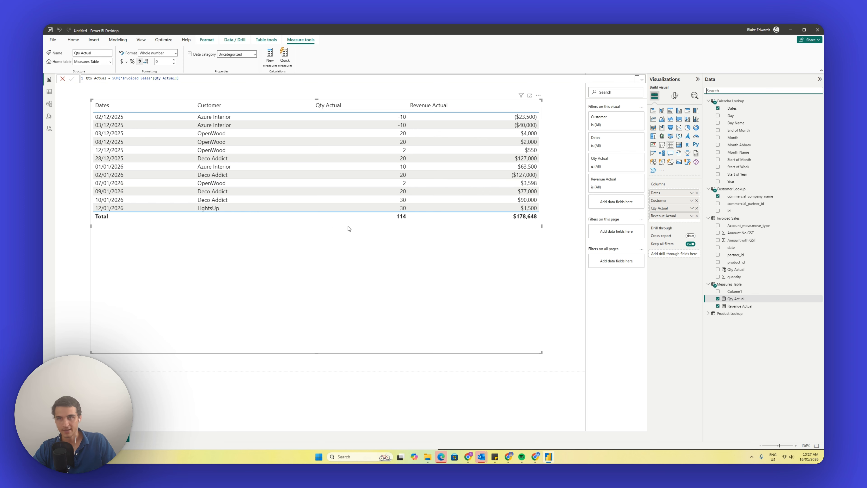
{"action": "left_click", "coordinate": [80, 121]}
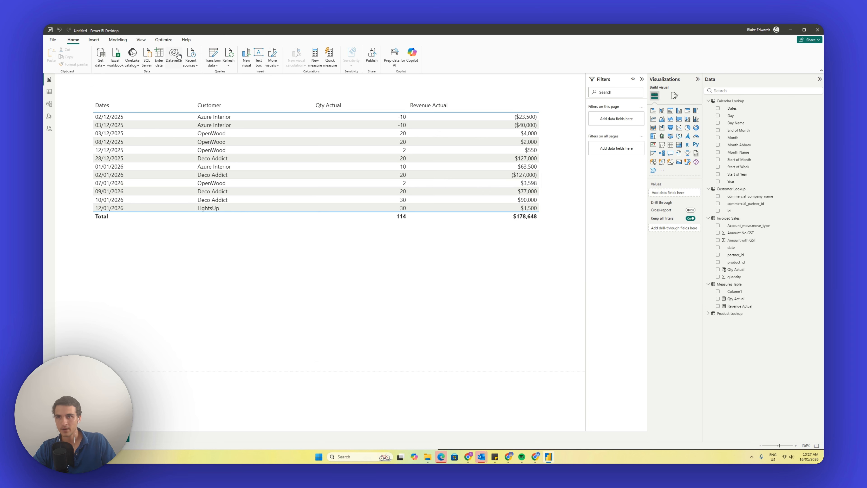
Open the Invoiced Sales query in Power Query Editor and edit the column selection of its Removed Other Columns step
{"action": "left_click", "coordinate": [211, 54]}
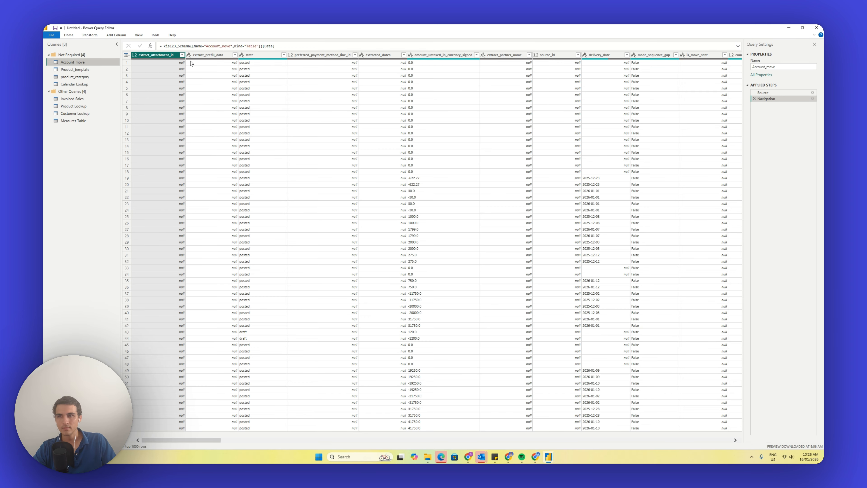
{"action": "left_click", "coordinate": [85, 100]}
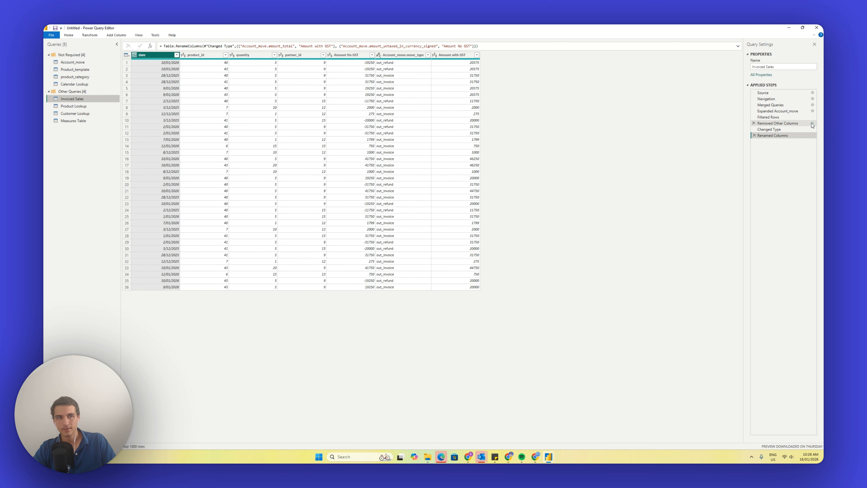
{"action": "left_click", "coordinate": [813, 123]}
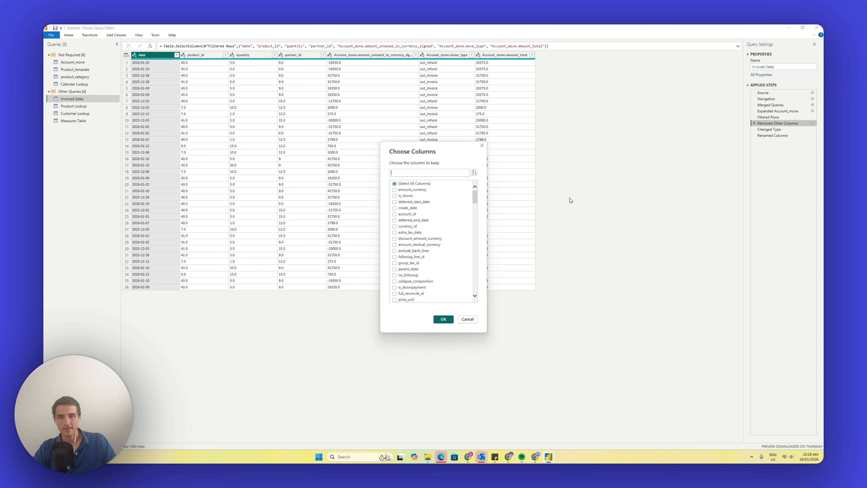
Switch to Odoo's customer invoices list, check the technical field behind the Number column, and return to Power Query Editor
{"action": "mouse_move", "coordinate": [468, 456]}
{"action": "left_click", "coordinate": [442, 427]}
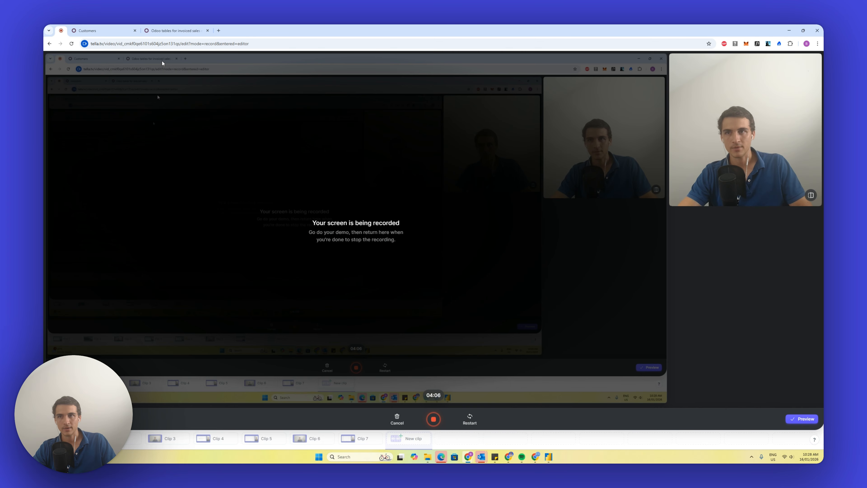
{"action": "left_click", "coordinate": [126, 29]}
{"action": "left_click", "coordinate": [118, 58]}
{"action": "left_click", "coordinate": [116, 69]}
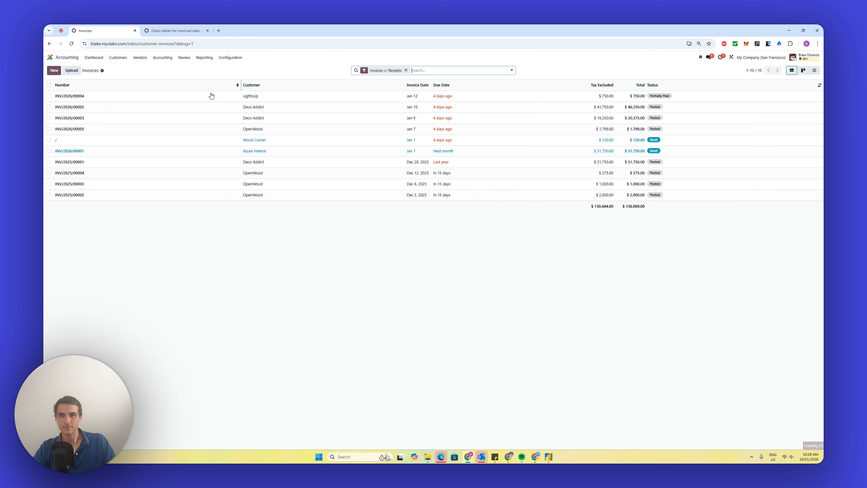
{"action": "mouse_move", "coordinate": [123, 86]}
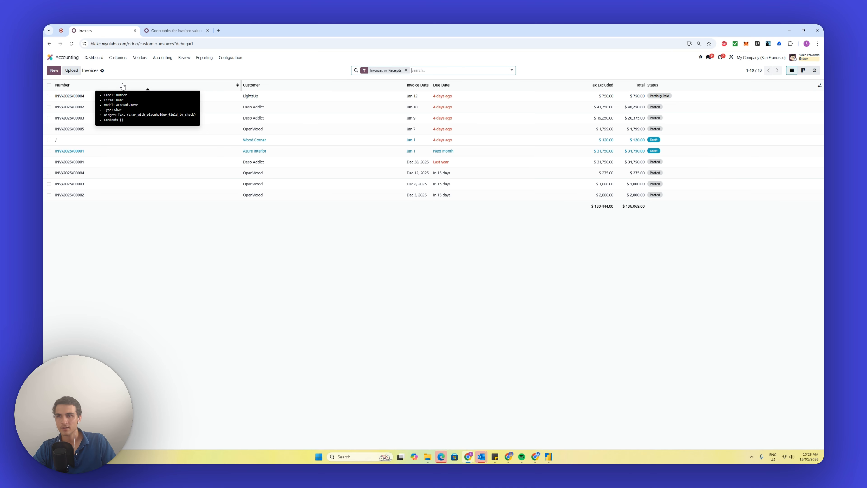
{"action": "left_click", "coordinate": [789, 31]}
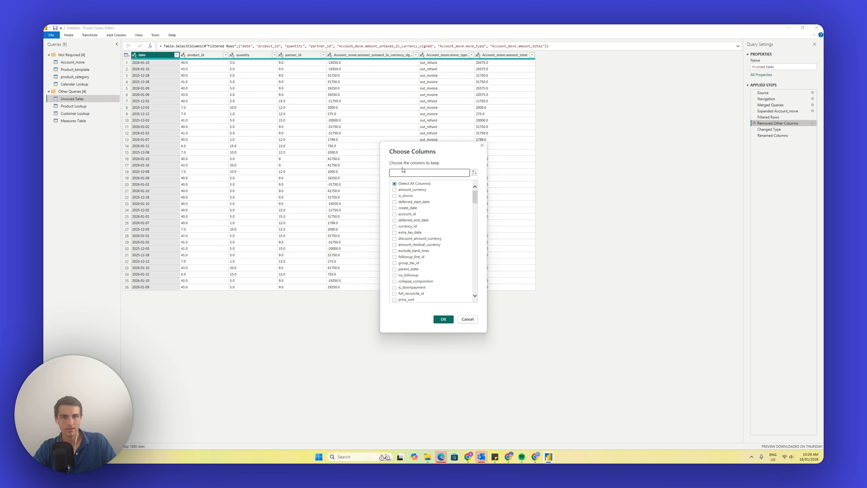
Include Account_move.name among the columns kept in the Invoiced Sales query
{"action": "type", "text": "name"}
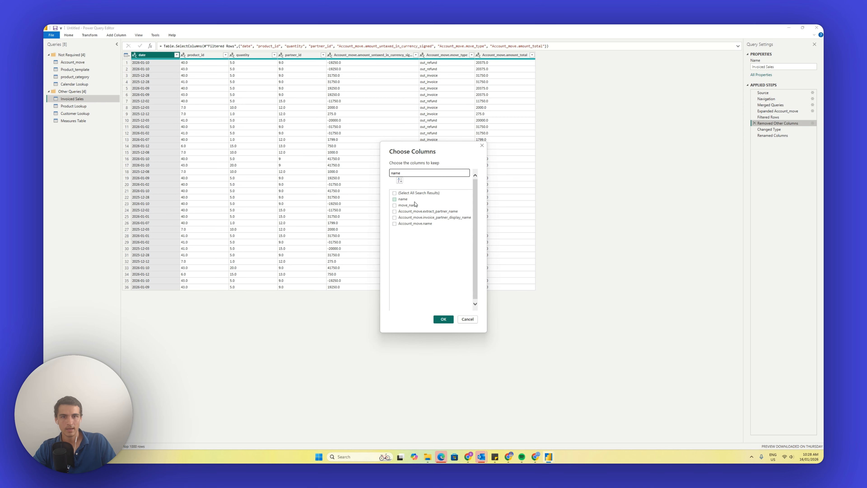
{"action": "left_click", "coordinate": [411, 201]}
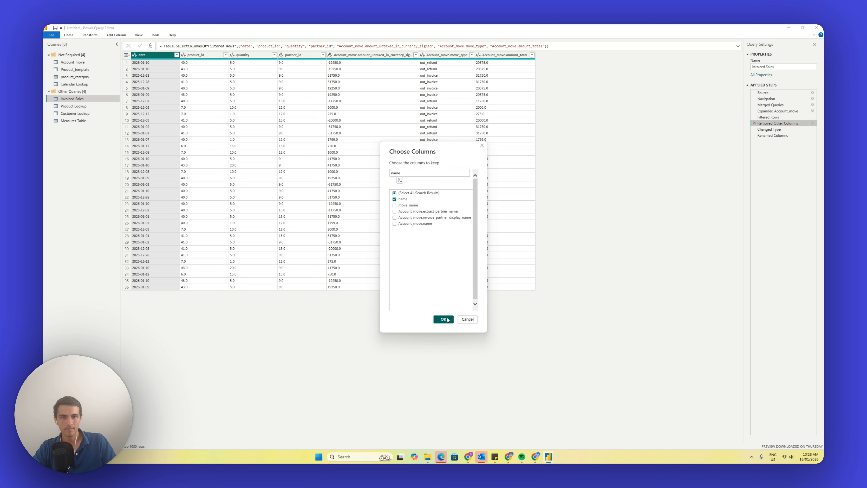
{"action": "left_click", "coordinate": [400, 201]}
{"action": "left_click", "coordinate": [404, 224]}
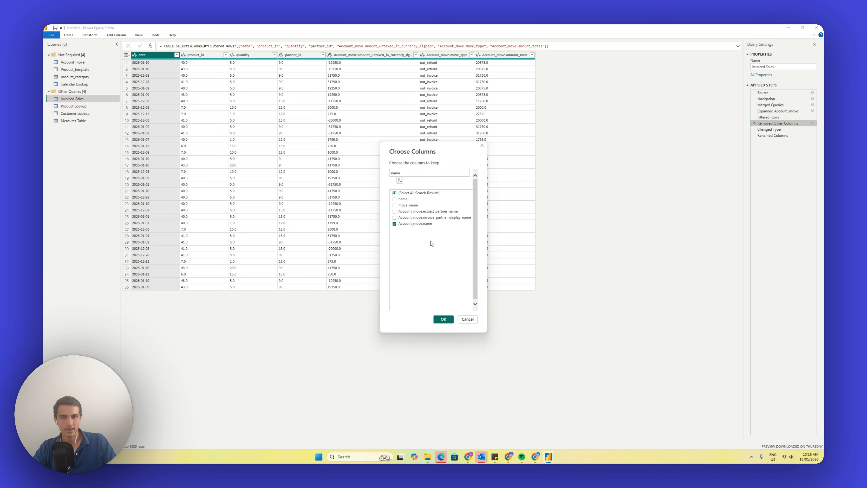
{"action": "left_click", "coordinate": [450, 320]}
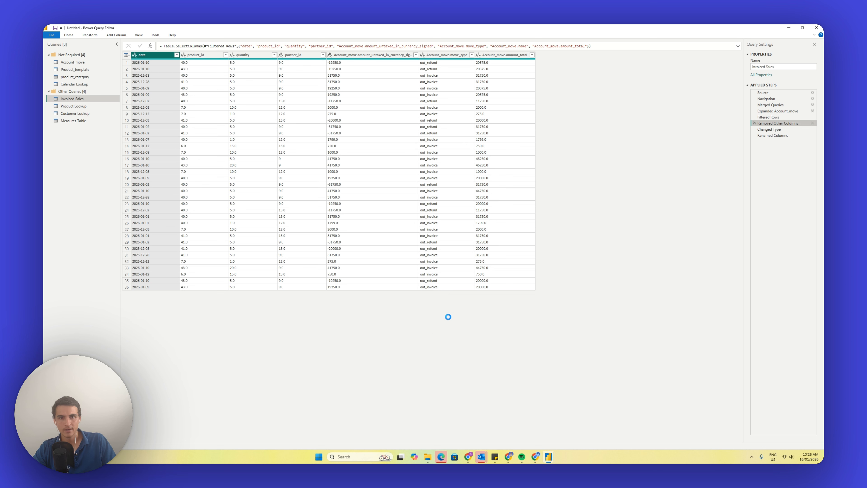
Rename the Account_move.name column to Invoice Reference as an inserted step, and apply the query changes to the report
{"action": "double_click", "coordinate": [493, 56]}
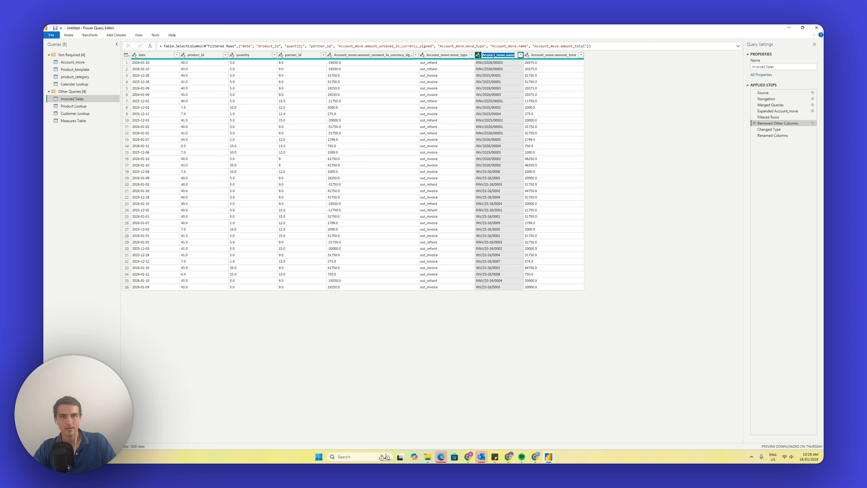
{"action": "type", "text": "Invoice Reference"}
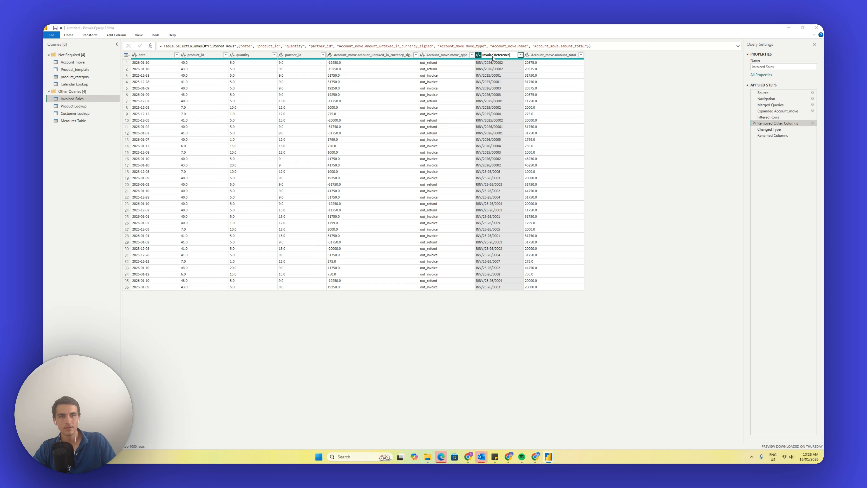
{"action": "key", "text": "Return"}
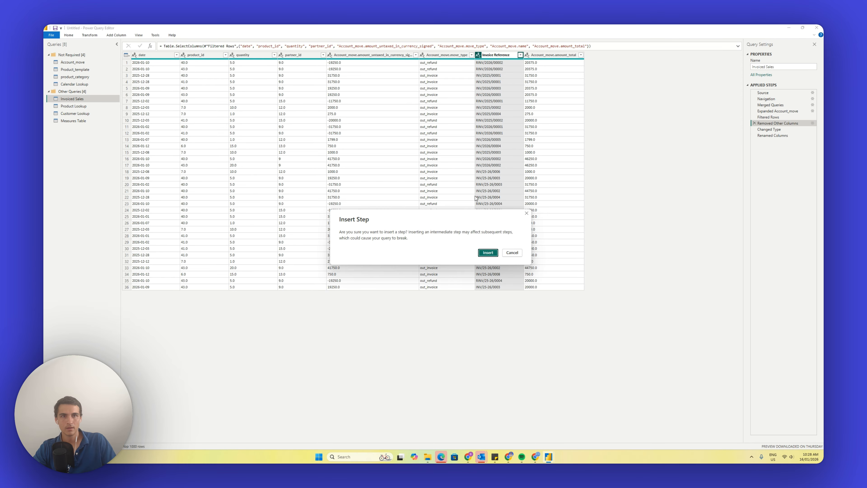
{"action": "key", "text": "Return"}
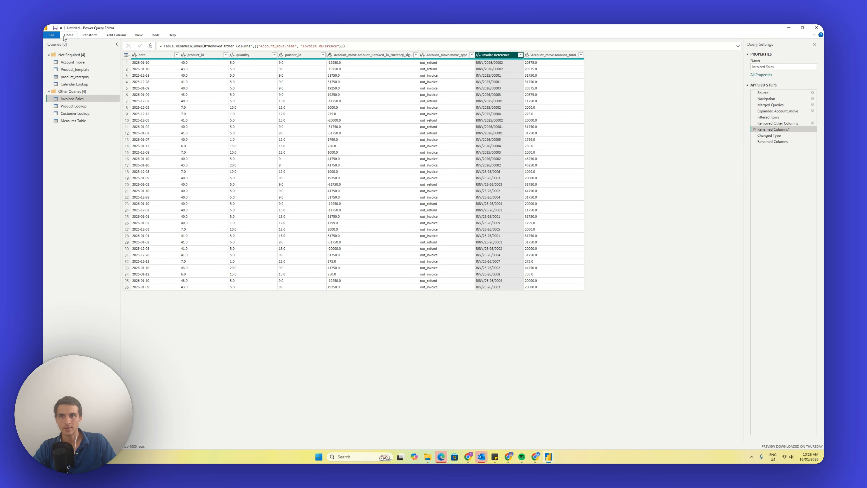
{"action": "left_click", "coordinate": [67, 35]}
{"action": "left_click", "coordinate": [51, 52]}
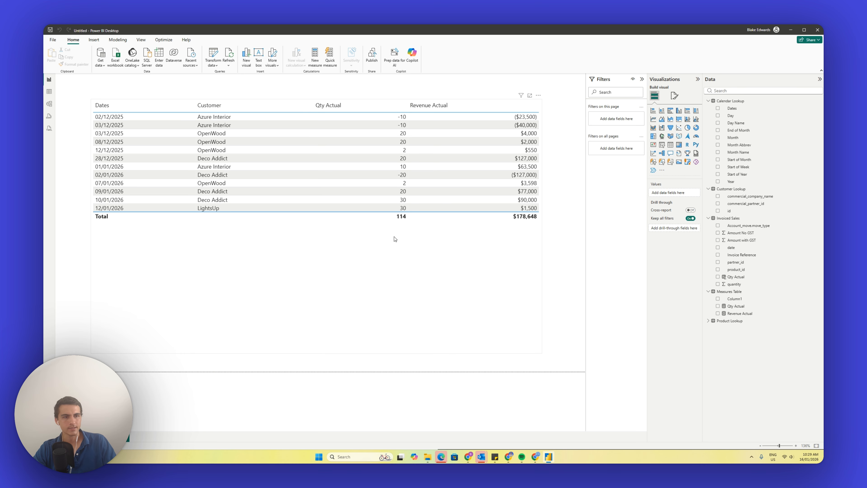
Add Invoice Reference between Customer and Qty Actual in the table visual, and narrow the Invoice Reference, Qty Actual and Revenue Actual columns
{"action": "left_click", "coordinate": [449, 229]}
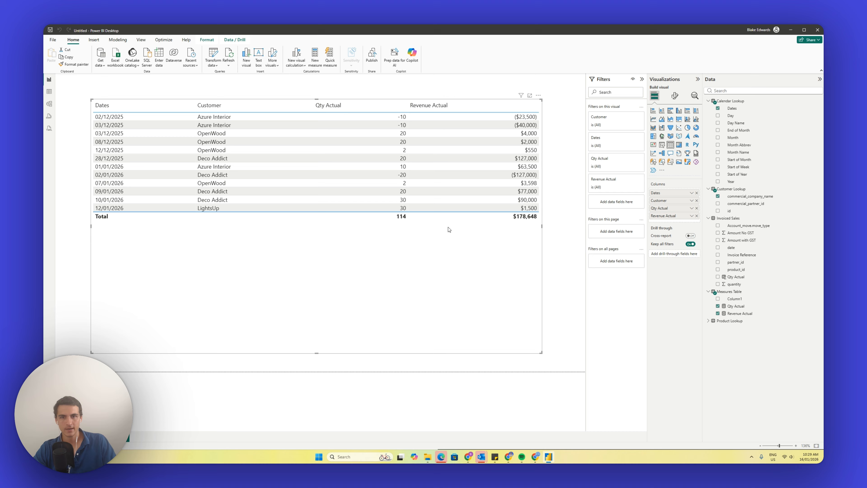
{"action": "left_click", "coordinate": [750, 89]}
{"action": "type", "text": "refe"}
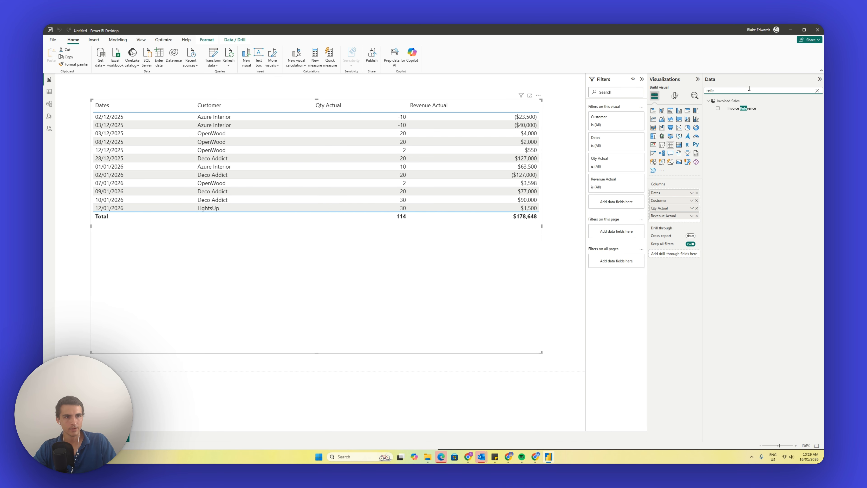
{"action": "left_click_drag", "start_coordinate": [747, 112], "coordinate": [678, 209]}
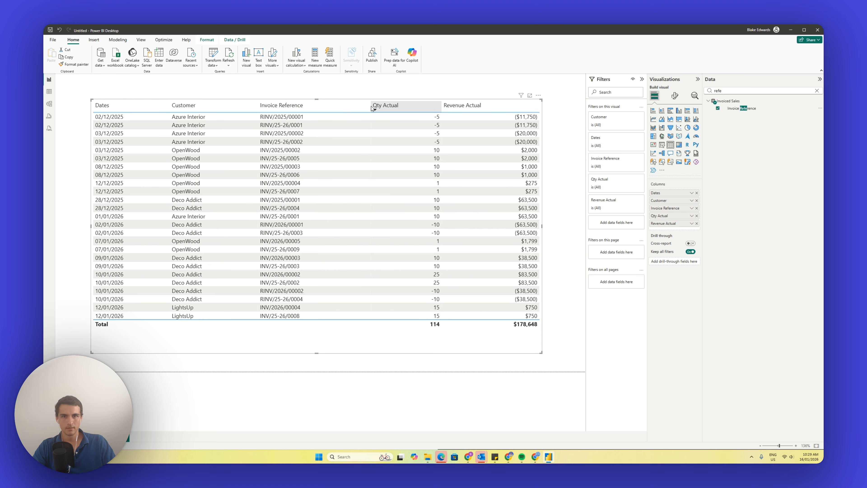
{"action": "left_click_drag", "start_coordinate": [371, 108], "coordinate": [321, 108]}
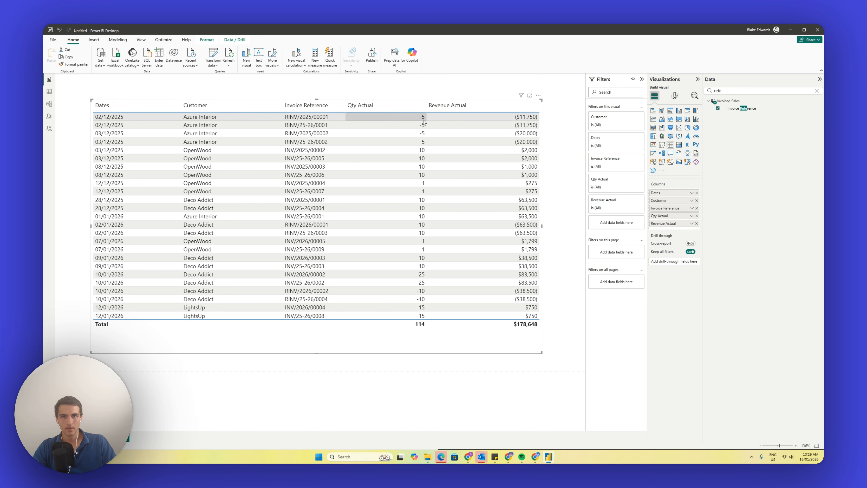
{"action": "left_click_drag", "start_coordinate": [427, 108], "coordinate": [410, 108]}
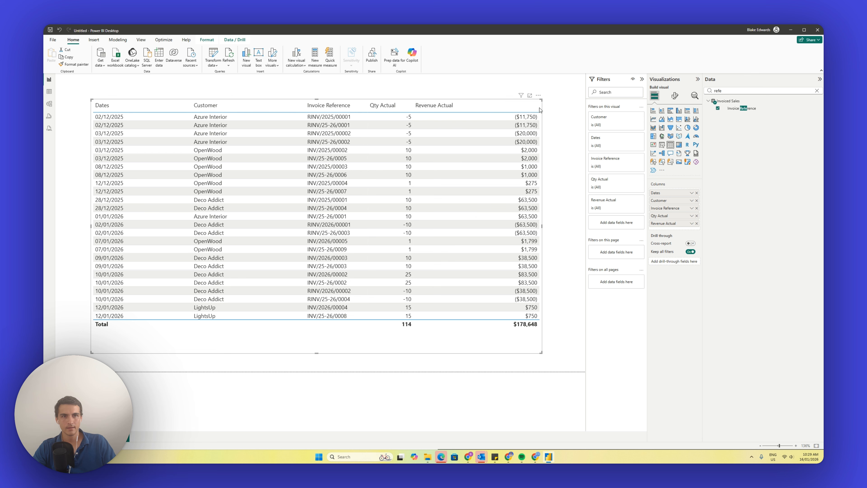
{"action": "left_click_drag", "start_coordinate": [540, 110], "coordinate": [486, 109]}
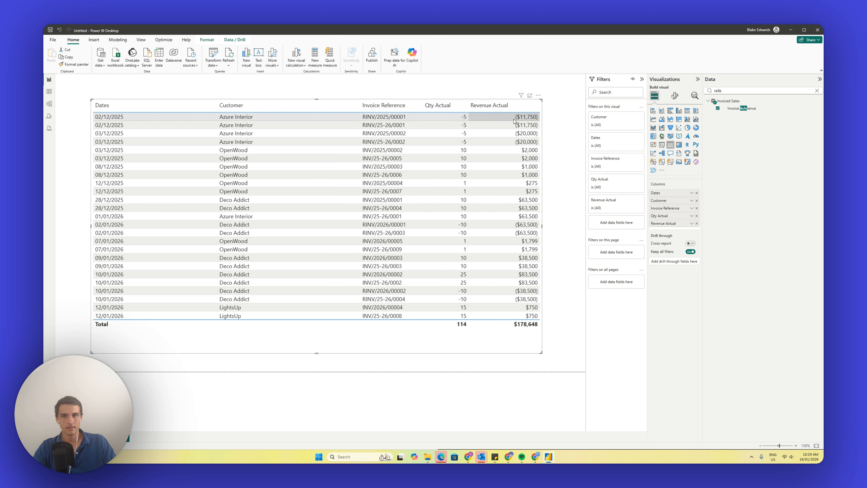
Find the Product Lookup fields and add Product Category after Invoice Reference in the table visual
{"action": "left_click", "coordinate": [726, 89]}
{"action": "key", "text": "ctrl+a"}
{"action": "type", "text": "product"}
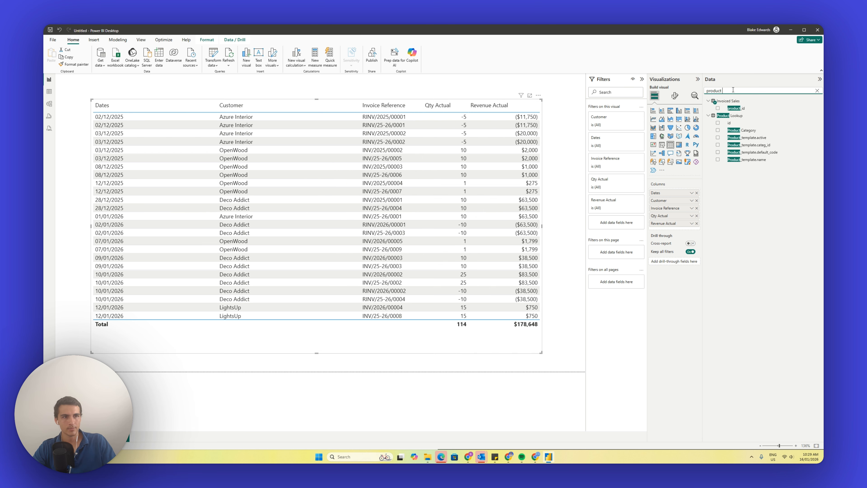
{"action": "type", "text": " lo"}
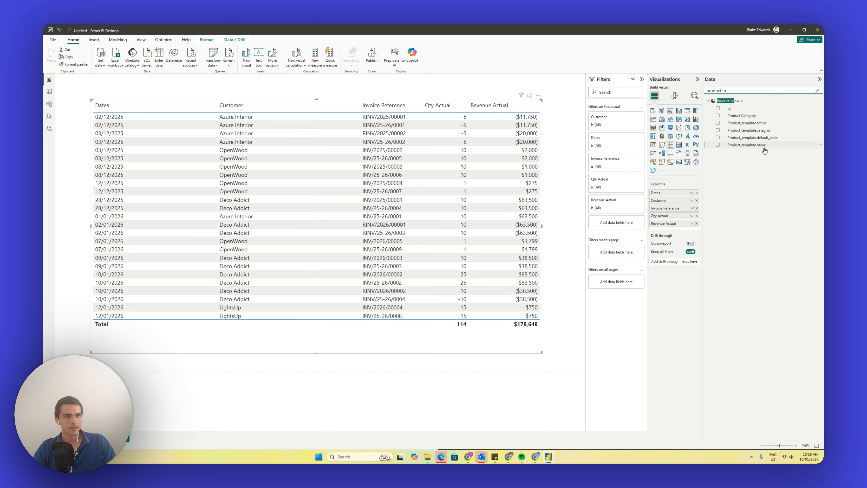
{"action": "left_click_drag", "start_coordinate": [741, 116], "coordinate": [688, 213]}
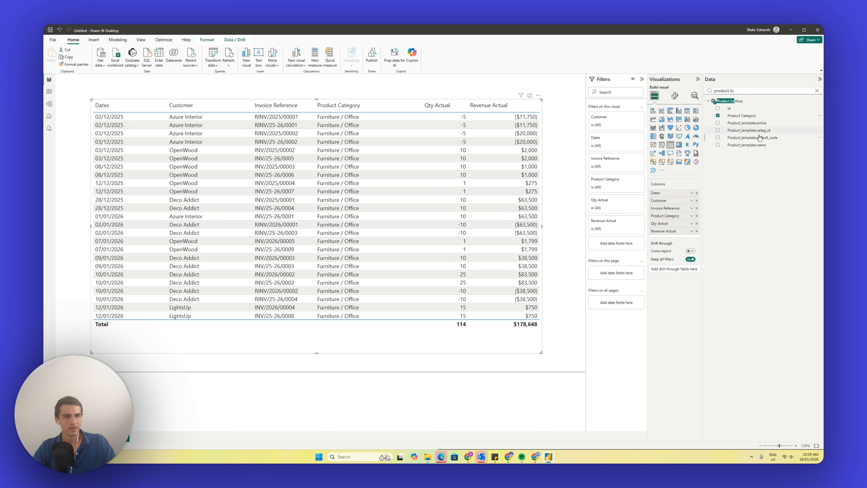
Add Product_template.default_code after Product Category in the table visual and rename it there to Product Code
{"action": "left_click_drag", "start_coordinate": [763, 139], "coordinate": [691, 220]}
{"action": "double_click", "coordinate": [674, 223]}
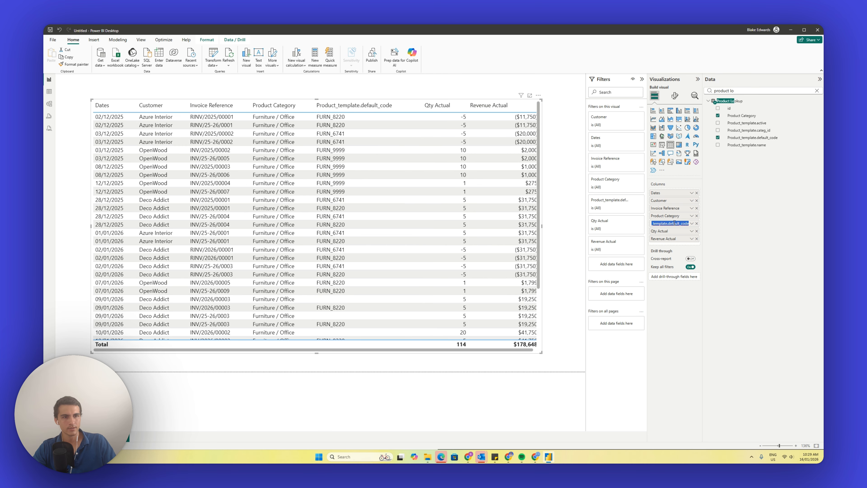
{"action": "type", "text": "Product Code"}
{"action": "key", "text": "Return"}
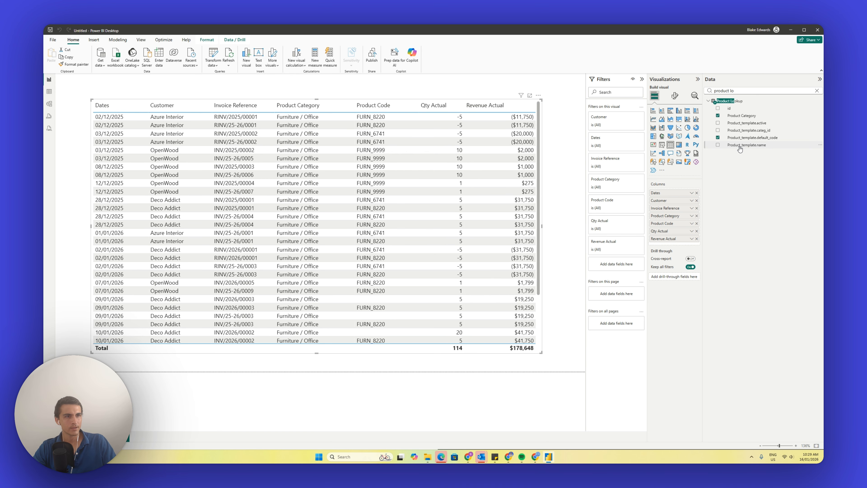
Add Product_template.name after Product Code, review the rows, and widen the table visual on both sides
{"action": "left_click_drag", "start_coordinate": [741, 148], "coordinate": [679, 228]}
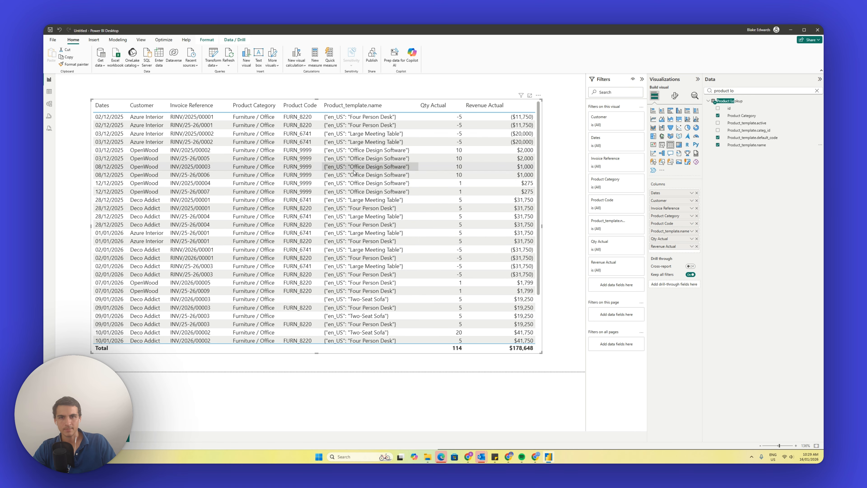
{"action": "scroll", "coordinate": [354, 177], "scroll_direction": "down", "scroll_amount": 3}
{"action": "scroll", "coordinate": [355, 179], "scroll_direction": "up", "scroll_amount": 3}
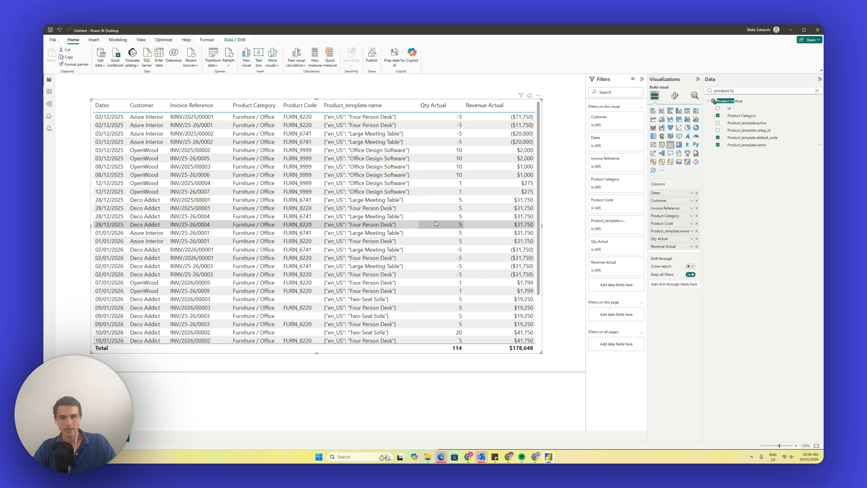
{"action": "scroll", "coordinate": [434, 221], "scroll_direction": "down", "scroll_amount": 2}
{"action": "scroll", "coordinate": [434, 223], "scroll_direction": "up", "scroll_amount": 2}
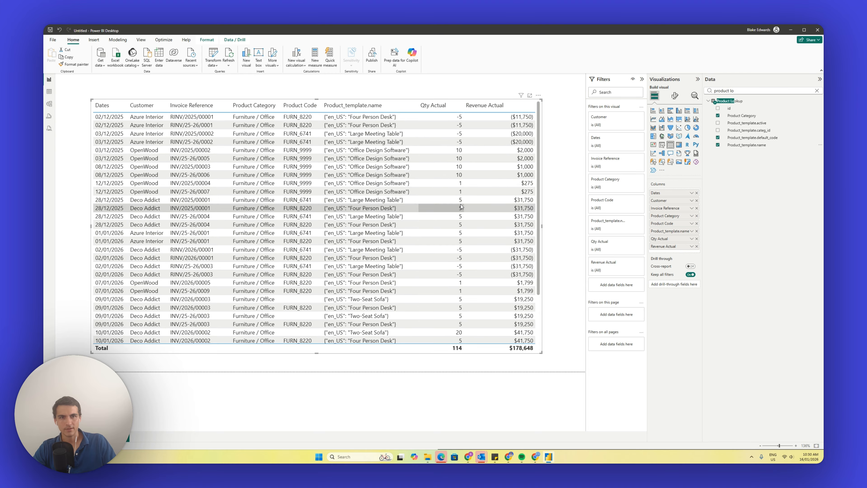
{"action": "left_click_drag", "start_coordinate": [541, 226], "coordinate": [577, 226]}
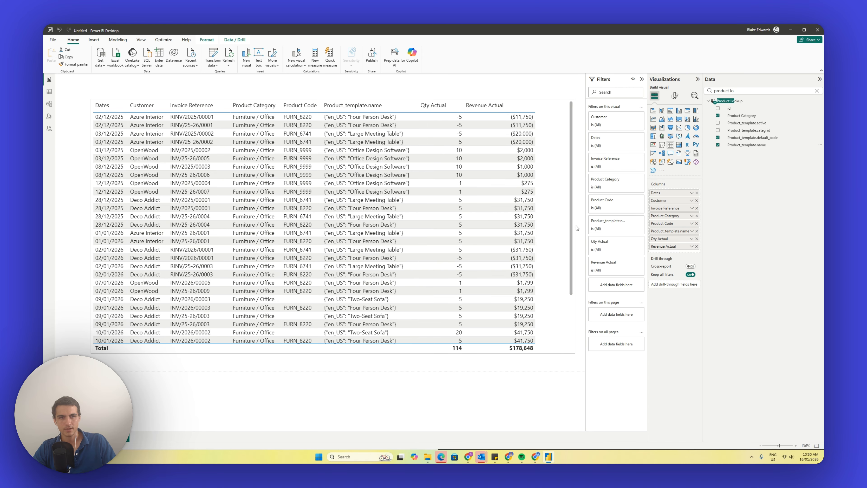
{"action": "left_click_drag", "start_coordinate": [91, 226], "coordinate": [63, 226]}
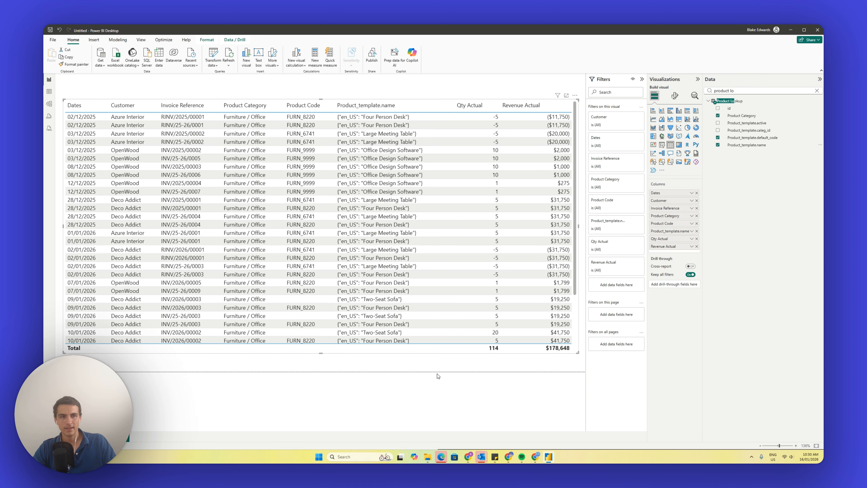
Clear the field search and set the report page's canvas background to the custom pale blue #F5F9FA
{"action": "left_click", "coordinate": [438, 376]}
{"action": "left_click", "coordinate": [817, 91]}
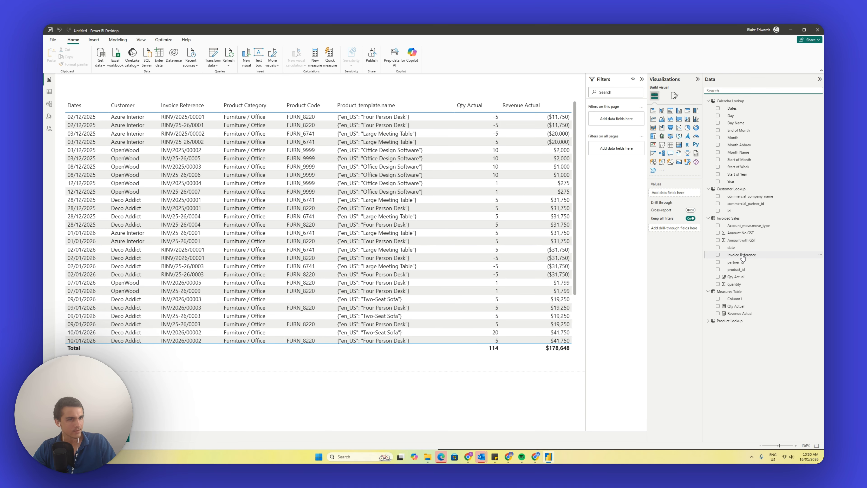
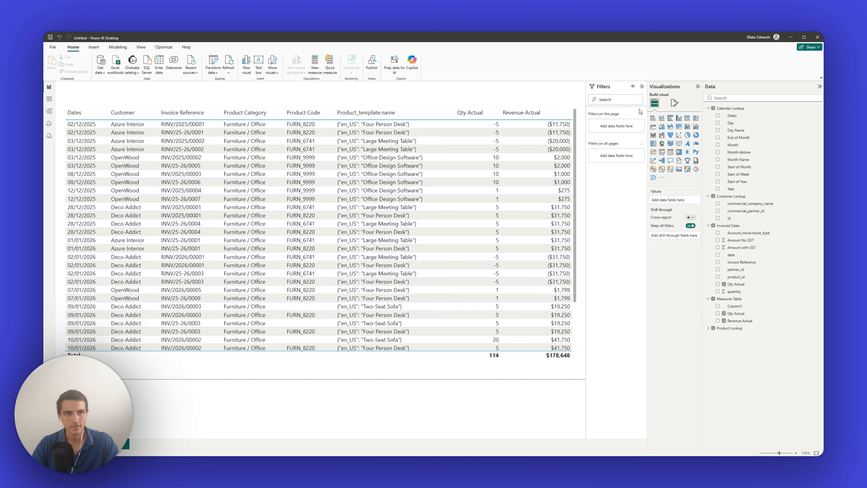
{"action": "left_click", "coordinate": [673, 104]}
{"action": "left_click", "coordinate": [668, 157]}
{"action": "left_click", "coordinate": [664, 178]}
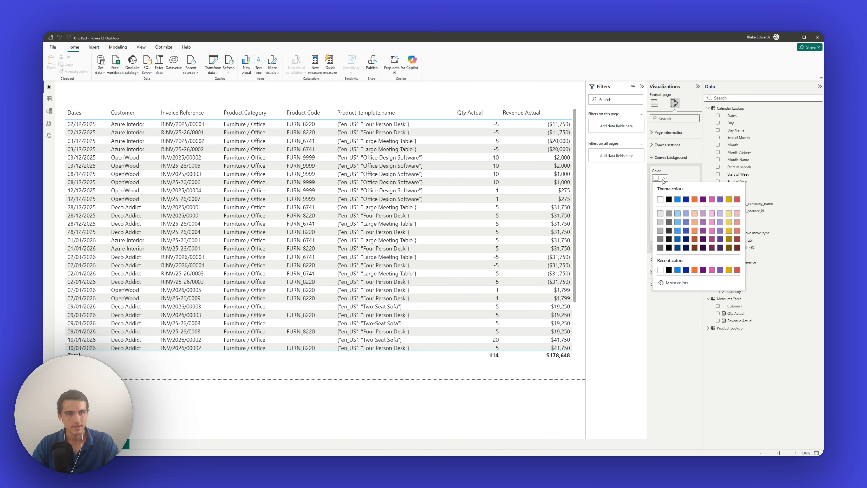
{"action": "left_click", "coordinate": [675, 283]}
{"action": "left_click_drag", "start_coordinate": [668, 200], "coordinate": [660, 193]}
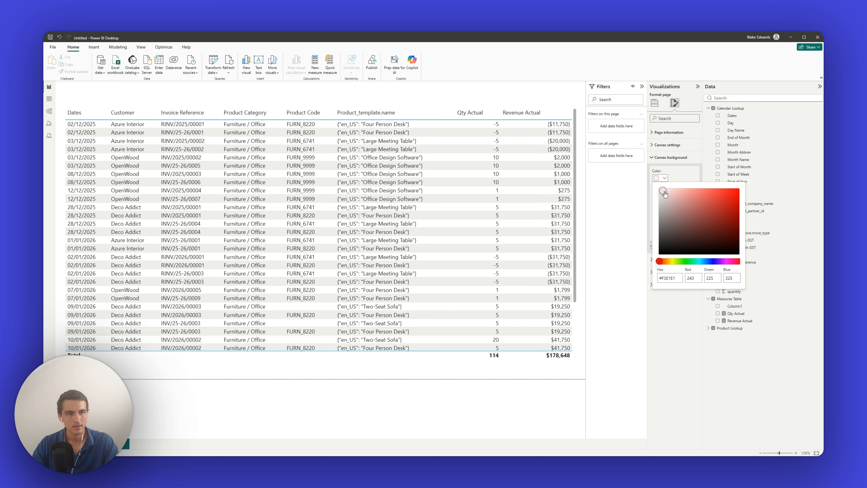
{"action": "left_click_drag", "start_coordinate": [688, 261], "coordinate": [701, 262]}
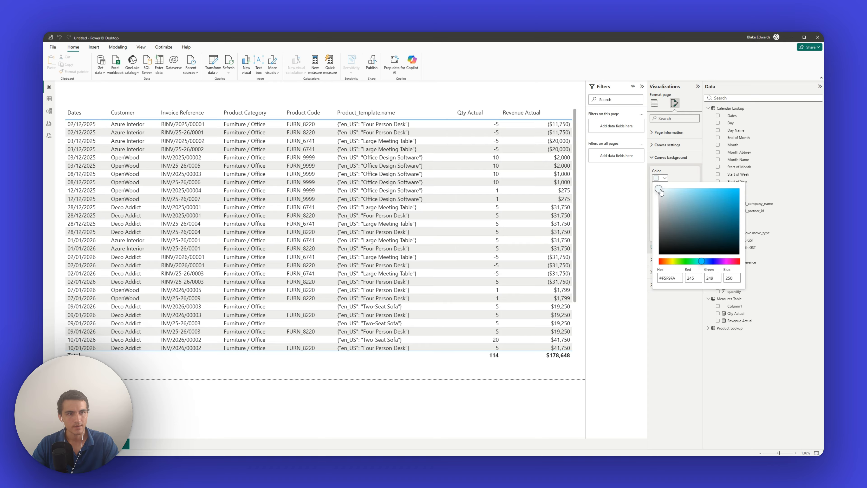
{"action": "left_click", "coordinate": [682, 175]}
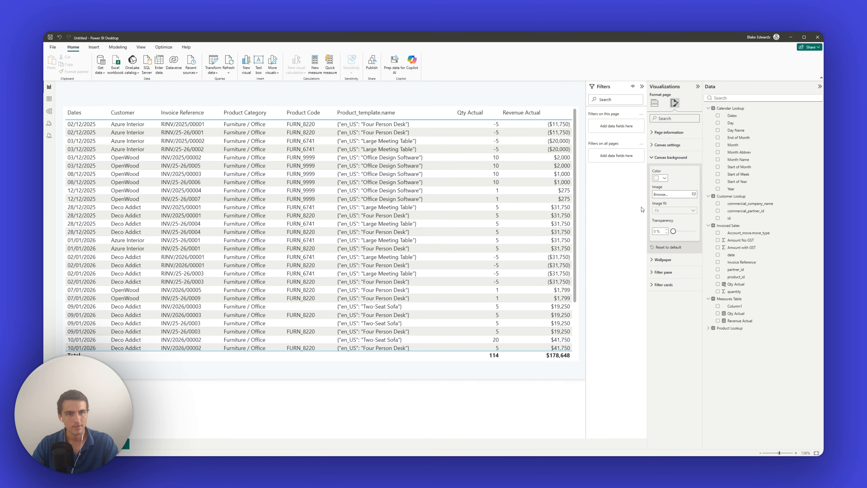
Apply the Minimal style preset to the sales table and narrow its Product_template.name column
{"action": "left_click", "coordinate": [514, 367]}
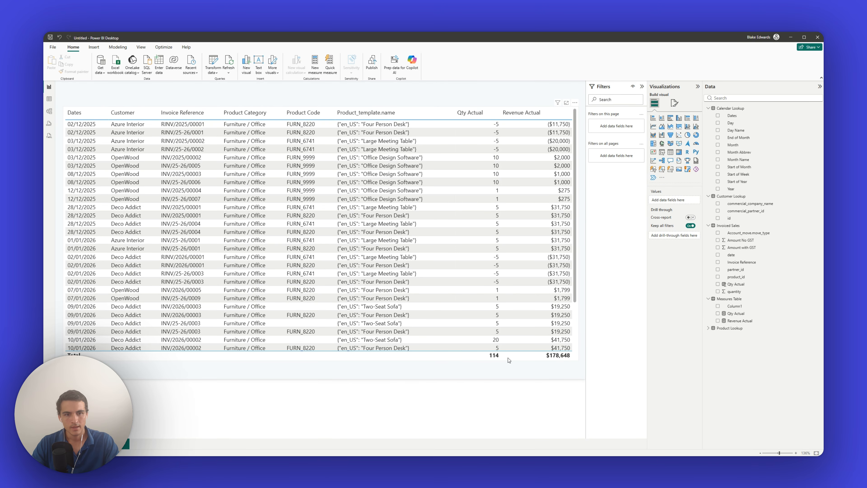
{"action": "left_click", "coordinate": [511, 359]}
{"action": "left_click", "coordinate": [674, 101]}
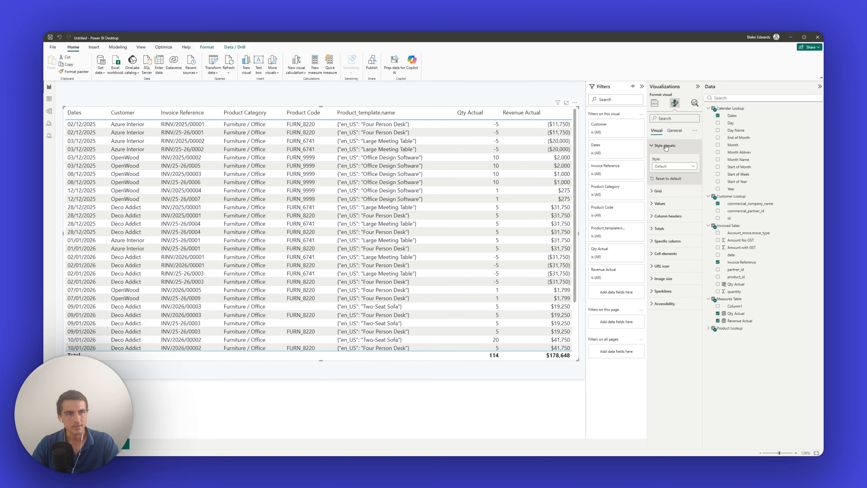
{"action": "left_click", "coordinate": [667, 166]}
{"action": "left_click", "coordinate": [662, 188]}
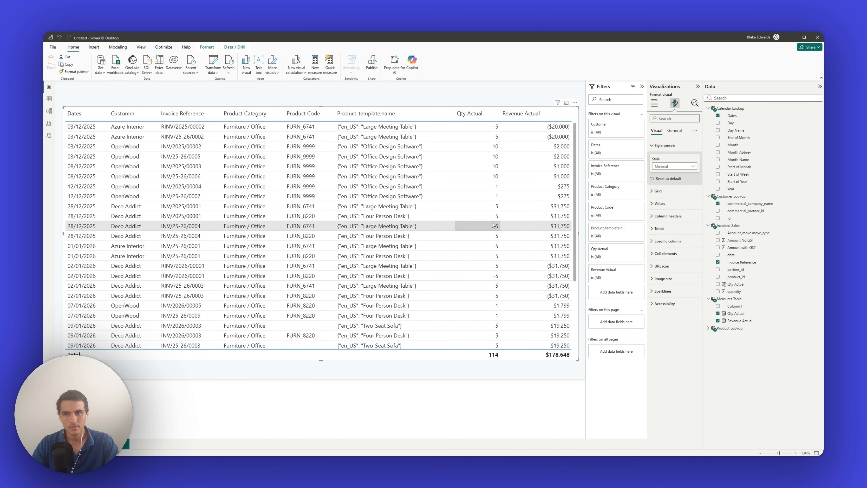
{"action": "left_click_drag", "start_coordinate": [454, 118], "coordinate": [429, 118]}
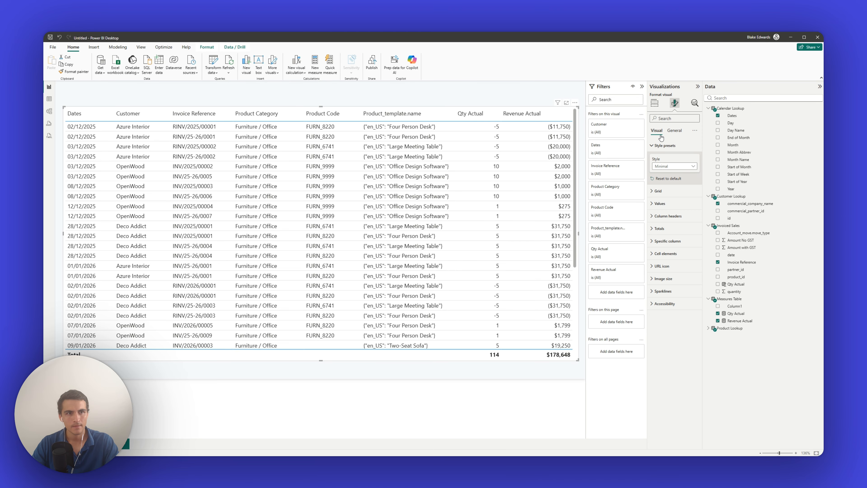
Set the font size of the sales table's values to 8 and move the table down to free space above it
{"action": "left_click", "coordinate": [663, 145]}
{"action": "left_click", "coordinate": [659, 170]}
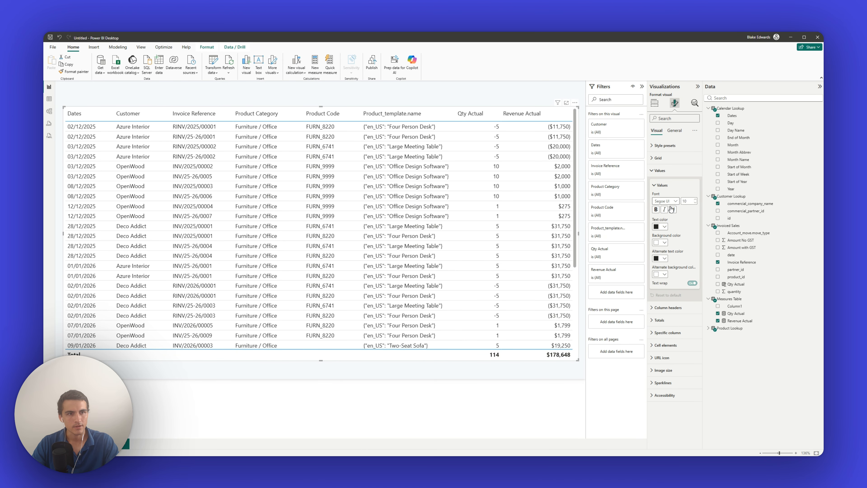
{"action": "left_click", "coordinate": [695, 204]}
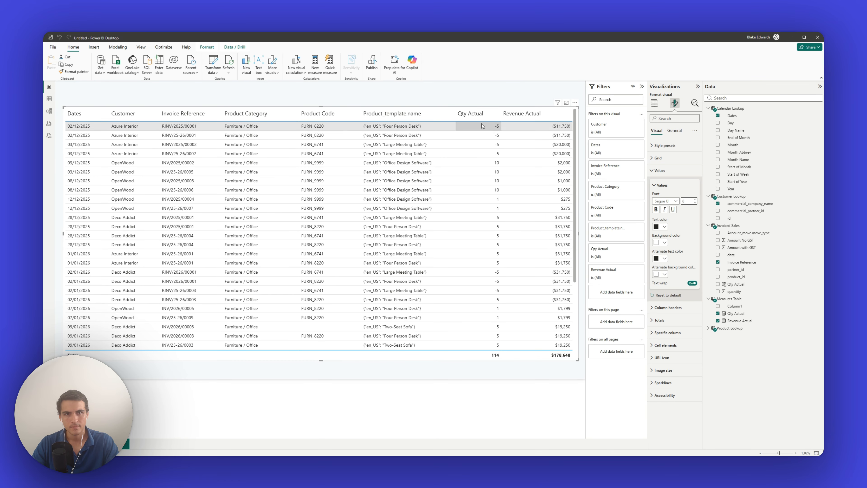
{"action": "left_click_drag", "start_coordinate": [454, 108], "coordinate": [454, 119]}
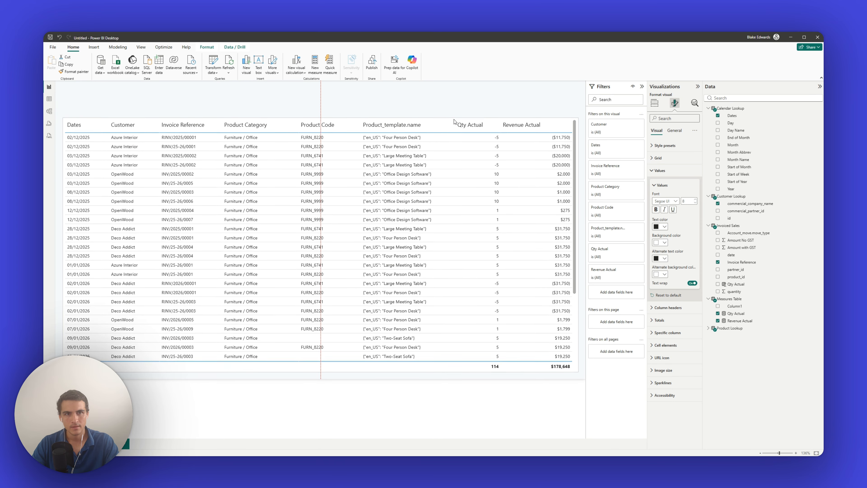
{"action": "left_click", "coordinate": [332, 387]}
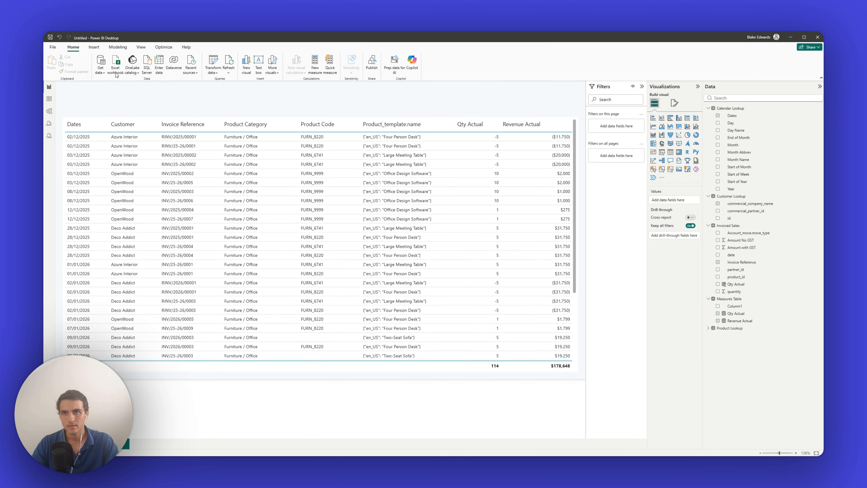
Insert a rectangle shape and stretch it across the full page width above the table as a header banner
{"action": "left_click", "coordinate": [94, 47]}
{"action": "left_click", "coordinate": [246, 68]}
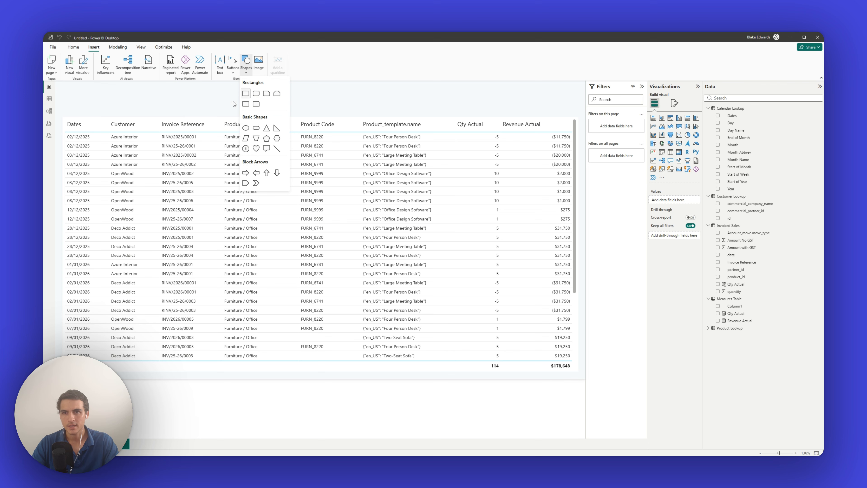
{"action": "left_click", "coordinate": [246, 93]}
{"action": "left_click_drag", "start_coordinate": [116, 205], "coordinate": [120, 109]}
{"action": "left_click_drag", "start_coordinate": [181, 97], "coordinate": [585, 97]}
{"action": "left_click", "coordinate": [528, 384]}
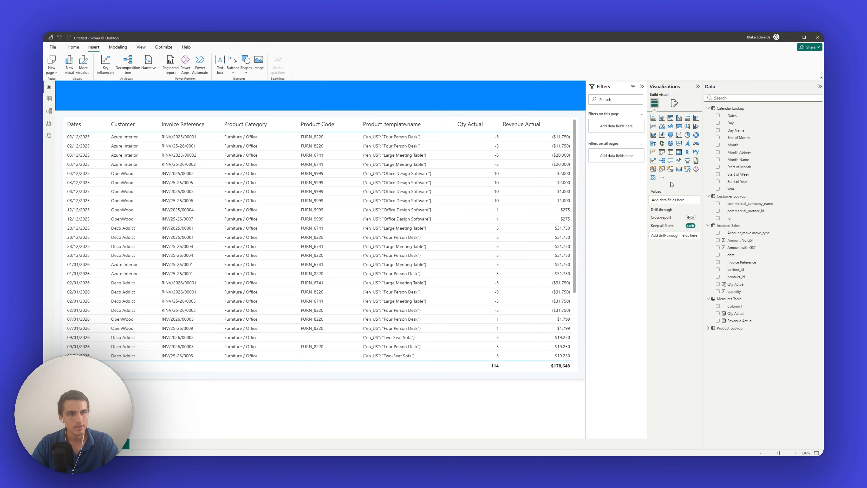
Change the fill colour of the header banner rectangle to white
{"action": "left_click", "coordinate": [511, 94]}
{"action": "left_click", "coordinate": [660, 168]}
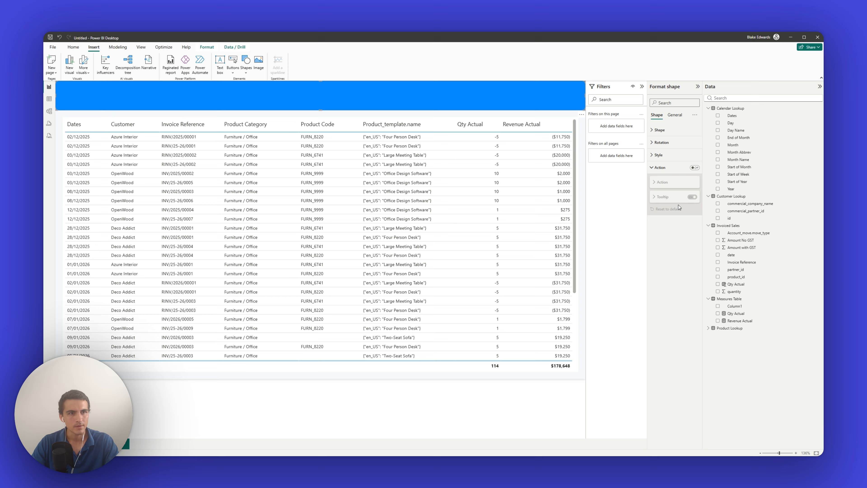
{"action": "left_click", "coordinate": [660, 168]}
{"action": "left_click", "coordinate": [658, 154]}
{"action": "left_click", "coordinate": [664, 185]}
{"action": "left_click", "coordinate": [662, 207]}
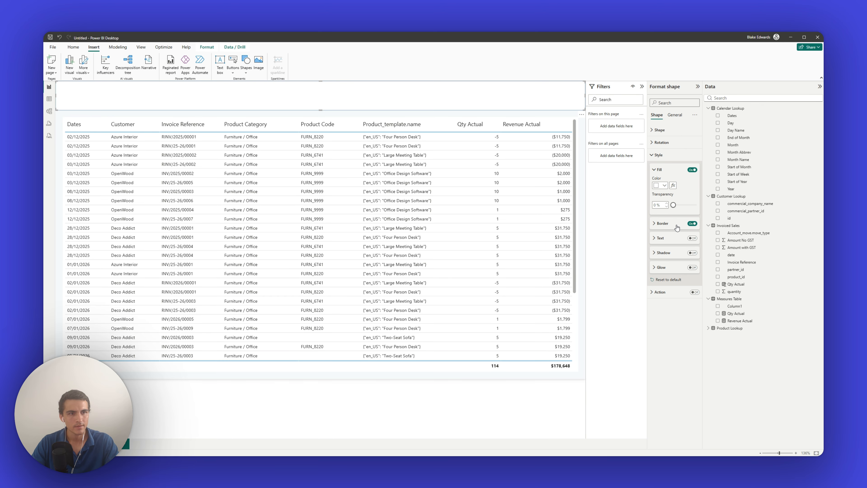
Give the header banner rectangle a light grey border and check its border settings
{"action": "left_click", "coordinate": [674, 225]}
{"action": "left_click", "coordinate": [664, 239]}
{"action": "left_click", "coordinate": [668, 275]}
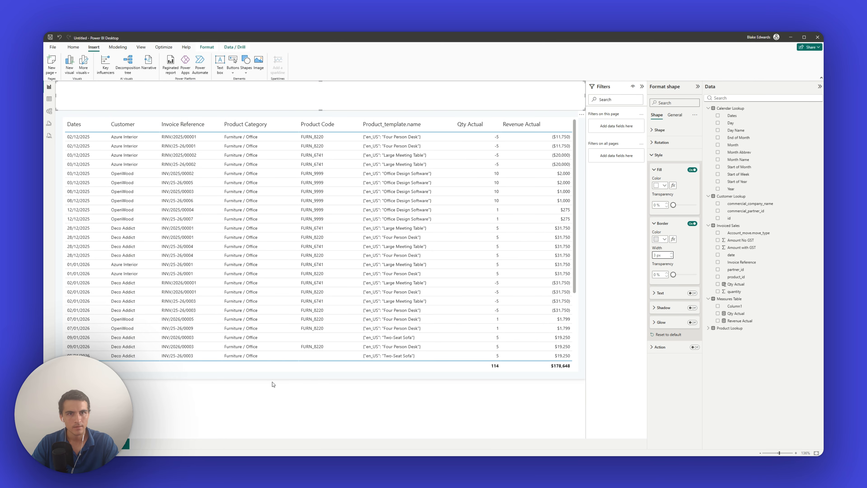
{"action": "left_click", "coordinate": [289, 382]}
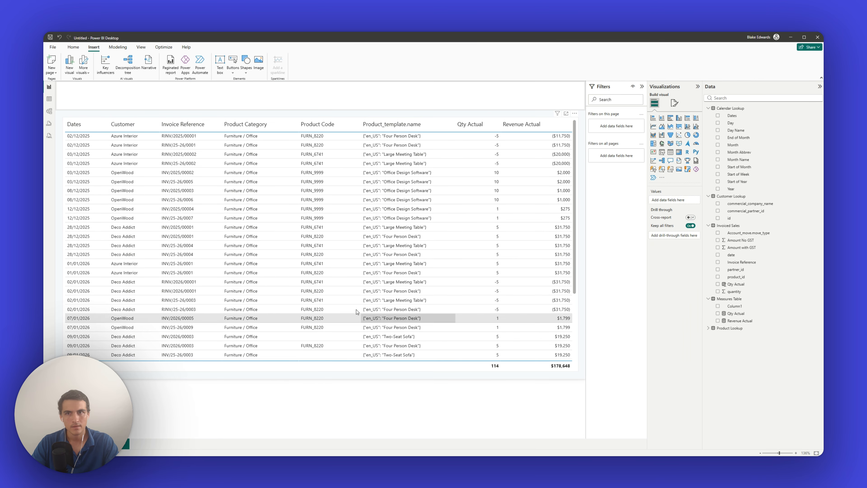
{"action": "left_click", "coordinate": [235, 108]}
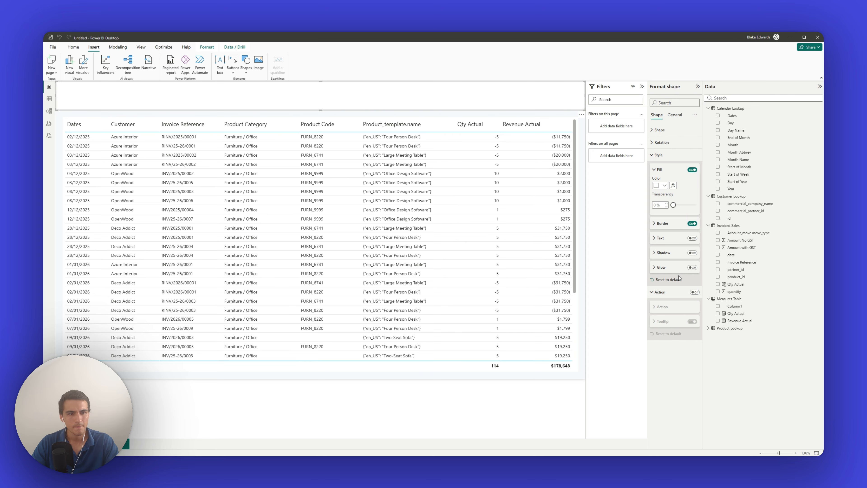
{"action": "left_click", "coordinate": [661, 224]}
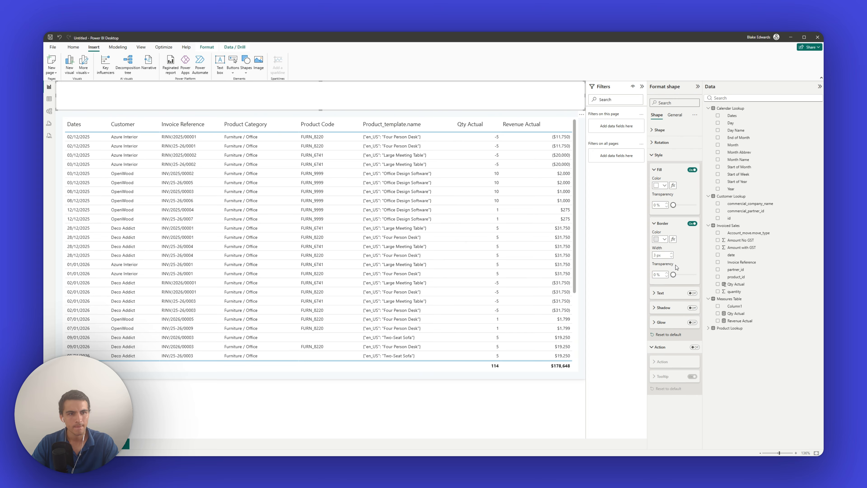
{"action": "left_click", "coordinate": [378, 393]}
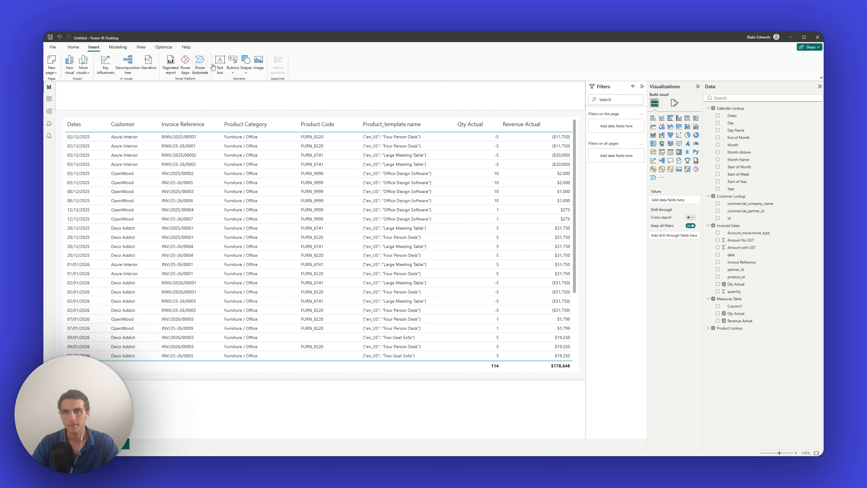
Add a text box reading "Invoiced Sales", shrink it to fit the text and place it in the header banner
{"action": "left_click", "coordinate": [220, 68]}
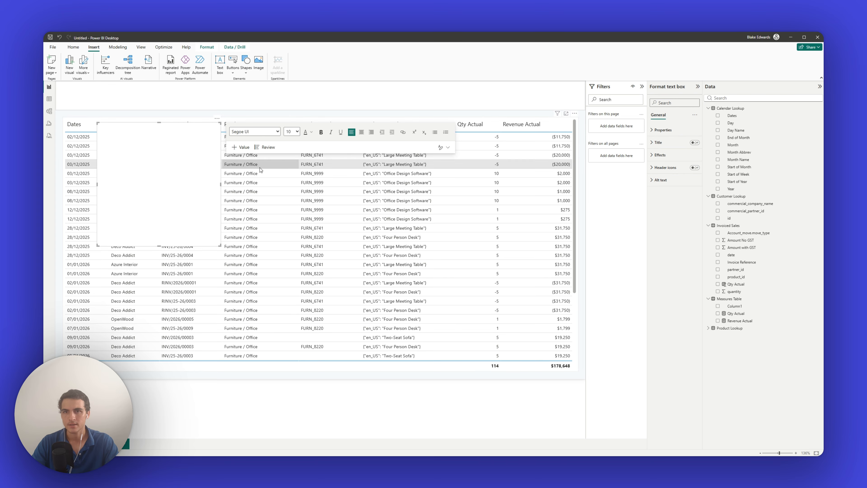
{"action": "type", "text": "Invoiced Sales"}
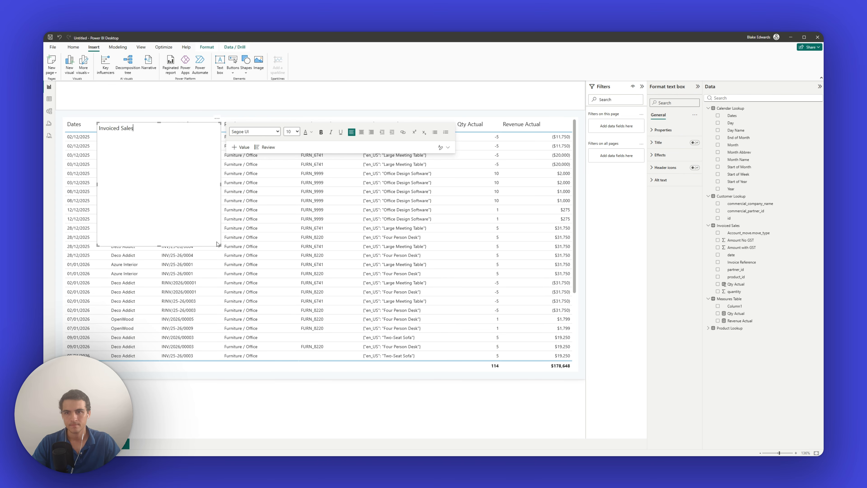
{"action": "left_click_drag", "start_coordinate": [219, 244], "coordinate": [129, 106]}
{"action": "left_click", "coordinate": [129, 106]}
Make the "Invoiced Sales" title bold and widen its text box slightly
{"action": "triple_click", "coordinate": [118, 102]}
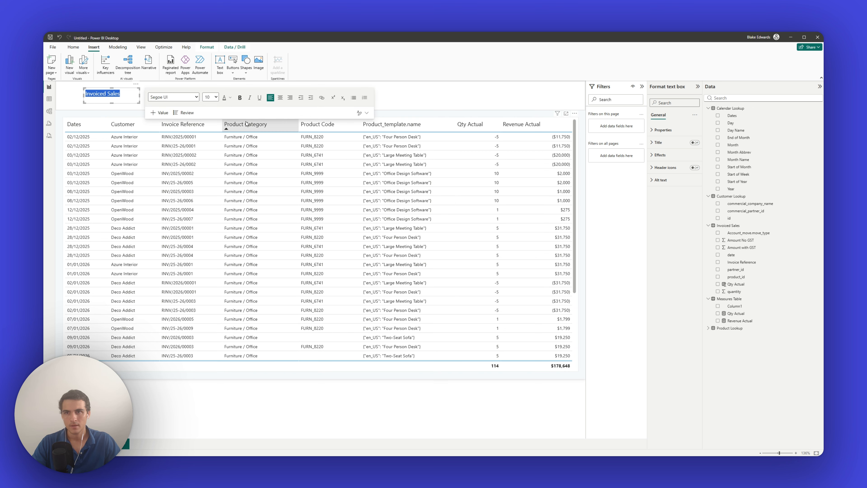
{"action": "key", "text": "ctrl+b"}
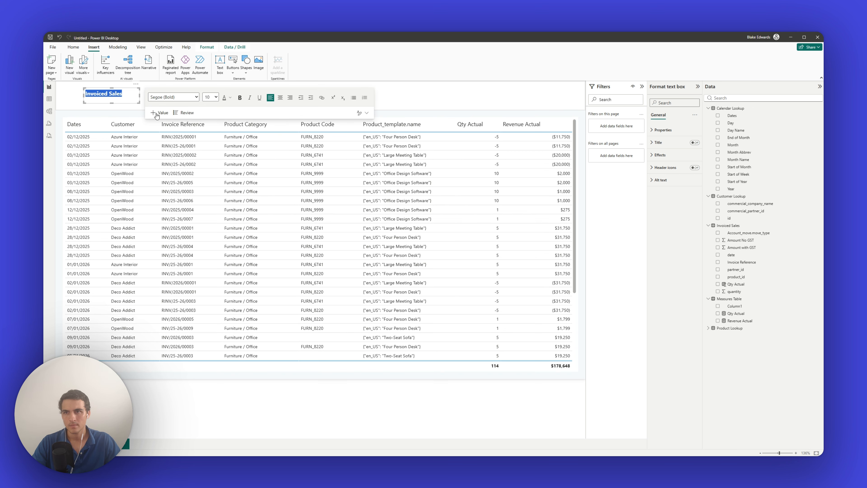
{"action": "left_click_drag", "start_coordinate": [139, 103], "coordinate": [140, 102]}
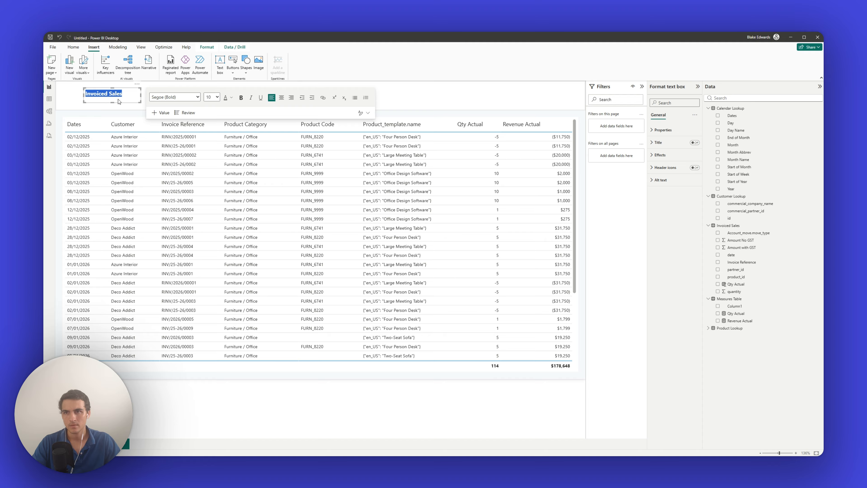
{"action": "left_click", "coordinate": [117, 94]}
{"action": "left_click", "coordinate": [159, 398]}
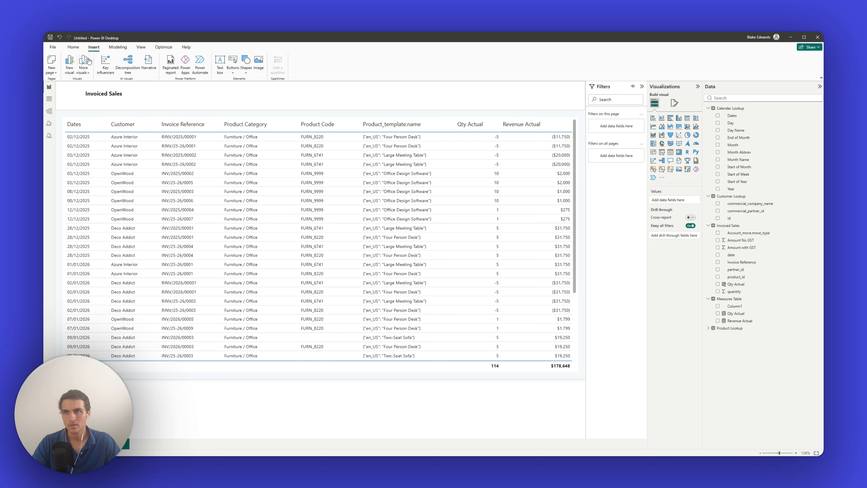
Insert a small image left of the banner title, upload the logo into it, and align the title vertically with the logo
{"action": "left_click", "coordinate": [259, 61]}
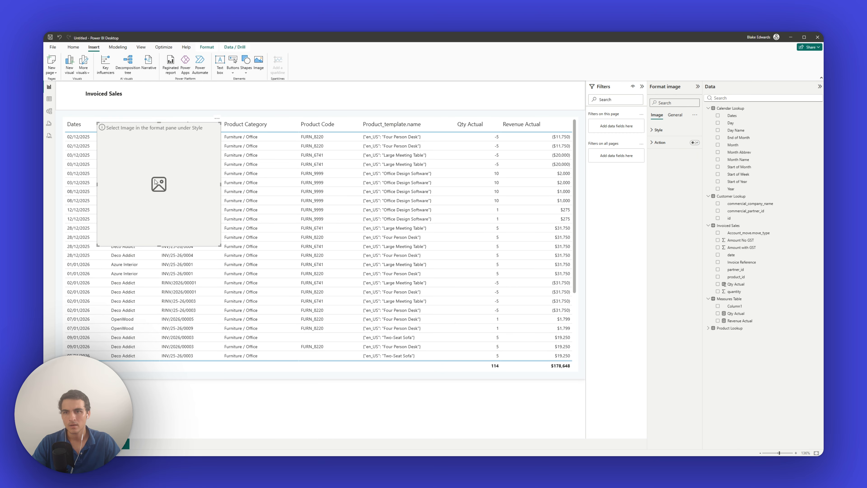
{"action": "left_click_drag", "start_coordinate": [179, 202], "coordinate": [73, 100]}
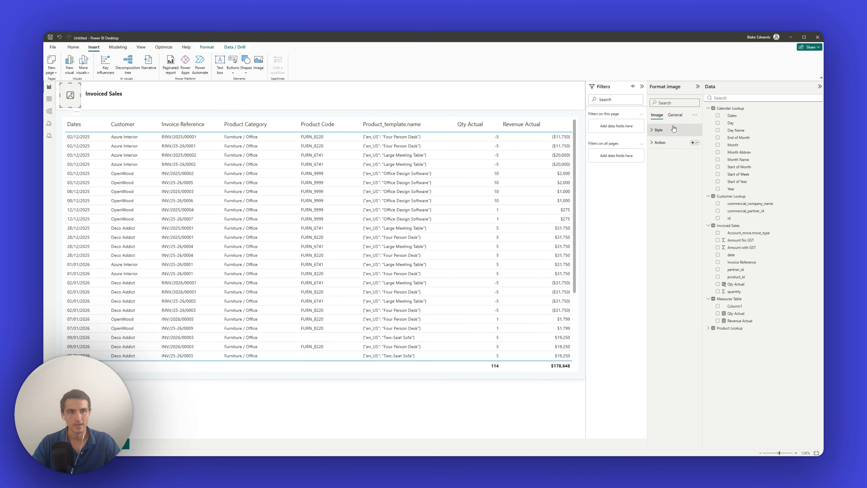
{"action": "left_click", "coordinate": [658, 130]}
{"action": "left_click", "coordinate": [671, 191]}
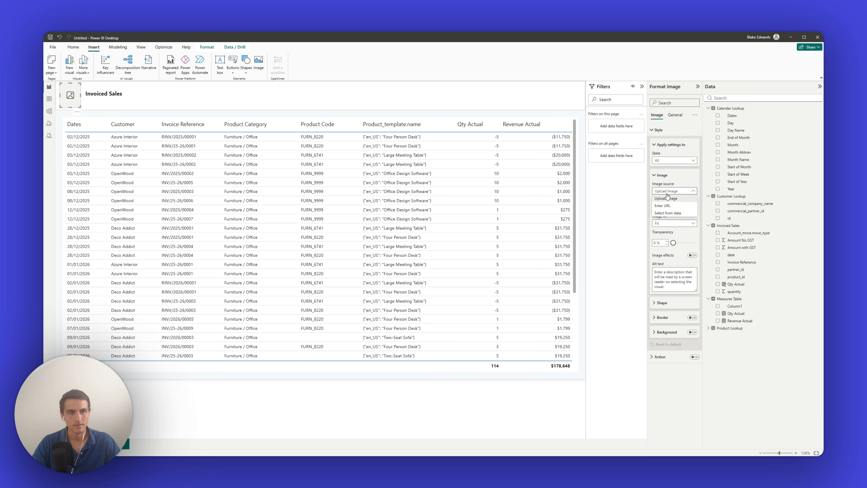
{"action": "left_click", "coordinate": [671, 198]}
{"action": "left_click", "coordinate": [670, 207]}
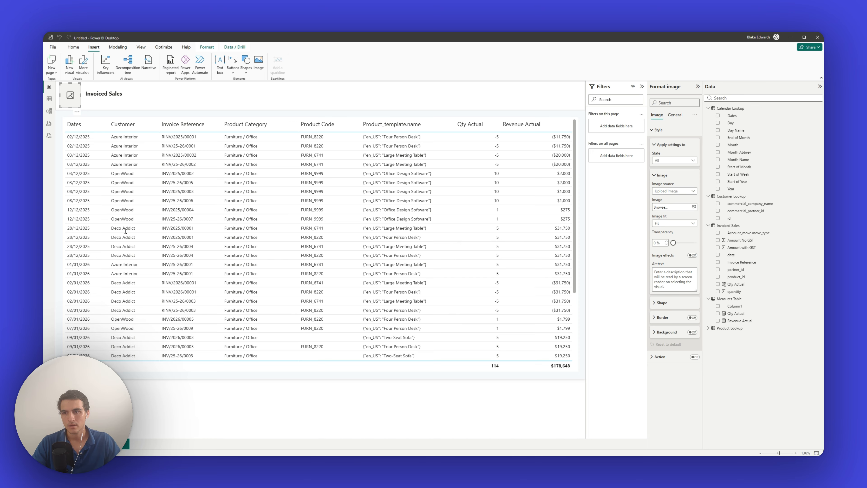
{"action": "left_click", "coordinate": [88, 96]}
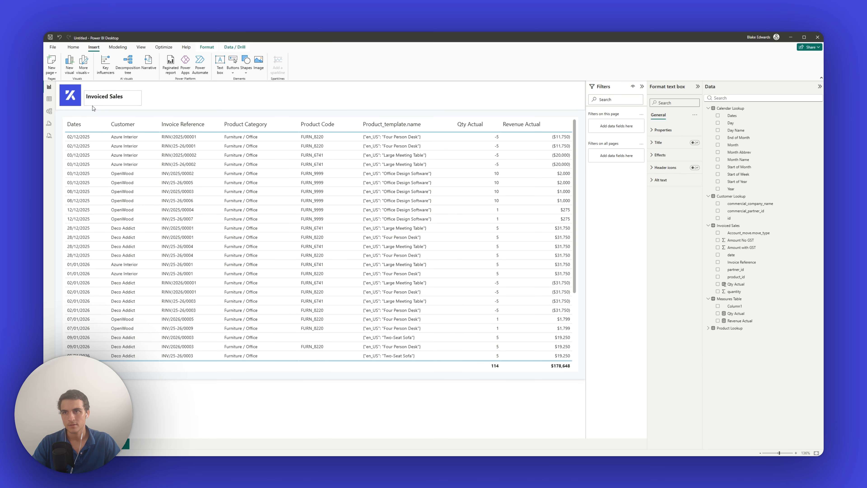
{"action": "left_click", "coordinate": [260, 337]}
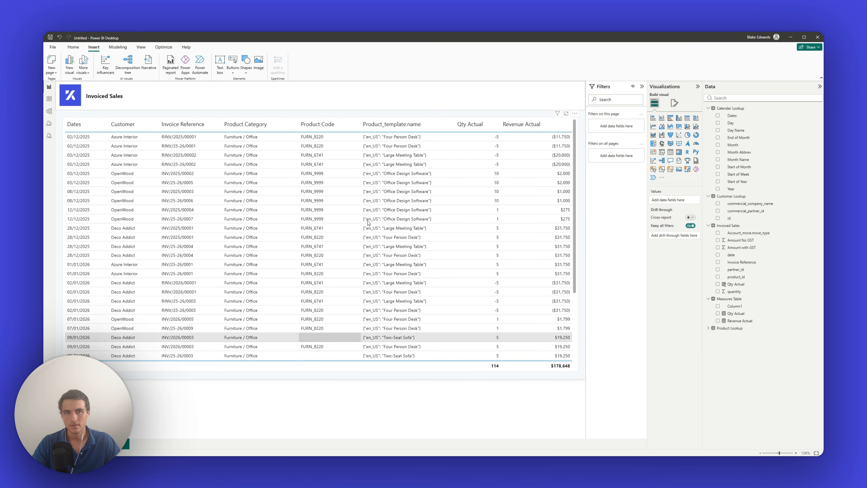
{"action": "left_click", "coordinate": [576, 208]}
{"action": "left_click", "coordinate": [673, 103]}
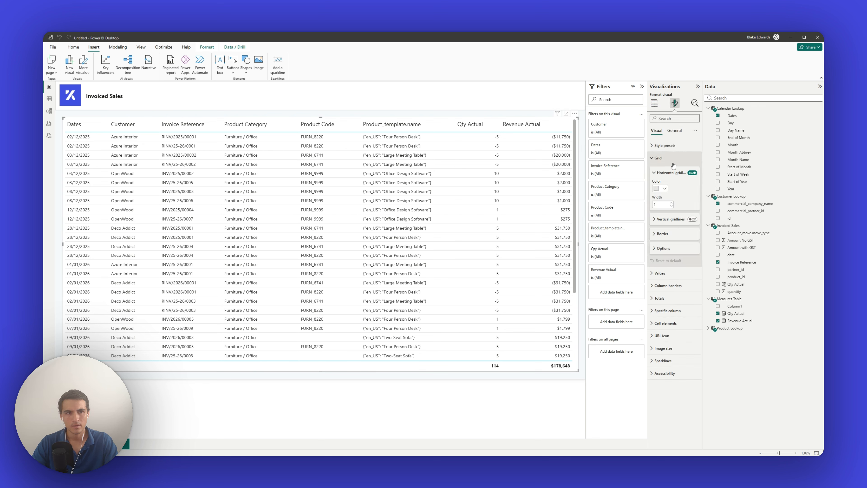
{"action": "left_click", "coordinate": [658, 158]}
{"action": "left_click", "coordinate": [454, 399]}
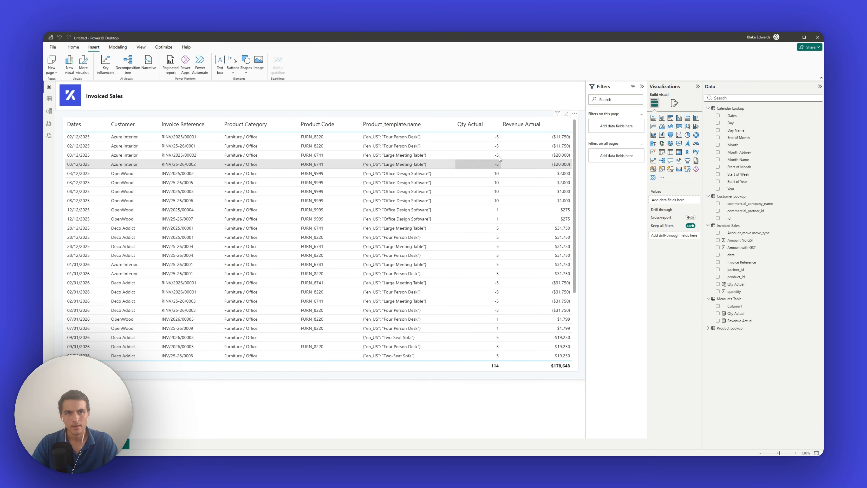
Narrow the sales table's Revenue Actual column and set the grid border colour to the copied brand blue hex code
{"action": "left_click_drag", "start_coordinate": [572, 128], "coordinate": [547, 136]}
{"action": "left_click", "coordinate": [674, 103]}
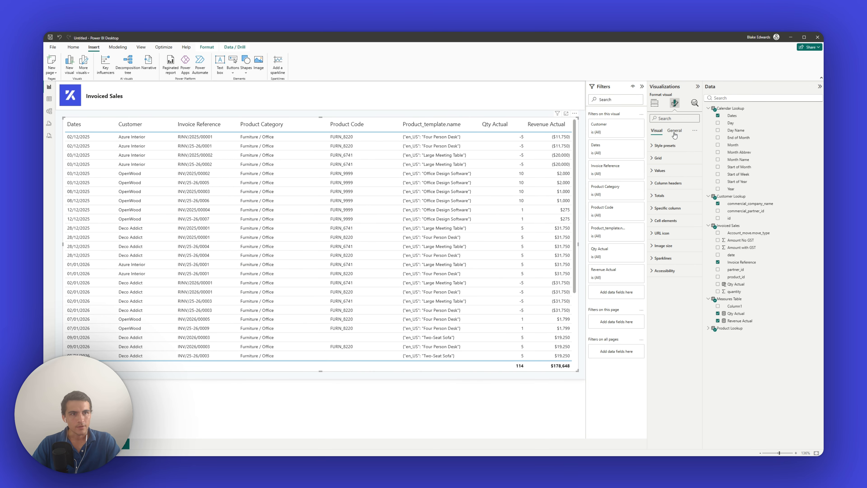
{"action": "left_click", "coordinate": [674, 130]}
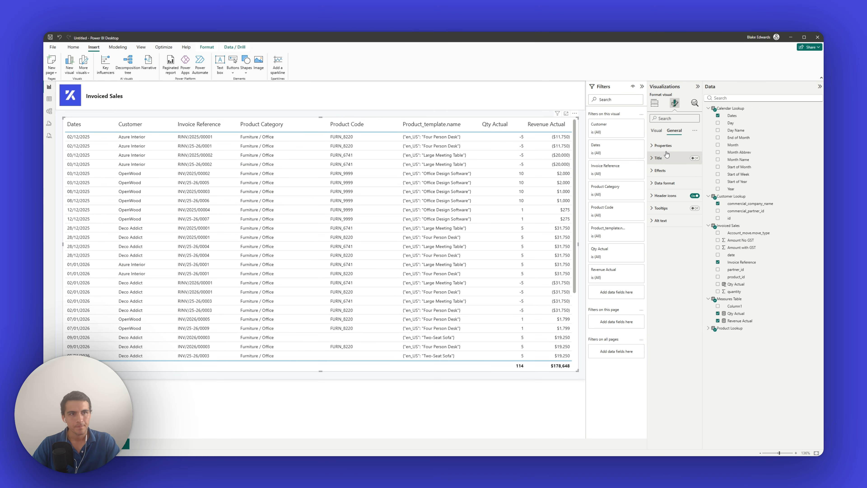
{"action": "left_click", "coordinate": [656, 130]}
{"action": "left_click", "coordinate": [657, 157]}
{"action": "left_click", "coordinate": [662, 172]}
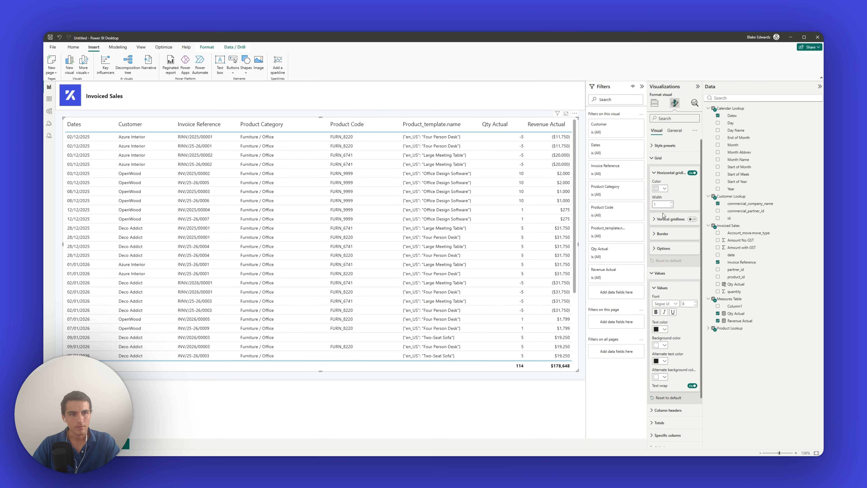
{"action": "left_click", "coordinate": [662, 233]}
{"action": "left_click", "coordinate": [664, 299]}
{"action": "left_click", "coordinate": [677, 405]}
{"action": "double_click", "coordinate": [669, 399]}
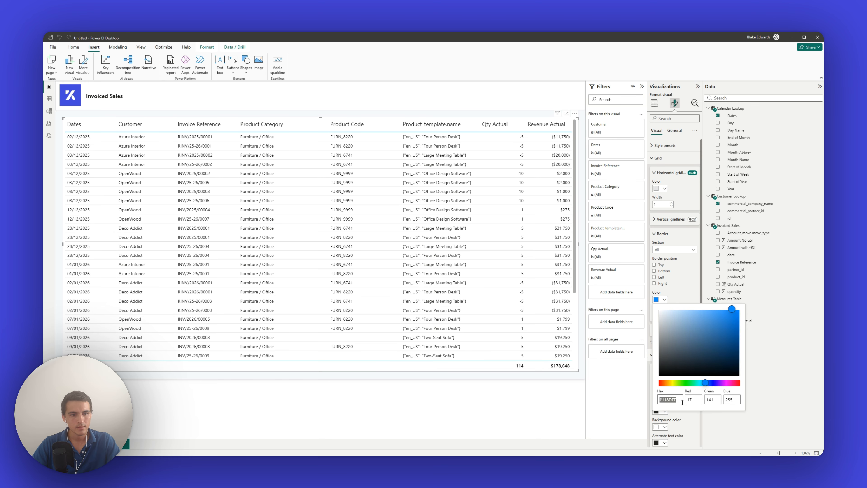
{"action": "key", "text": "ctrl+v"}
{"action": "left_click", "coordinate": [749, 376]}
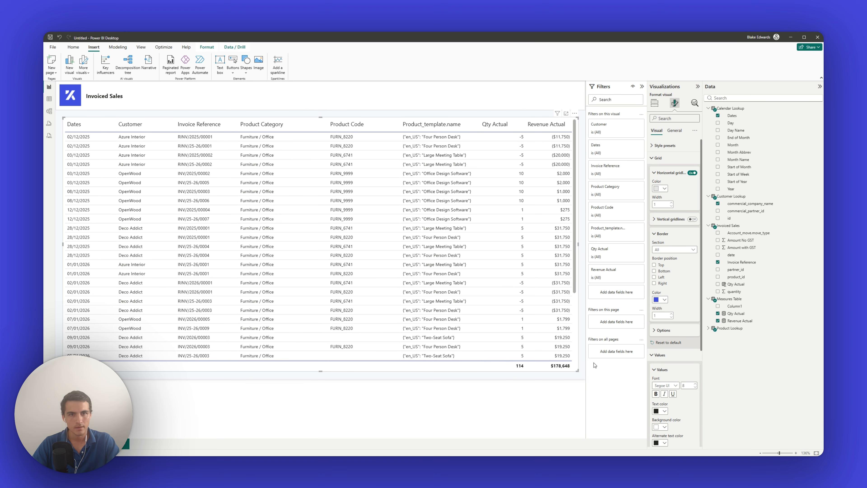
Find the table's padding options and set the row padding to 1.5
{"action": "left_click", "coordinate": [655, 103]}
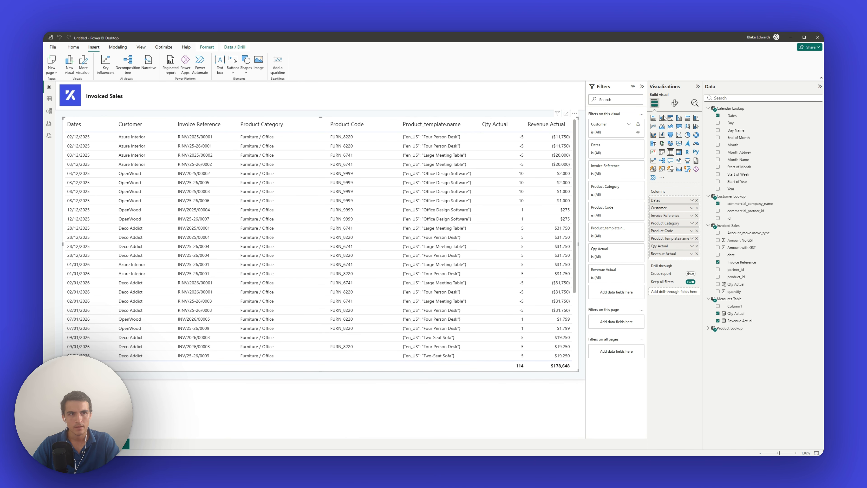
{"action": "left_click", "coordinate": [674, 102]}
{"action": "left_click", "coordinate": [663, 118]}
{"action": "type", "text": "paddin"}
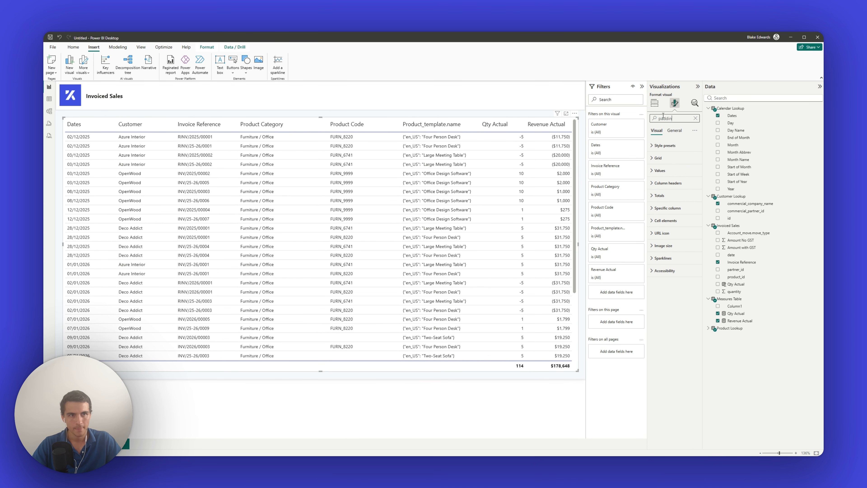
{"action": "left_click", "coordinate": [670, 238]}
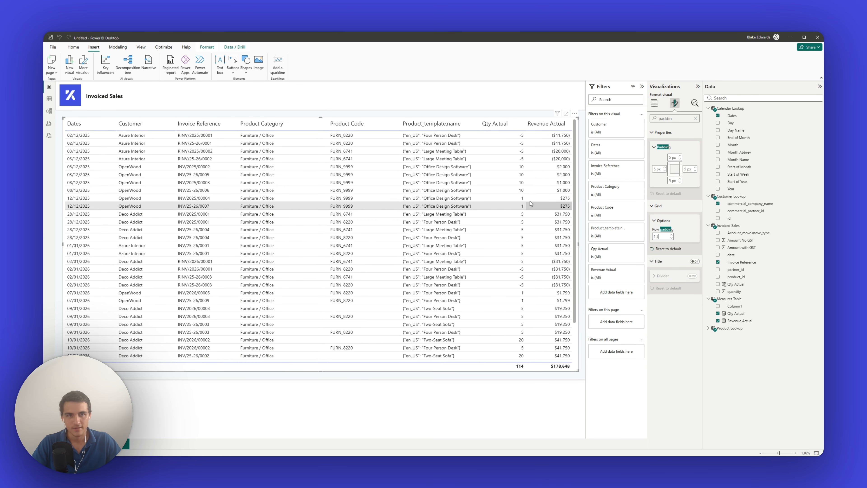
Rename the table's Product_template.name column as Product Name, and narrow the Product Code and Product Category columns
{"action": "double_click", "coordinate": [399, 124]}
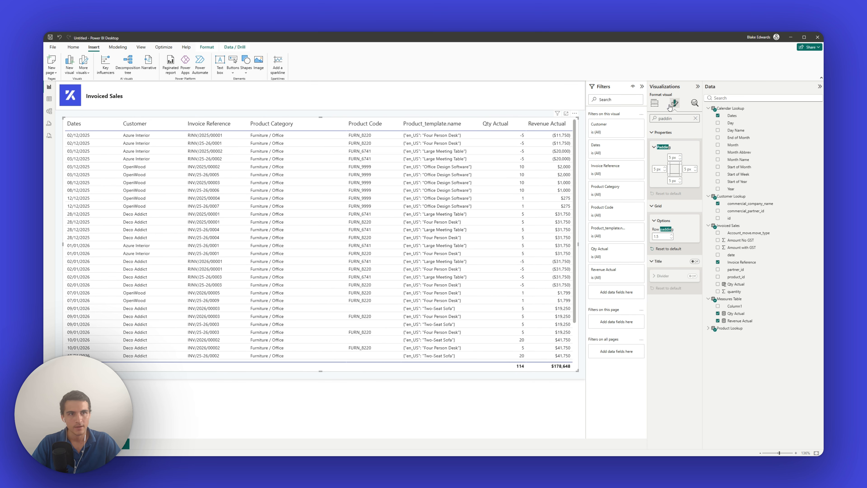
{"action": "left_click", "coordinate": [654, 103]}
{"action": "double_click", "coordinate": [675, 238]}
{"action": "type", "text": "Product Name"}
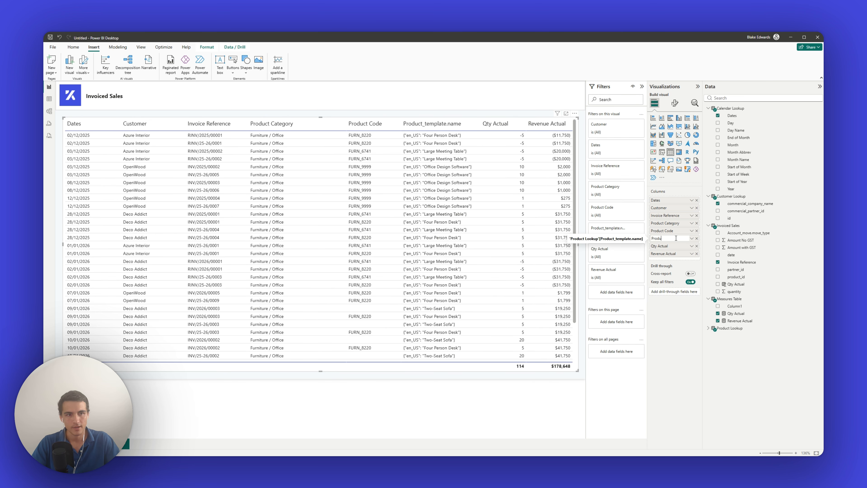
{"action": "key", "text": "Return"}
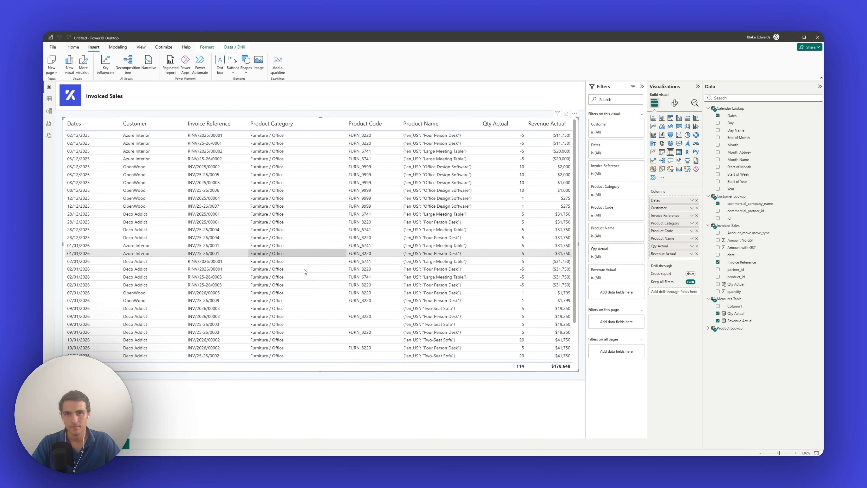
{"action": "left_click", "coordinate": [338, 394]}
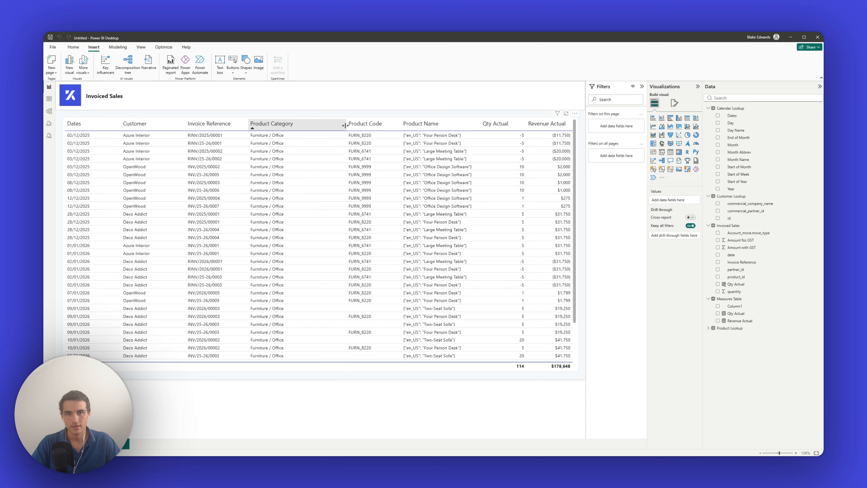
{"action": "left_click_drag", "start_coordinate": [346, 125], "coordinate": [309, 125]}
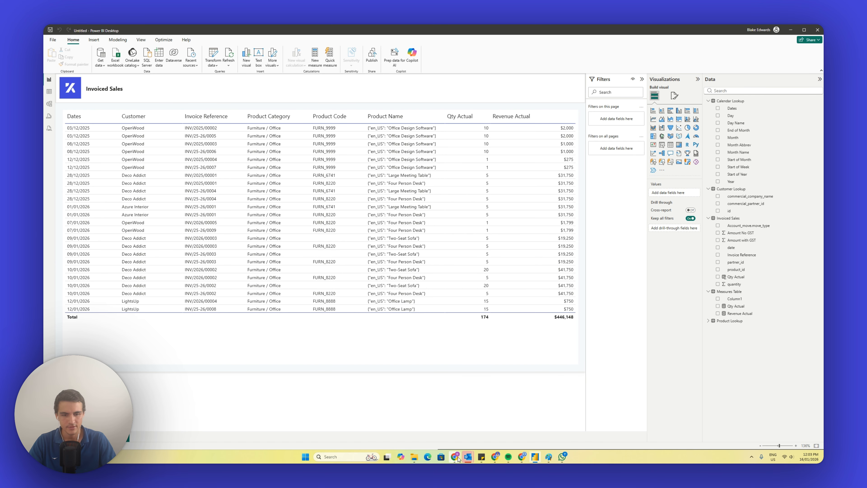
Switch to Odoo in the browser and open the list of customer invoices
{"action": "mouse_move", "coordinate": [455, 456]}
{"action": "left_click", "coordinate": [440, 420]}
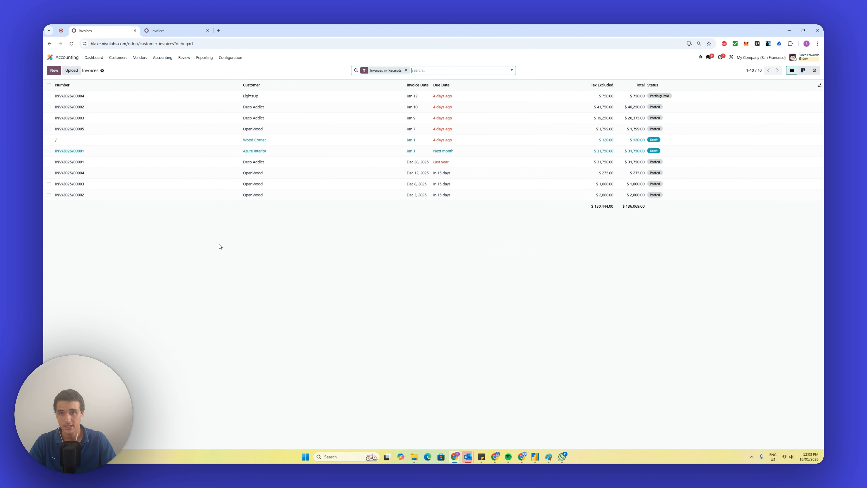
{"action": "left_click", "coordinate": [118, 57]}
{"action": "left_click", "coordinate": [119, 68]}
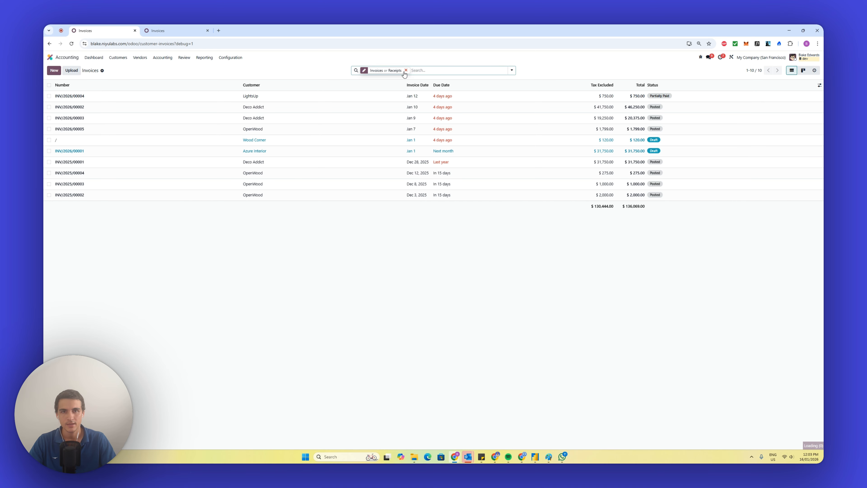
Replace the invoice list's filter with one rule where Type is in Customer Invoice and Customer Credit Note
{"action": "left_click", "coordinate": [363, 70]}
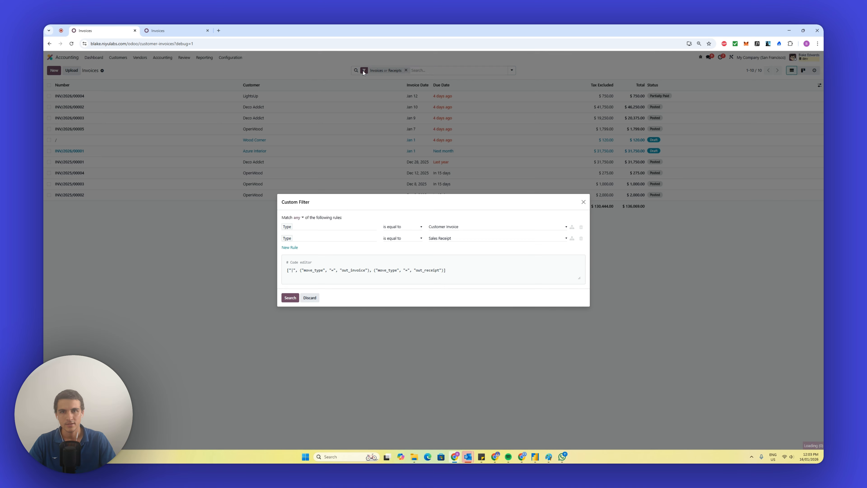
{"action": "left_click", "coordinate": [581, 239]}
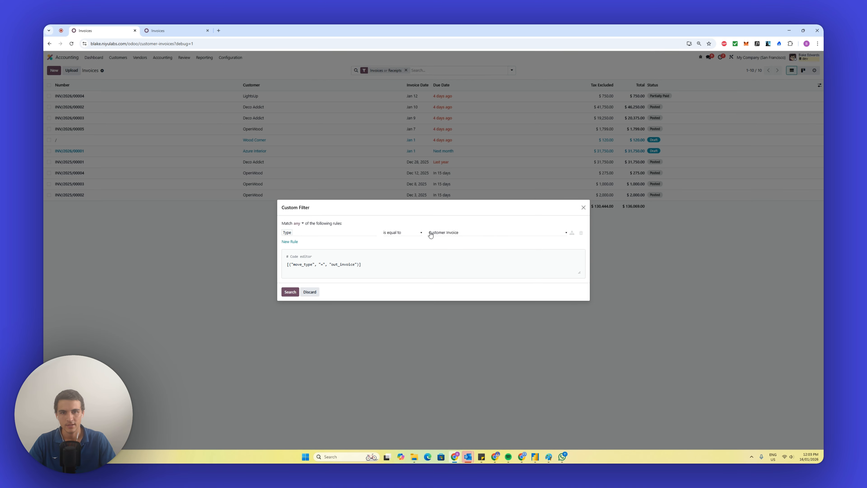
{"action": "left_click", "coordinate": [402, 233]}
{"action": "left_click", "coordinate": [399, 257]}
{"action": "left_click", "coordinate": [466, 233]}
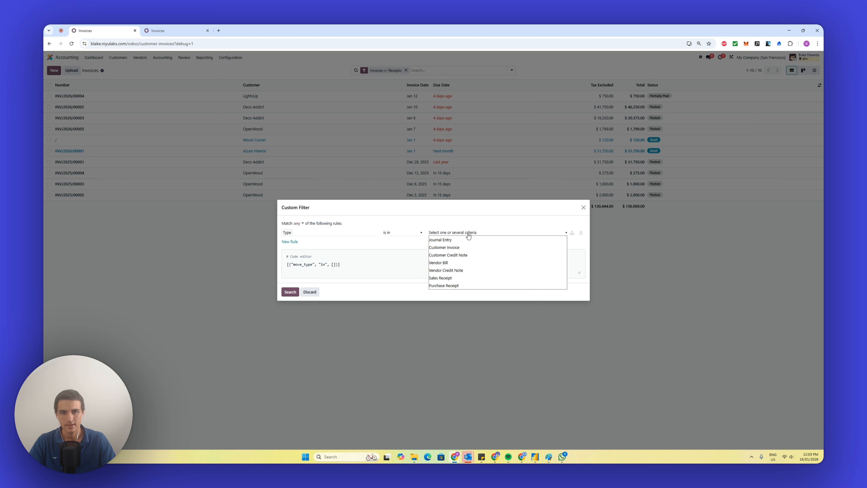
{"action": "left_click", "coordinate": [461, 248]}
{"action": "left_click", "coordinate": [468, 234]}
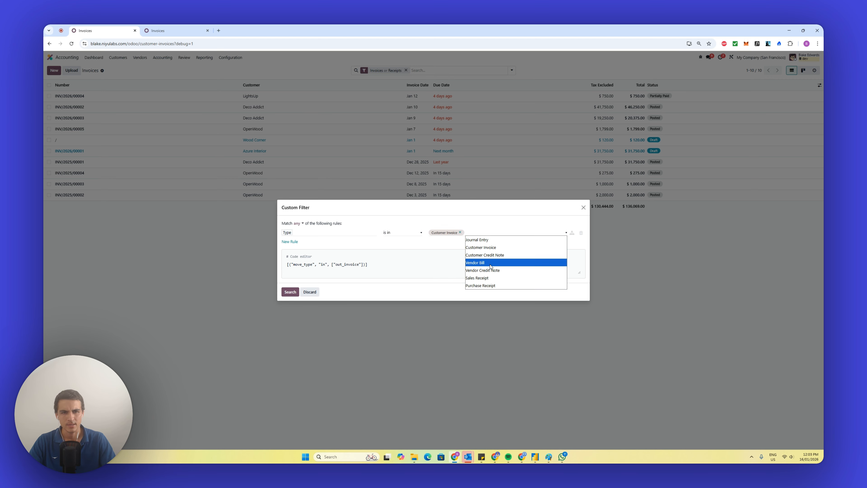
{"action": "left_click", "coordinate": [484, 254]}
{"action": "left_click", "coordinate": [290, 292]}
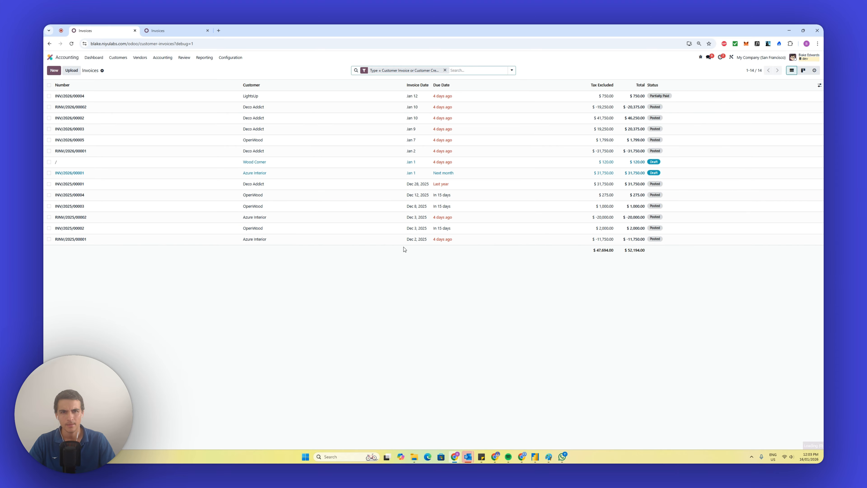
Add the Posted filter to the list of invoices and credit notes
{"action": "left_click", "coordinate": [511, 71]}
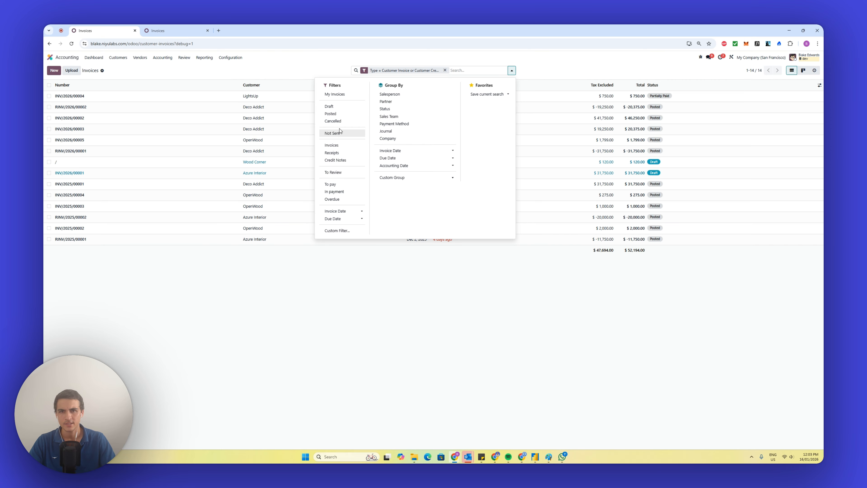
{"action": "left_click", "coordinate": [329, 114]}
{"action": "left_click", "coordinate": [323, 326]}
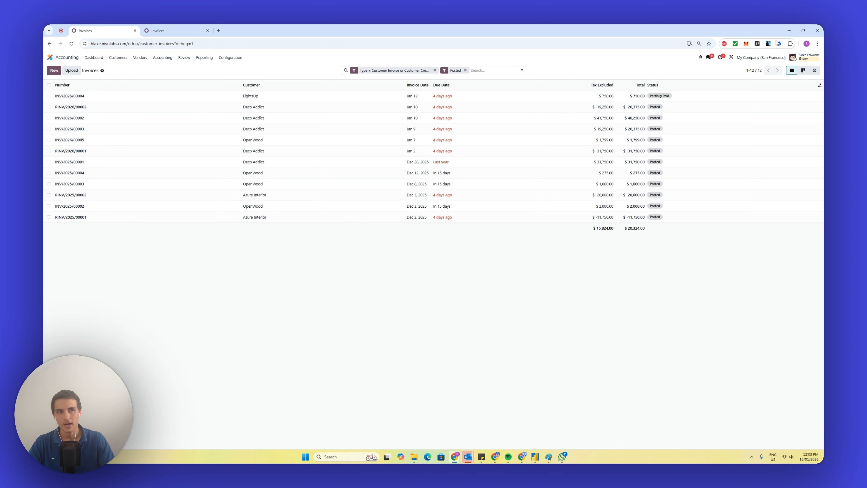
Check the tax-excluded invoice total under AU Company, and switch the active company back to My Company (San Francisco)
{"action": "left_click", "coordinate": [766, 58]}
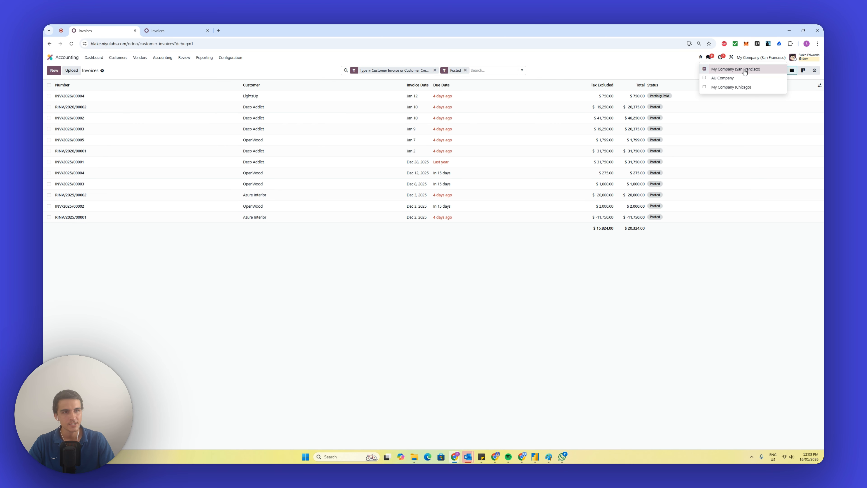
{"action": "left_click", "coordinate": [734, 79]}
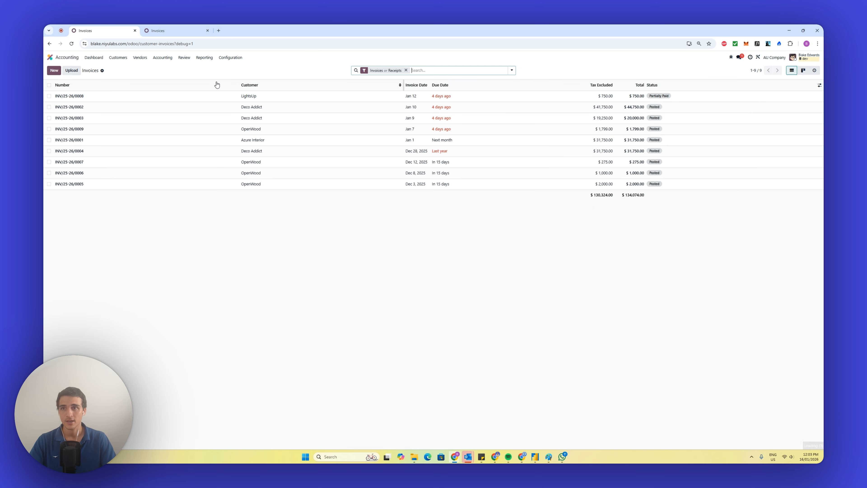
{"action": "left_click", "coordinate": [123, 58]}
{"action": "left_click", "coordinate": [613, 220]}
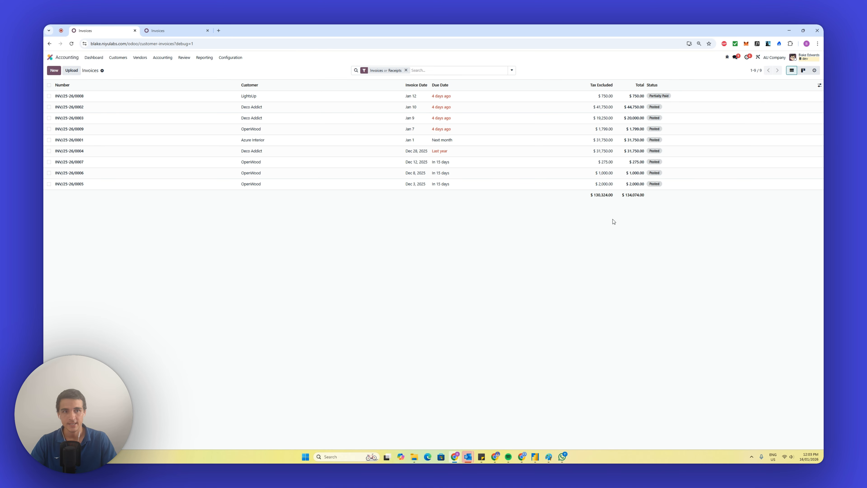
{"action": "left_click_drag", "start_coordinate": [614, 196], "coordinate": [591, 197]}
{"action": "left_click", "coordinate": [603, 201]}
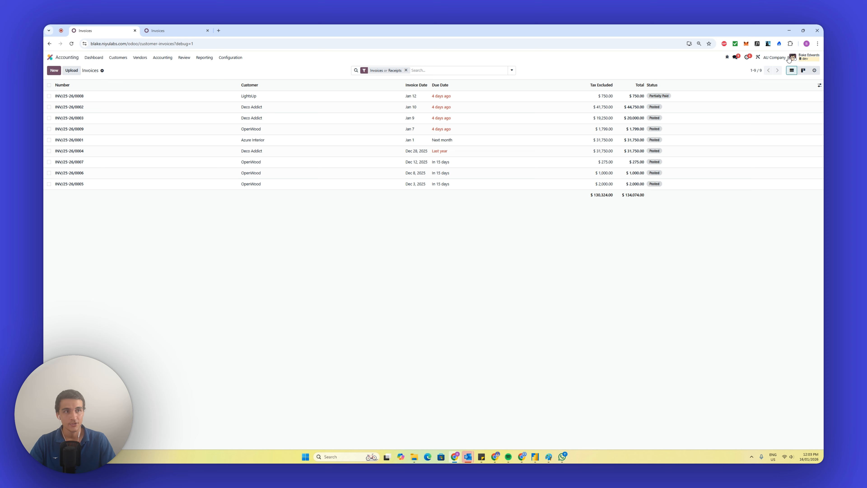
{"action": "left_click", "coordinate": [781, 58]}
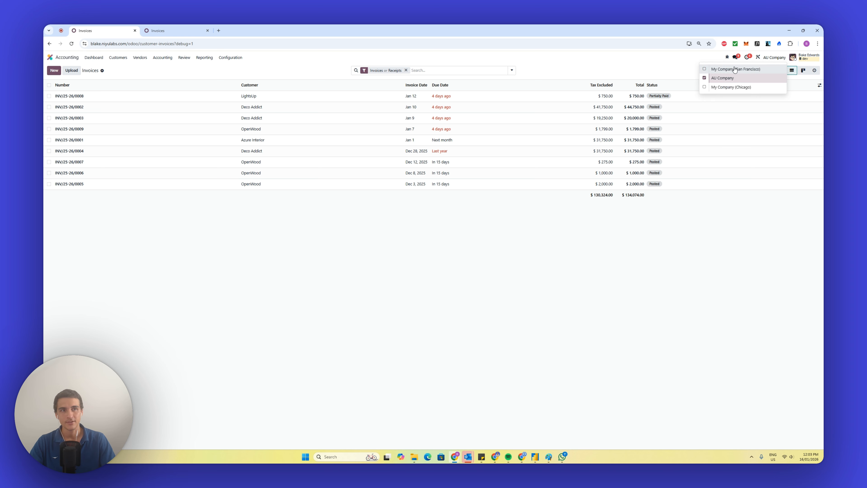
{"action": "left_click", "coordinate": [730, 69]}
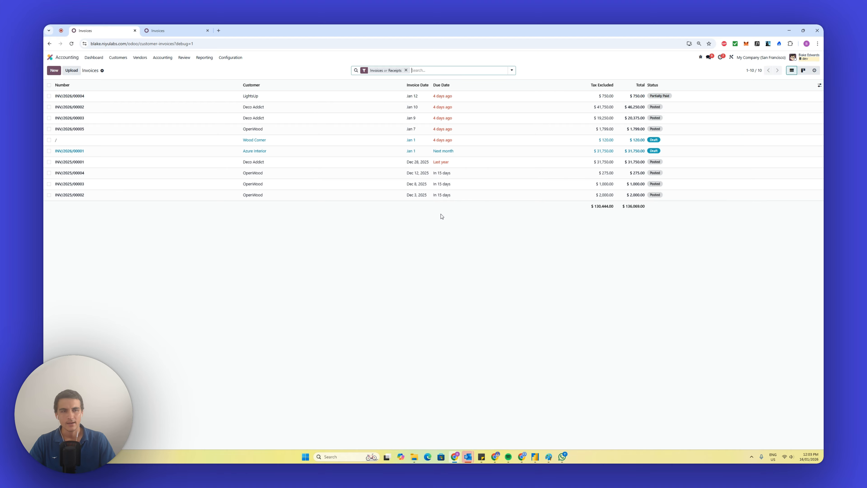
Switch to Power BI and copy the invoice reference INV/2026/00003 from the sales table
{"action": "left_click", "coordinate": [535, 457]}
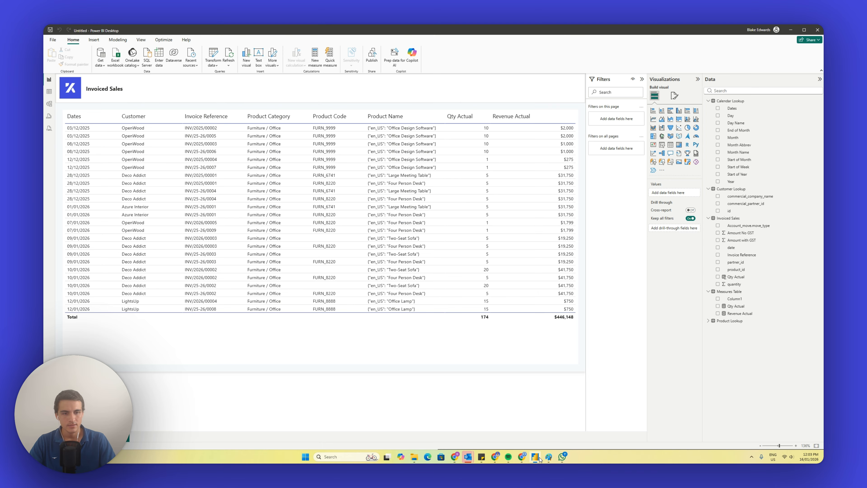
{"action": "left_click", "coordinate": [449, 346]}
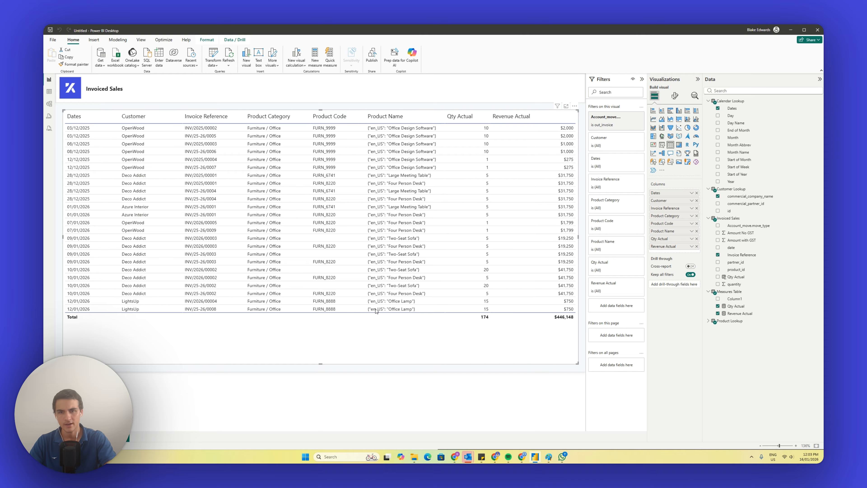
{"action": "right_click", "coordinate": [208, 240]}
{"action": "mouse_move", "coordinate": [236, 246]}
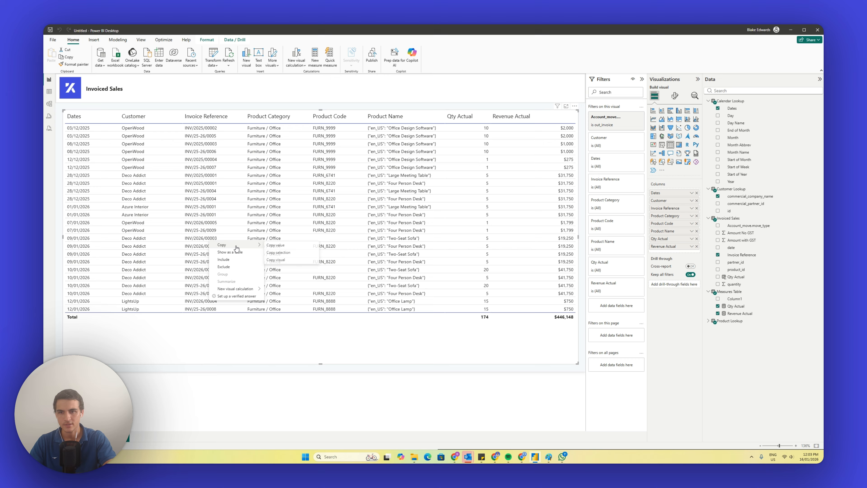
{"action": "left_click", "coordinate": [272, 245]}
Switch to Odoo and search the customer invoices for INV/2026/00003 to check its amount
{"action": "mouse_move", "coordinate": [454, 457]}
{"action": "left_click", "coordinate": [421, 423]}
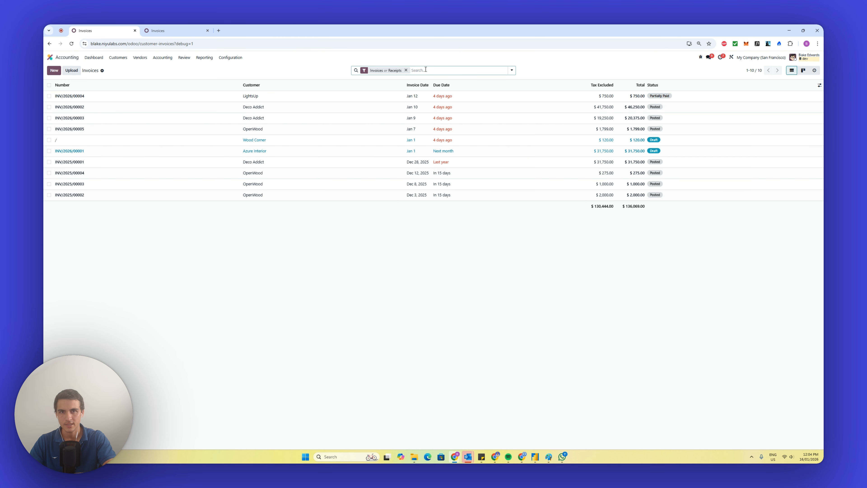
{"action": "type", "text": "INV/2026/00003"}
{"action": "key", "text": "Return"}
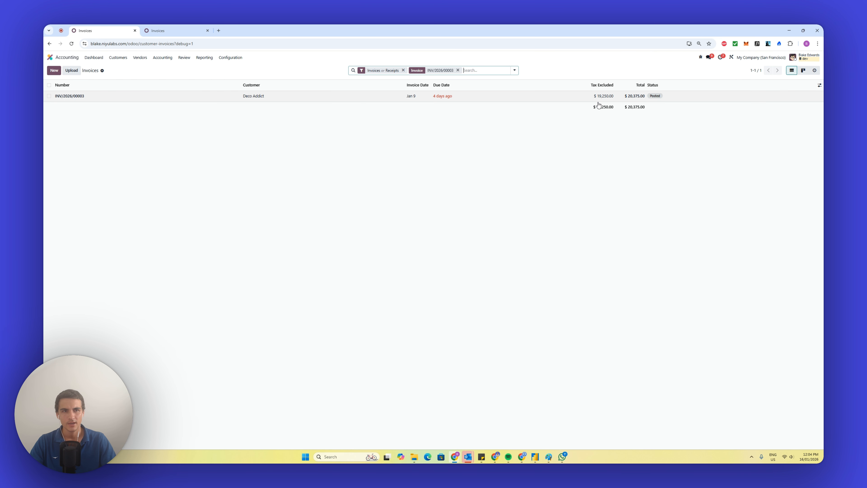
Switch to Power BI and examine the sales table rows for invoice INV/25-26/0003
{"action": "left_click", "coordinate": [788, 30]}
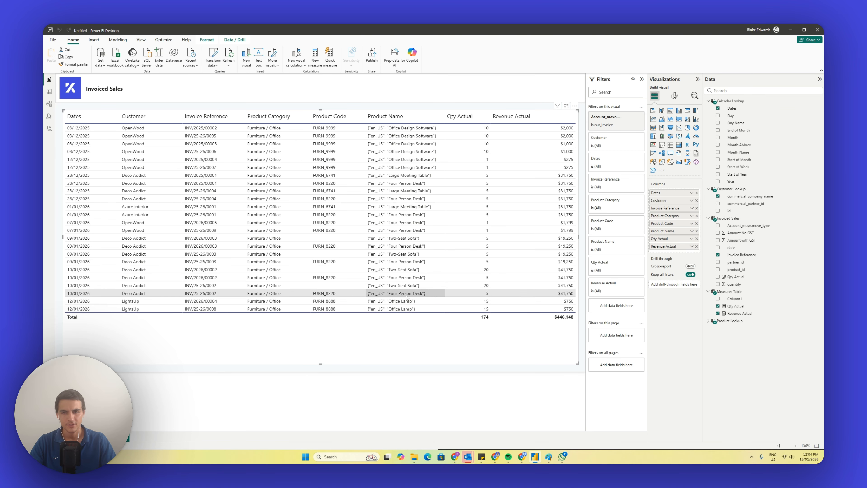
{"action": "left_click", "coordinate": [222, 262]}
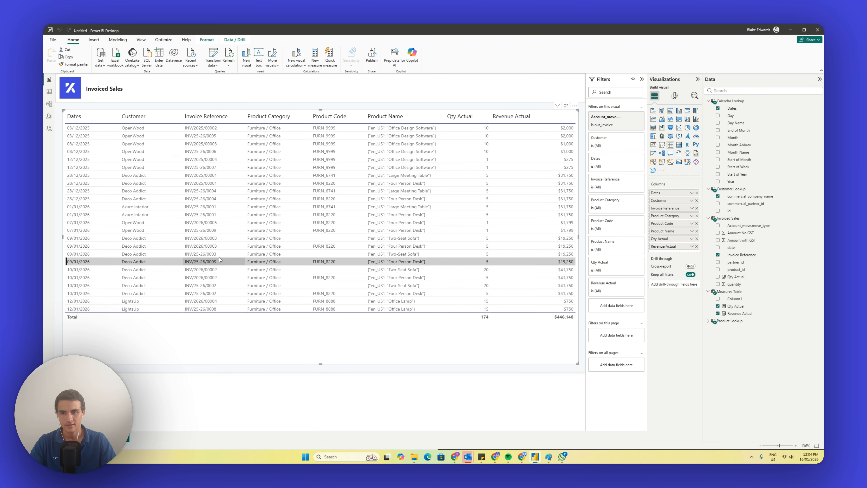
{"action": "left_click", "coordinate": [219, 255], "text": "ctrl"}
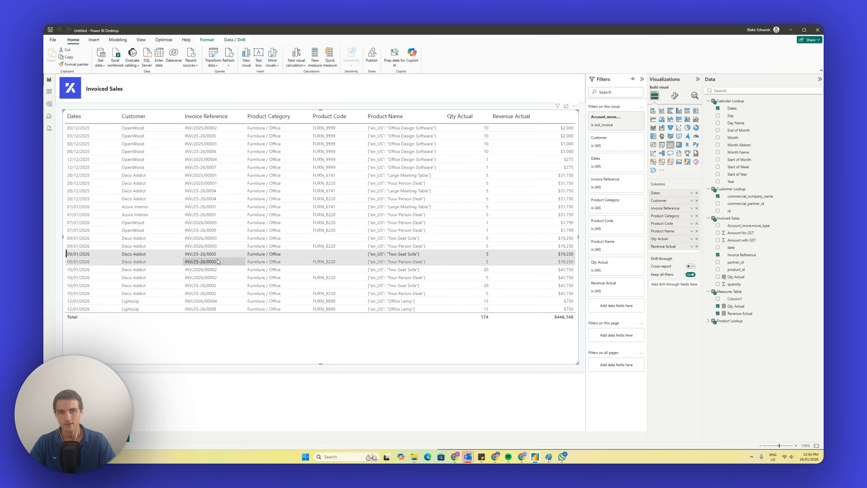
{"action": "left_click", "coordinate": [218, 261]}
{"action": "left_click", "coordinate": [219, 261]}
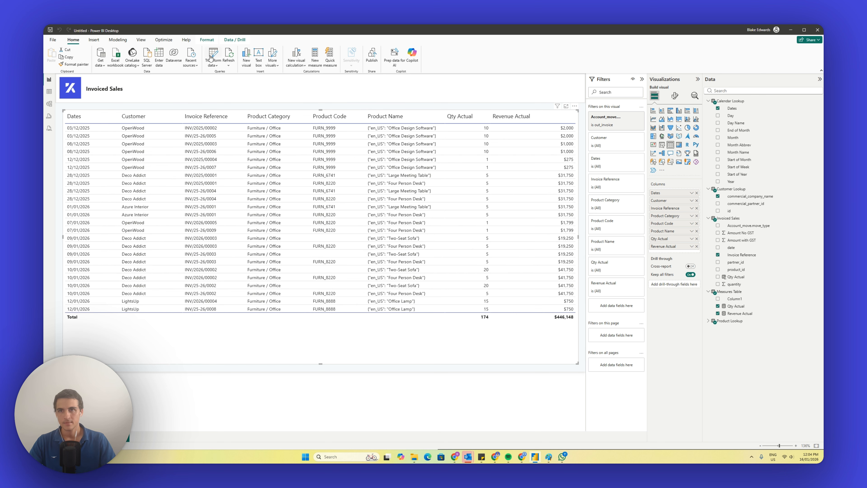
Open the Invoiced Sales query in Power Query and add company_id to the columns kept by the Removed Other Columns step
{"action": "left_click", "coordinate": [212, 55]}
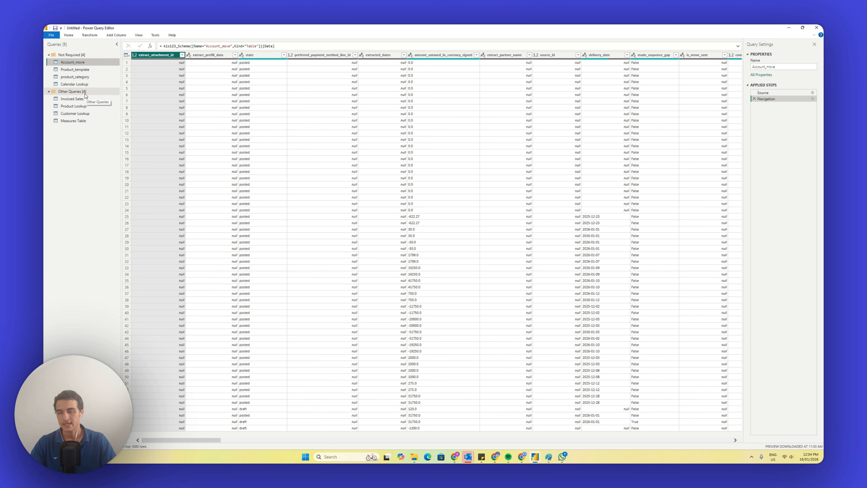
{"action": "left_click", "coordinate": [87, 101]}
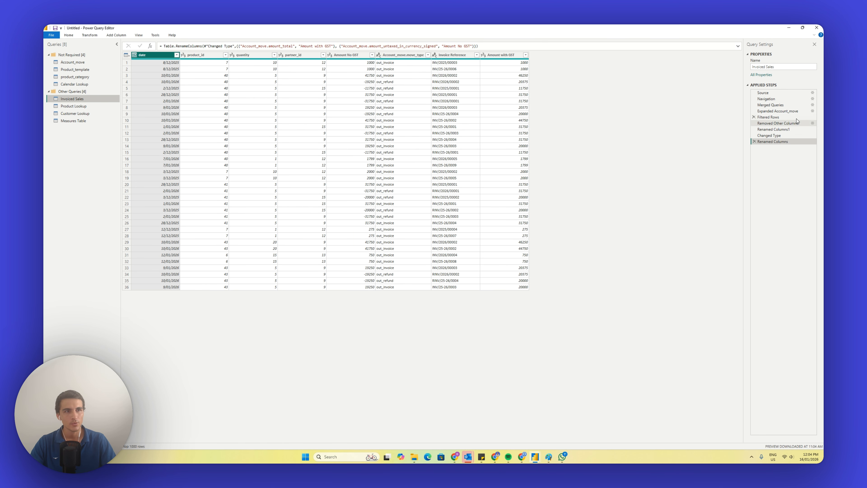
{"action": "left_click", "coordinate": [796, 111]}
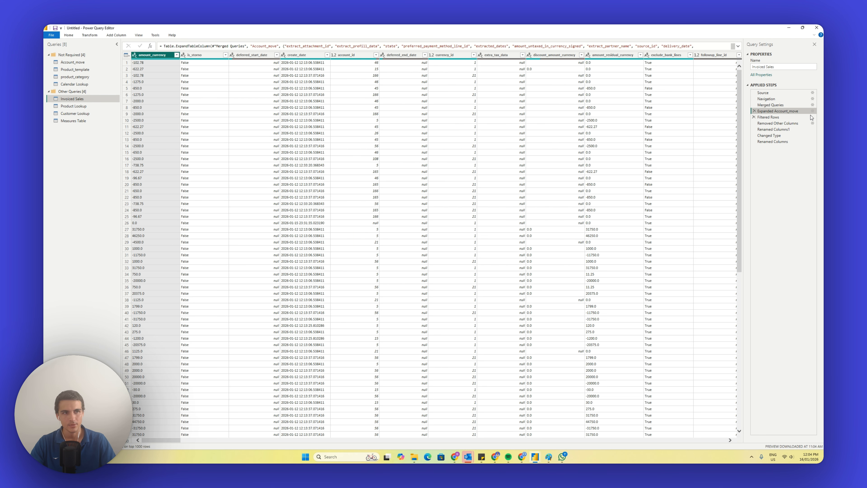
{"action": "left_click", "coordinate": [812, 123]}
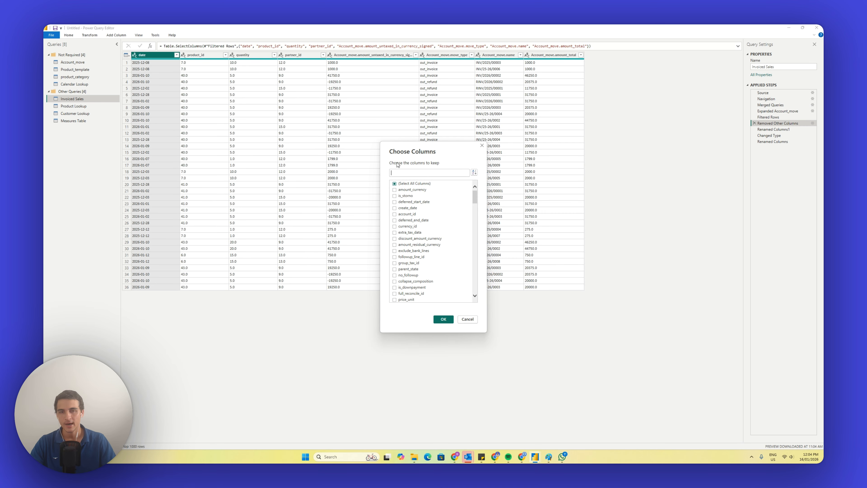
{"action": "type", "text": "compan"}
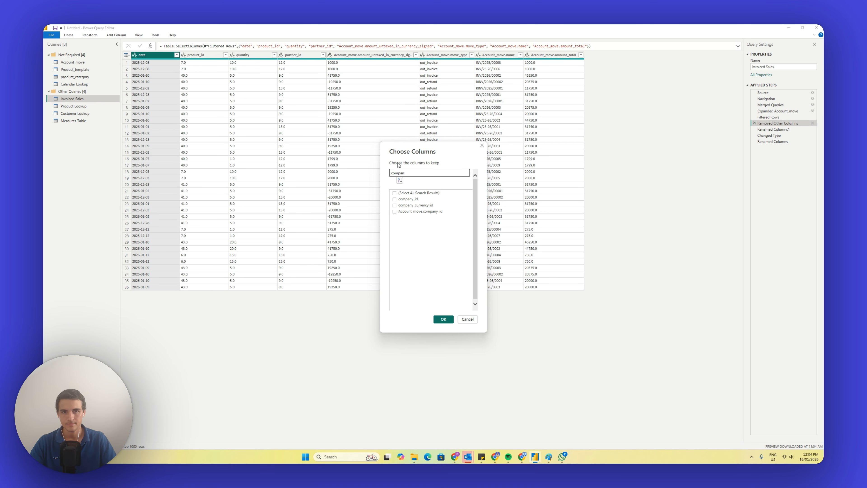
{"action": "left_click", "coordinate": [394, 198]}
{"action": "left_click", "coordinate": [443, 319]}
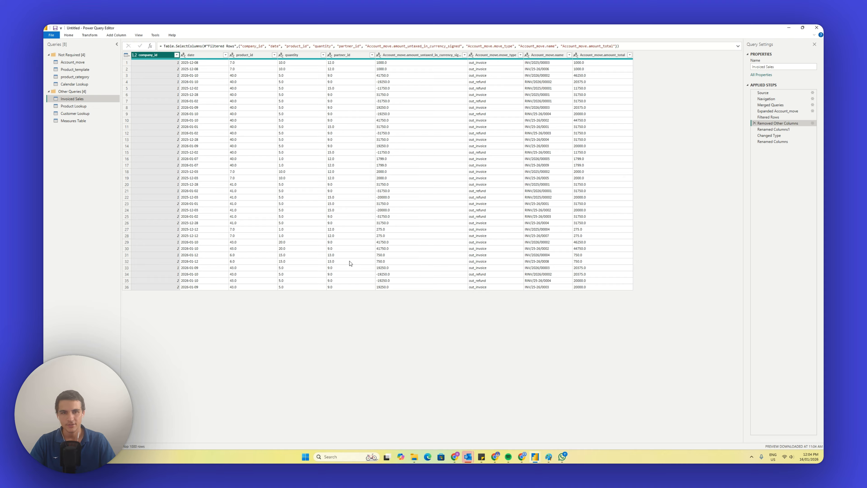
Copy the reference INV/25-26/0002 from the query, switch to Odoo, clear the invoice filters and search for that reference
{"action": "left_click", "coordinate": [534, 250]}
{"action": "right_click", "coordinate": [535, 250]}
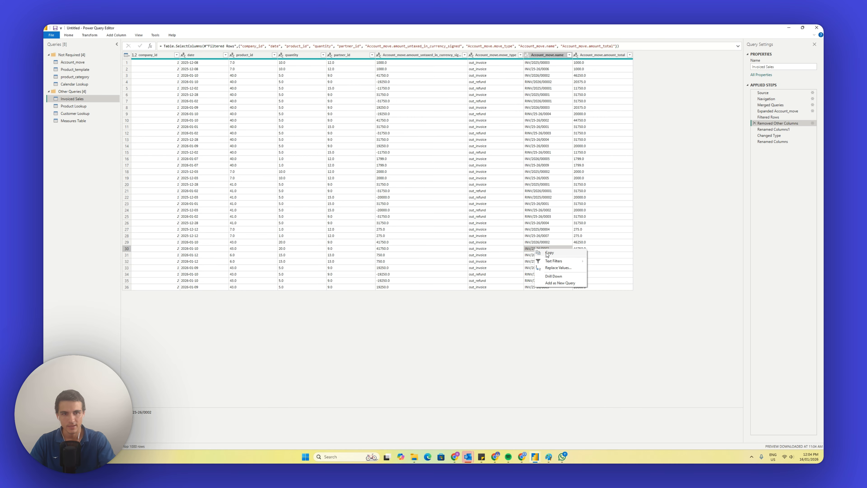
{"action": "left_click", "coordinate": [503, 398]}
{"action": "left_click", "coordinate": [454, 456]}
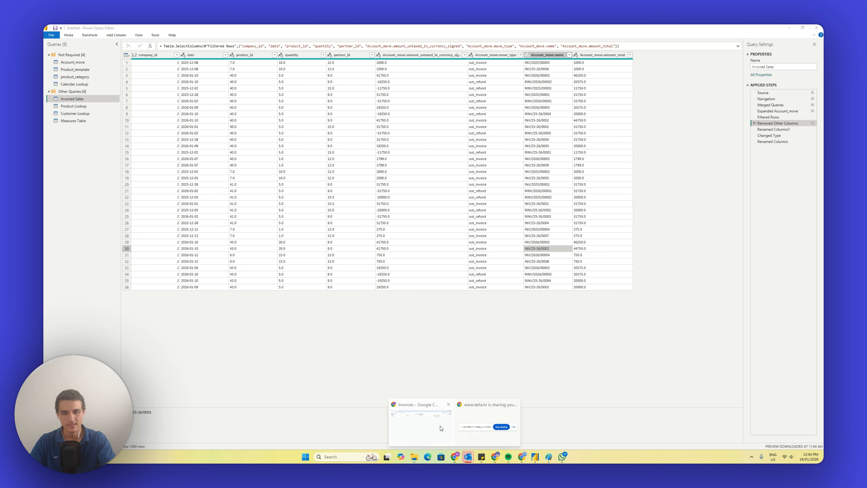
{"action": "left_click", "coordinate": [440, 426]}
{"action": "left_click", "coordinate": [458, 70]}
{"action": "left_click", "coordinate": [403, 70]}
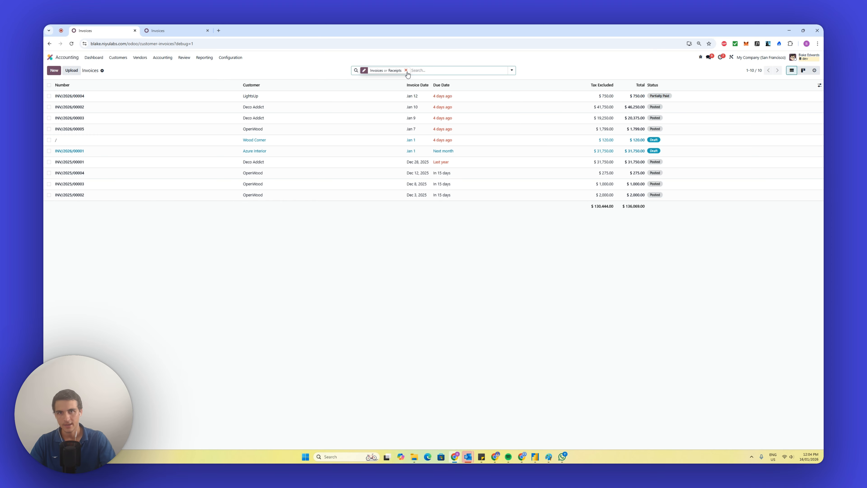
{"action": "type", "text": "INV/25-26/0002"}
{"action": "key", "text": "Return"}
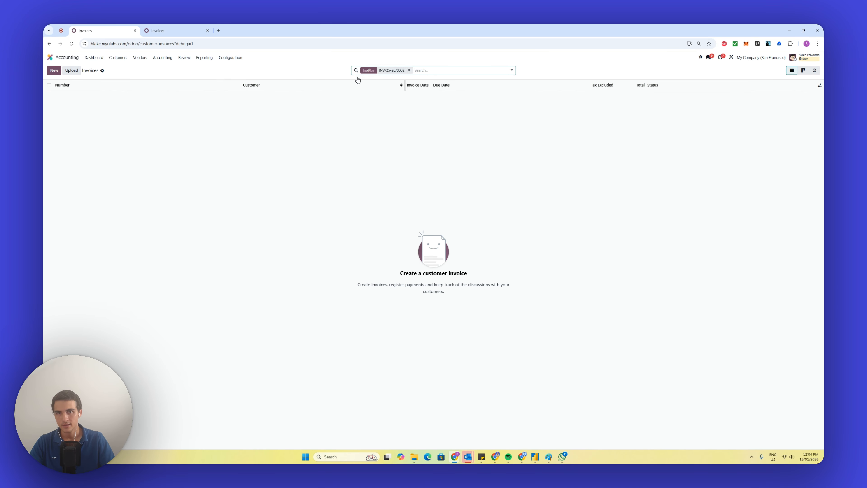
Switch to Power Query and filter the company_id column to keep only company 1
{"action": "left_click", "coordinate": [791, 30]}
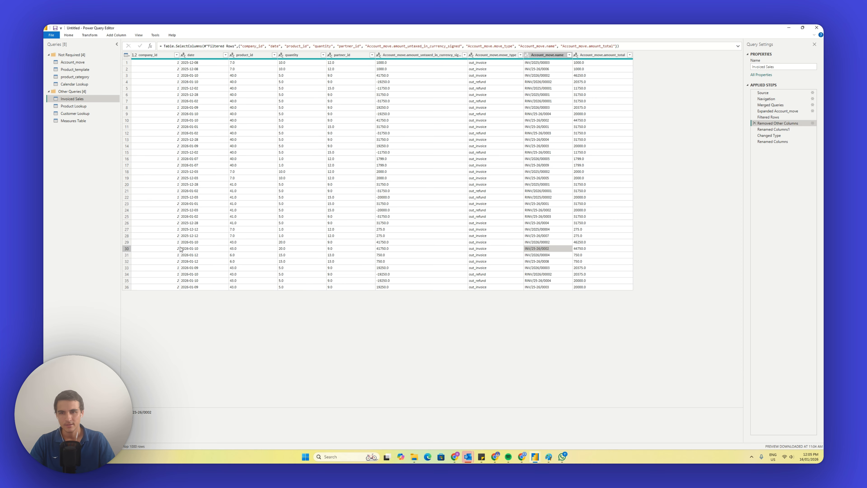
{"action": "left_click", "coordinate": [165, 249]}
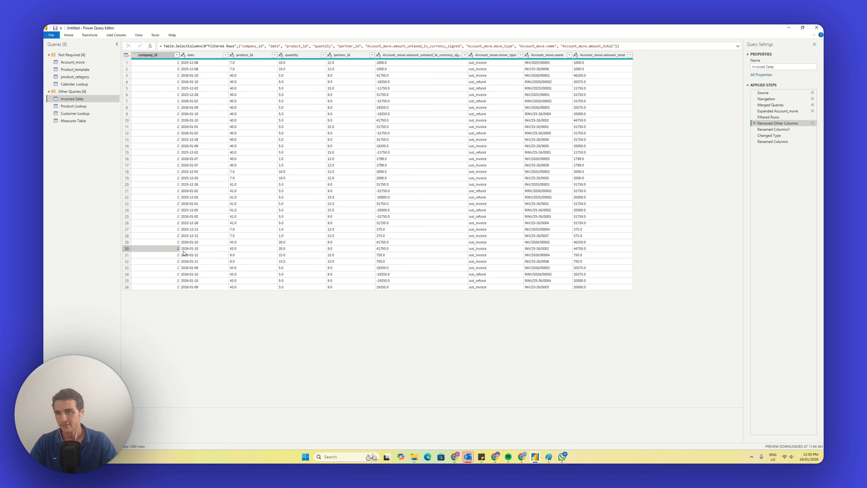
{"action": "left_click", "coordinate": [176, 55]}
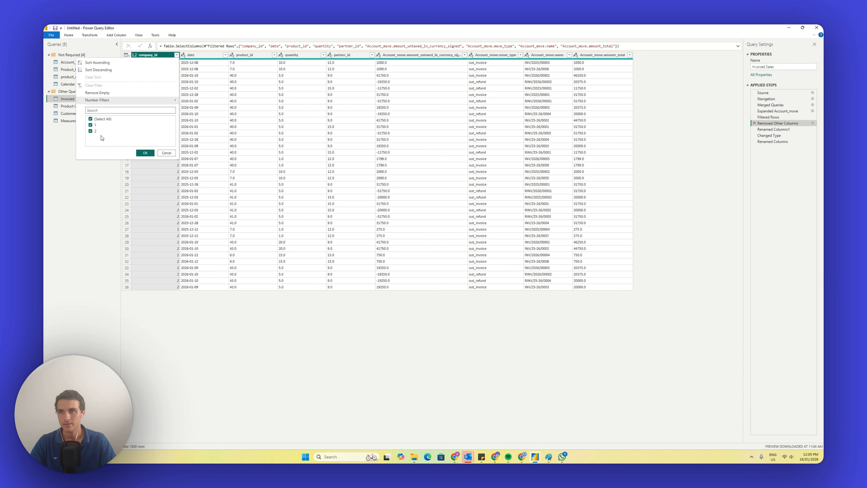
{"action": "left_click", "coordinate": [95, 132]}
{"action": "left_click", "coordinate": [145, 152]}
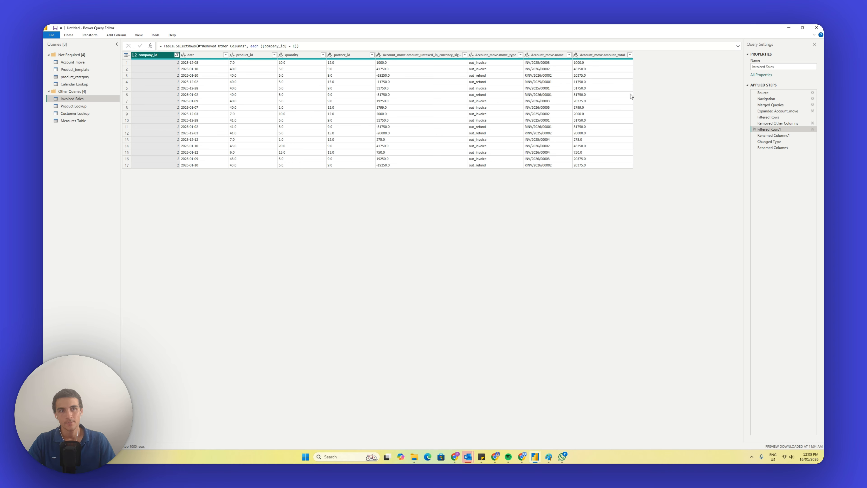
Sort the Invoiced Sales rows by Account_move.name in descending order
{"action": "left_click", "coordinate": [611, 56]}
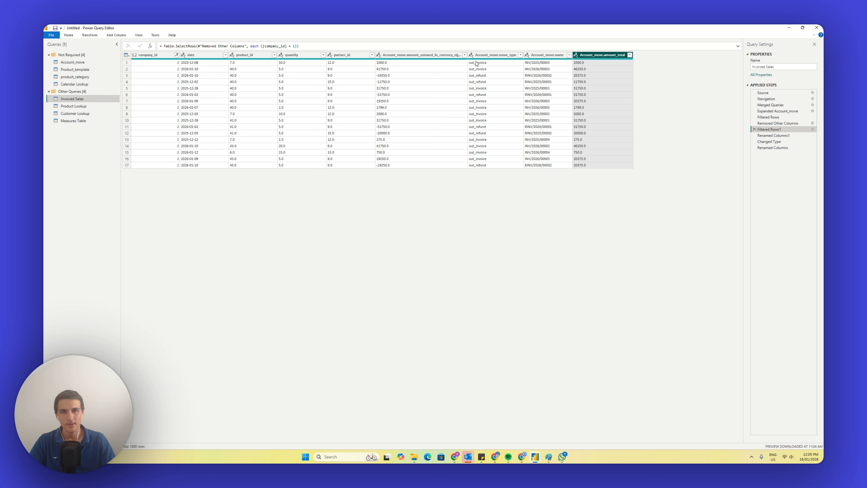
{"action": "left_click", "coordinate": [440, 55]}
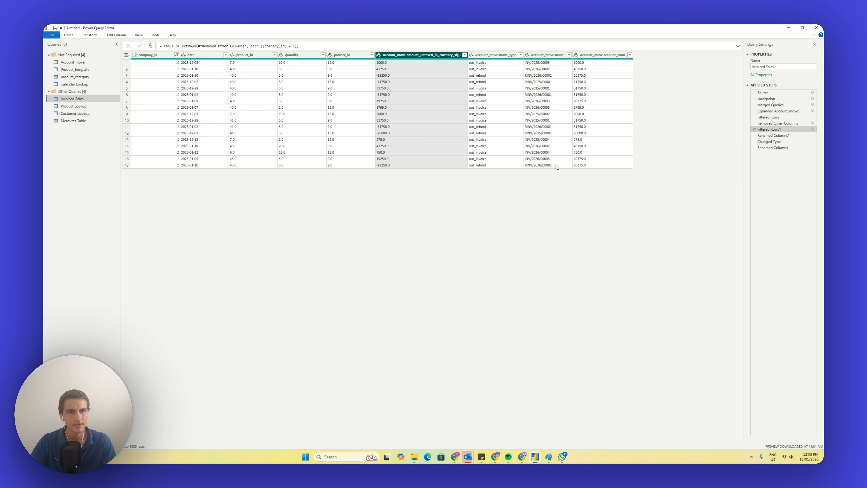
{"action": "left_click", "coordinate": [568, 55]}
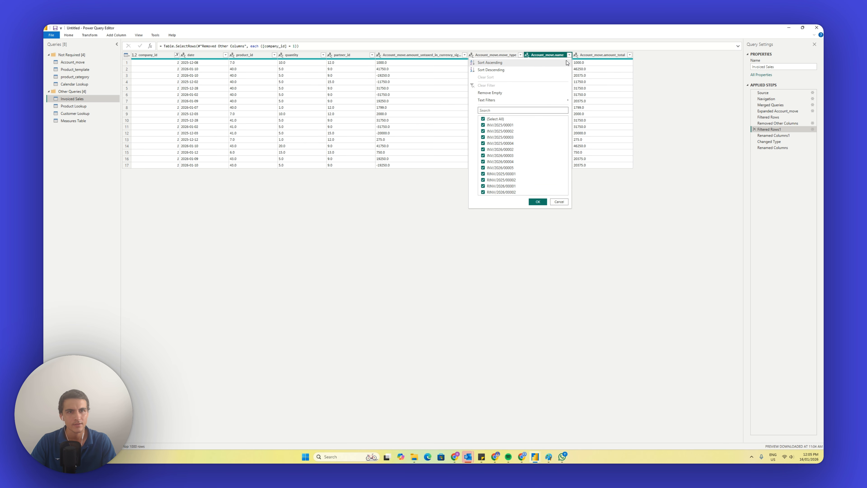
{"action": "left_click", "coordinate": [499, 72]}
{"action": "left_click", "coordinate": [489, 254]}
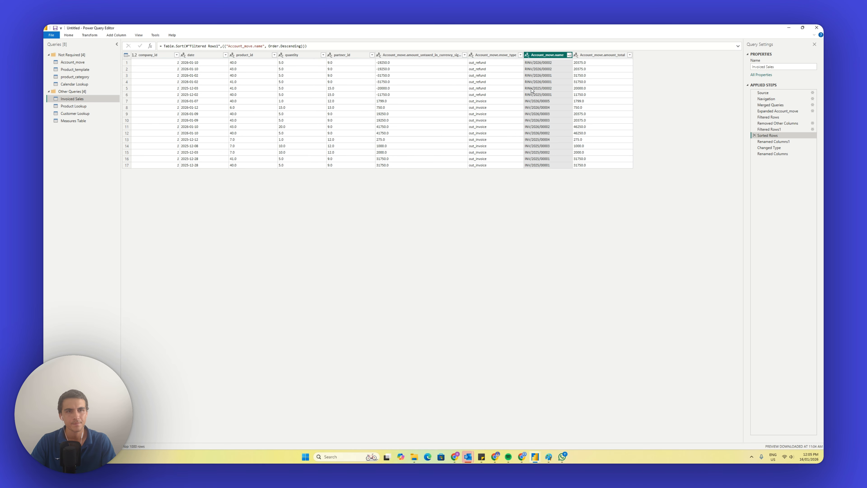
Copy the reference RINV/2026/00002, search for it in Odoo and open the credit note to check its untaxed amount
{"action": "left_click", "coordinate": [553, 65]}
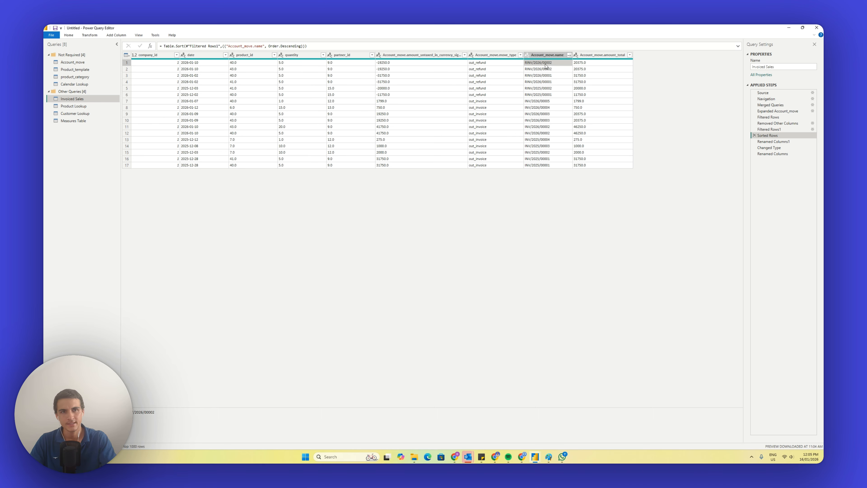
{"action": "right_click", "coordinate": [545, 65]}
{"action": "left_click", "coordinate": [557, 69]}
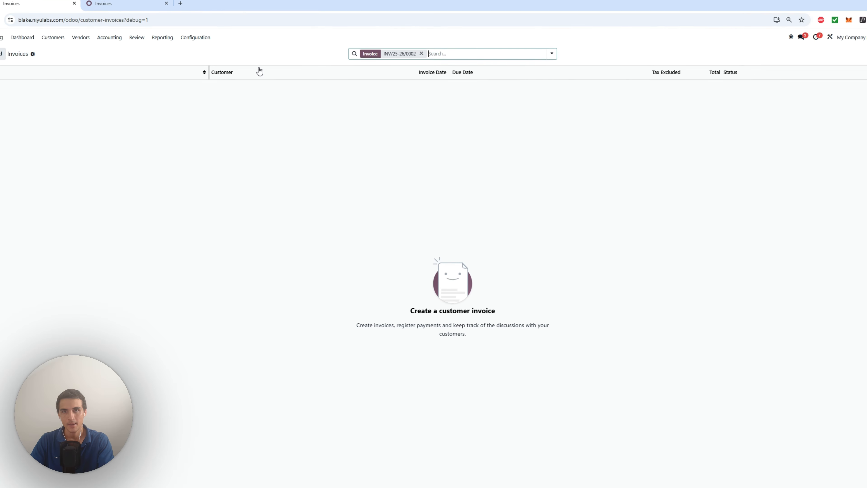
{"action": "type", "text": "RINV/2026/00002"}
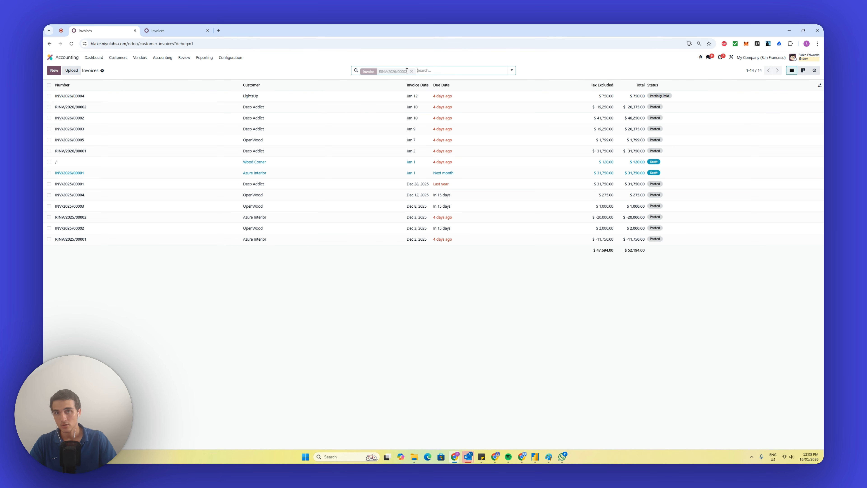
{"action": "key", "text": "Return"}
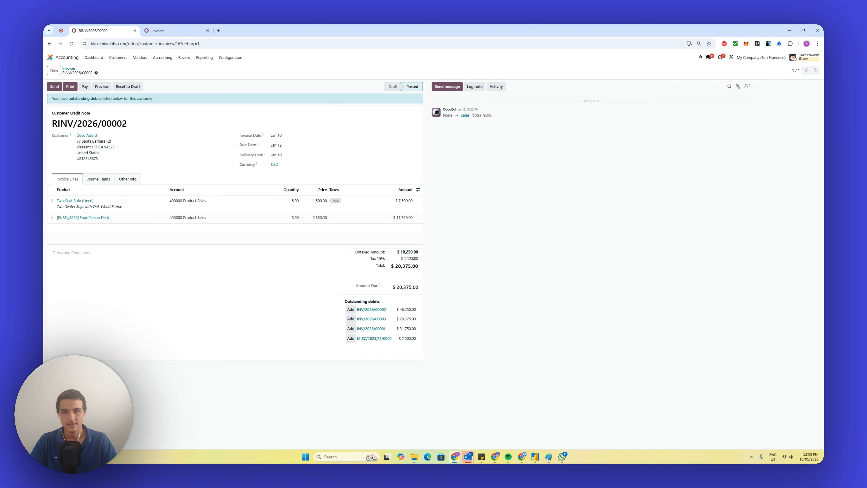
{"action": "left_click_drag", "start_coordinate": [417, 252], "coordinate": [395, 252]}
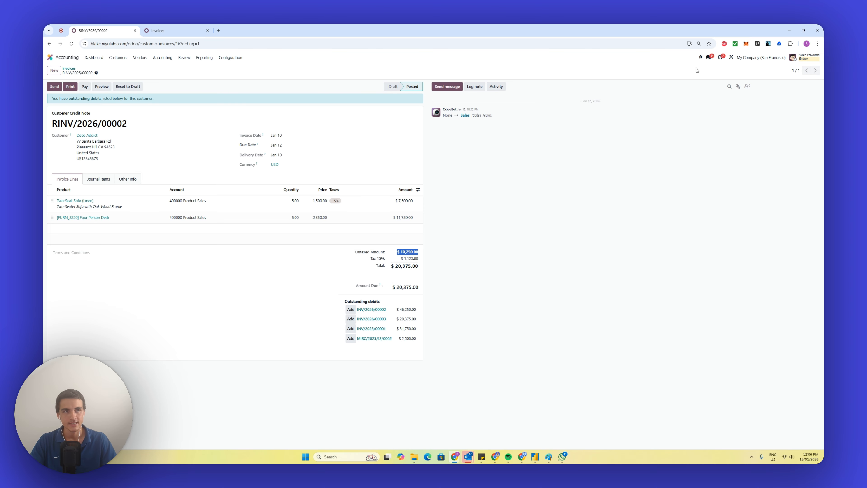
Compare the credit note with its query rows and look up the technical field name of the invoice lines' Amount column in Odoo
{"action": "left_click", "coordinate": [787, 33]}
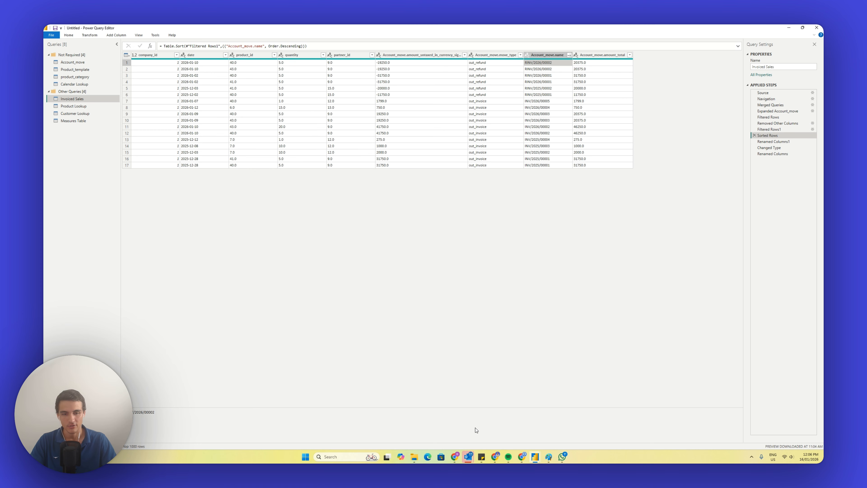
{"action": "left_click", "coordinate": [455, 456]}
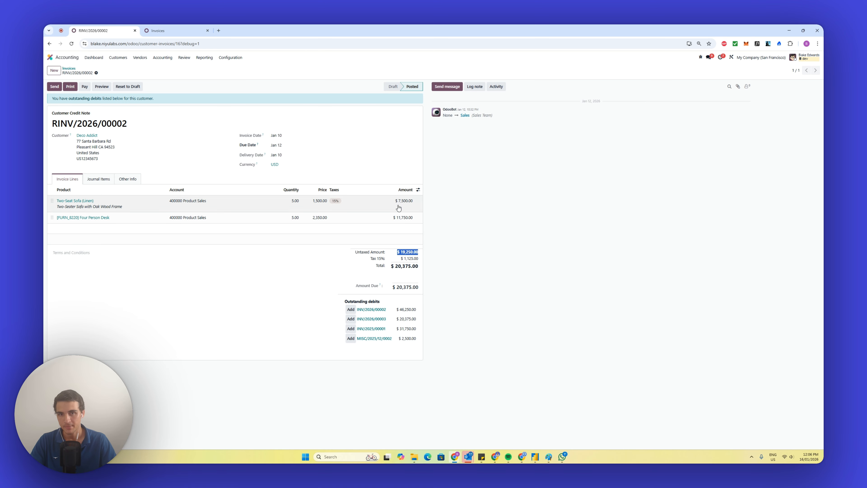
{"action": "mouse_move", "coordinate": [402, 193]}
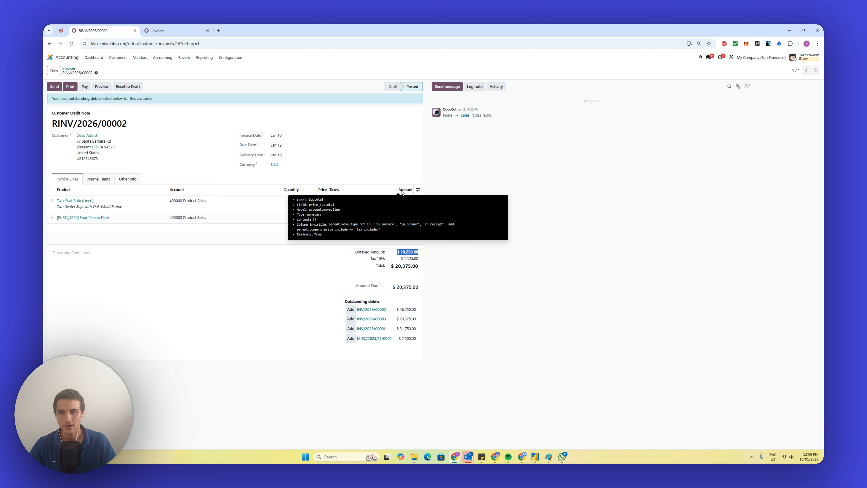
Switch to Power Query and add price_subtotal to the columns kept by the Removed Other Columns step
{"action": "left_click", "coordinate": [789, 31]}
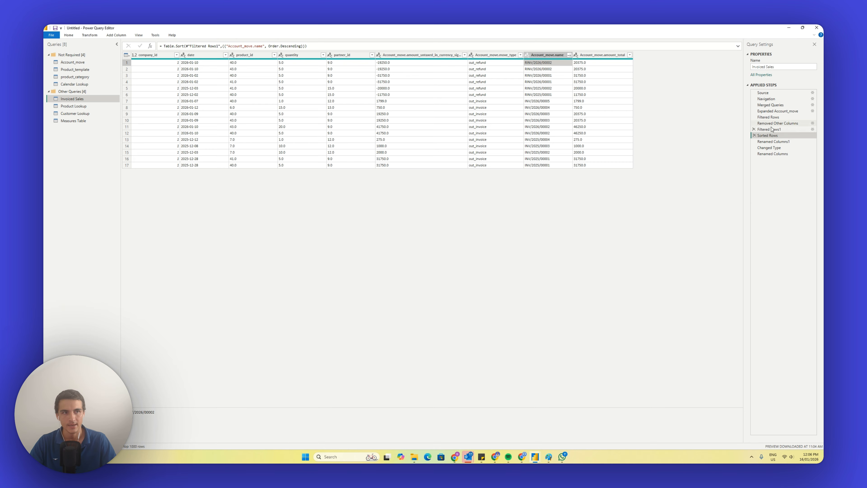
{"action": "left_click", "coordinate": [812, 123]}
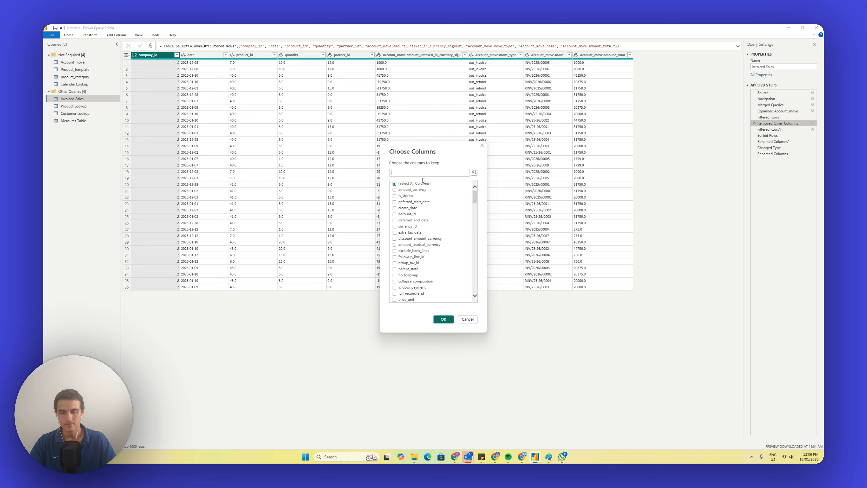
{"action": "type", "text": "price_"}
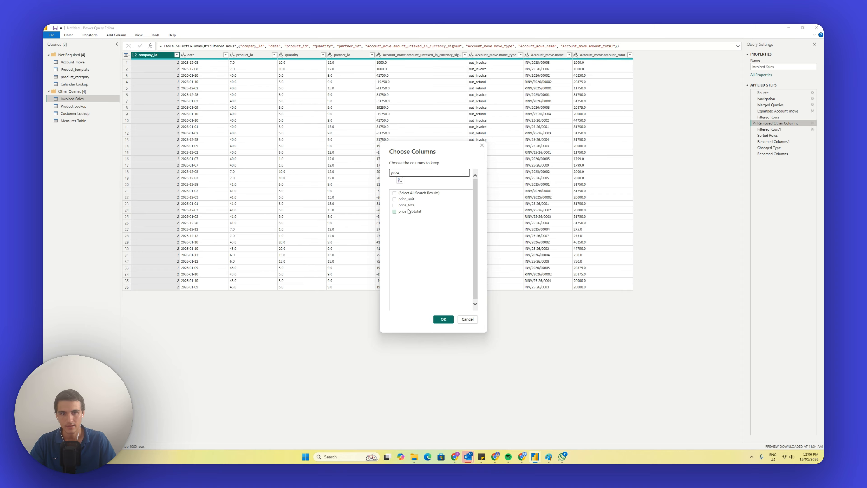
{"action": "left_click", "coordinate": [394, 211]}
{"action": "left_click", "coordinate": [434, 318]}
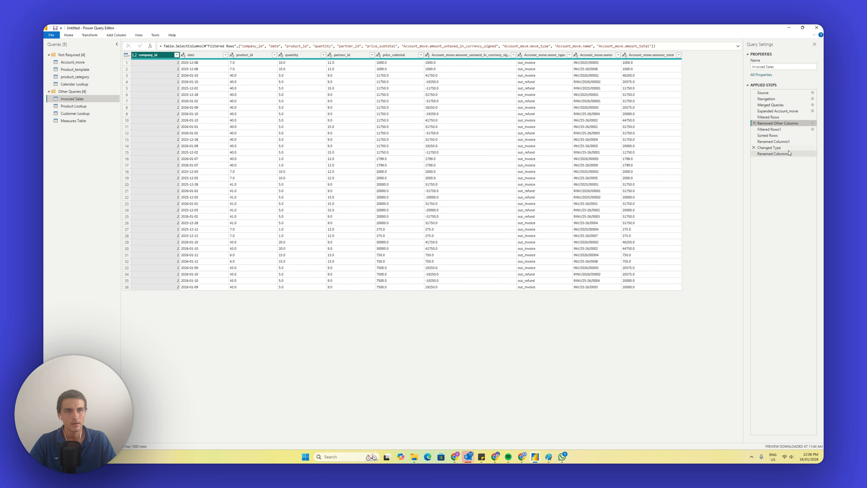
Detect the data type of the price_subtotal column within the Changed Type step of Invoiced Sales
{"action": "left_click", "coordinate": [769, 148]}
{"action": "left_click", "coordinate": [393, 55]}
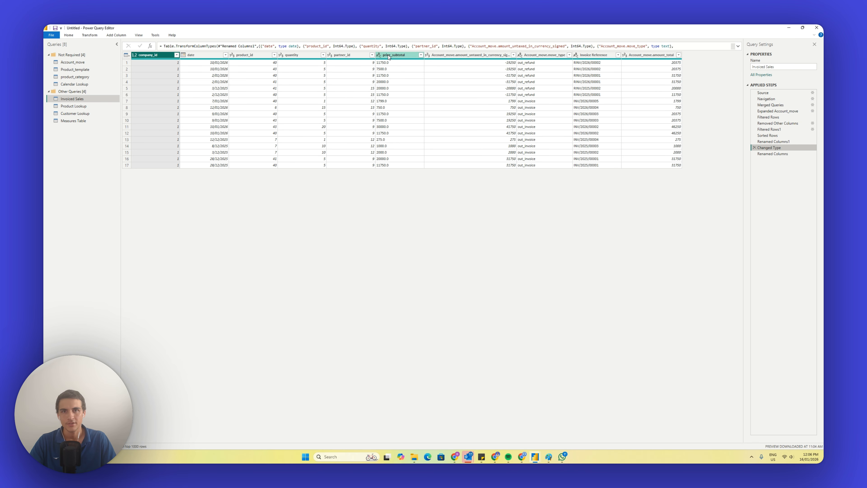
{"action": "left_click", "coordinate": [68, 34]}
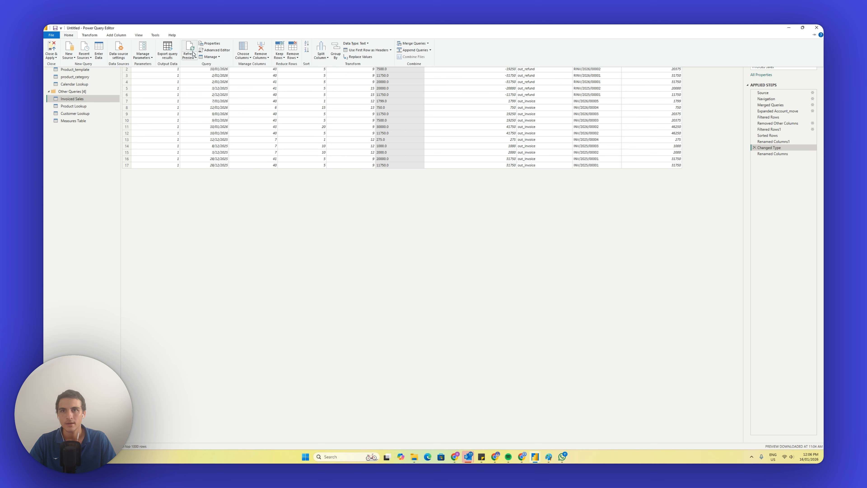
{"action": "left_click", "coordinate": [90, 36]}
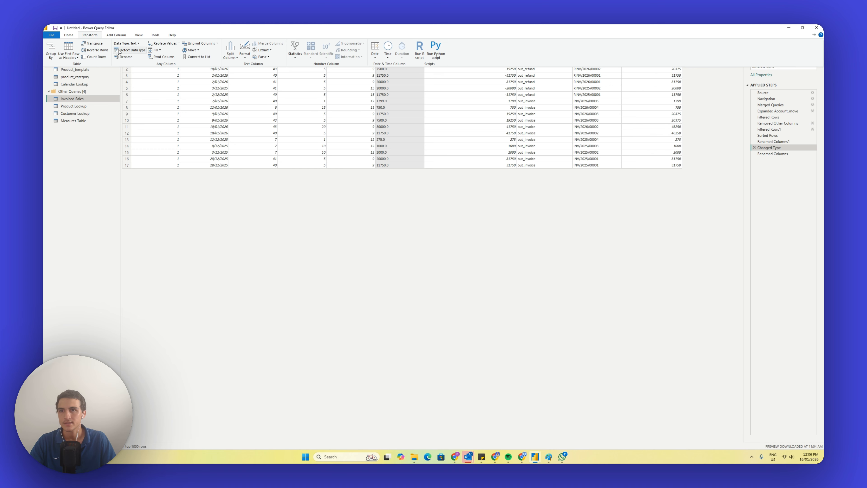
{"action": "left_click", "coordinate": [130, 51]}
{"action": "left_click", "coordinate": [490, 253]}
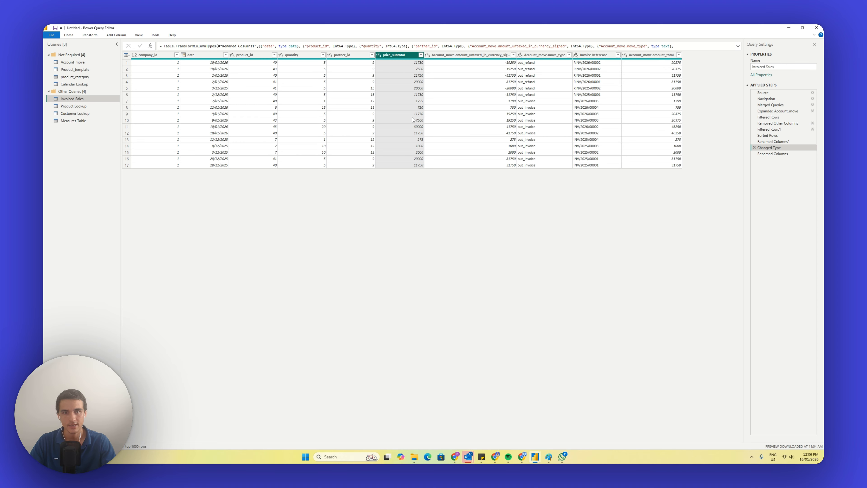
Go to the final Renamed Columns step, then close Power Query and apply the changes to the report
{"action": "left_click", "coordinate": [773, 154]}
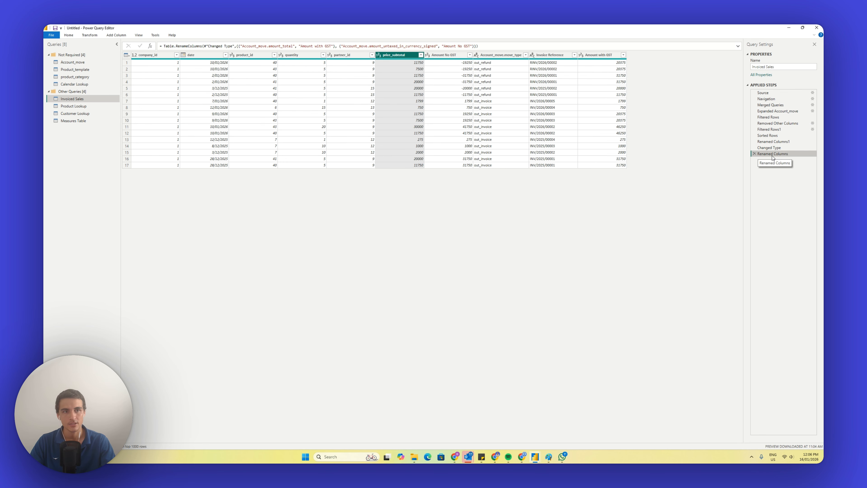
{"action": "left_click", "coordinate": [72, 36]}
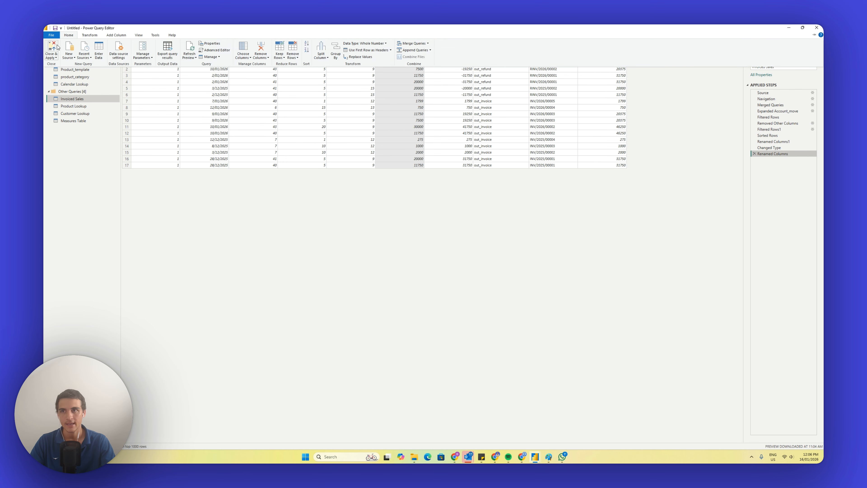
{"action": "left_click", "coordinate": [52, 51]}
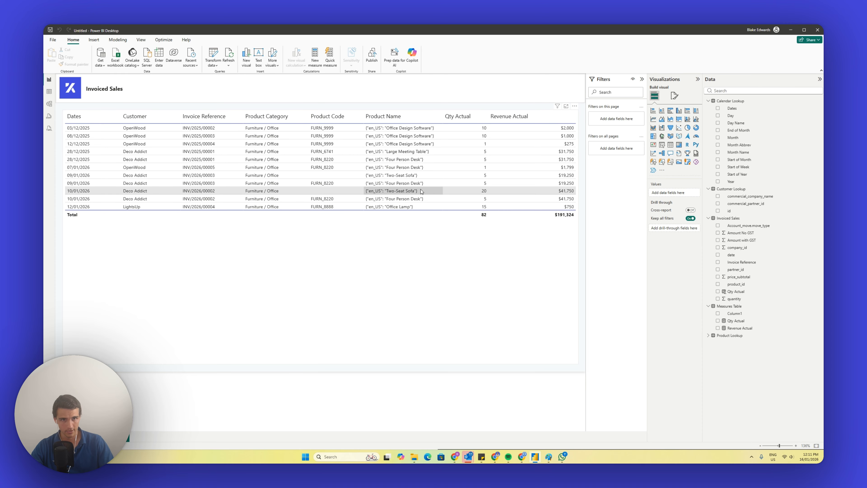
Copy the Qty Actual column's formula in the Invoiced Sales data table into a new calculated column
{"action": "left_click", "coordinate": [49, 91]}
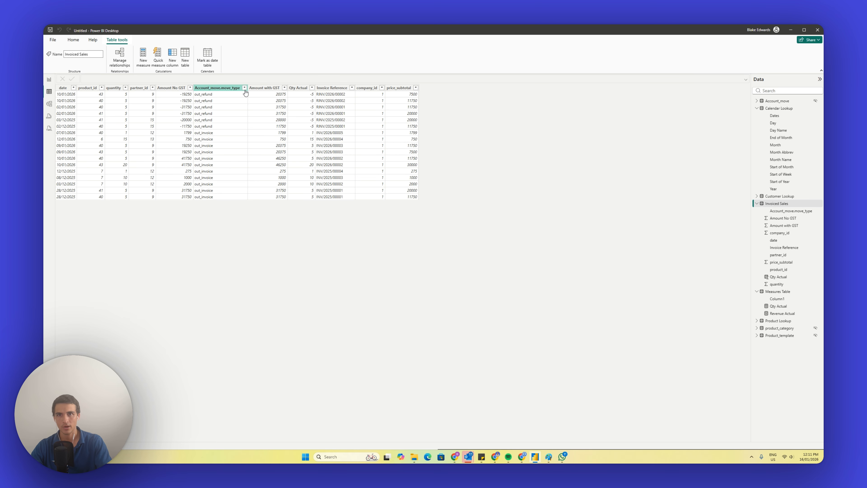
{"action": "left_click", "coordinate": [298, 88]}
{"action": "triple_click", "coordinate": [245, 78]}
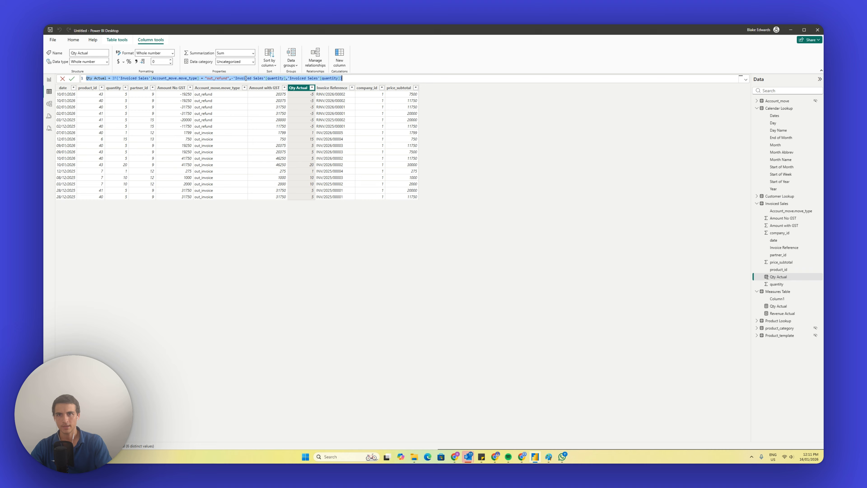
{"action": "left_click", "coordinate": [339, 65]}
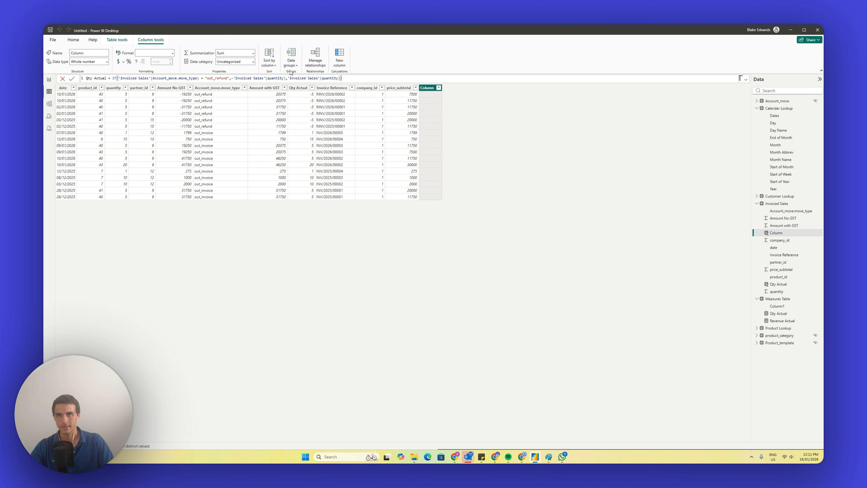
Replace quantity with price_subtotal in both results of the new column's IF formula and name the column Revenue Actual
{"action": "left_click_drag", "start_coordinate": [286, 78], "coordinate": [234, 78]}
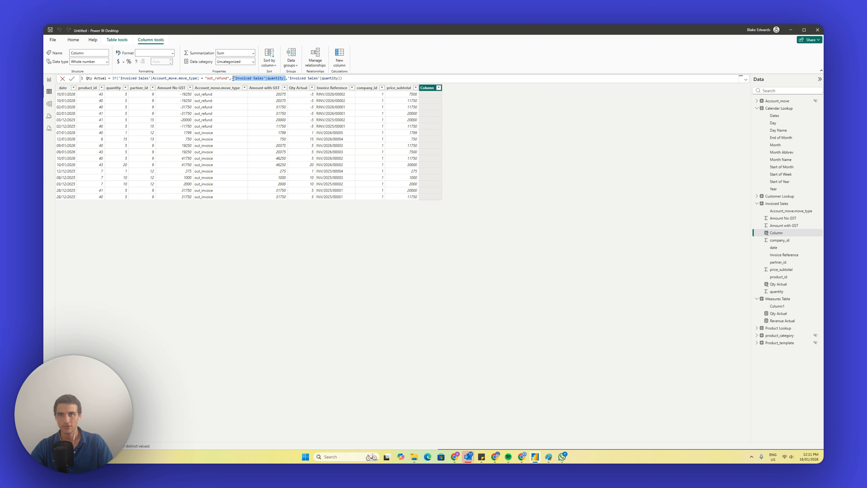
{"action": "key", "text": "ctrl+d"}
{"action": "key", "text": "BackSpace"}
{"action": "type", "text": "'"}
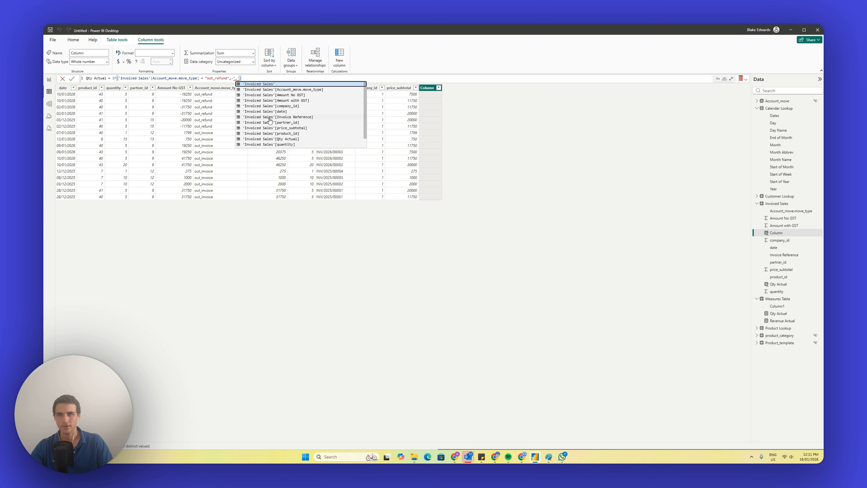
{"action": "scroll", "coordinate": [271, 120], "scroll_direction": "down", "scroll_amount": 1}
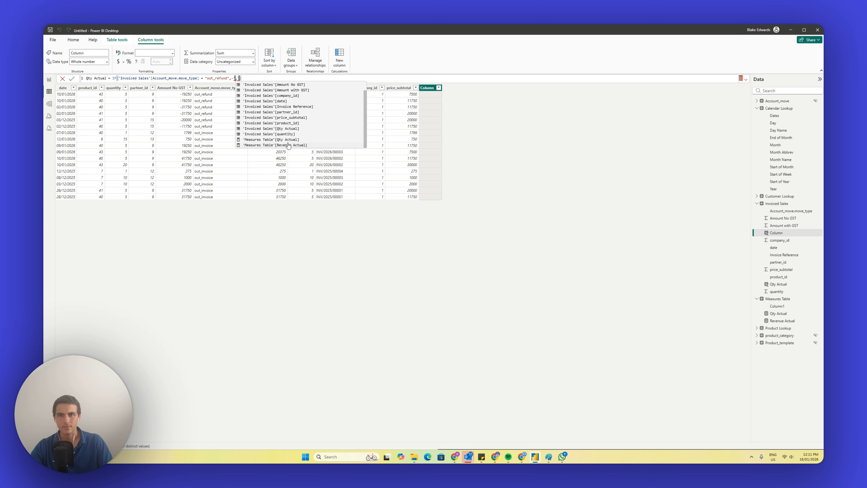
{"action": "left_click", "coordinate": [298, 118]}
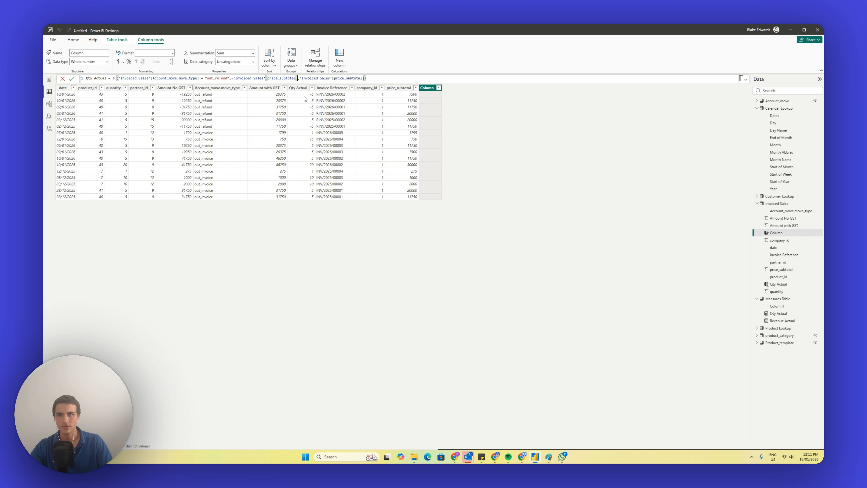
{"action": "key", "text": "Return"}
{"action": "left_click", "coordinate": [516, 254]}
{"action": "double_click", "coordinate": [90, 79]}
{"action": "type", "text": "Revenue"}
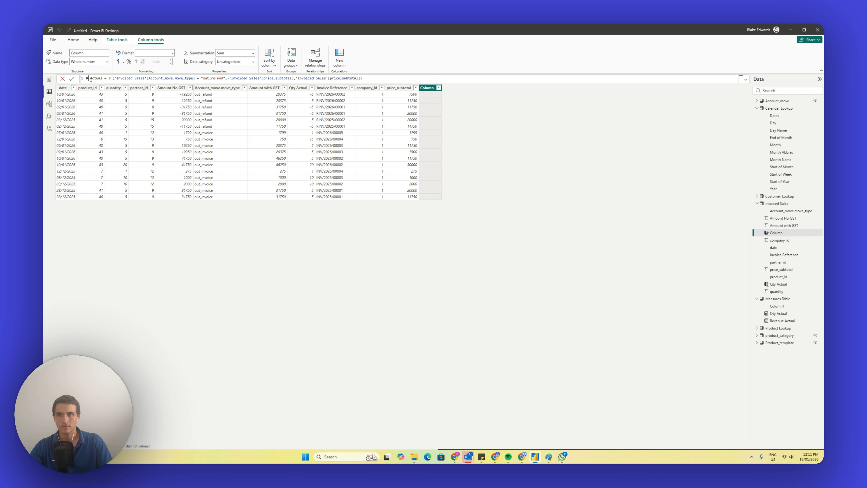
{"action": "key", "text": "Return"}
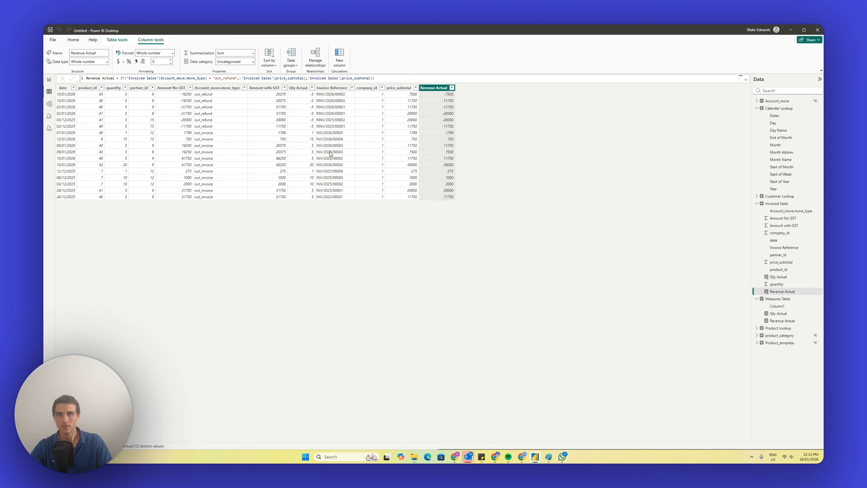
Return to the report and change the Revenue Actual measure to SUM('Invoiced Sales'[Revenue Actual])
{"action": "left_click", "coordinate": [45, 80]}
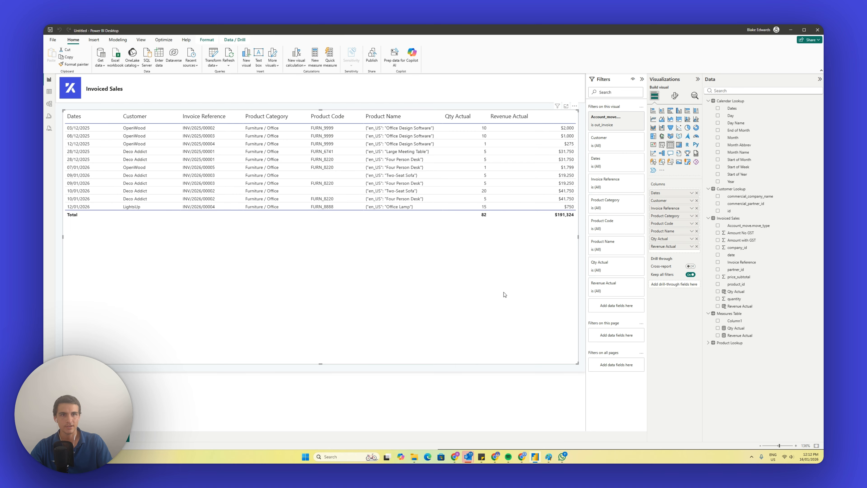
{"action": "left_click", "coordinate": [738, 335]}
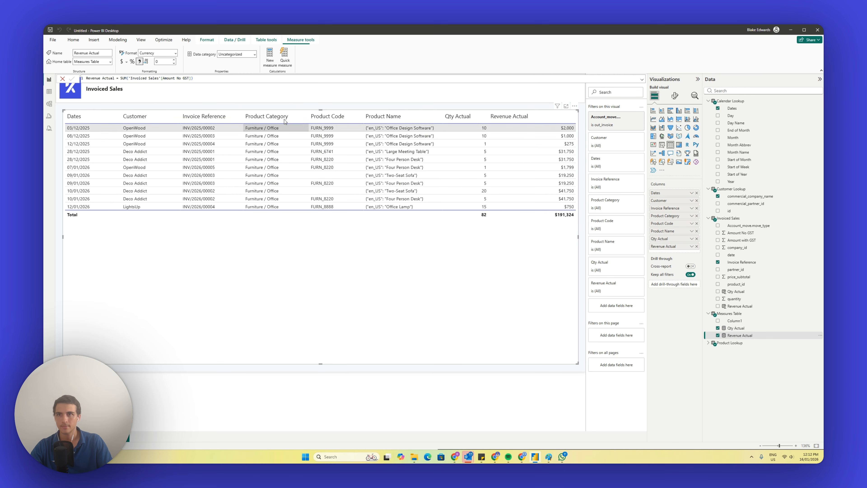
{"action": "left_click_drag", "start_coordinate": [201, 79], "coordinate": [134, 77]}
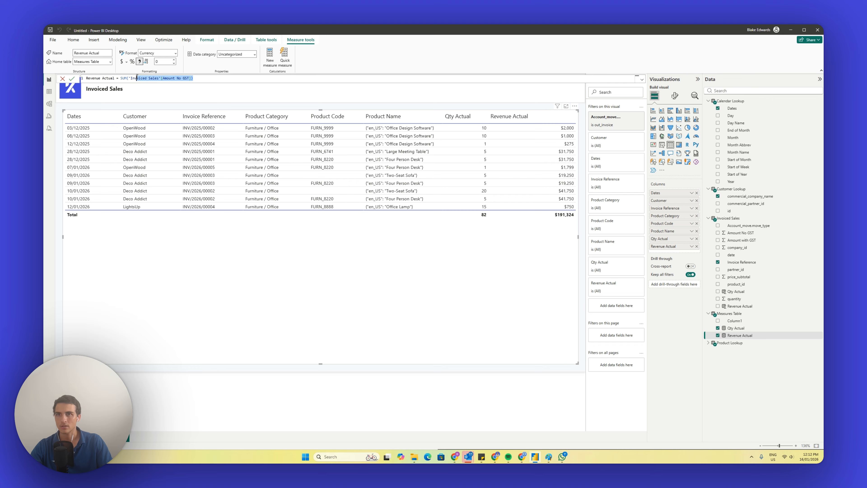
{"action": "key", "text": "BackSpace"}
{"action": "type", "text": "'Invoiced Sales'[Revenue Actual]"}
{"action": "key", "text": "Tab"}
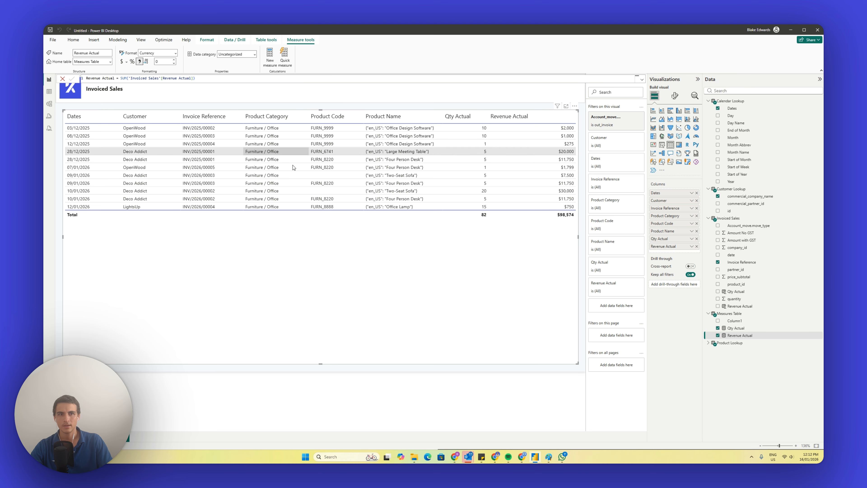
Clear the out_invoice filter on Account_move.move_type from the invoiced sales table visual
{"action": "left_click", "coordinate": [457, 403]}
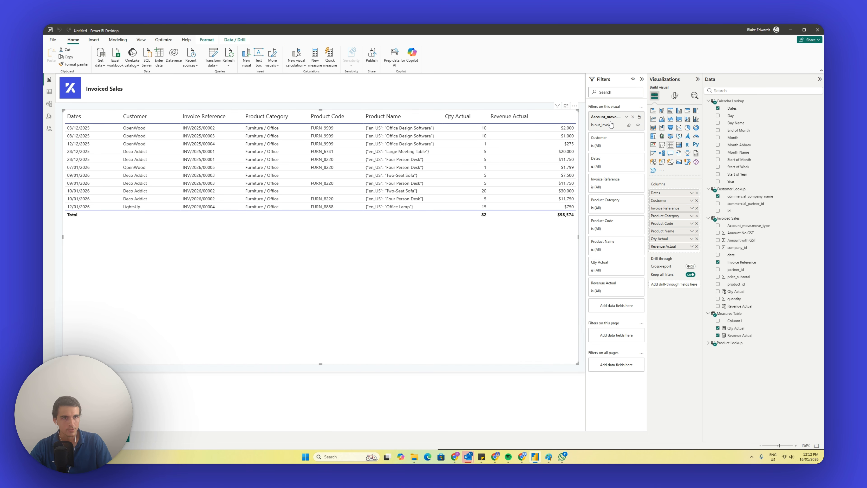
{"action": "left_click", "coordinate": [628, 126]}
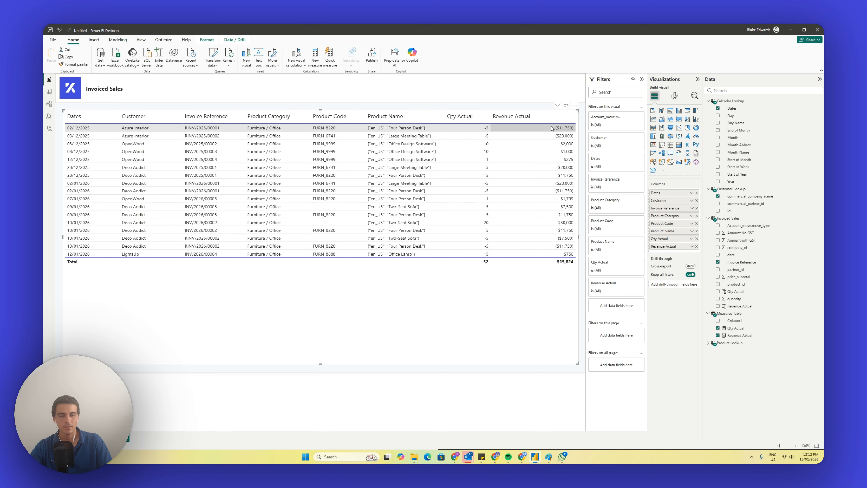
{"action": "left_click", "coordinate": [417, 394]}
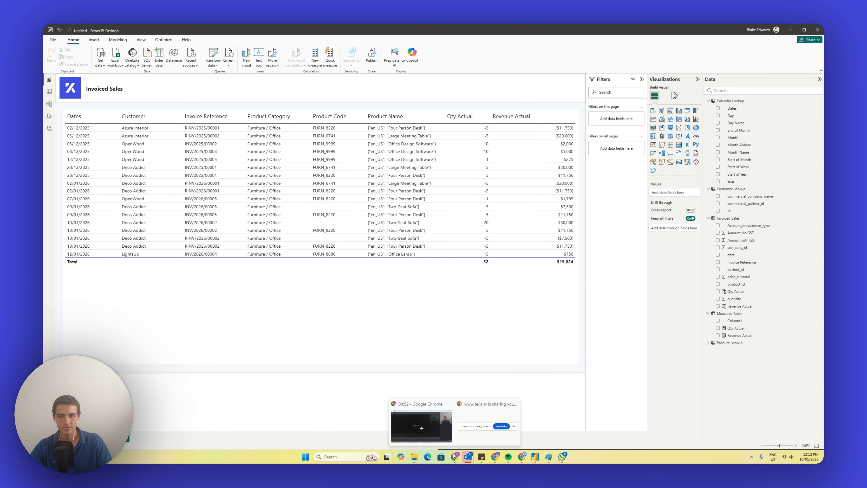
Switch to the Odoo Invoices list in the browser and examine the posted invoices' tax-excluded total
{"action": "left_click", "coordinate": [446, 442]}
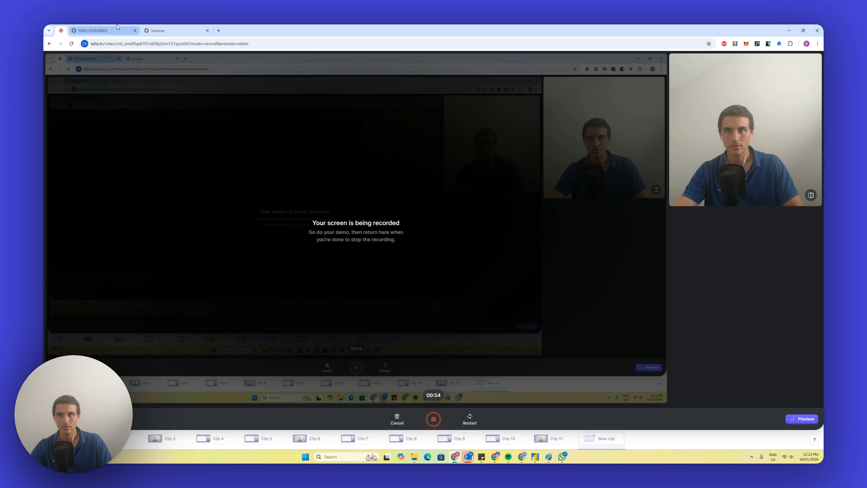
{"action": "left_click", "coordinate": [157, 30]}
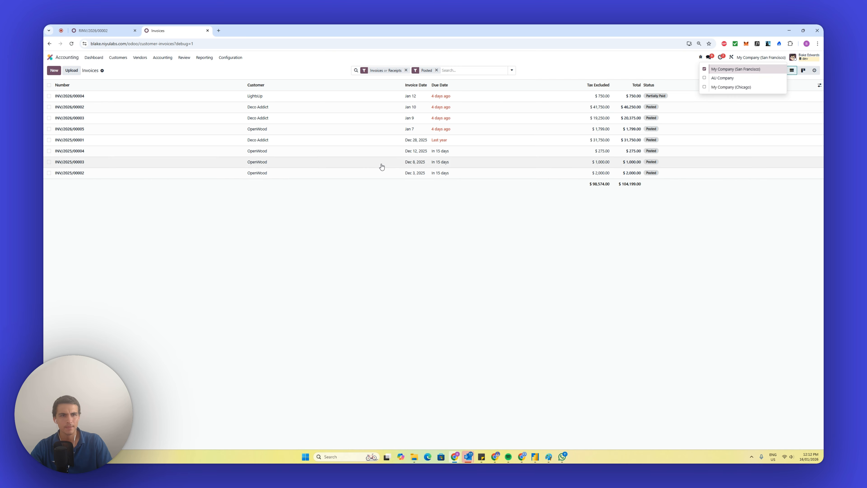
{"action": "left_click", "coordinate": [436, 59]}
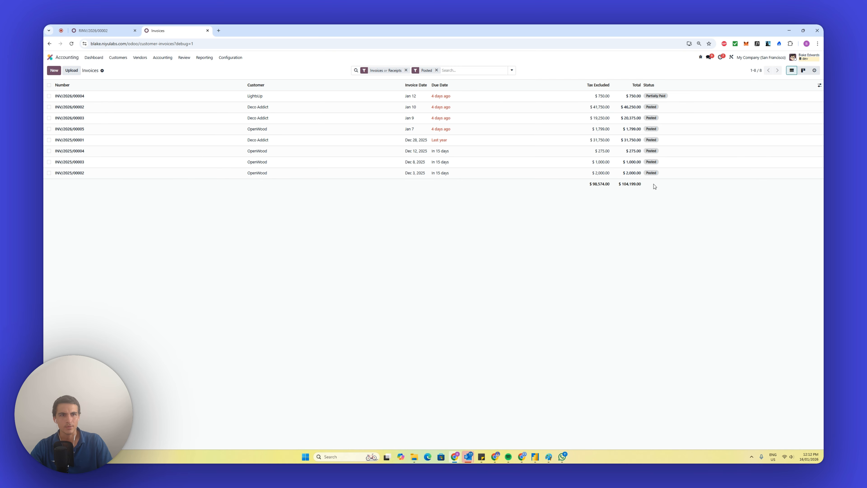
Change the invoice list's type filter to is in Customer Invoice and Customer Credit Note, then check the tax-excluded total
{"action": "left_click", "coordinate": [364, 70]}
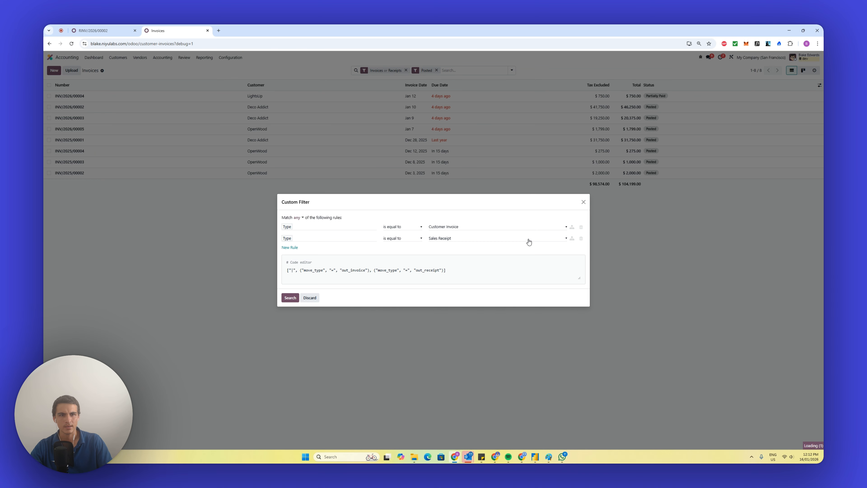
{"action": "left_click", "coordinate": [580, 238]}
{"action": "left_click", "coordinate": [415, 236]}
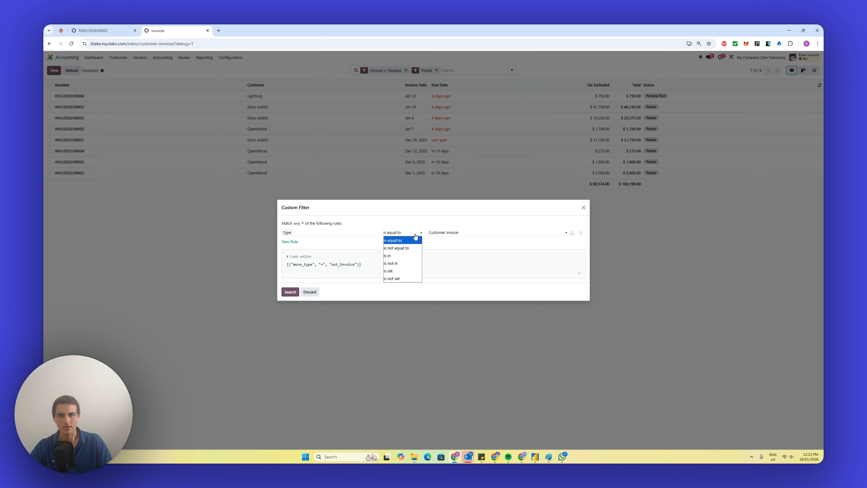
{"action": "left_click", "coordinate": [408, 255]}
{"action": "left_click", "coordinate": [451, 232]}
{"action": "left_click", "coordinate": [453, 246]}
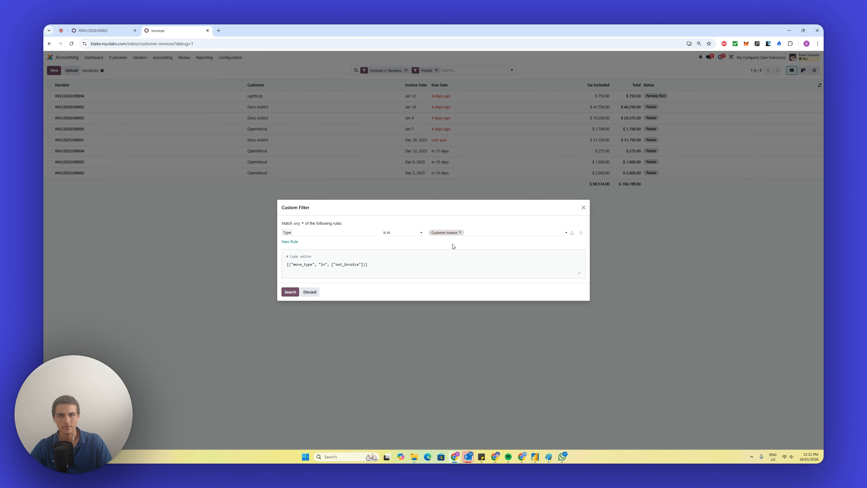
{"action": "left_click", "coordinate": [481, 233]}
{"action": "left_click", "coordinate": [483, 254]}
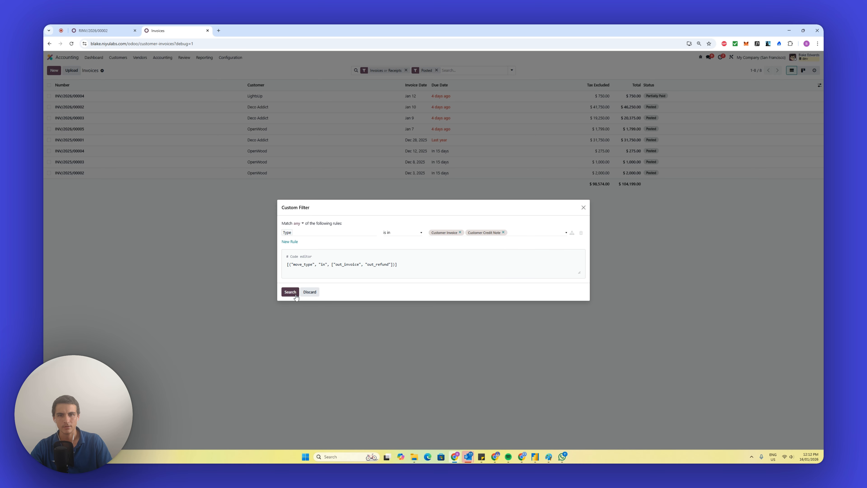
{"action": "left_click", "coordinate": [290, 292]}
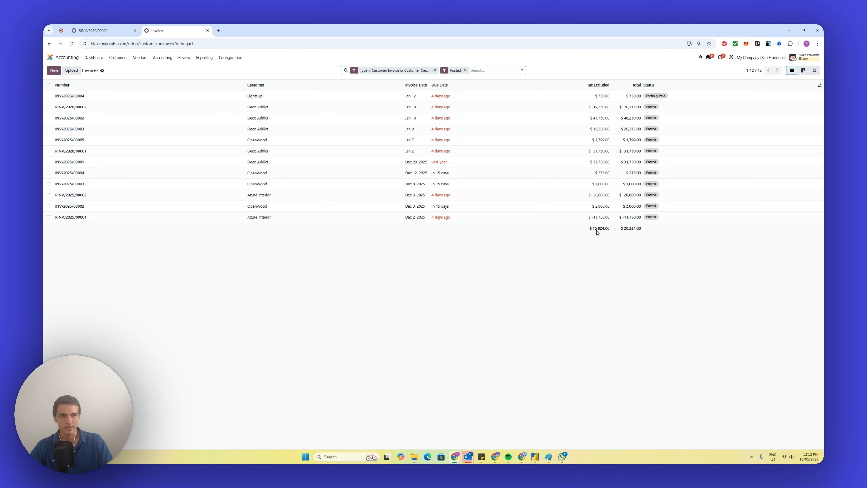
{"action": "double_click", "coordinate": [597, 228]}
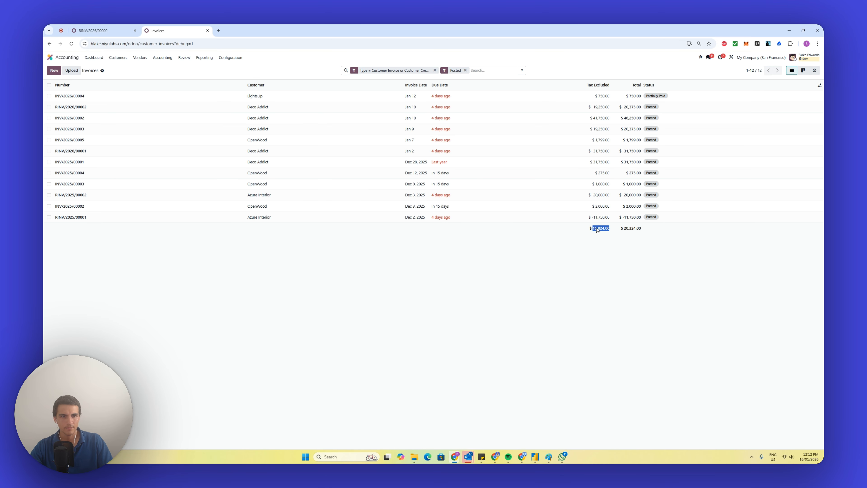
Switch back to Power BI Desktop and add a slicer to the page header using Dates from Calendar Lookup
{"action": "left_click", "coordinate": [536, 457]}
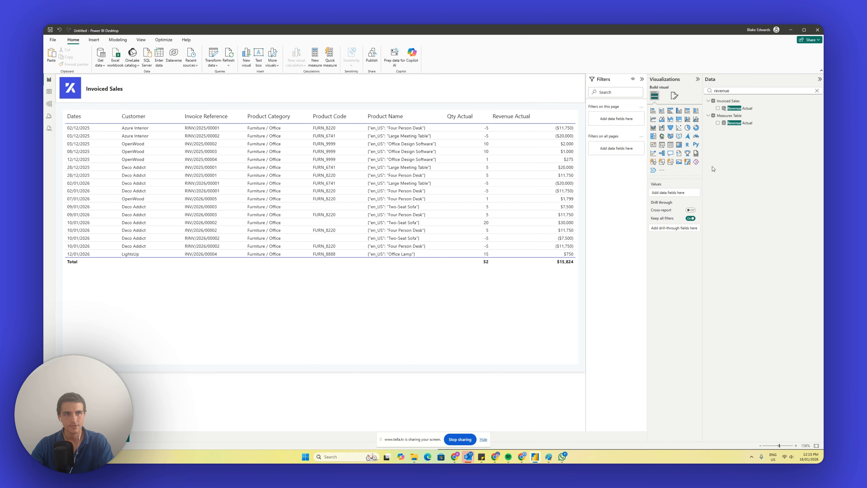
{"action": "left_click", "coordinate": [663, 146]}
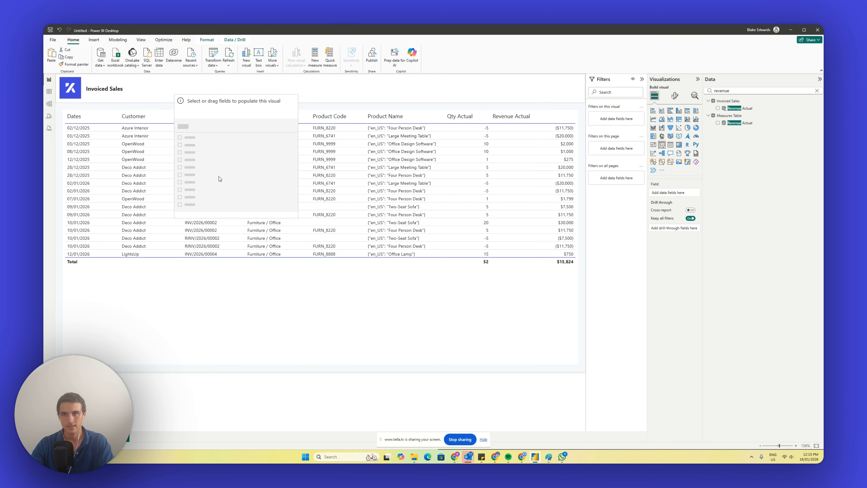
{"action": "left_click_drag", "start_coordinate": [317, 200], "coordinate": [258, 113]}
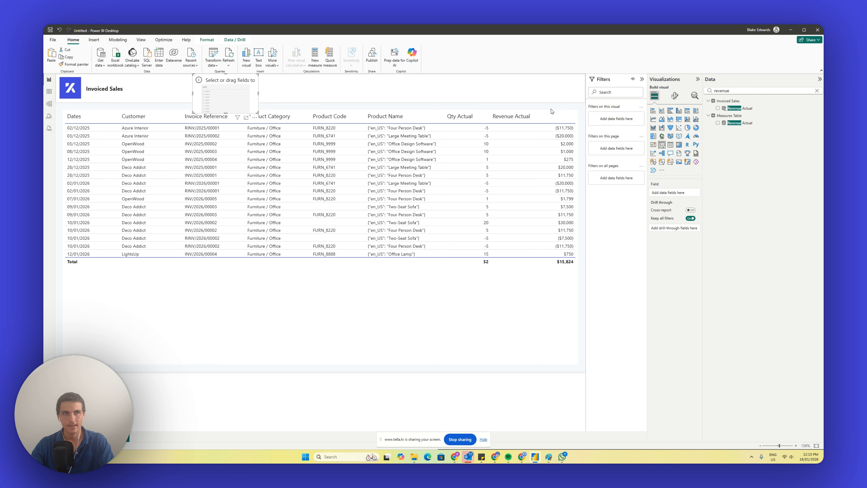
{"action": "left_click", "coordinate": [817, 90]}
{"action": "type", "text": "dates"}
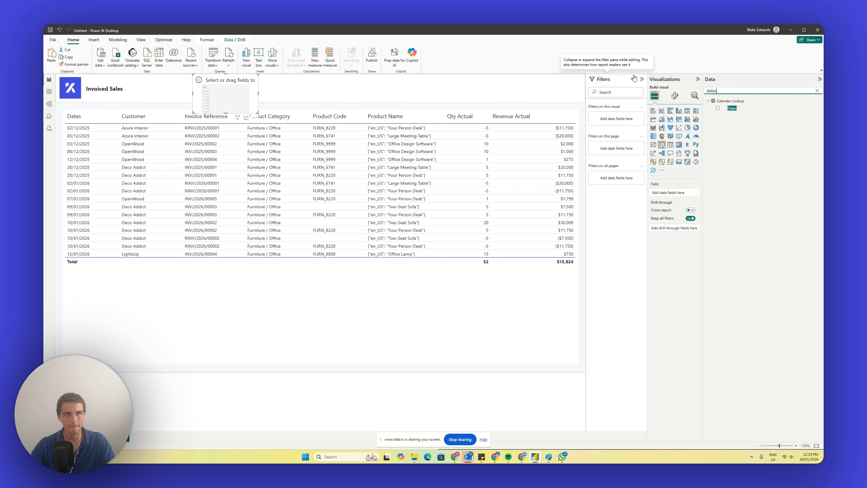
{"action": "left_click_drag", "start_coordinate": [732, 108], "coordinate": [673, 189]}
Enlarge the Dates slicer and turn off its slider and background
{"action": "left_click", "coordinate": [674, 96]}
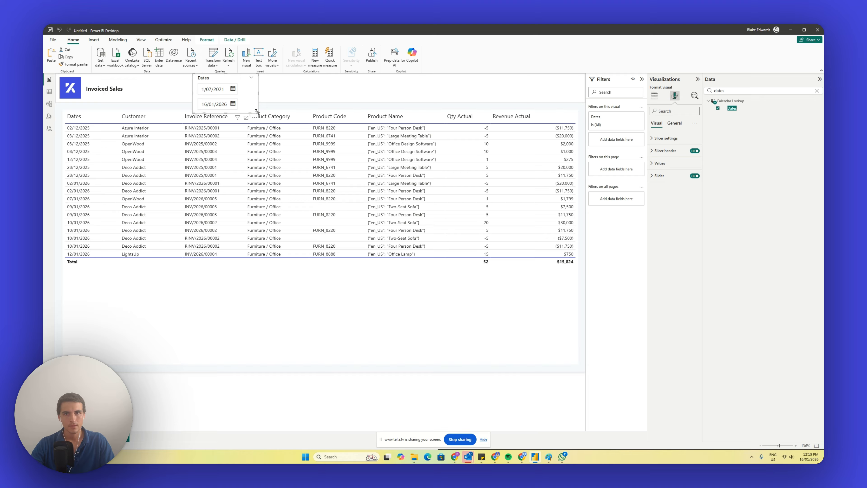
{"action": "left_click_drag", "start_coordinate": [257, 111], "coordinate": [323, 150]}
{"action": "left_click", "coordinate": [694, 176]}
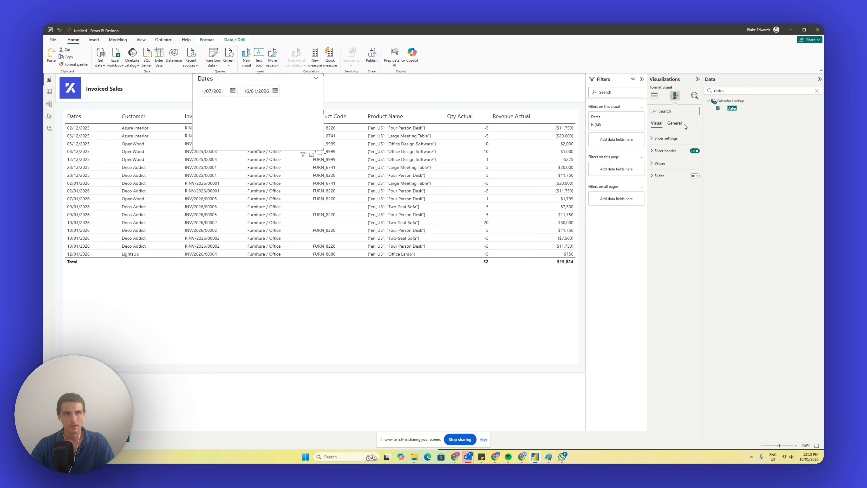
{"action": "left_click", "coordinate": [674, 123]}
{"action": "left_click", "coordinate": [660, 163]}
{"action": "left_click", "coordinate": [691, 178]}
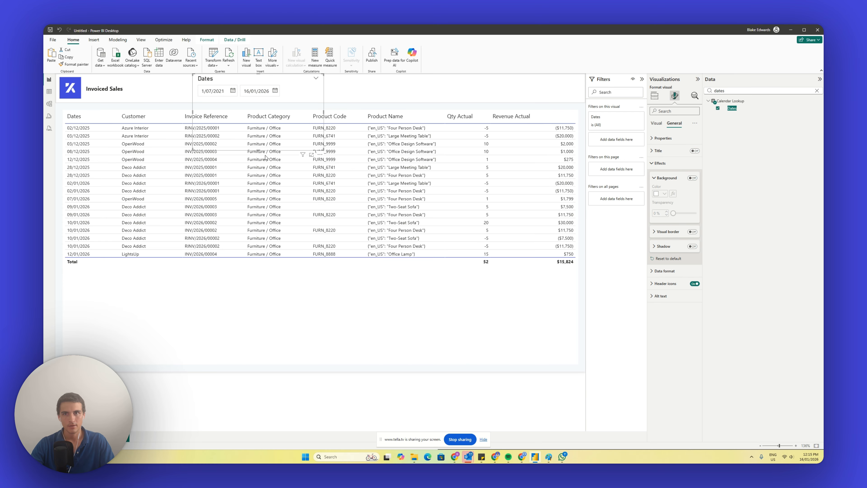
Shrink the Dates slicer to fit the page header and set its values font size to 8
{"action": "left_click_drag", "start_coordinate": [323, 149], "coordinate": [286, 100]}
{"action": "left_click", "coordinate": [656, 123]}
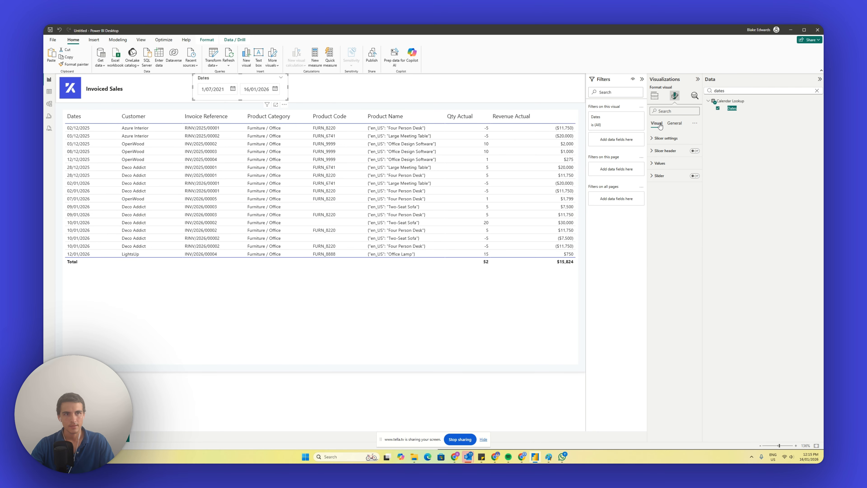
{"action": "left_click", "coordinate": [660, 163]}
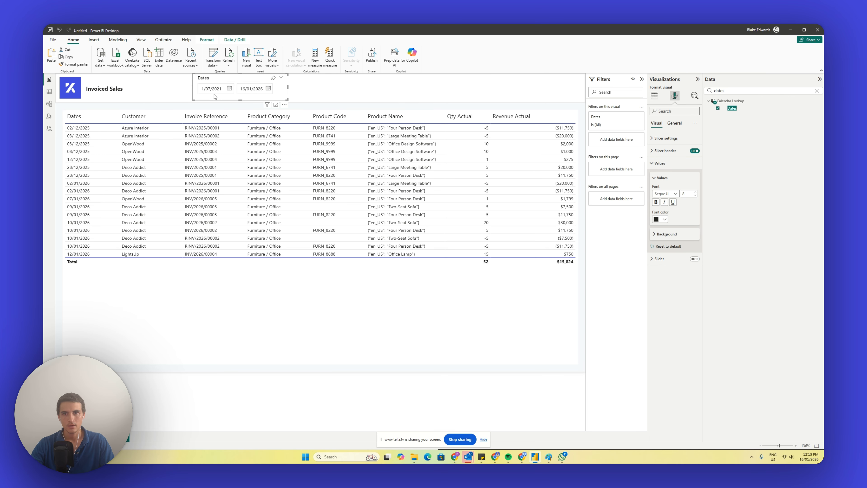
Duplicate the Dates slicer and place the copy beside the original in the page header
{"action": "left_click_drag", "start_coordinate": [216, 83], "coordinate": [311, 82]}
{"action": "key", "text": "ctrl+c"}
{"action": "key", "text": "ctrl+v"}
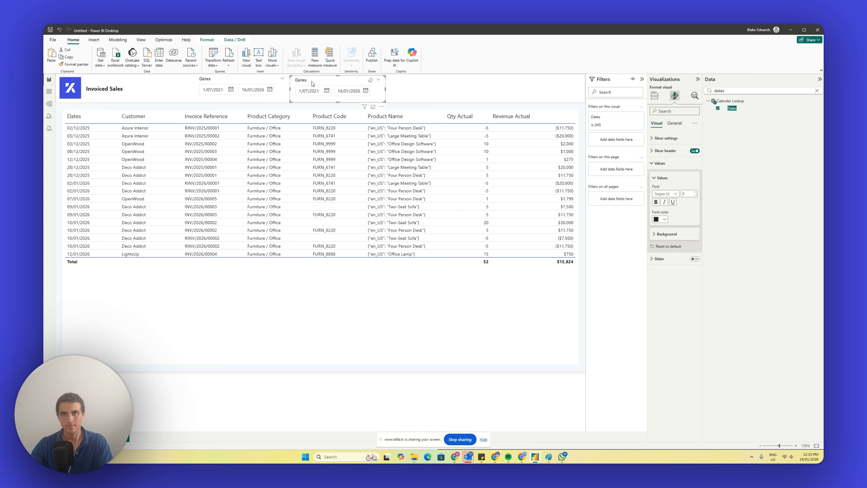
Replace Dates with Product Category from Product Lookup as the copied slicer's field
{"action": "double_click", "coordinate": [736, 93]}
{"action": "key", "text": "BackSpace"}
{"action": "type", "text": "categ"}
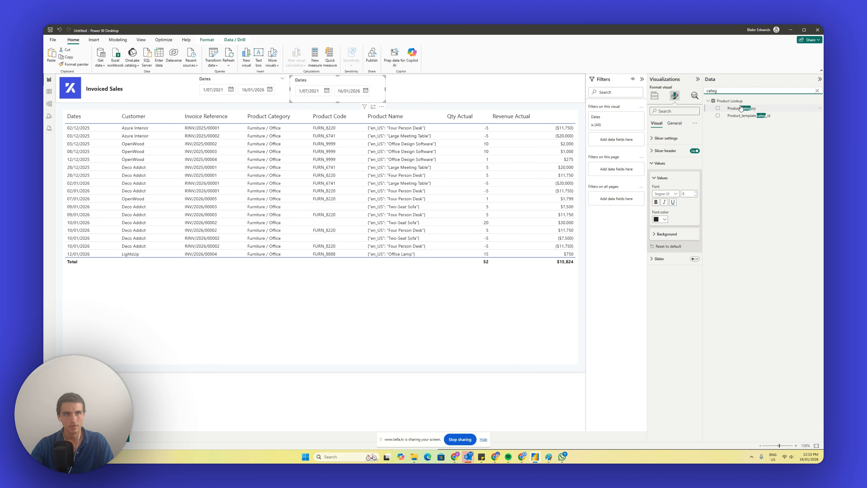
{"action": "left_click", "coordinate": [653, 95]}
{"action": "left_click", "coordinate": [717, 108]}
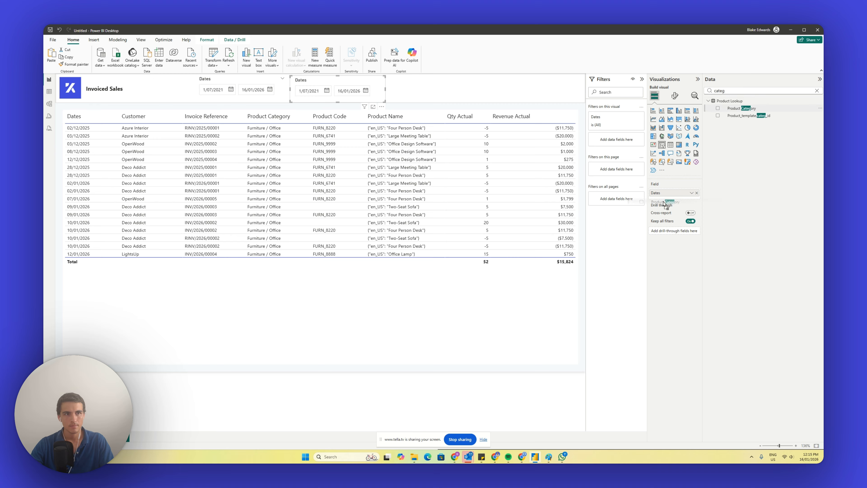
{"action": "left_click", "coordinate": [696, 193]}
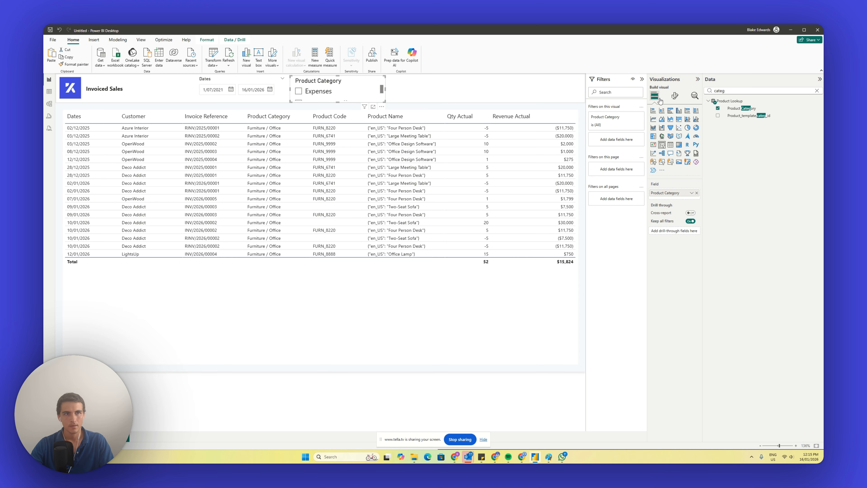
Change the Product Category slicer's style to Dropdown, set its values font size to 10, and check its list
{"action": "left_click", "coordinate": [674, 96]}
{"action": "left_click", "coordinate": [666, 138]}
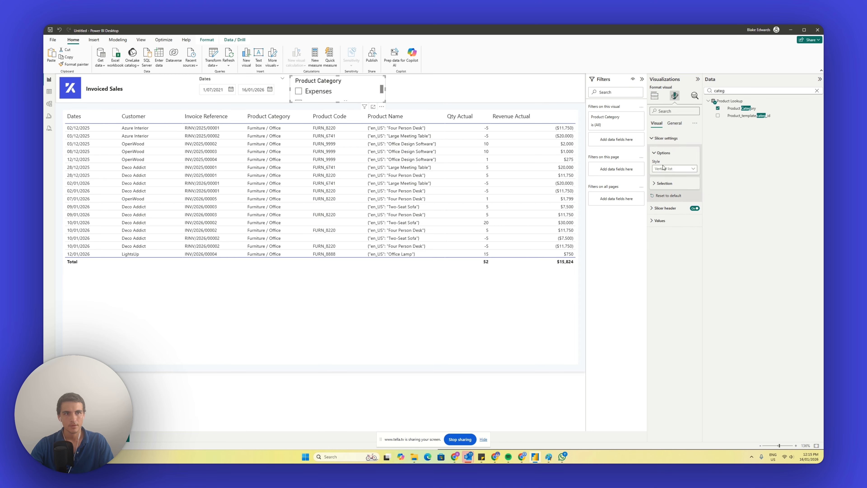
{"action": "left_click", "coordinate": [672, 168]}
{"action": "left_click", "coordinate": [665, 190]}
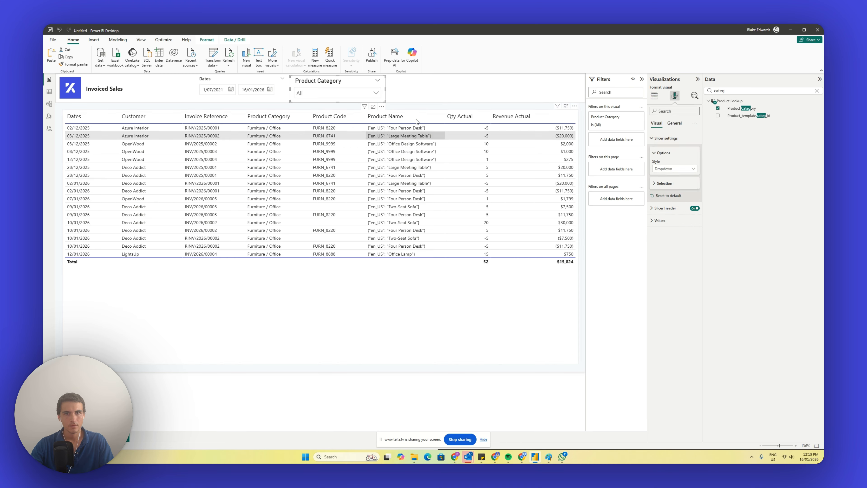
{"action": "left_click", "coordinate": [660, 220]}
{"action": "left_click", "coordinate": [695, 253]}
{"action": "left_click", "coordinate": [694, 253]}
{"action": "left_click", "coordinate": [695, 253]}
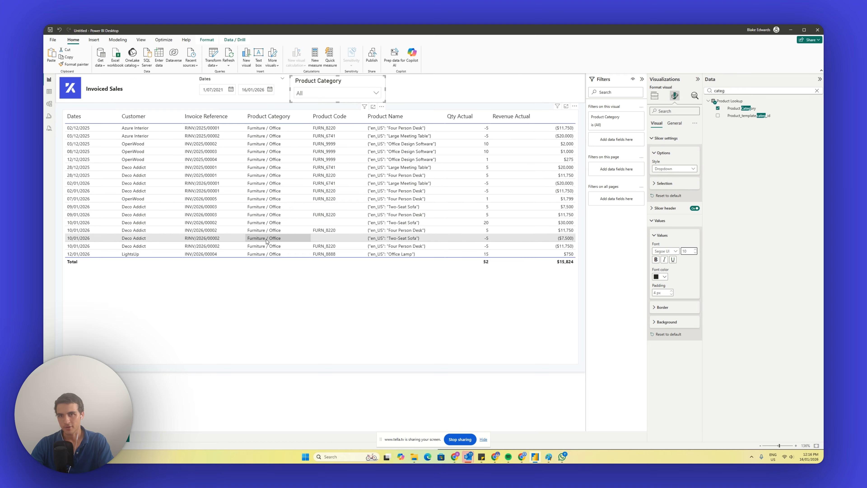
{"action": "left_click", "coordinate": [340, 92]}
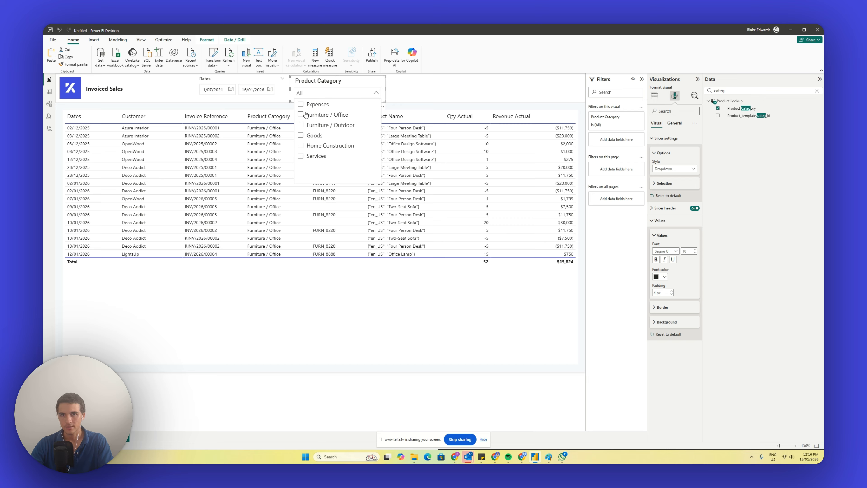
Narrow the Product Category slicer and place a duplicate of it beside it in the header
{"action": "left_click_drag", "start_coordinate": [384, 101], "coordinate": [372, 96]}
{"action": "key", "text": "ctrl+c"}
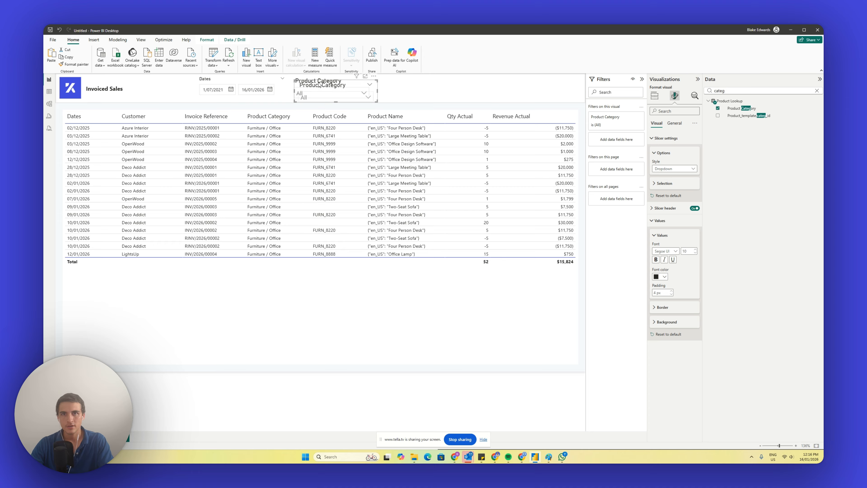
{"action": "key", "text": "ctrl+v"}
Replace the duplicate slicer's field with commercial_company_name from Customer Lookup and rename it Customer
{"action": "double_click", "coordinate": [731, 90]}
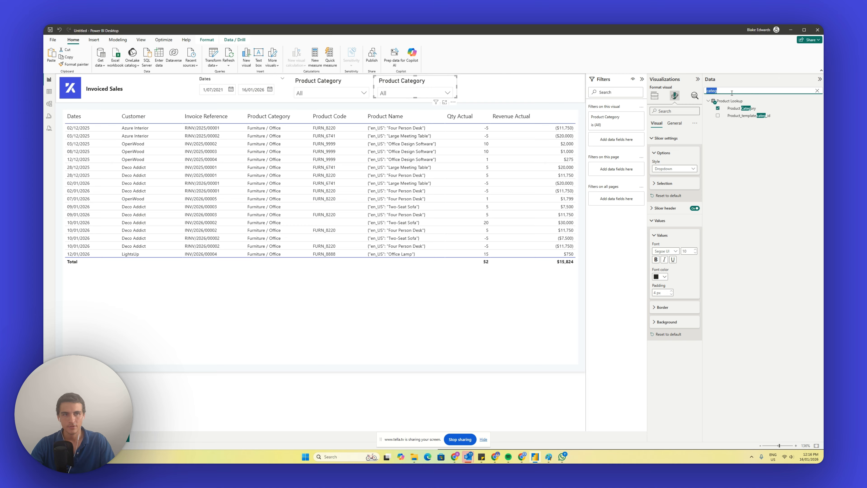
{"action": "type", "text": "cus"}
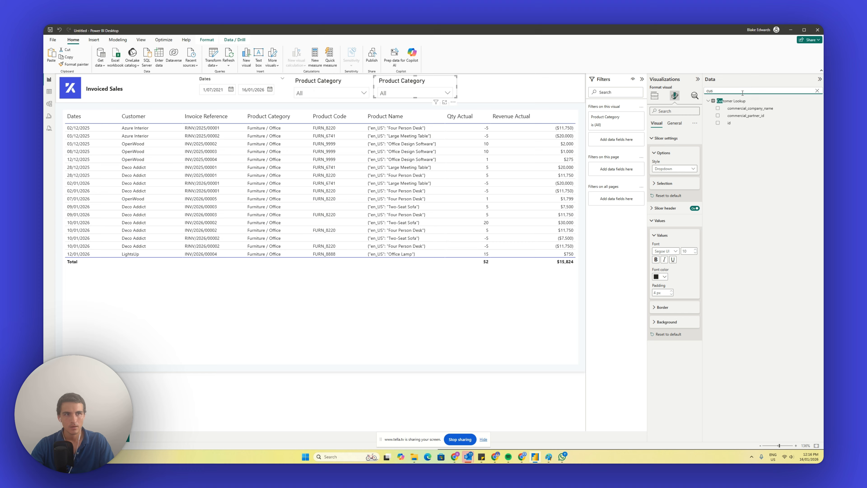
{"action": "left_click", "coordinate": [654, 96]}
{"action": "left_click_drag", "start_coordinate": [747, 109], "coordinate": [671, 193]}
{"action": "double_click", "coordinate": [671, 193]}
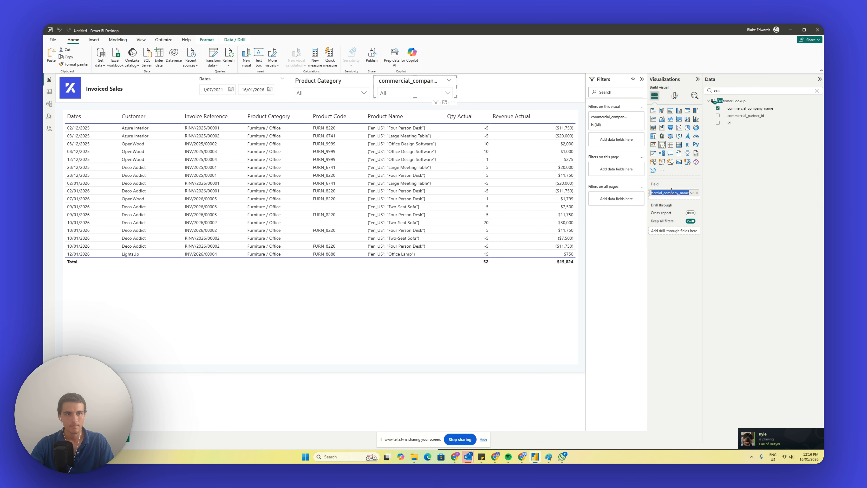
{"action": "type", "text": "Customer"}
{"action": "key", "text": "Return"}
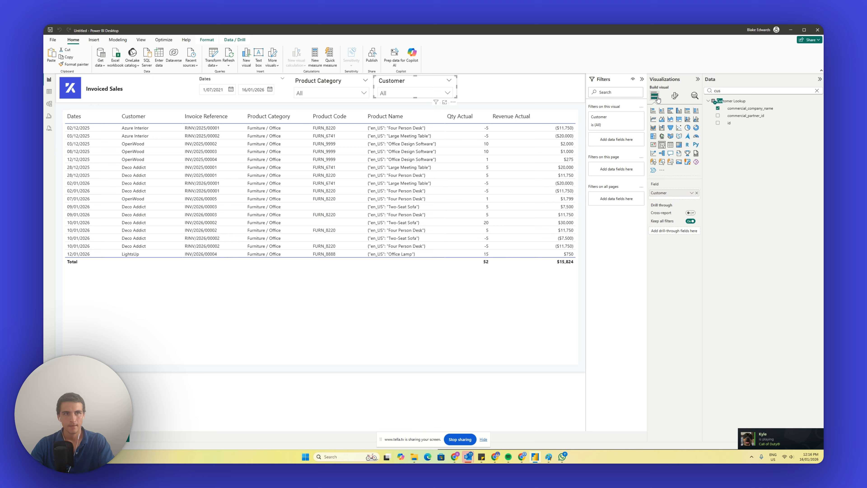
Reduce the header font size of the Customer slicer
{"action": "left_click", "coordinate": [674, 96]}
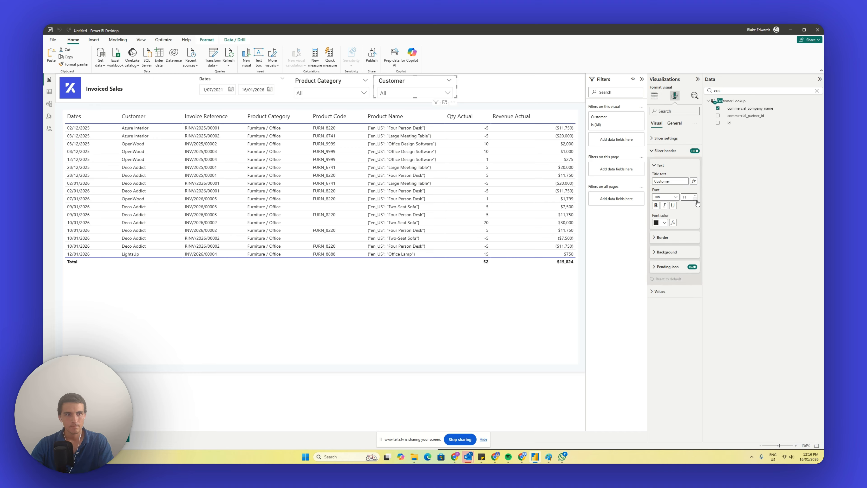
{"action": "left_click", "coordinate": [696, 199]}
{"action": "left_click", "coordinate": [695, 199]}
{"action": "left_click", "coordinate": [416, 92]}
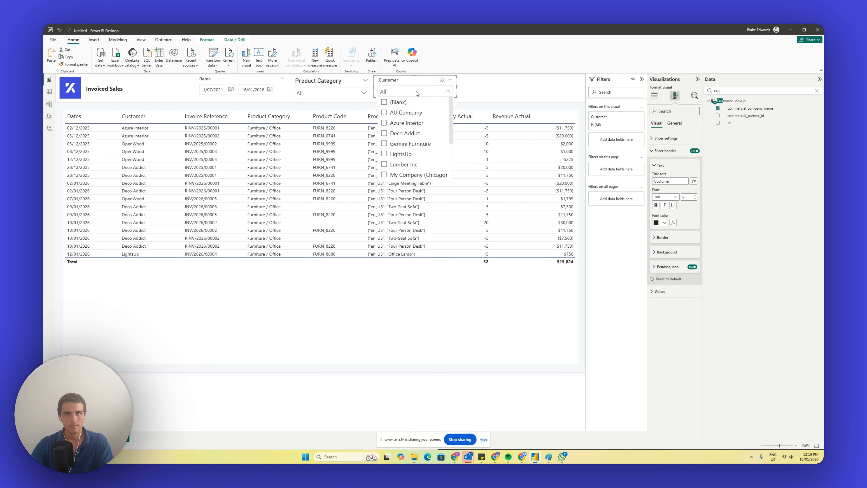
Copy the Product Category slicer's formatting onto the Customer slicer and check its list of customers
{"action": "left_click", "coordinate": [327, 81]}
{"action": "left_click", "coordinate": [85, 67]}
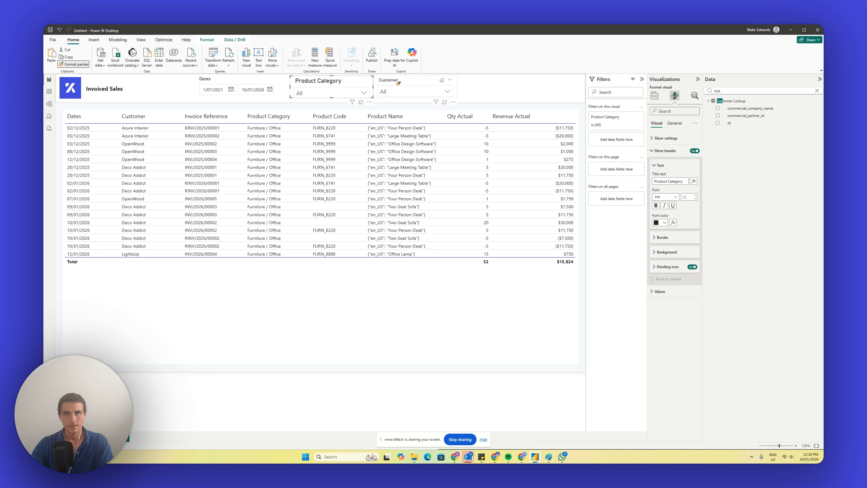
{"action": "left_click", "coordinate": [405, 81]}
{"action": "left_click", "coordinate": [414, 95]}
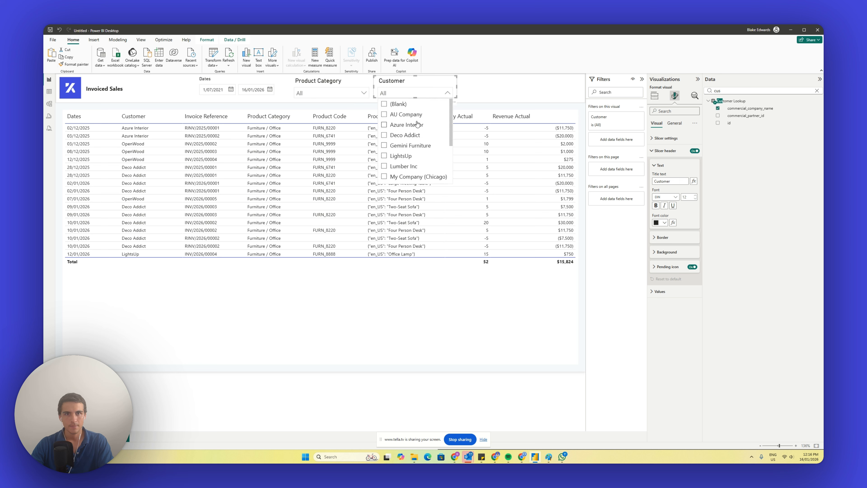
{"action": "scroll", "coordinate": [412, 154], "scroll_direction": "down", "scroll_amount": 3}
{"action": "scroll", "coordinate": [414, 159], "scroll_direction": "up", "scroll_amount": 4}
{"action": "left_click", "coordinate": [414, 89]}
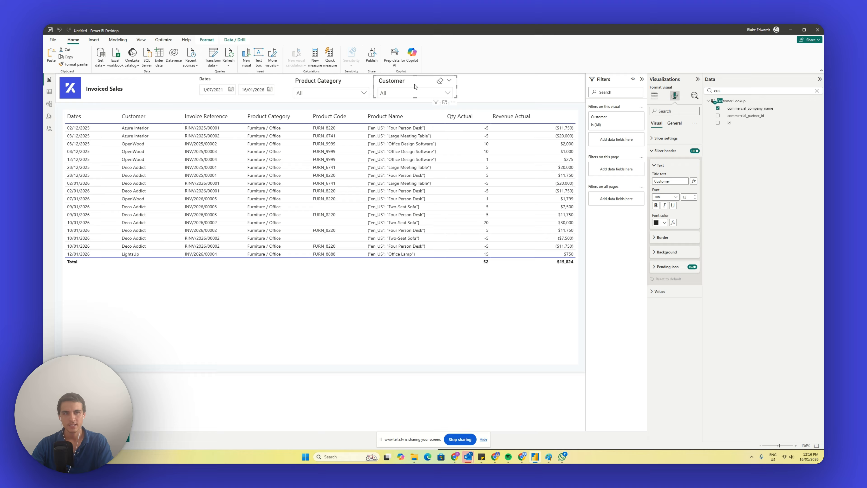
Filter the Customer slicer to items where the Revenue Actual measure is not blank, then check its customer list
{"action": "left_click", "coordinate": [626, 119]}
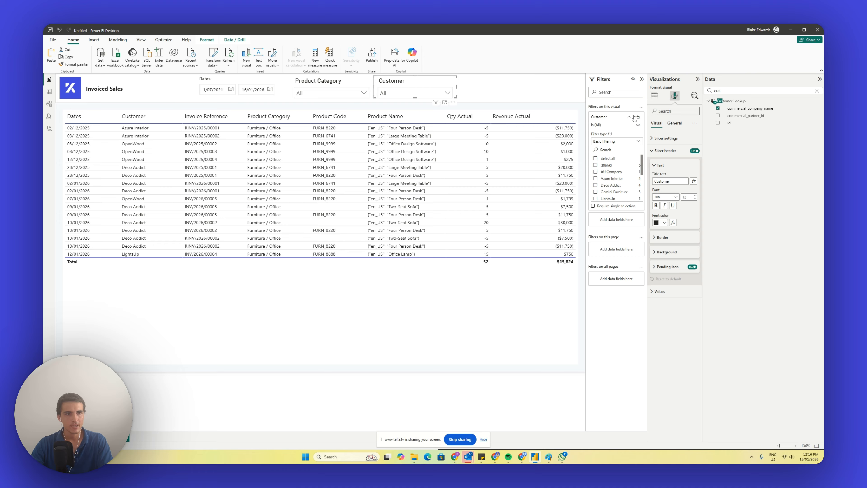
{"action": "double_click", "coordinate": [713, 90]}
{"action": "type", "text": "revenue"}
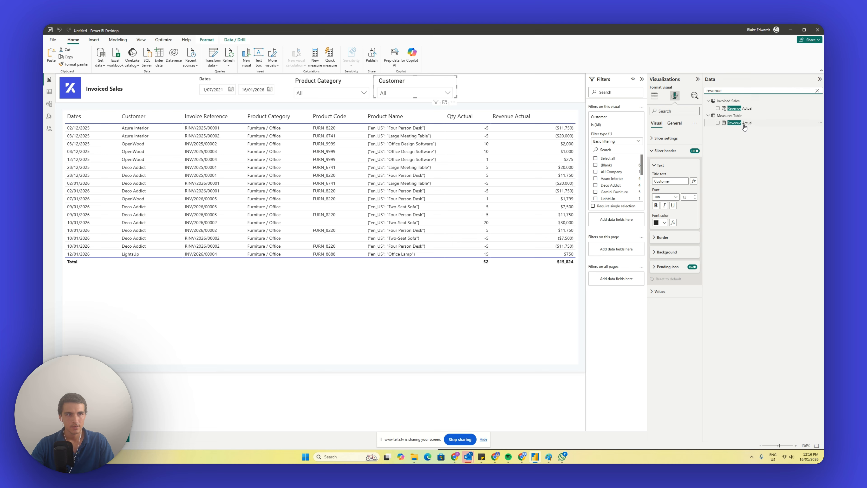
{"action": "left_click_drag", "start_coordinate": [745, 127], "coordinate": [615, 222]}
{"action": "left_click", "coordinate": [613, 242]}
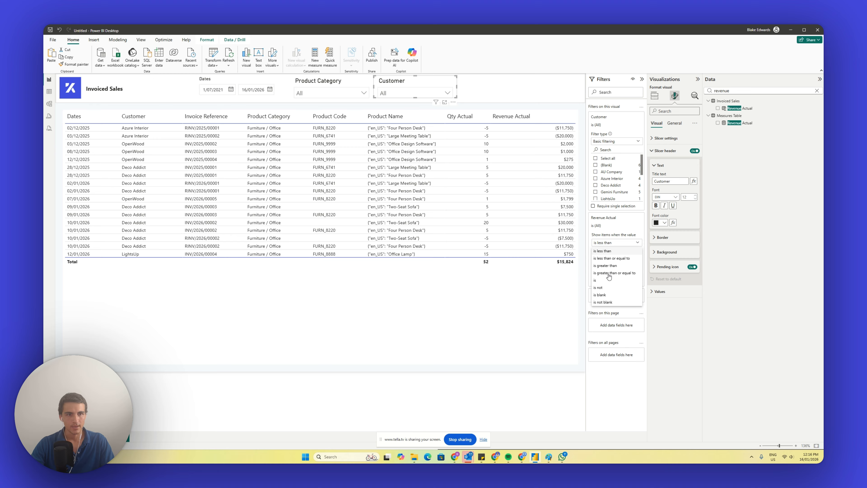
{"action": "left_click", "coordinate": [603, 302]}
{"action": "left_click", "coordinate": [392, 94]}
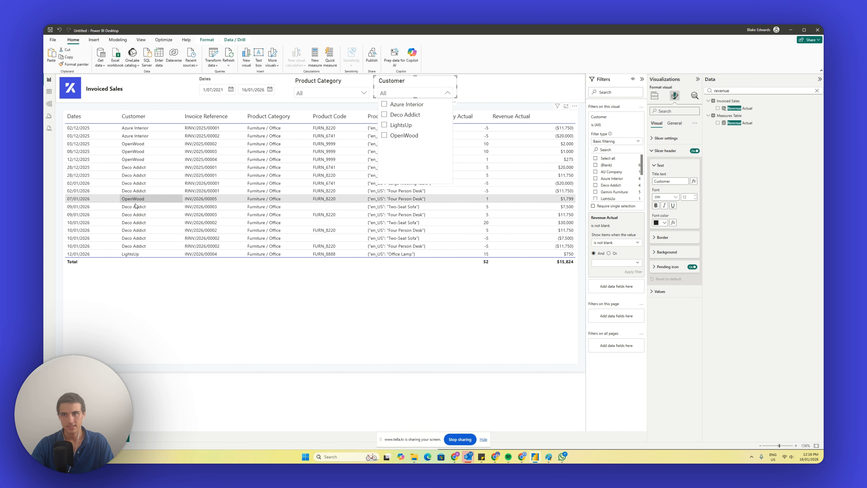
{"action": "left_click", "coordinate": [400, 84]}
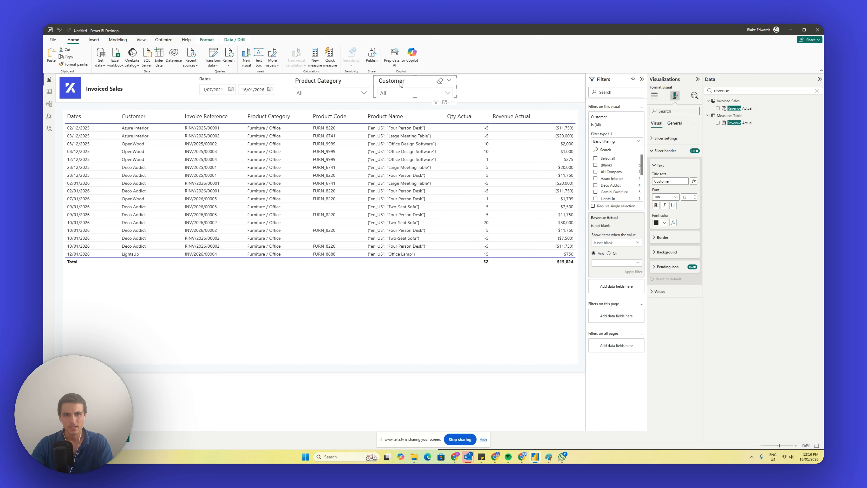
Deselect the Customer slicer and rename the invoiced sales report page as a detail page
{"action": "left_click", "coordinate": [319, 392]}
{"action": "left_click", "coordinate": [405, 87]}
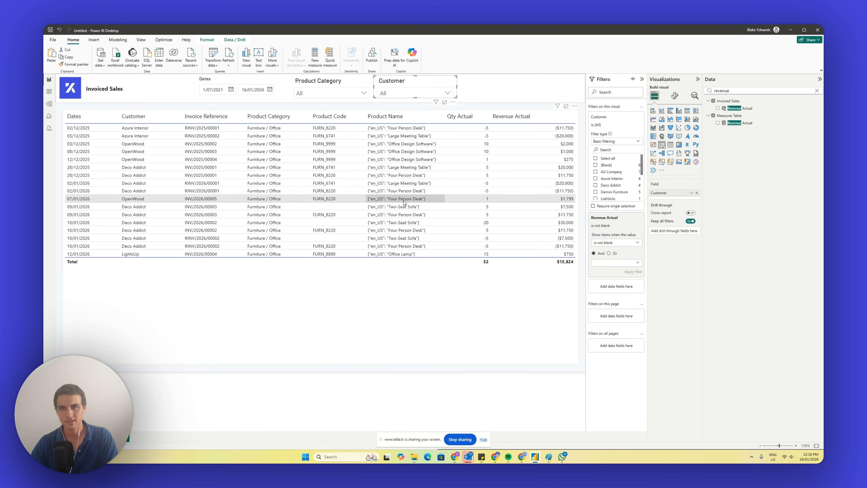
{"action": "left_click", "coordinate": [331, 404]}
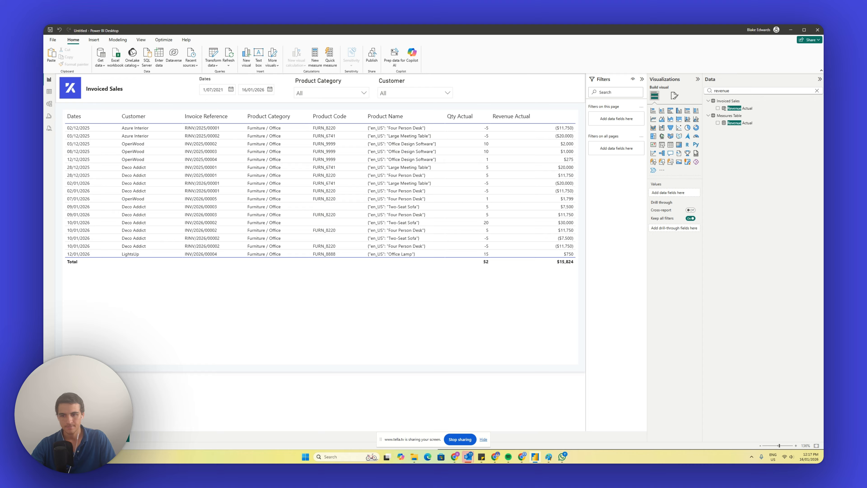
{"action": "key", "text": "Return"}
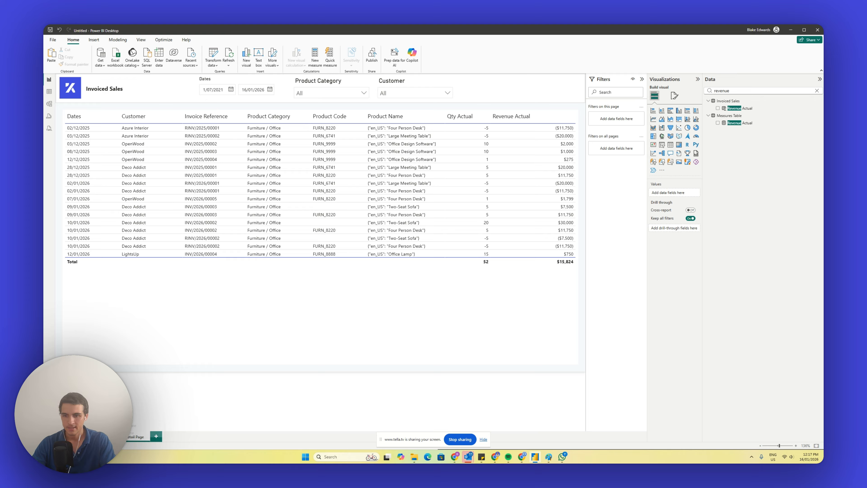
Duplicate the invoiced sales detail page and rename the copy as Top Products/Customers
{"action": "right_click", "coordinate": [137, 436]}
{"action": "left_click", "coordinate": [150, 426]}
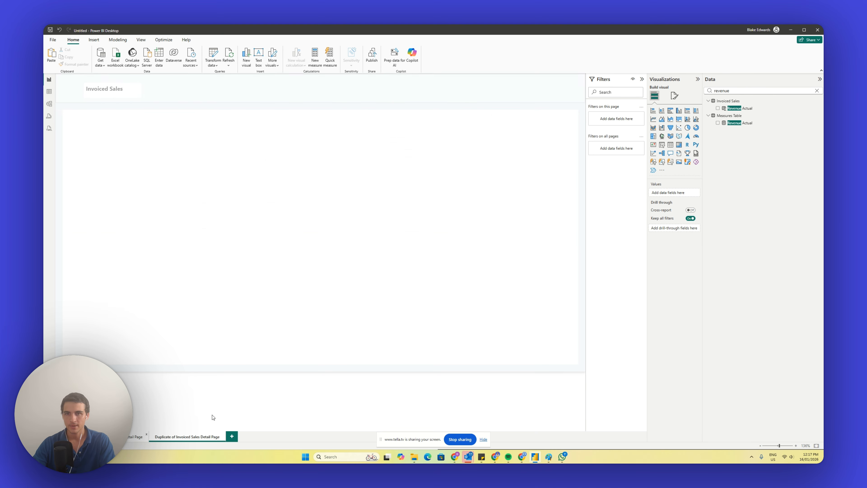
{"action": "double_click", "coordinate": [190, 436]}
{"action": "key", "text": "BackSpace"}
{"action": "key", "text": "BackSpace"}
{"action": "key", "text": "BackSpace"}
{"action": "key", "text": "BackSpace"}
{"action": "key", "text": "BackSpace"}
{"action": "key", "text": "BackSpace"}
{"action": "key", "text": "BackSpace"}
{"action": "key", "text": "BackSpace"}
{"action": "key", "text": "BackSpace"}
{"action": "key", "text": "BackSpace"}
{"action": "key", "text": "BackSpace"}
{"action": "key", "text": "BackSpace"}
{"action": "key", "text": "BackSpace"}
{"action": "key", "text": "BackSpace"}
{"action": "key", "text": "BackSpace"}
{"action": "key", "text": "BackSpace"}
{"action": "key", "text": "BackSpace"}
{"action": "key", "text": "BackSpace"}
{"action": "key", "text": "BackSpace"}
{"action": "key", "text": "BackSpace"}
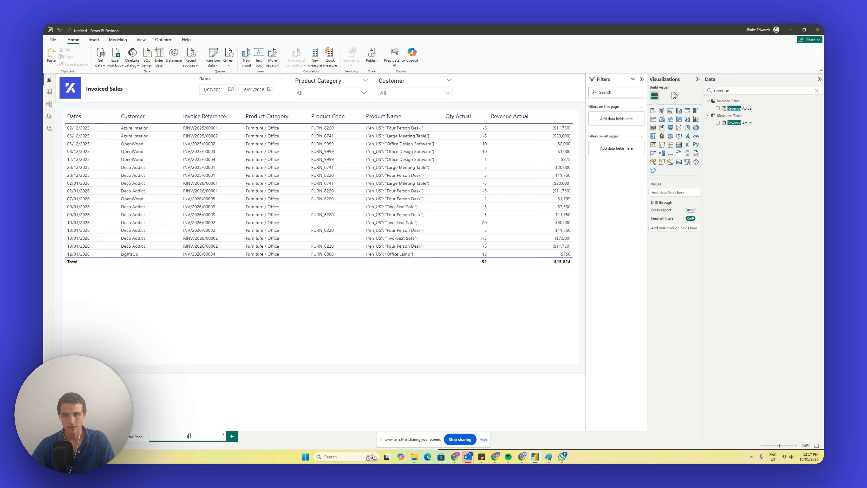
{"action": "type", "text": "Top Products/C"}
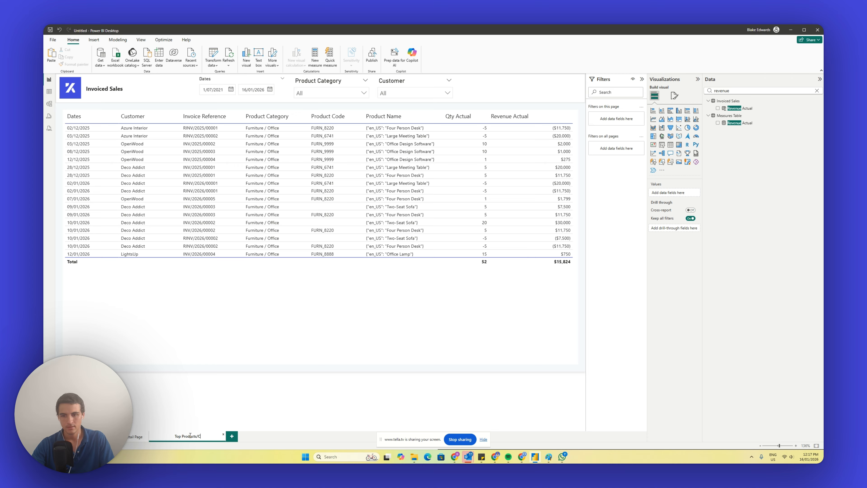
{"action": "type", "text": "ustomers"}
{"action": "key", "text": "Return"}
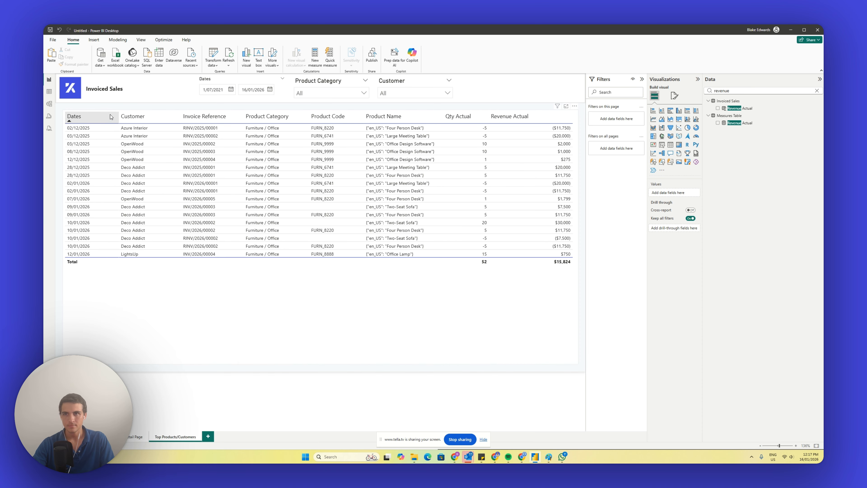
Change the duplicated page's heading to "Top Products & Customers" and widen its text box to fit one line
{"action": "double_click", "coordinate": [97, 88]}
{"action": "key", "text": "ctrl+a"}
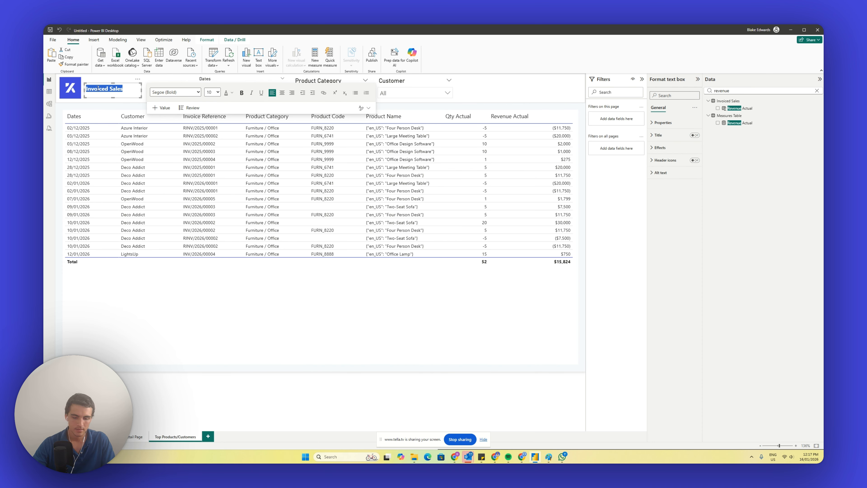
{"action": "type", "text": "Tp"}
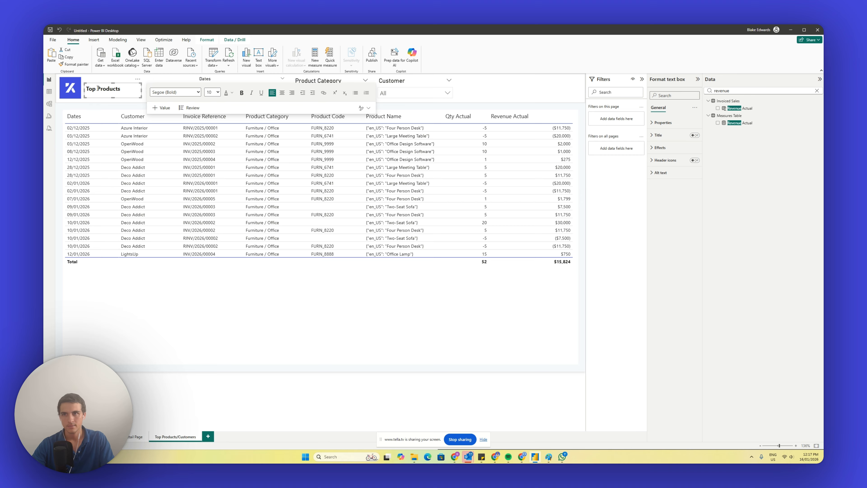
{"action": "type", "text": "p Products & Custome"}
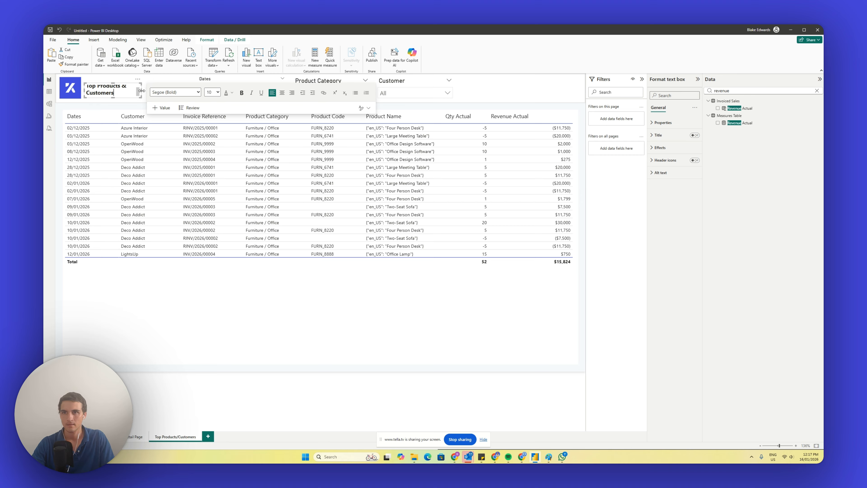
{"action": "type", "text": "rs"}
{"action": "left_click_drag", "start_coordinate": [141, 90], "coordinate": [196, 91]}
Narrow the invoice table to about a quarter of the page width and reduce its columns to Customer, Qty Actual and Revenue Actual
{"action": "left_click", "coordinate": [381, 306]}
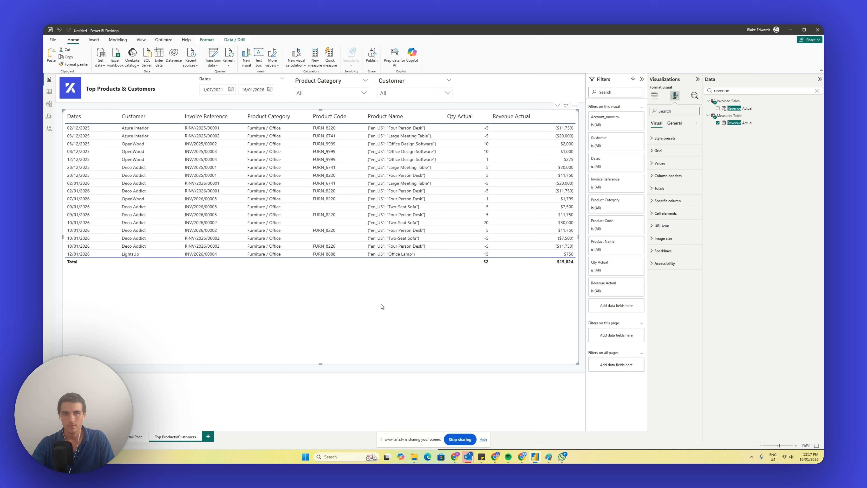
{"action": "left_click_drag", "start_coordinate": [575, 236], "coordinate": [162, 243]}
{"action": "left_click", "coordinate": [654, 95]}
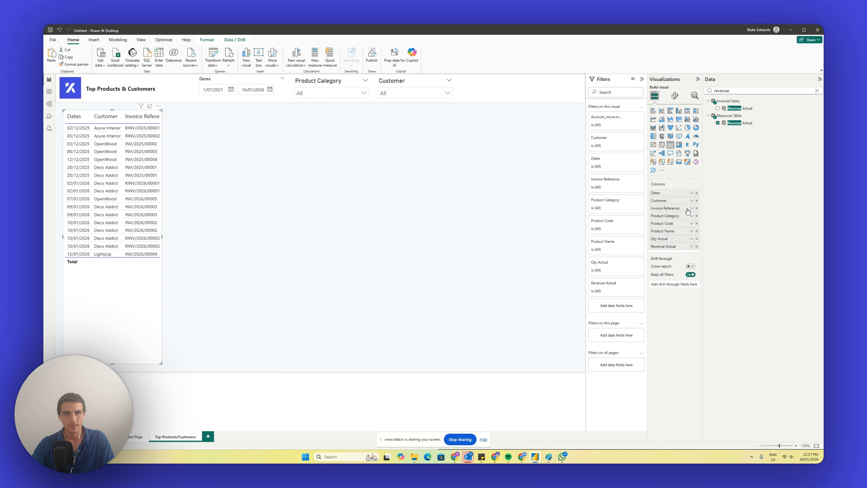
{"action": "left_click", "coordinate": [697, 193]}
{"action": "left_click", "coordinate": [697, 200]}
{"action": "left_click", "coordinate": [696, 201]}
{"action": "left_click", "coordinate": [697, 201]}
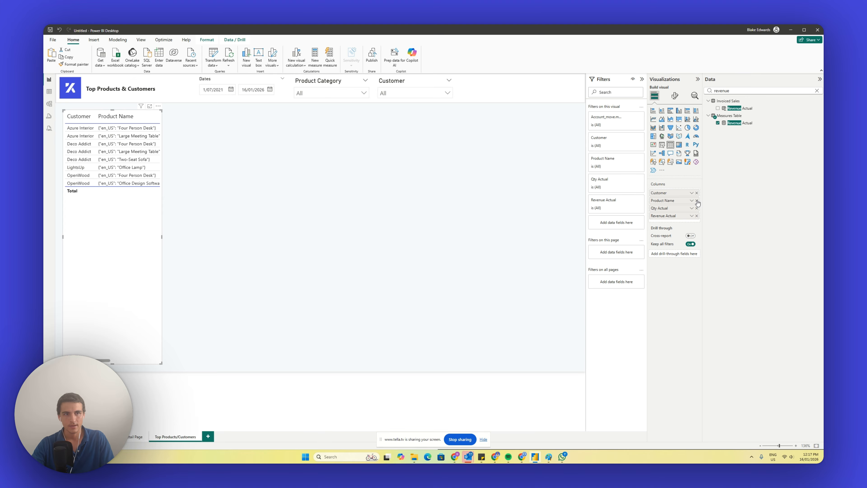
{"action": "left_click", "coordinate": [696, 201]}
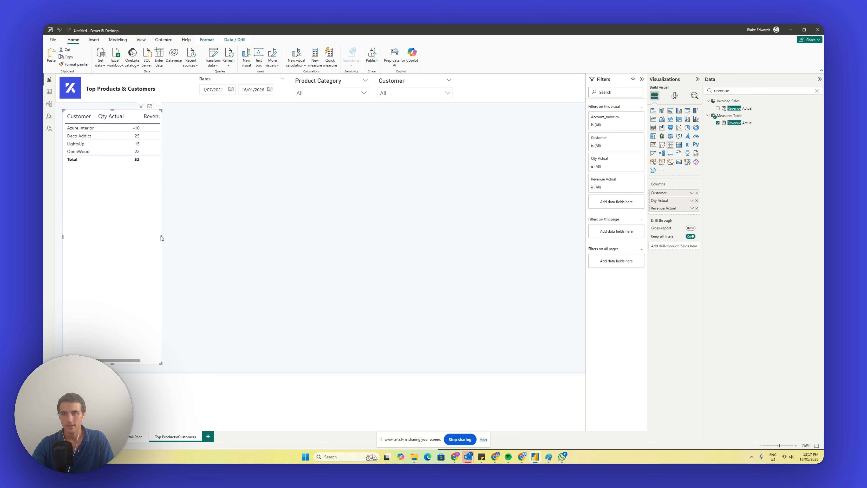
{"action": "left_click_drag", "start_coordinate": [162, 238], "coordinate": [195, 237]}
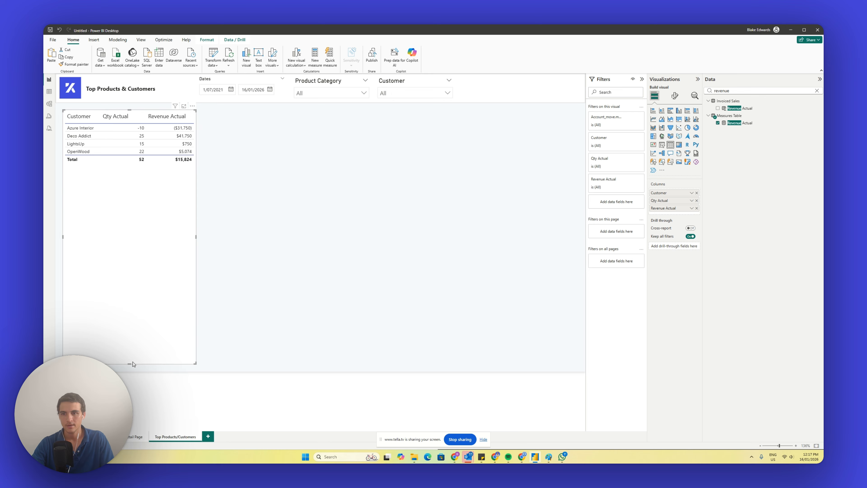
Shorten the customer table and place a copy of it in the space below
{"action": "mouse_move", "coordinate": [133, 363]}
{"action": "left_mouse_down"}
{"action": "mouse_move", "coordinate": [130, 199]}
{"action": "mouse_move", "coordinate": [112, 294]}
{"action": "mouse_move", "coordinate": [109, 281]}
{"action": "mouse_move", "coordinate": [137, 365]}
{"action": "left_mouse_up"}
{"action": "key", "text": "ctrl+c"}
{"action": "key", "text": "ctrl+v"}
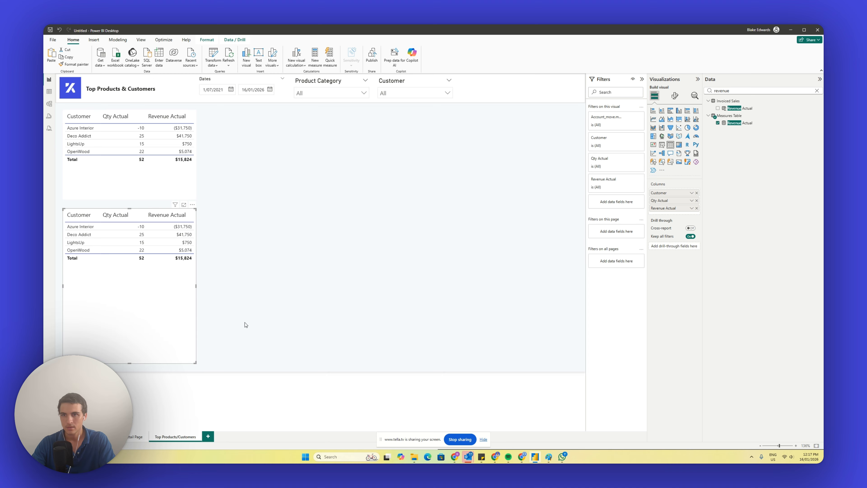
Replace Customer with Product Category in the lower table and narrow its Qty Actual column so all columns fit
{"action": "left_click_drag", "start_coordinate": [737, 91], "coordinate": [681, 79]}
{"action": "key", "text": "BackSpace"}
{"action": "type", "text": "categ"}
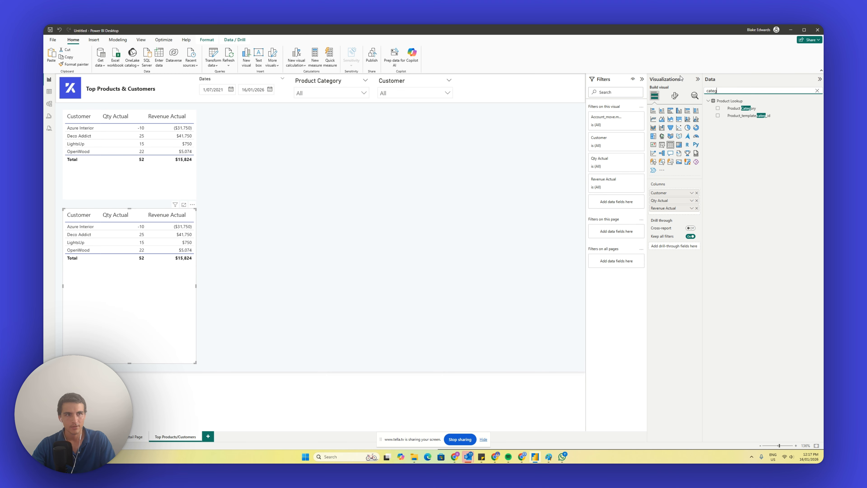
{"action": "left_click_drag", "start_coordinate": [730, 108], "coordinate": [679, 196]}
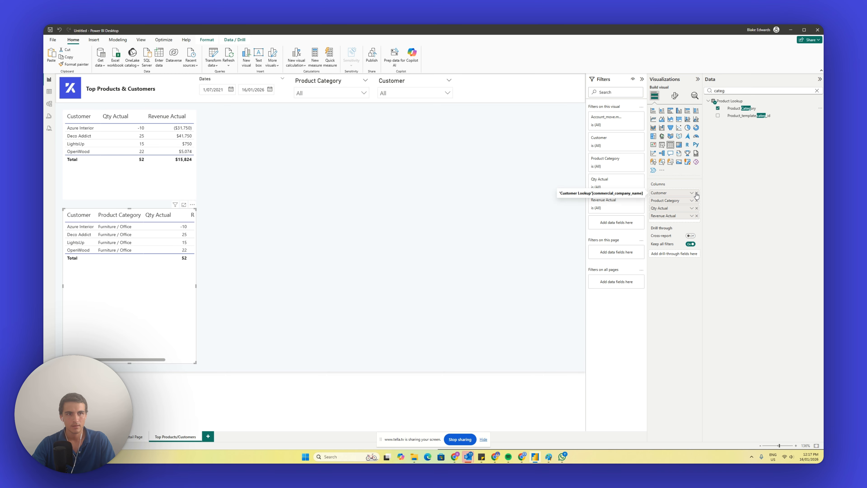
{"action": "left_click", "coordinate": [696, 193]}
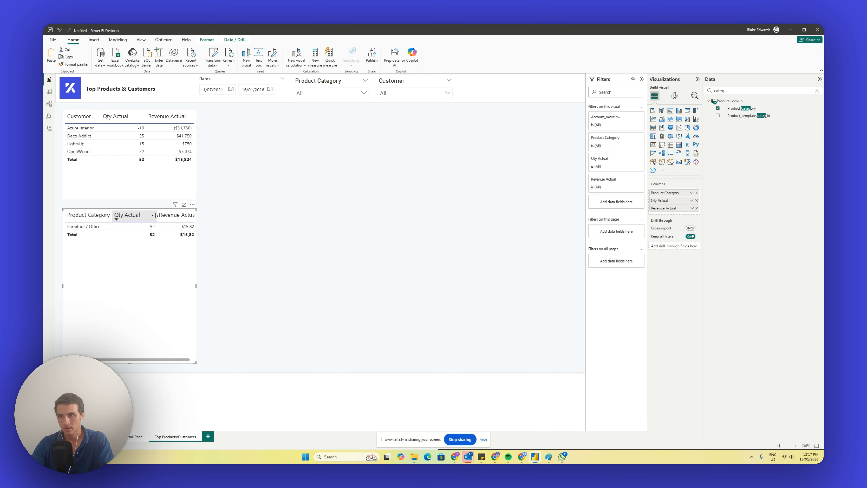
{"action": "left_click_drag", "start_coordinate": [154, 215], "coordinate": [147, 243]}
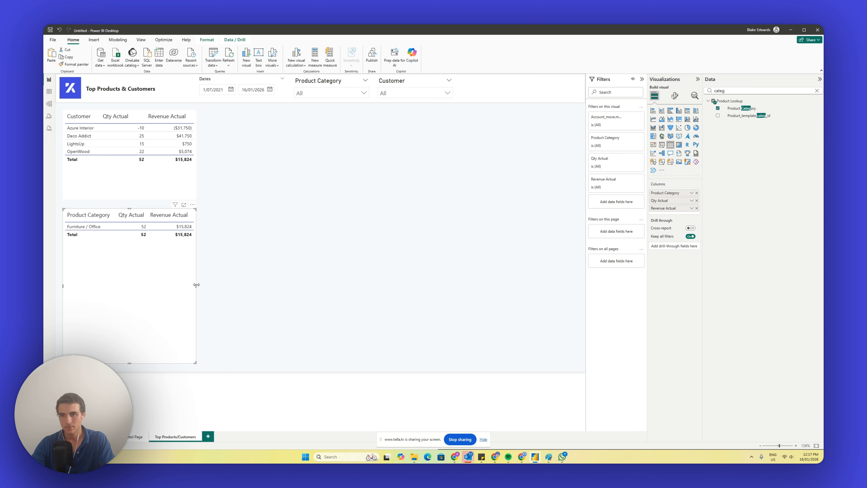
Place an enlarged copy of the category table in the middle of the page and replace its category with commercial_company_name
{"action": "left_click_drag", "start_coordinate": [134, 290], "coordinate": [263, 197]}
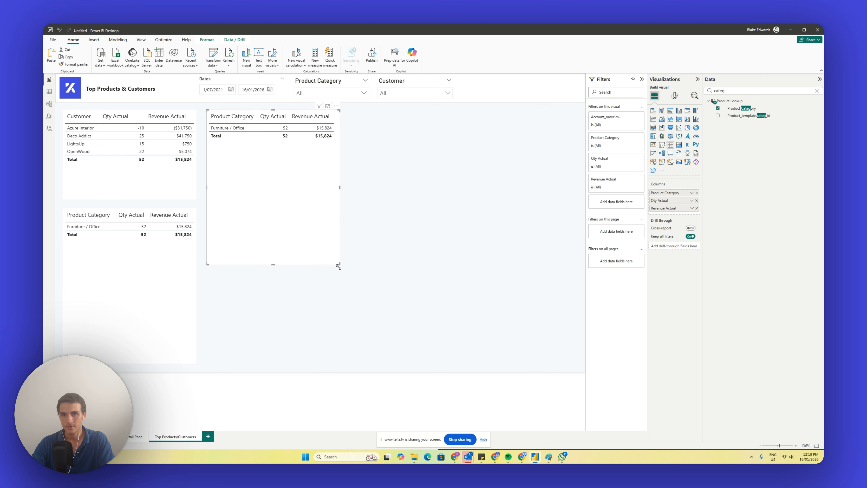
{"action": "left_click_drag", "start_coordinate": [338, 266], "coordinate": [383, 362]}
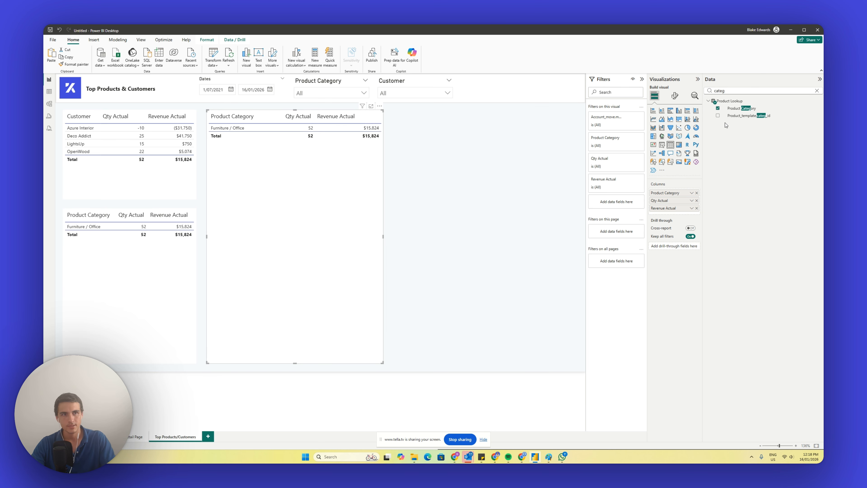
{"action": "double_click", "coordinate": [716, 90]}
{"action": "type", "text": "customer"}
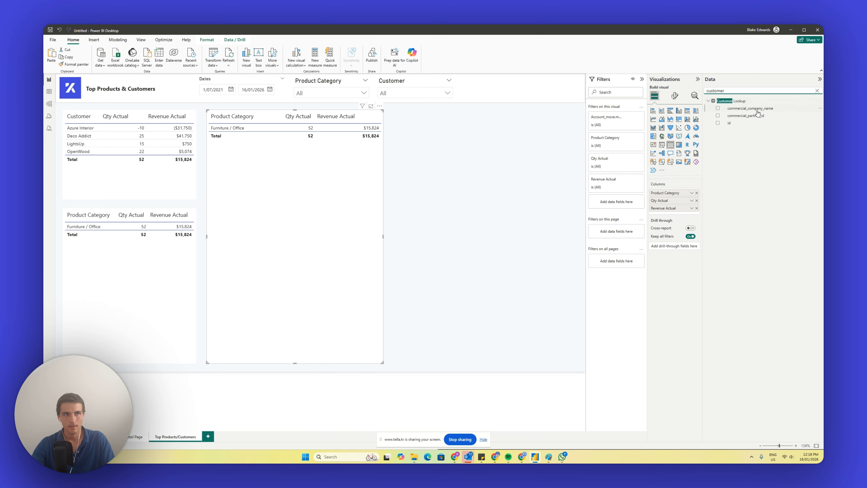
{"action": "left_click_drag", "start_coordinate": [757, 110], "coordinate": [663, 195]}
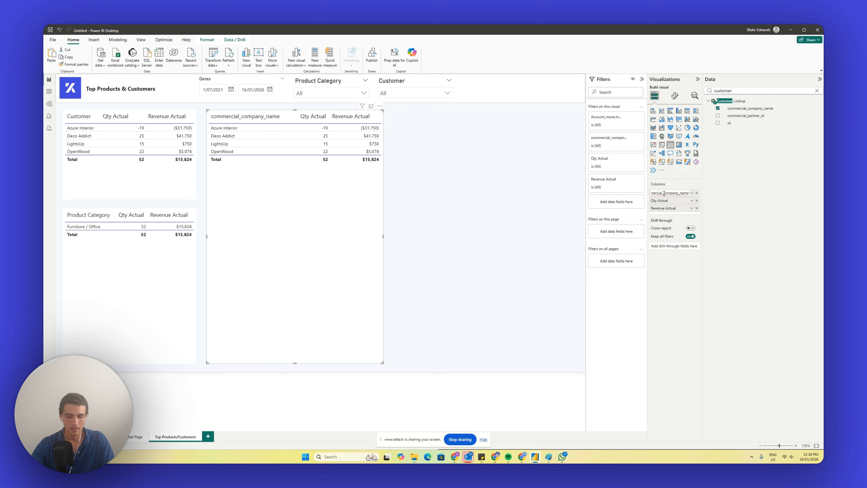
Rename the middle table's company name column as Customer and adjust the table's column widths
{"action": "double_click", "coordinate": [664, 194]}
{"action": "type", "text": "Customer"}
{"action": "key", "text": "Return"}
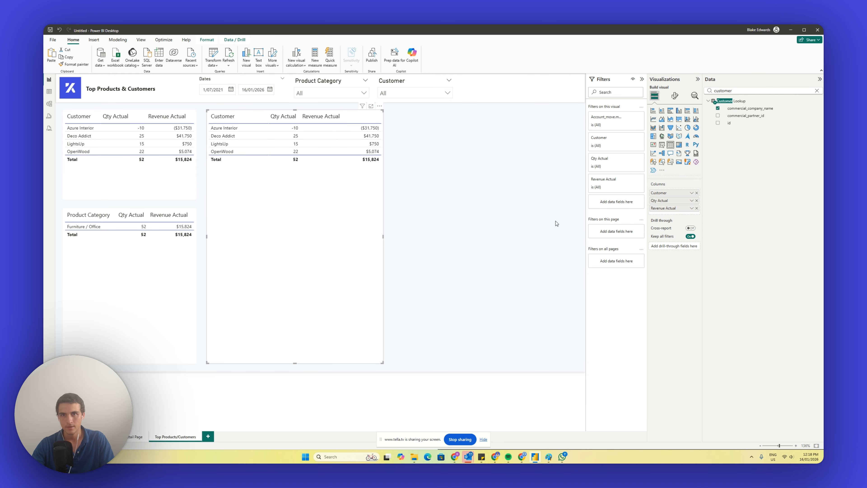
{"action": "left_click_drag", "start_coordinate": [381, 118], "coordinate": [297, 119]}
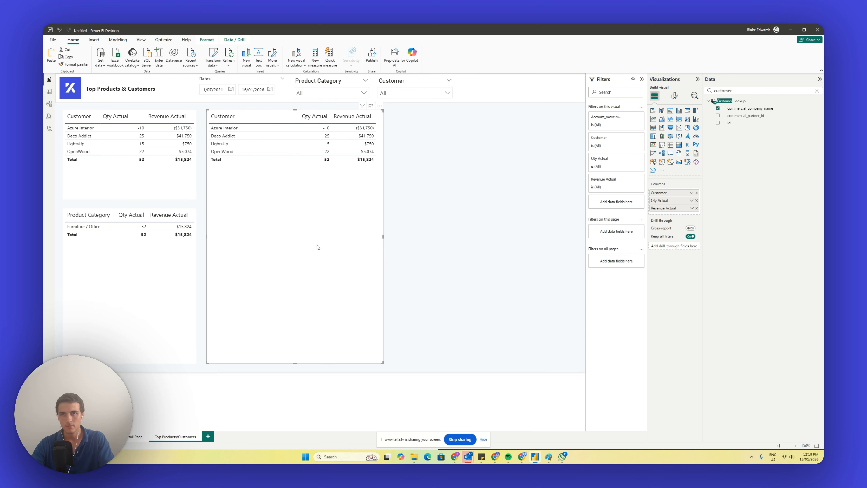
Duplicate the middle customer table and place the copy beside it in the empty space
{"action": "key", "text": "ctrl+c"}
{"action": "key", "text": "ctrl+v"}
{"action": "left_click_drag", "start_coordinate": [315, 251], "coordinate": [494, 250]}
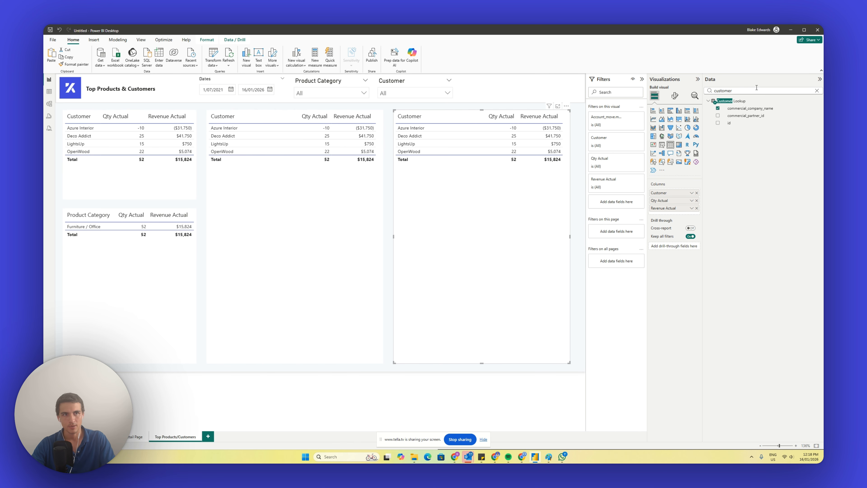
Replace Customer in the new table with Product_template.default_code and rename that column as Product Code
{"action": "left_click", "coordinate": [742, 91]}
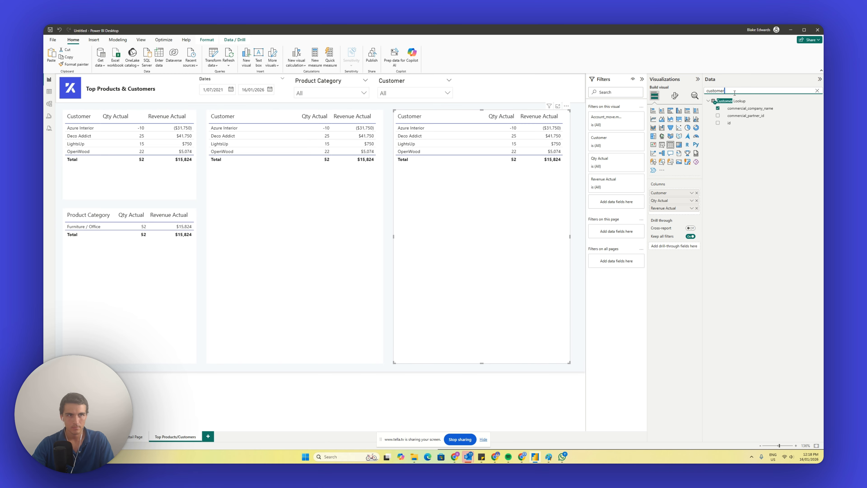
{"action": "key", "text": "ctrl+a"}
{"action": "key", "text": "BackSpace"}
{"action": "type", "text": "product l"}
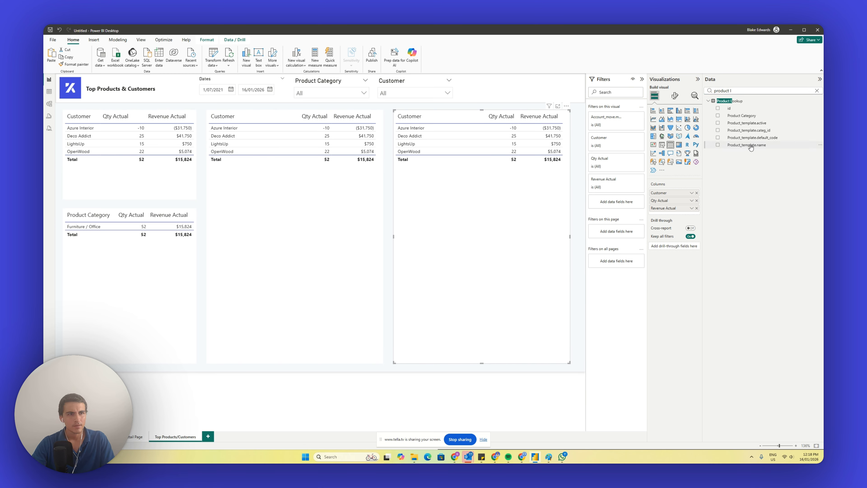
{"action": "left_click_drag", "start_coordinate": [749, 138], "coordinate": [681, 195]}
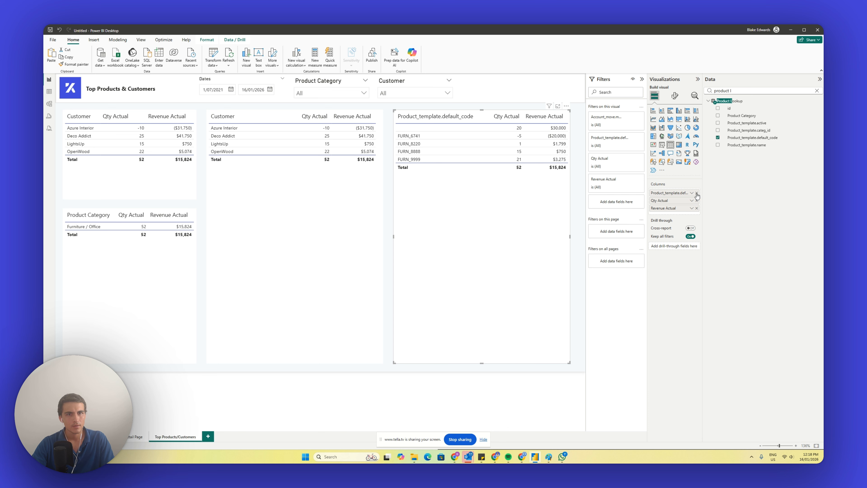
{"action": "double_click", "coordinate": [678, 193]}
{"action": "type", "text": "Produ"}
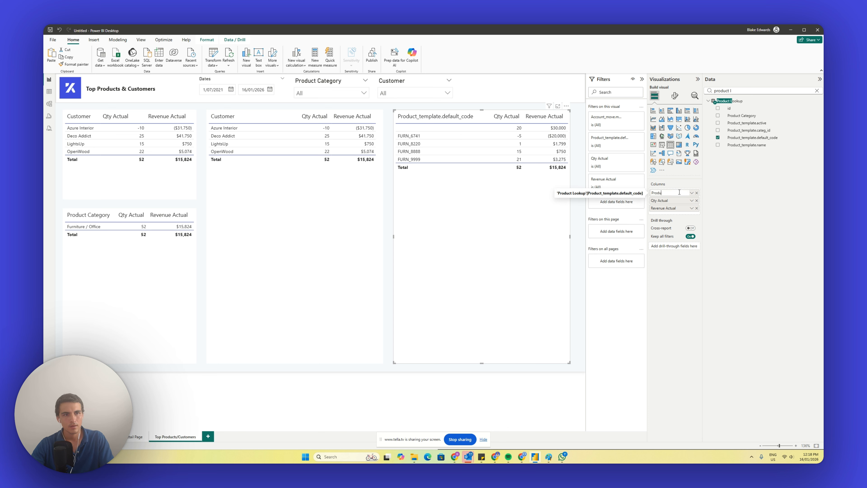
{"action": "type", "text": "ct Code"}
{"action": "key", "text": "Return"}
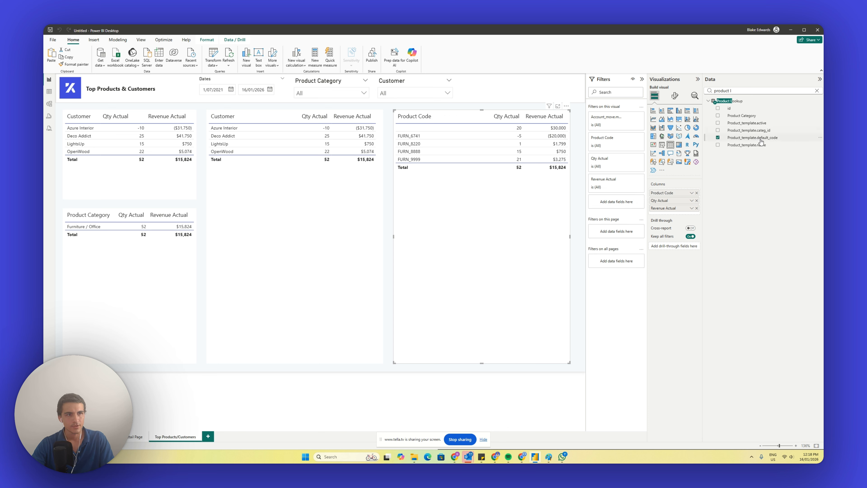
Add Product_template.name as the product table's first column, rename it Product Description, and narrow the columns to fit
{"action": "left_click_drag", "start_coordinate": [760, 142], "coordinate": [669, 193]}
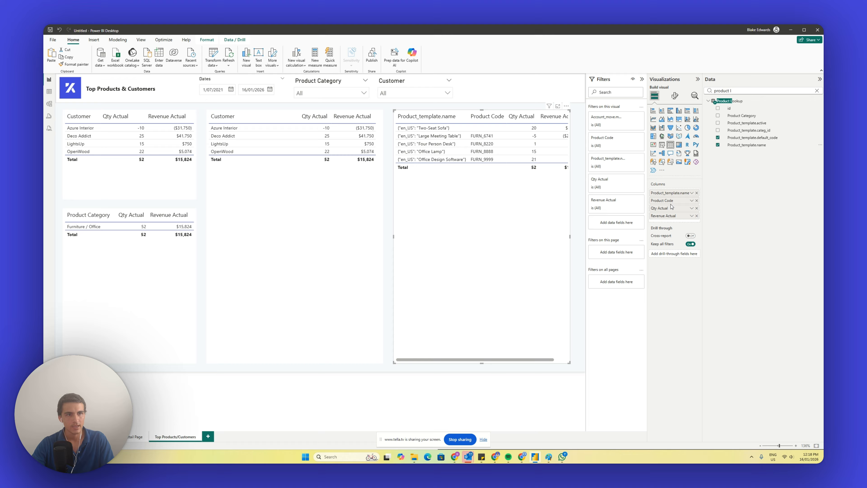
{"action": "double_click", "coordinate": [669, 194]}
{"action": "type", "text": "Product Description"}
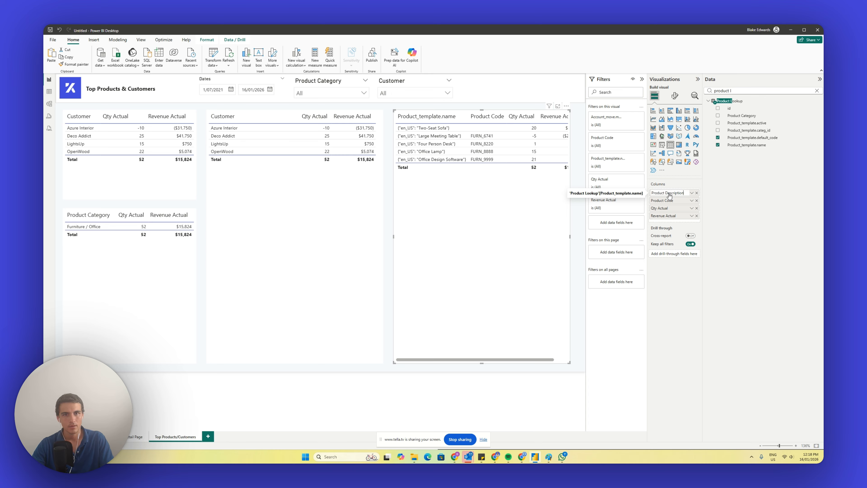
{"action": "key", "text": "Return"}
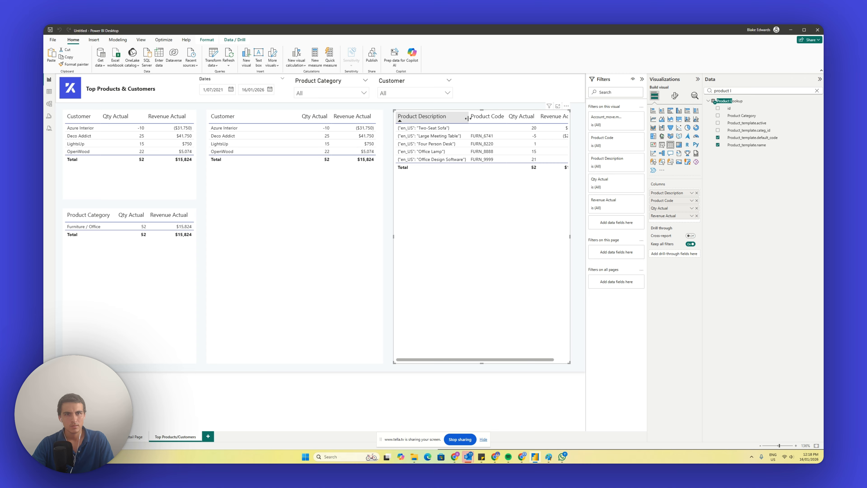
{"action": "left_click_drag", "start_coordinate": [505, 118], "coordinate": [525, 122]}
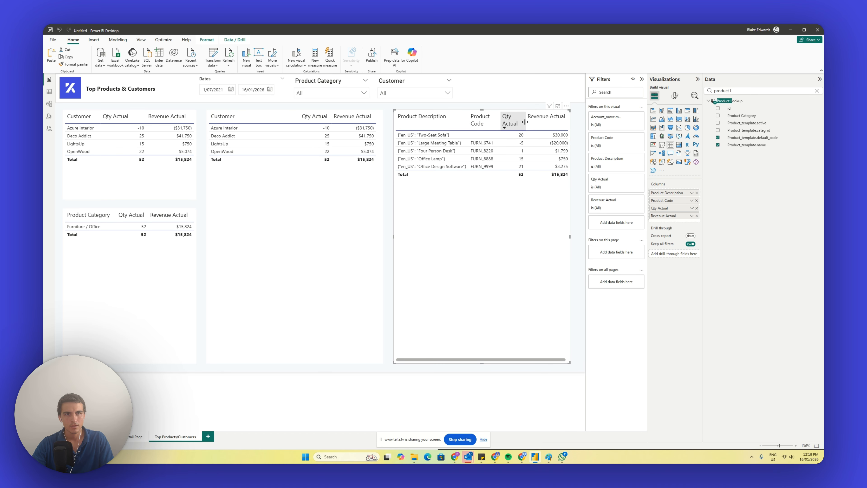
Deselect the product table and sort the small customer table by Revenue Actual in descending order
{"action": "left_click", "coordinate": [383, 387]}
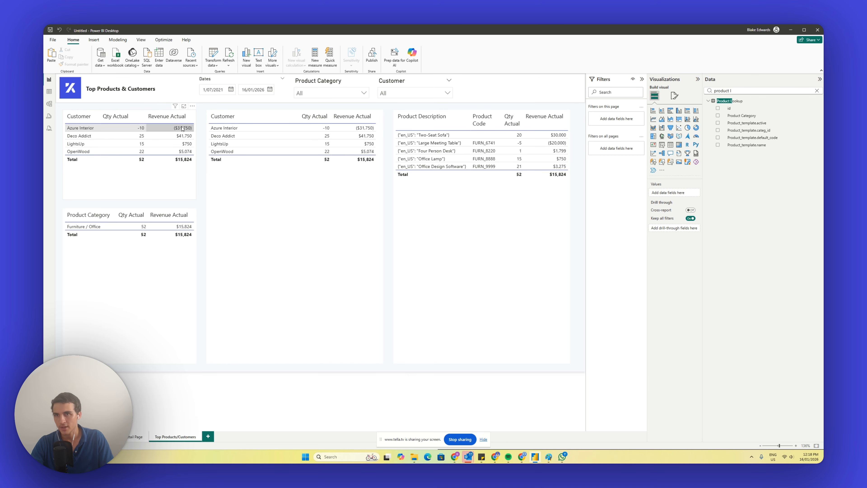
{"action": "left_click", "coordinate": [178, 119]}
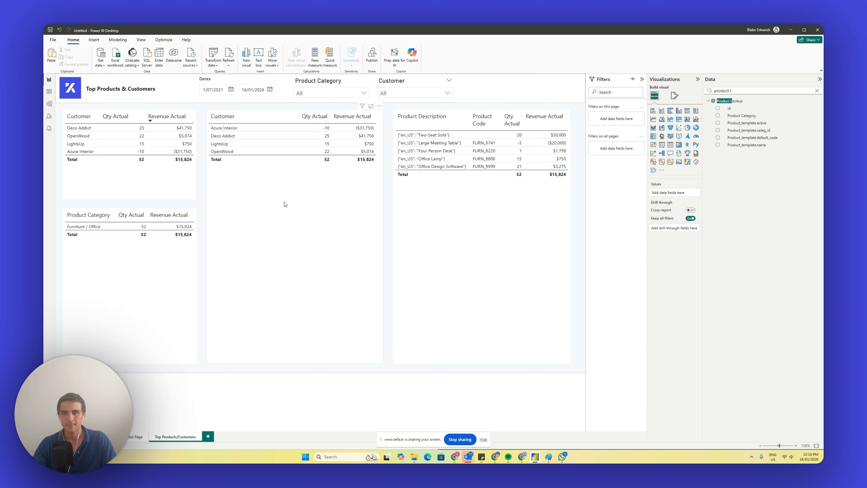
Check cross-filtering by selecting Deco Addict in the small customer table, and clear the selection
{"action": "left_click", "coordinate": [83, 130]}
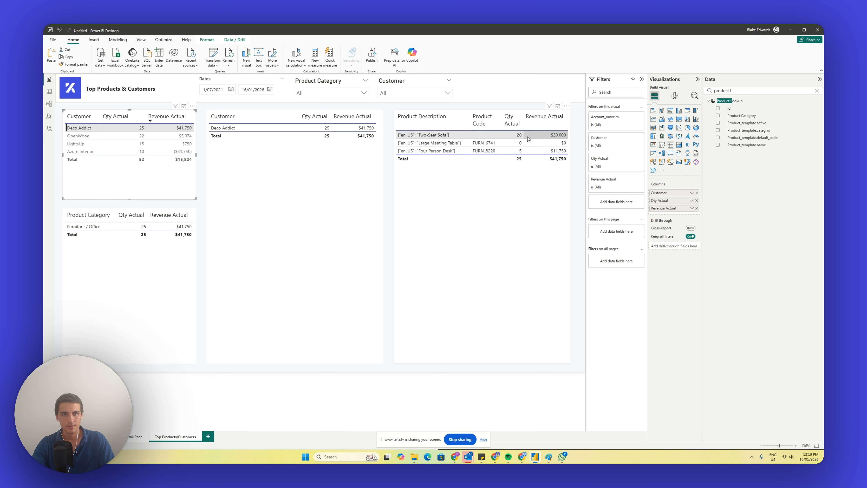
{"action": "left_click", "coordinate": [302, 392]}
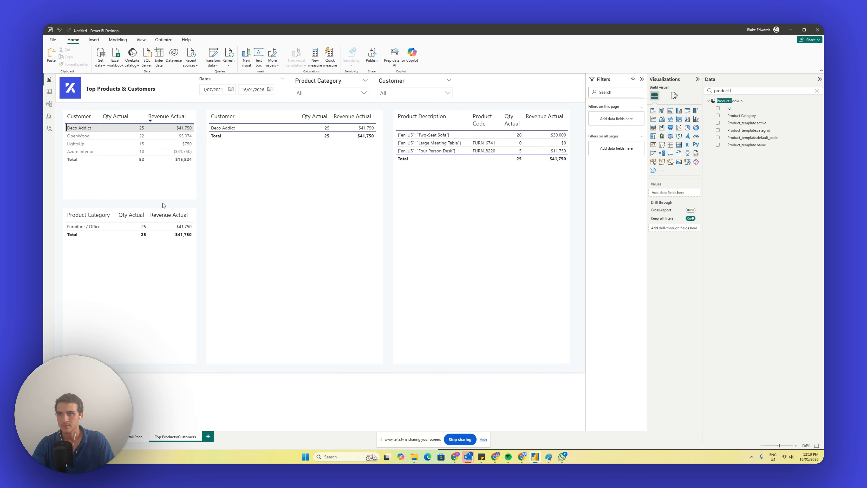
{"action": "left_click", "coordinate": [93, 130]}
Add a calculated column named Sales Price to the Invoiced Sales table, dividing Revenue Actual by Qty Actual
{"action": "left_click", "coordinate": [49, 92]}
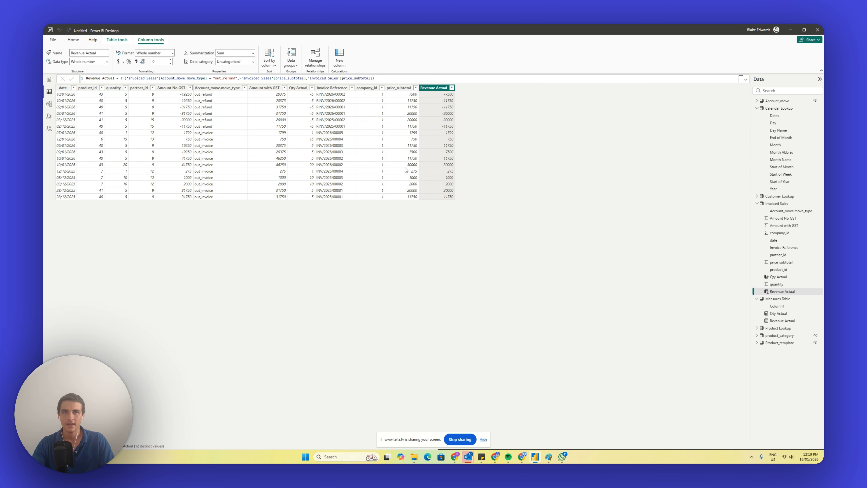
{"action": "left_click", "coordinate": [339, 58]}
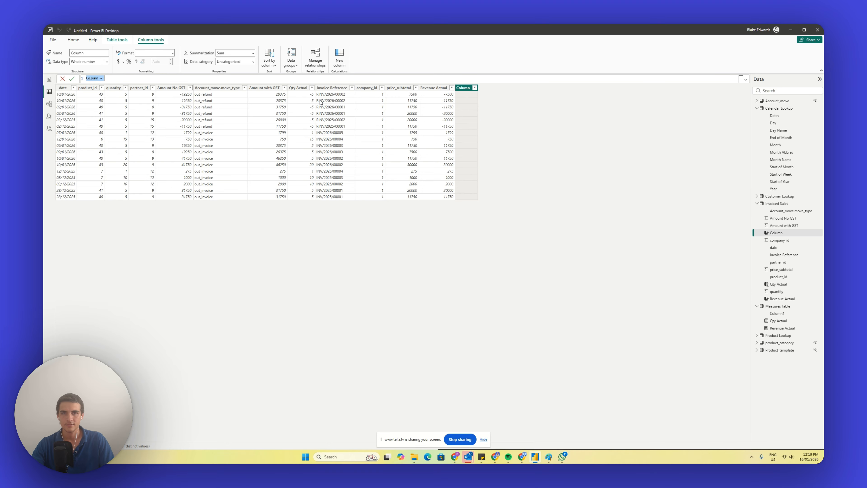
{"action": "type", "text": "Sales F"}
{"action": "type", "text": "rice "}
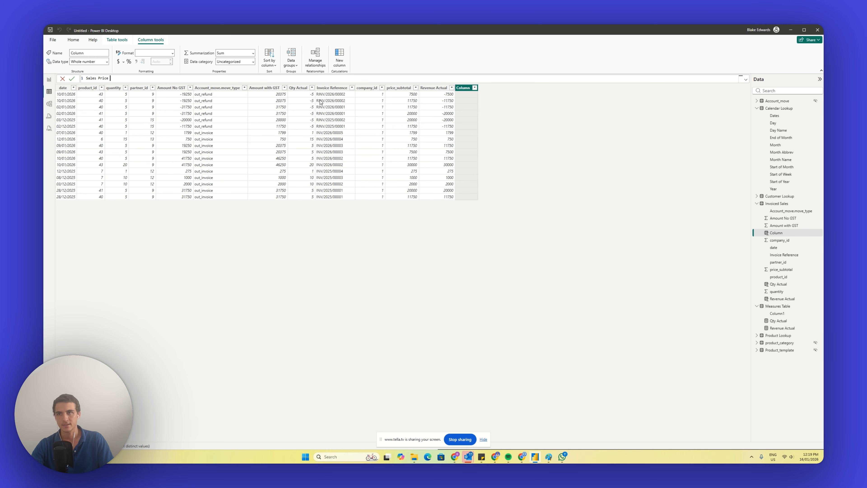
{"action": "type", "text": "= [Revenue Actual] / "}
{"action": "type", "text": "'Invoiced Sales'[Qty Actual]"}
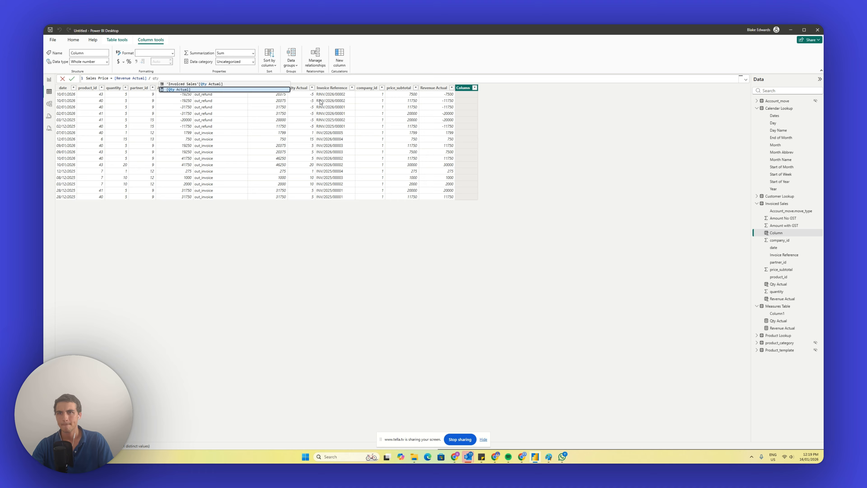
{"action": "key", "text": "Return"}
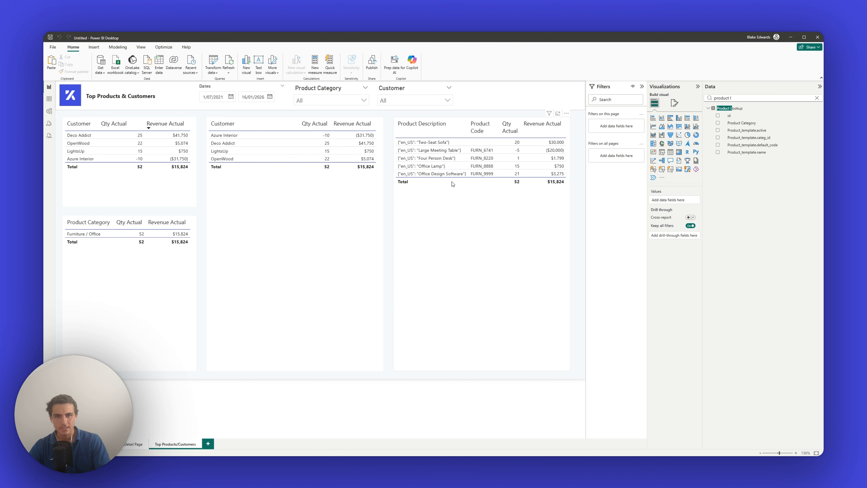
Check cross-filtering by the Office Design Software product and by Furniture / Office with Azure Interior and Deco Addict, clearing all selections
{"action": "left_click", "coordinate": [440, 176]}
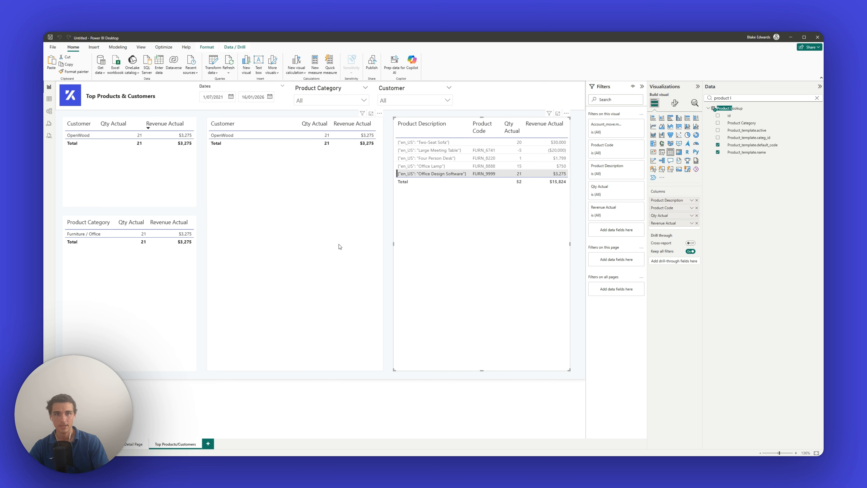
{"action": "left_click", "coordinate": [411, 173]}
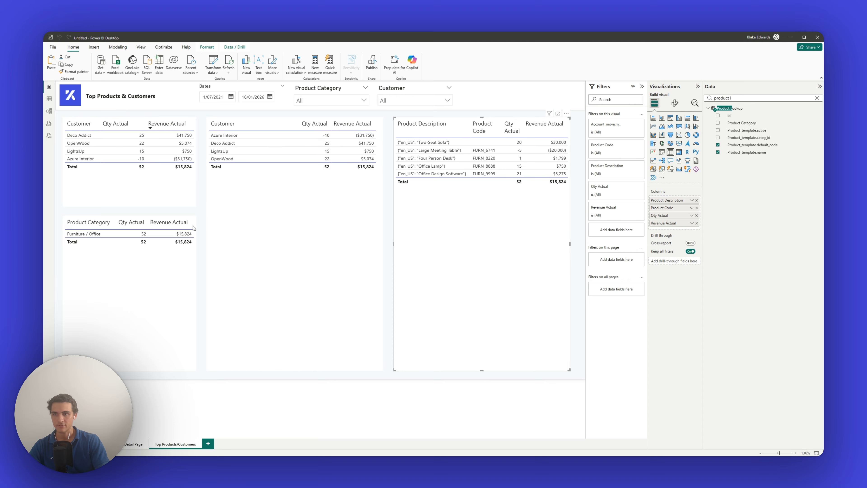
{"action": "left_click", "coordinate": [103, 235]}
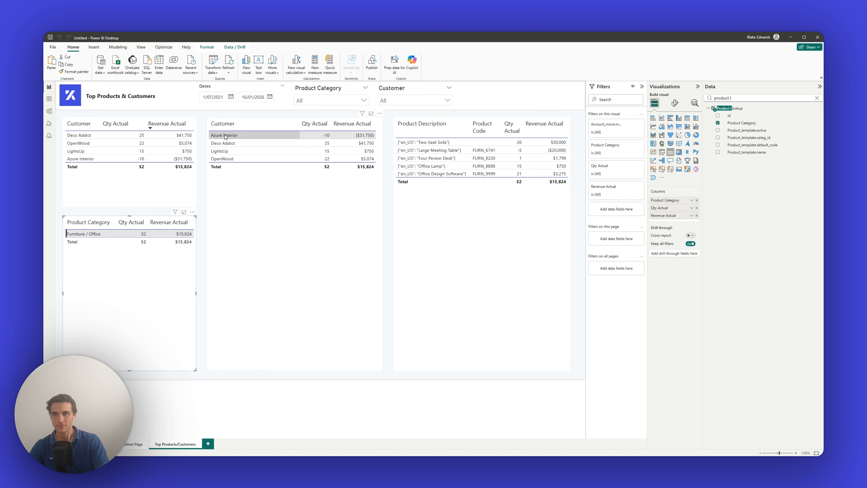
{"action": "left_click", "coordinate": [225, 137]}
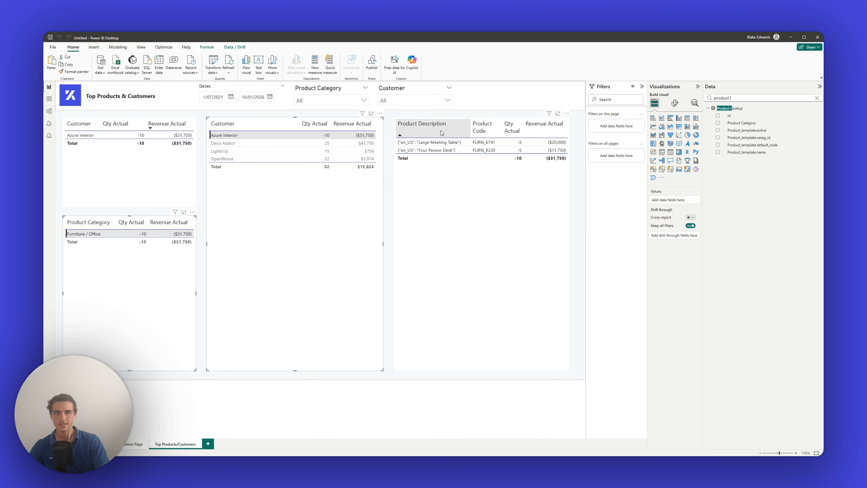
{"action": "left_click", "coordinate": [239, 143], "text": "ctrl"}
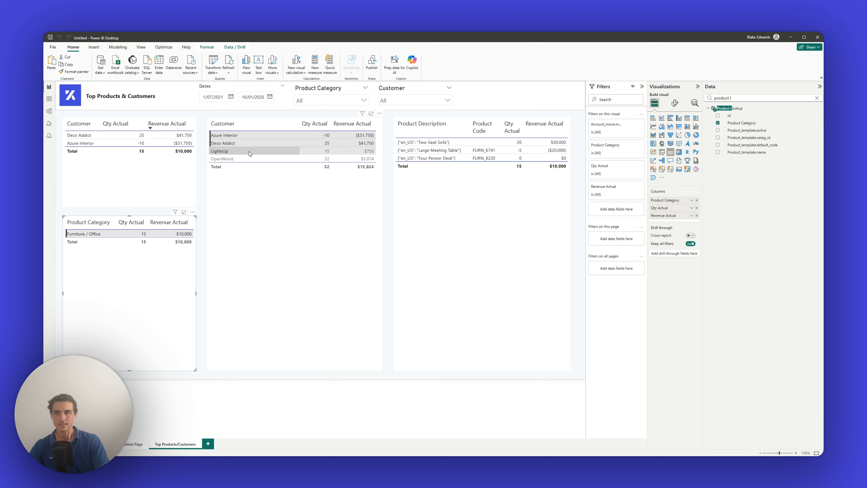
{"action": "left_click", "coordinate": [267, 145]}
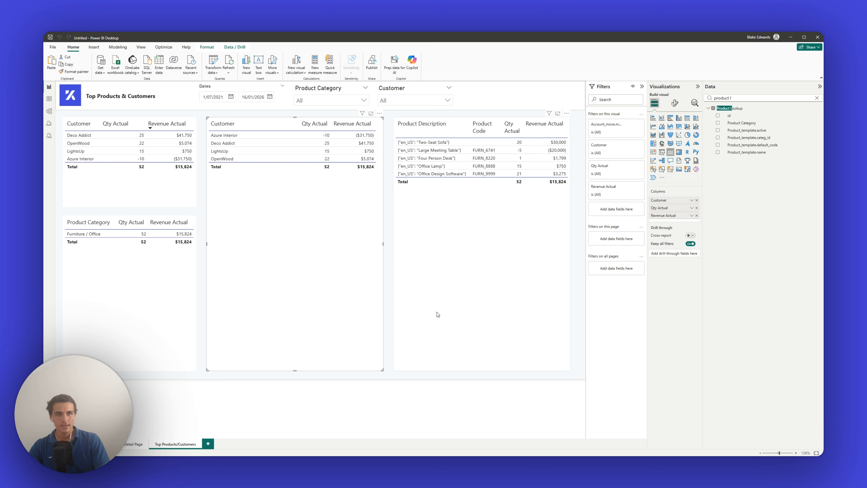
{"action": "left_click", "coordinate": [432, 395]}
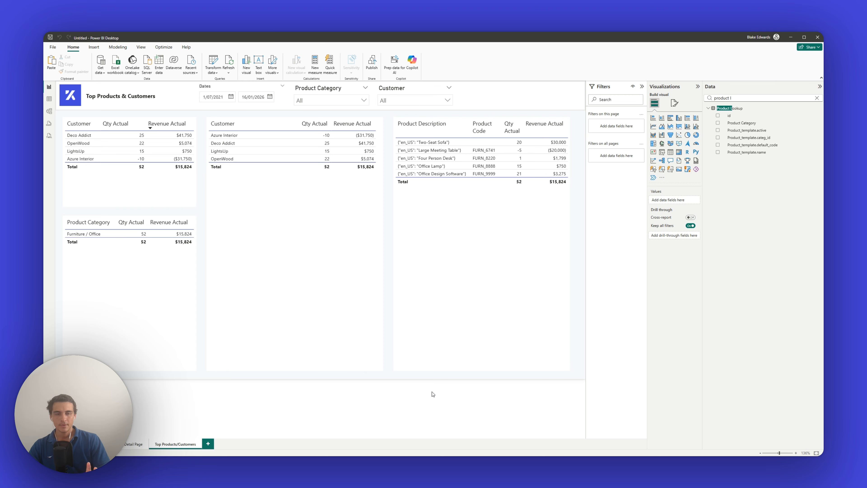